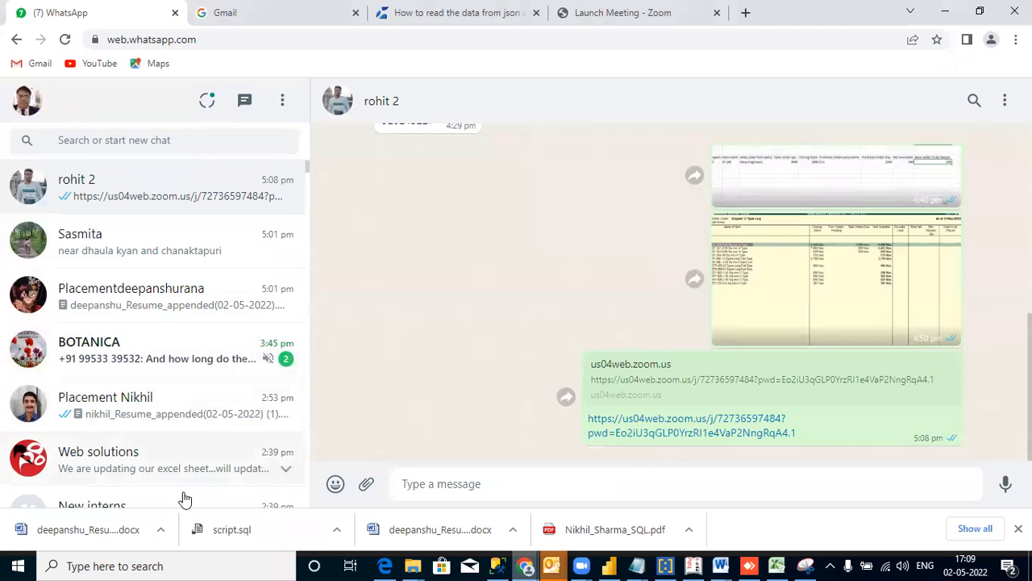
Send the copied Zoom meeting link to the New interns group, followed by the message "you can see a live coding session"
click(208, 503)
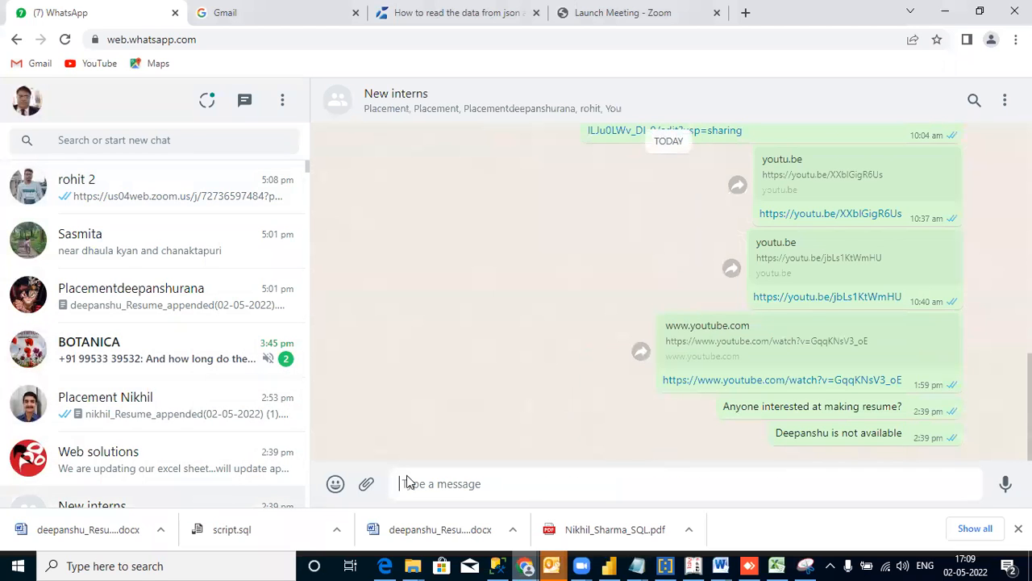
key(ctrl+v)
key(Return)
text(yes)
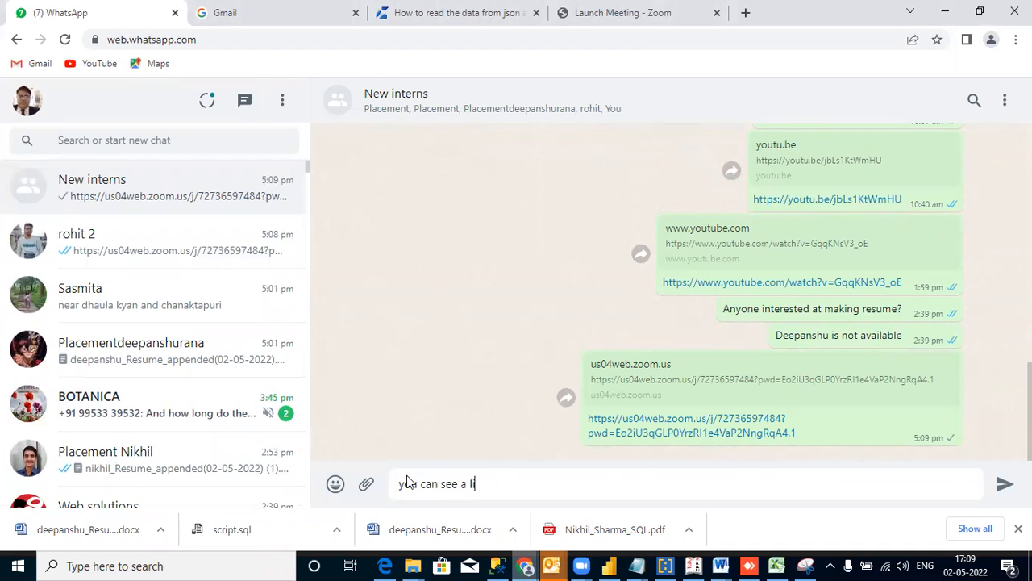
text( can see a live coding session)
key(Return)
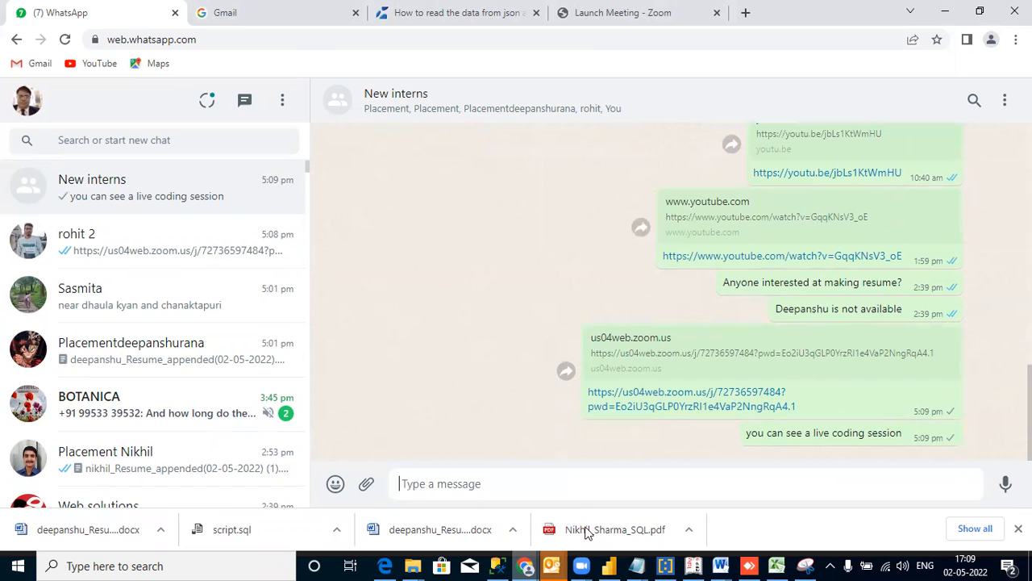
click(777, 565)
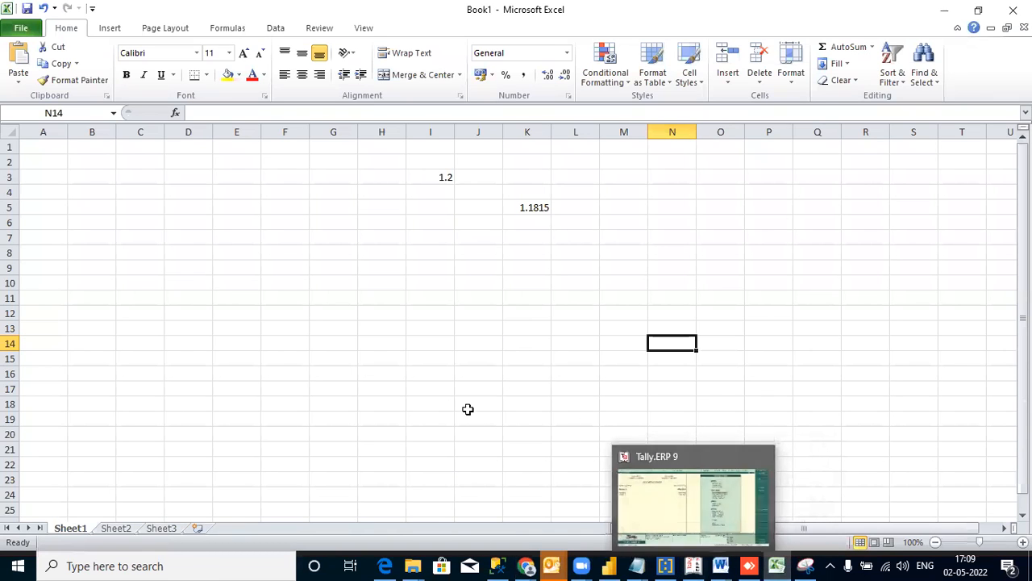
click(805, 564)
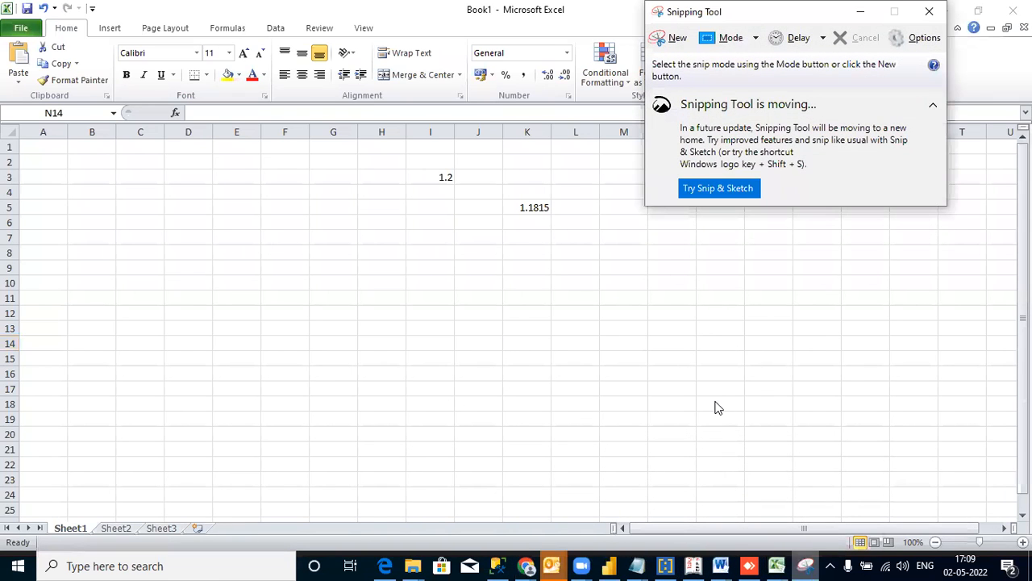
mouse_move(528, 564)
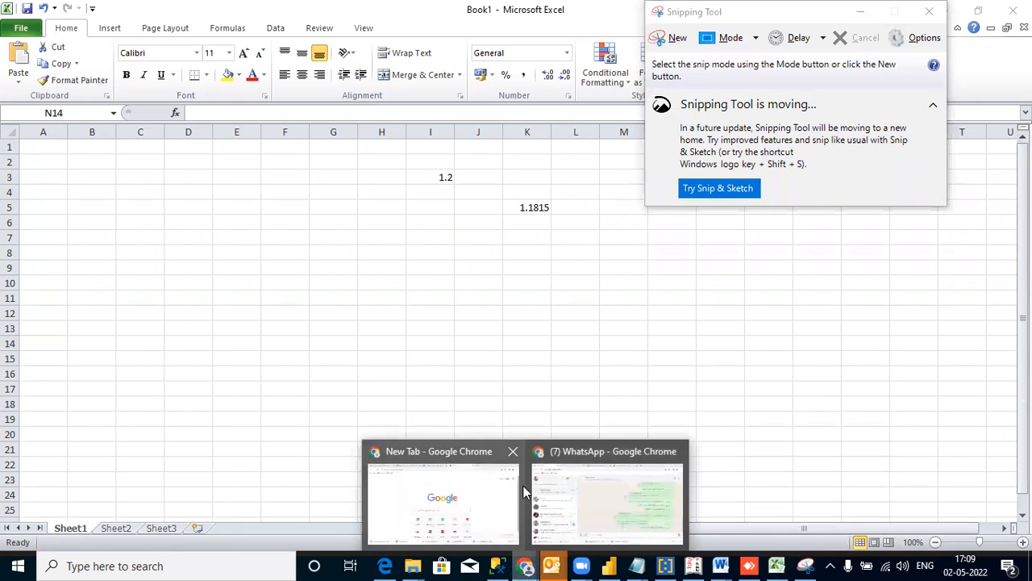
click(553, 442)
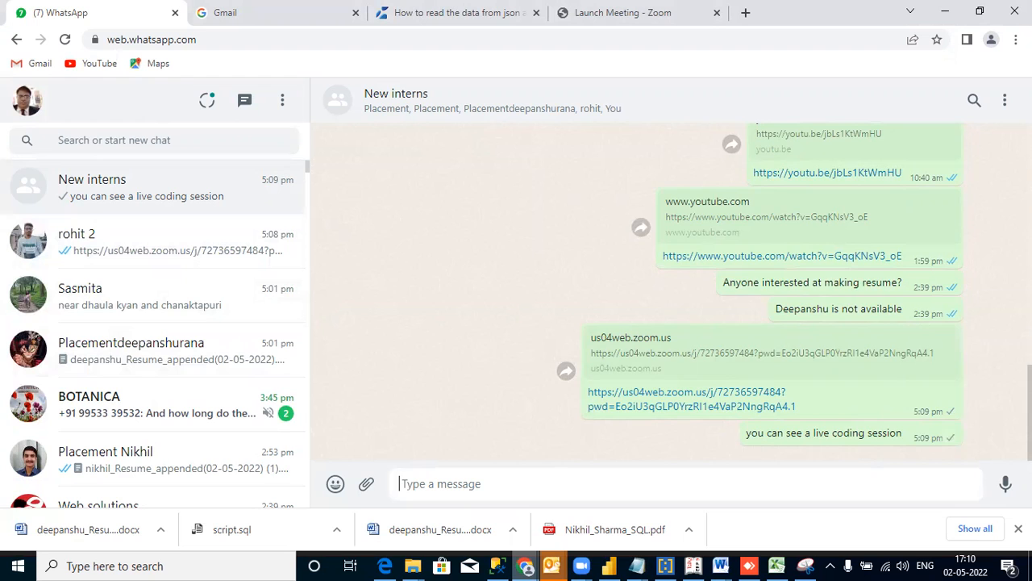
View the Typeoftransaction table image shared earlier today in the New interns chat and close it
scroll(807, 323, up, 3)
scroll(862, 361, up, 3)
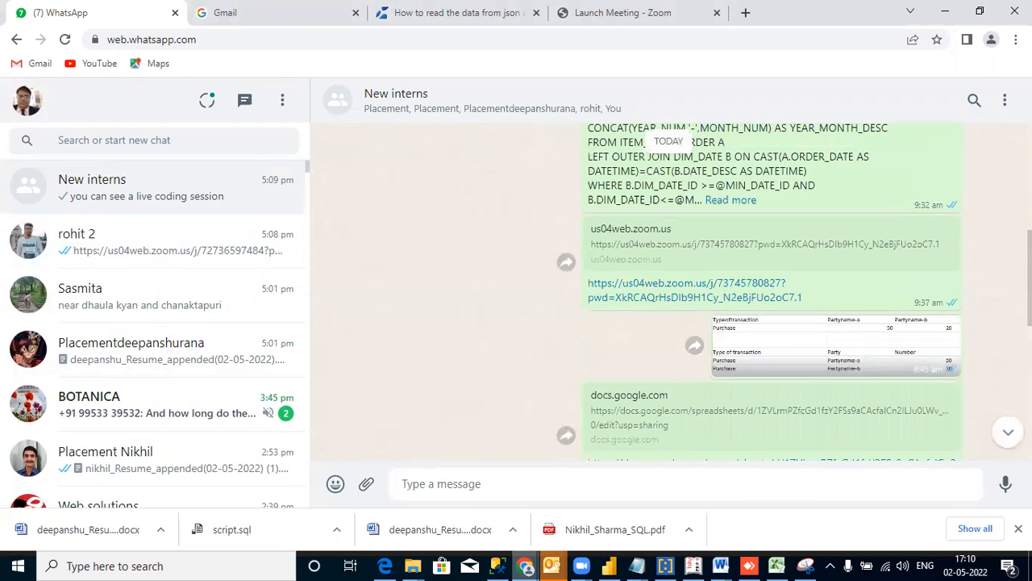
click(862, 361)
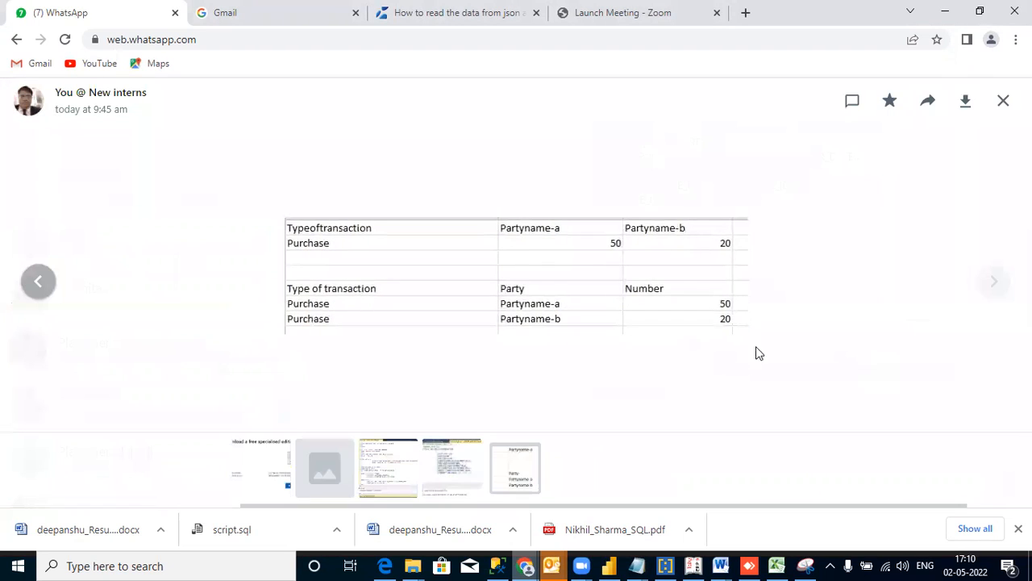
click(1003, 103)
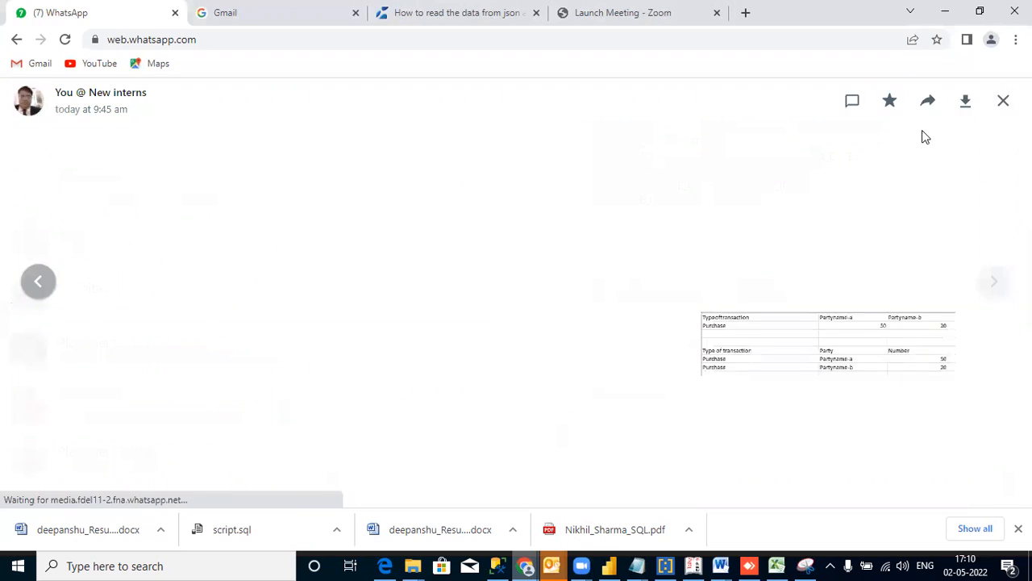
Open the order-planning spreadsheet image sent at 4:40 pm in the individual chat and review its column layout
click(191, 246)
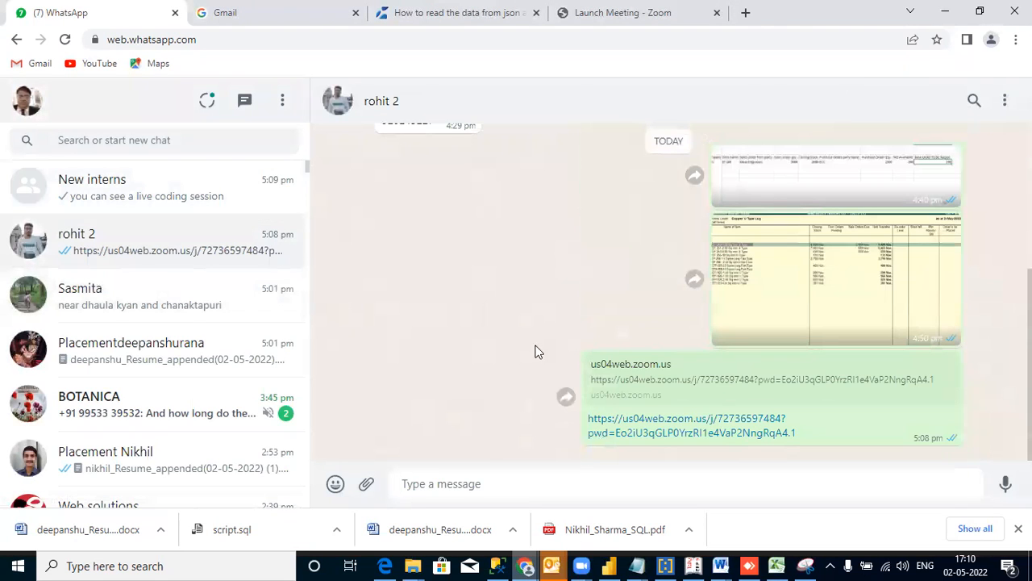
click(749, 186)
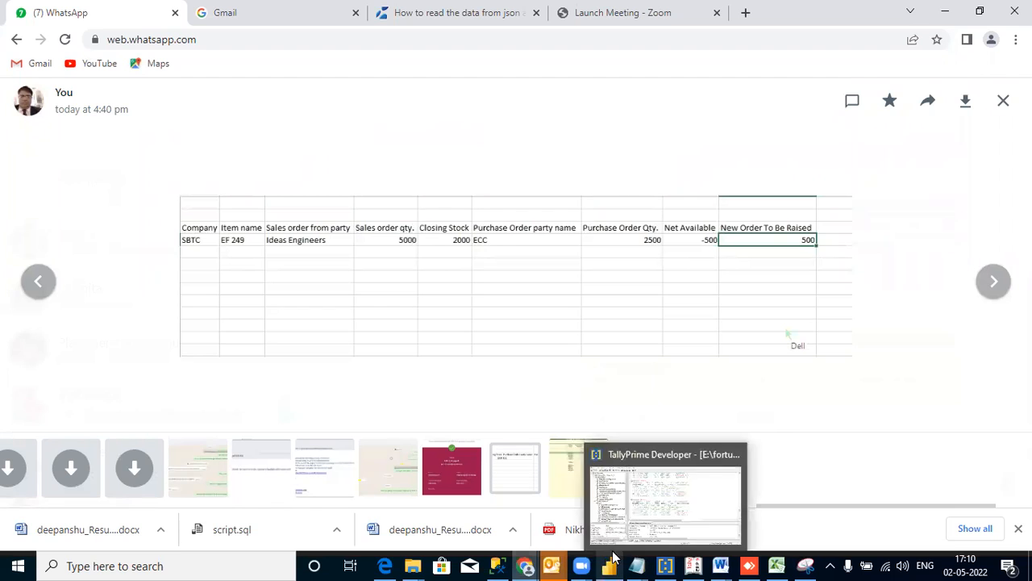
mouse_move(631, 562)
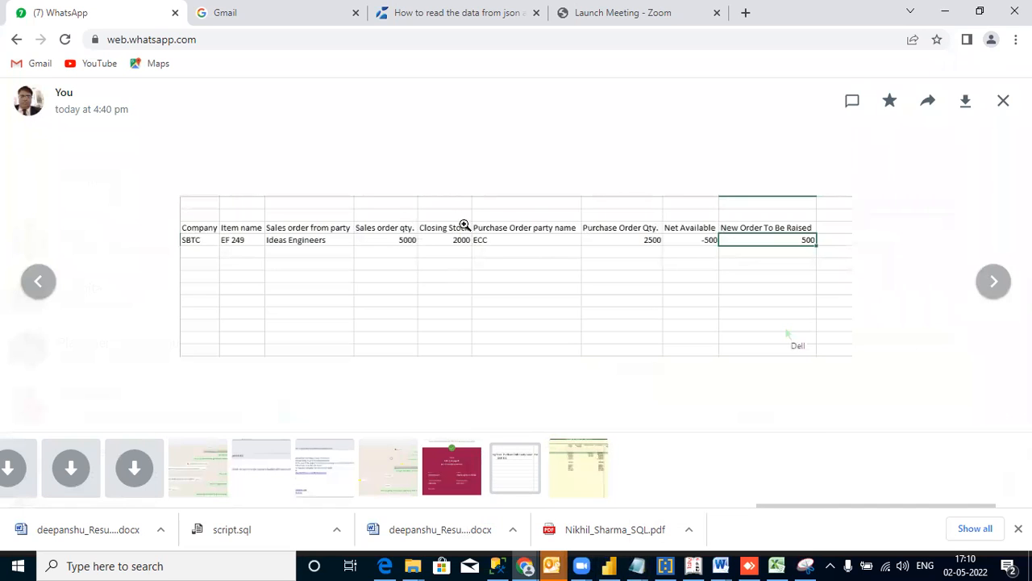
Switch to Power BI Desktop, expand the Voucher Inventory table's fields and add a blank table visual to Page 1
click(613, 561)
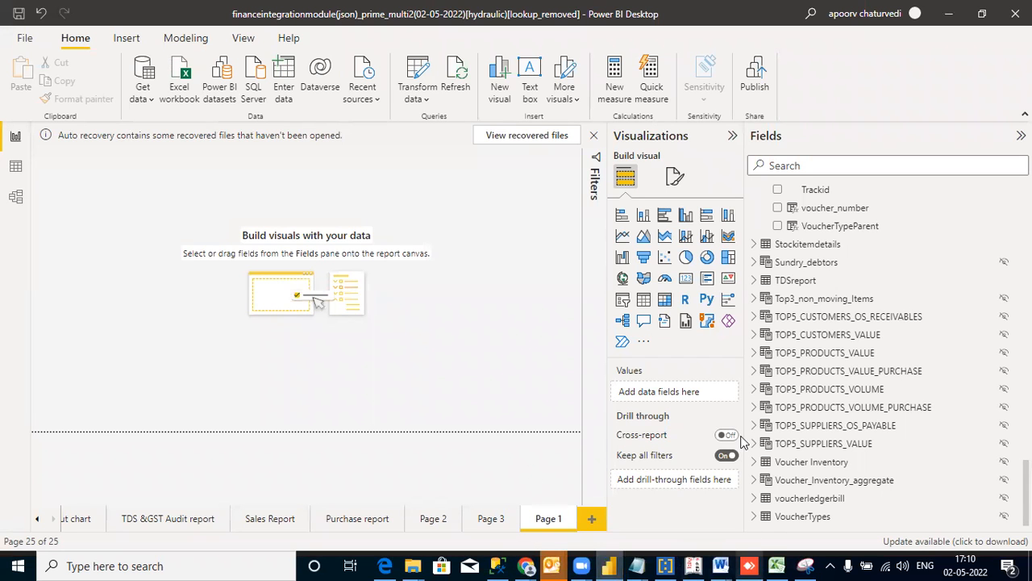
scroll(887, 389, up, 1)
scroll(887, 388, down, 1)
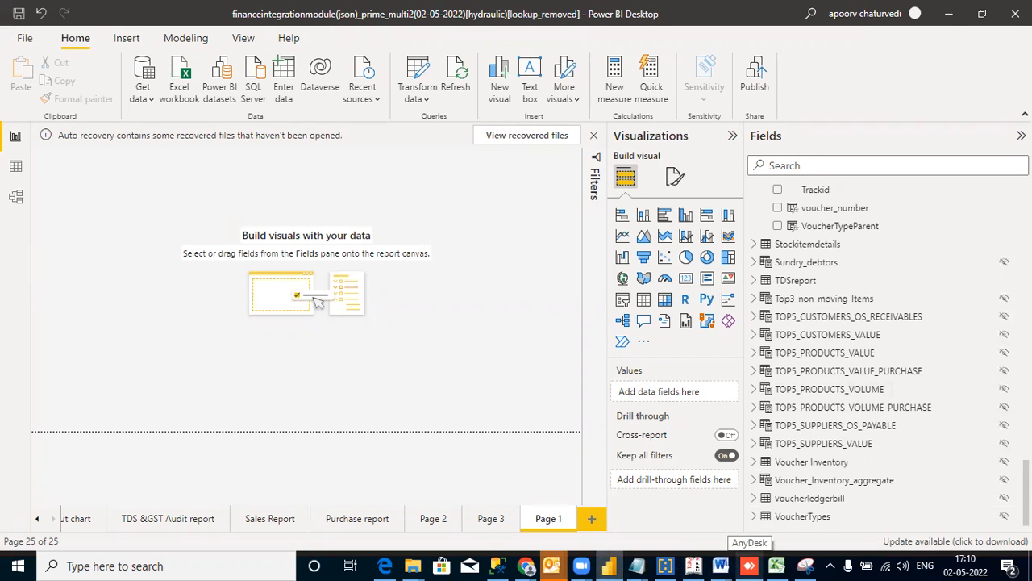
click(754, 461)
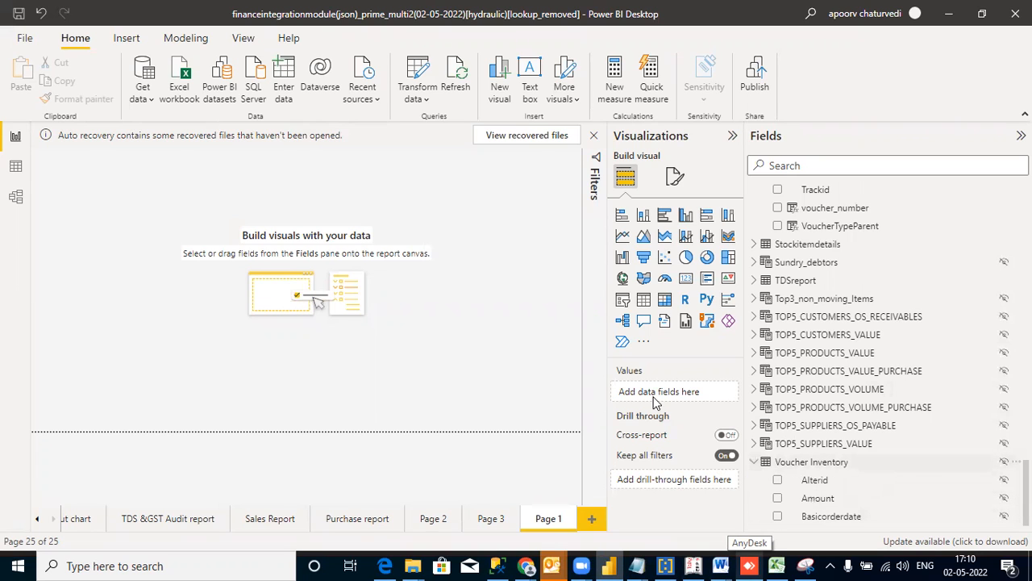
click(644, 303)
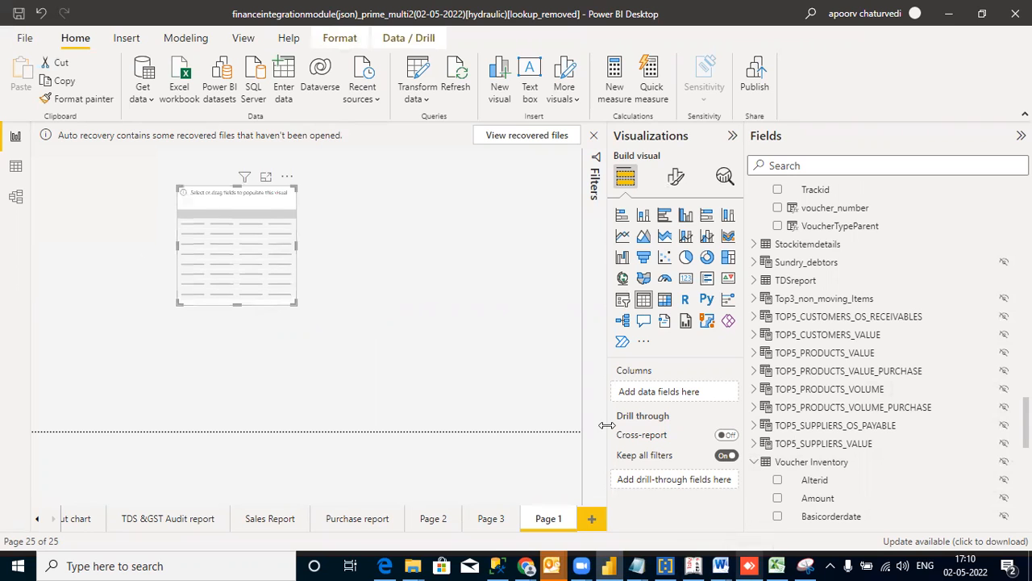
Add the Companyname field from Voucher Inventory to the table visual and enlarge the visual
scroll(887, 355, down, 4)
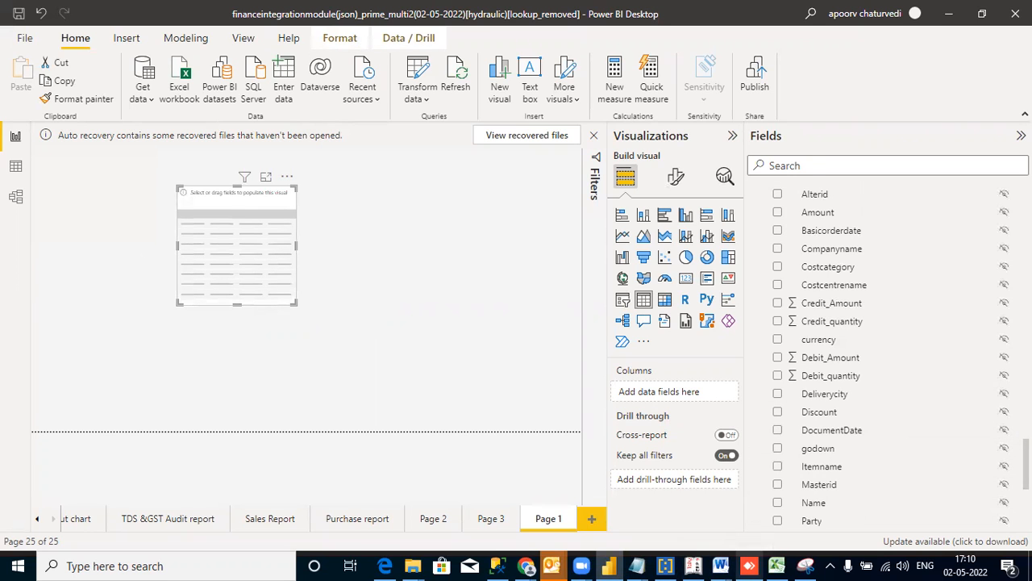
scroll(887, 355, down, 1)
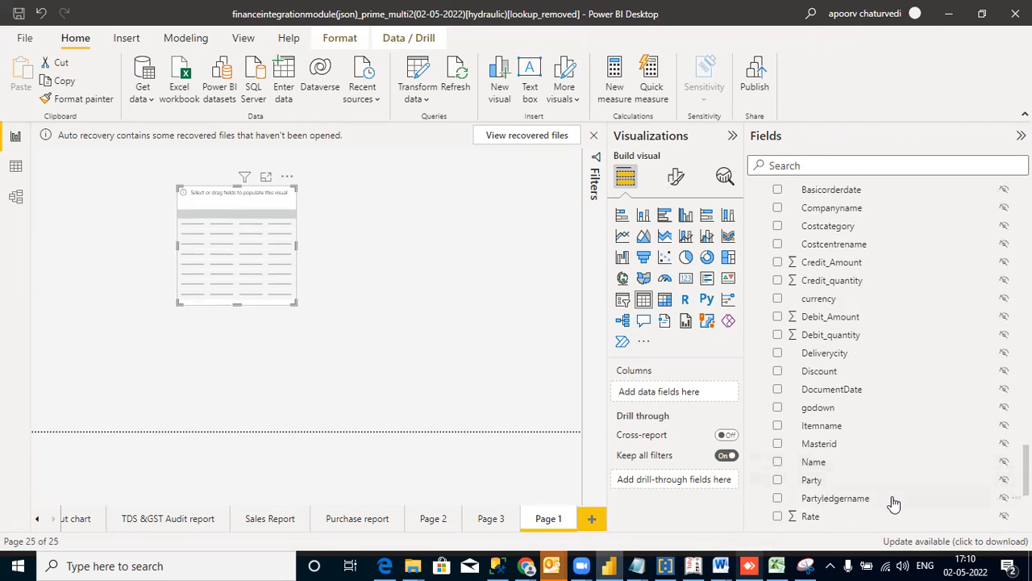
scroll(846, 355, up, 2)
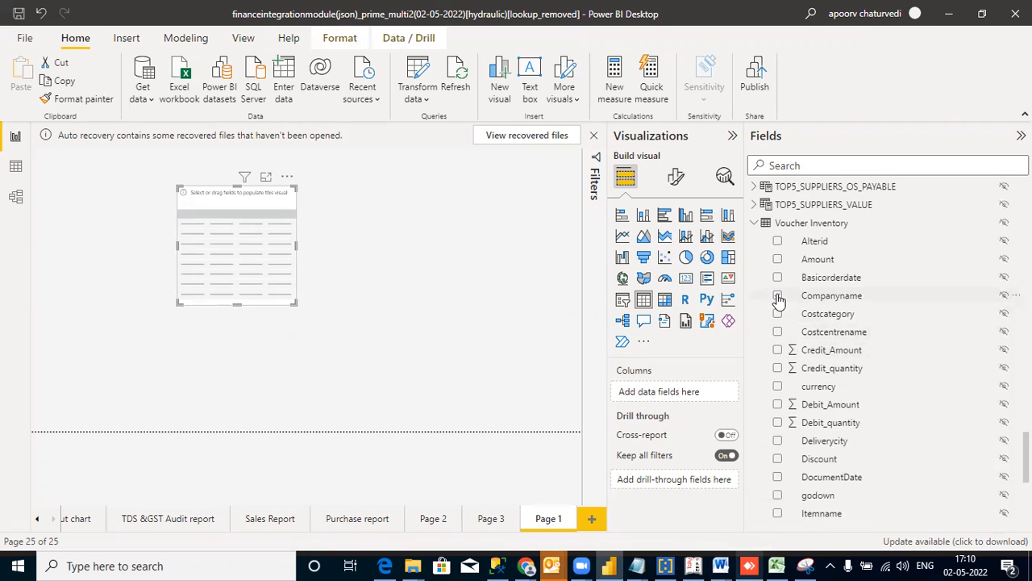
click(777, 297)
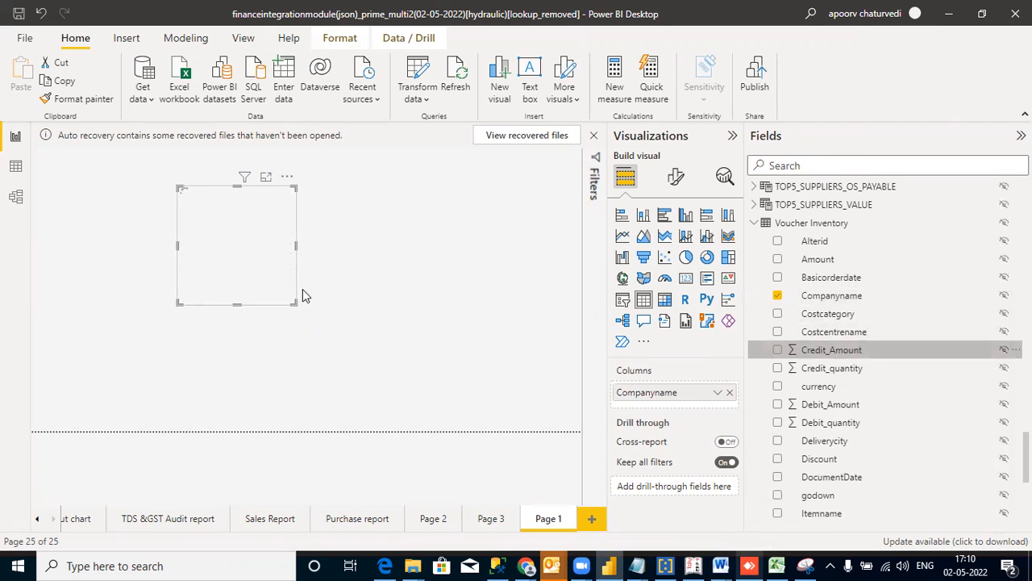
drag(351, 347, 369, 358)
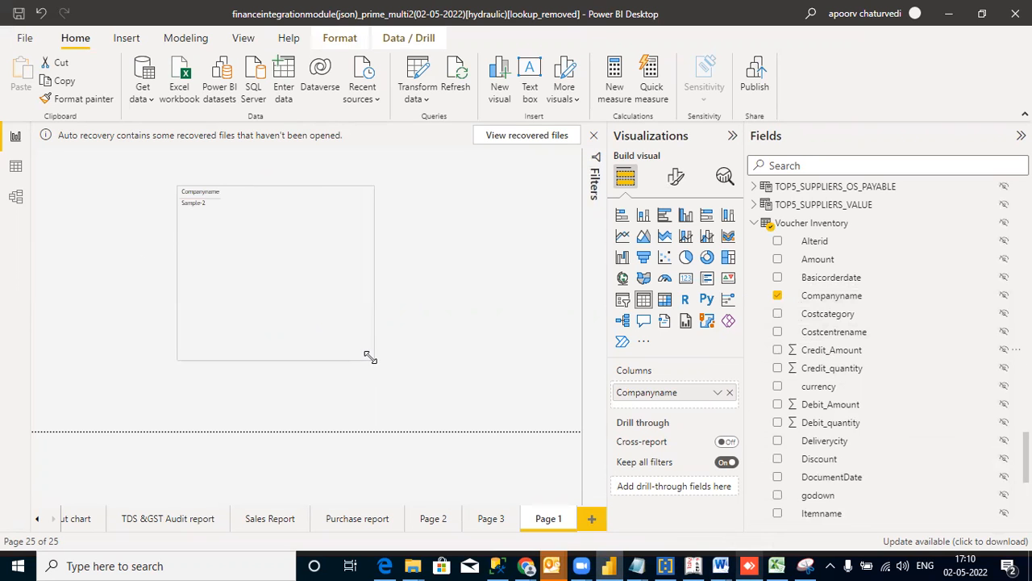
Check the order-planning layout image in WhatsApp and add the Itemname field from Voucher Inventory to the Power BI table
click(776, 564)
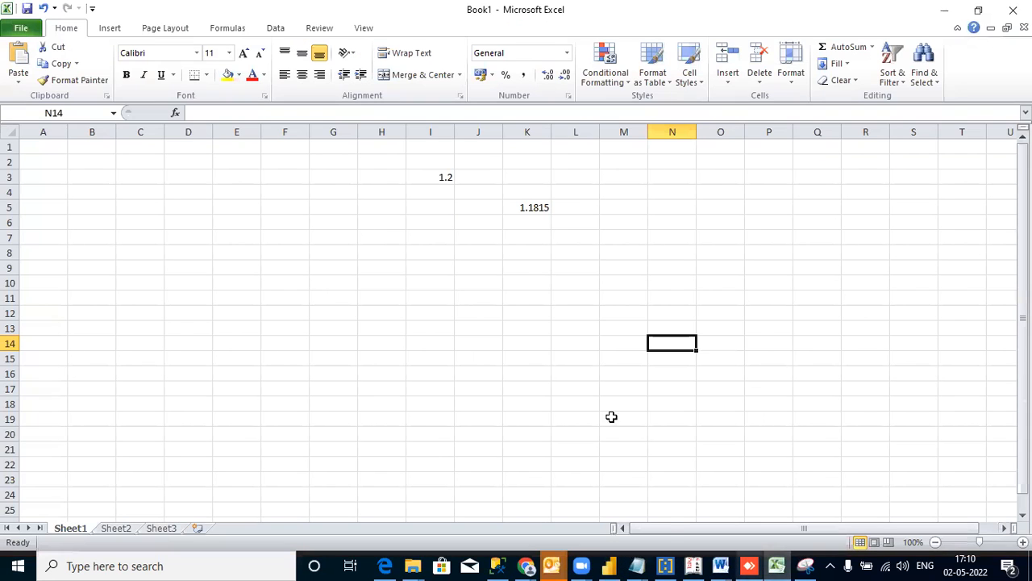
click(805, 564)
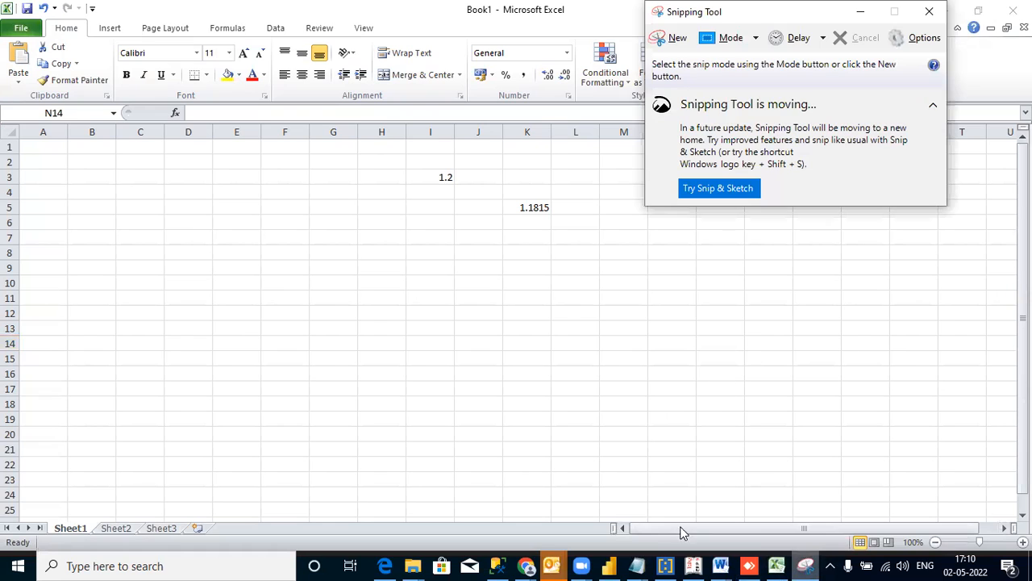
click(533, 564)
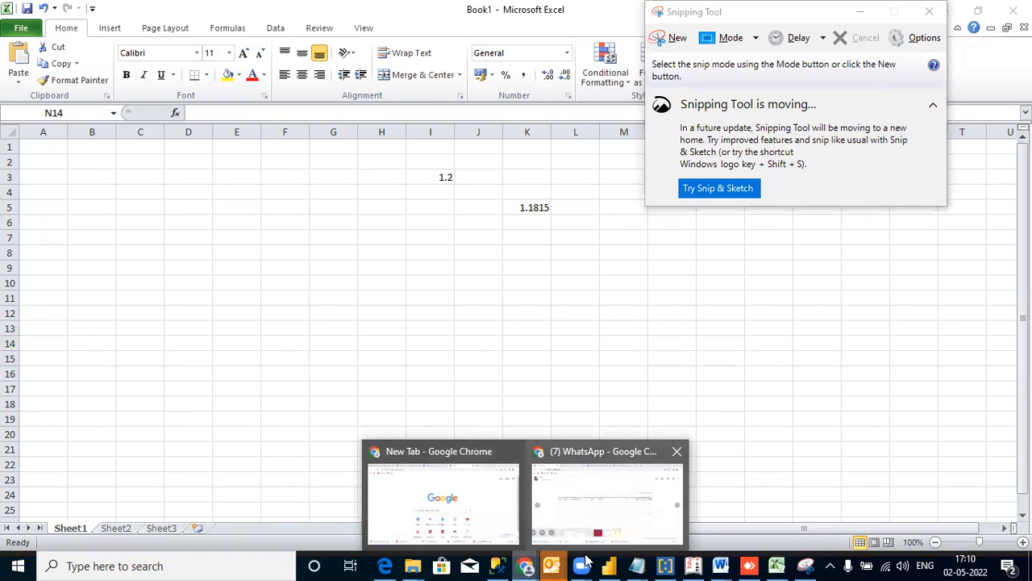
click(588, 483)
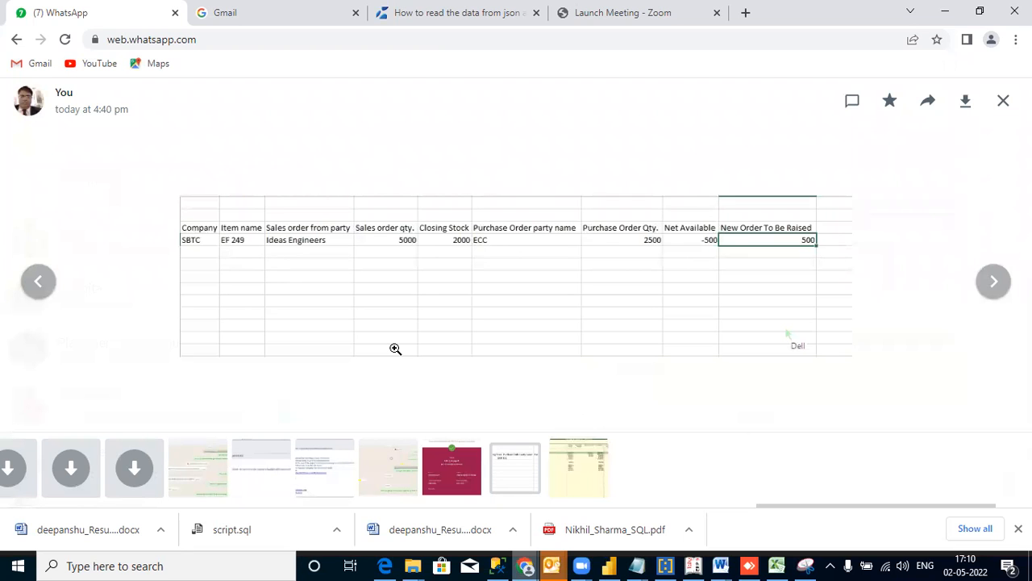
click(609, 565)
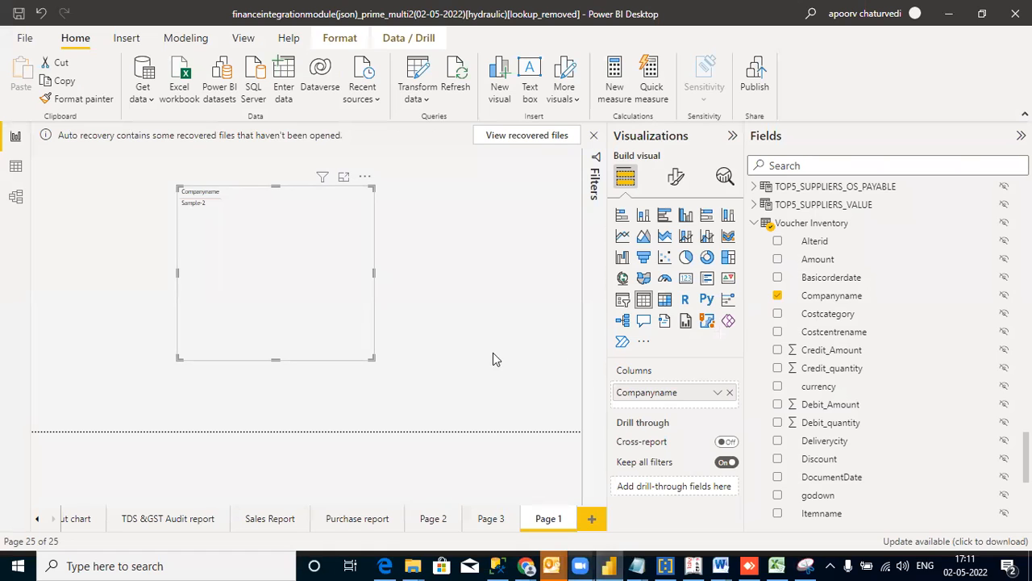
click(778, 514)
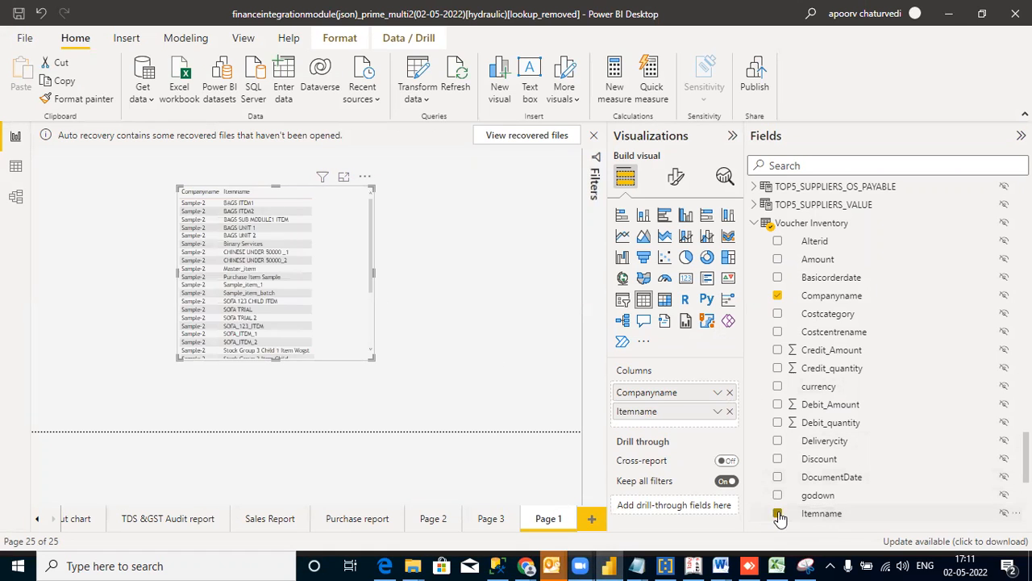
Recheck the party column in the WhatsApp layout image and add Voucher Inventory's Partyledgername field to the Power BI table
mouse_move(526, 565)
click(543, 498)
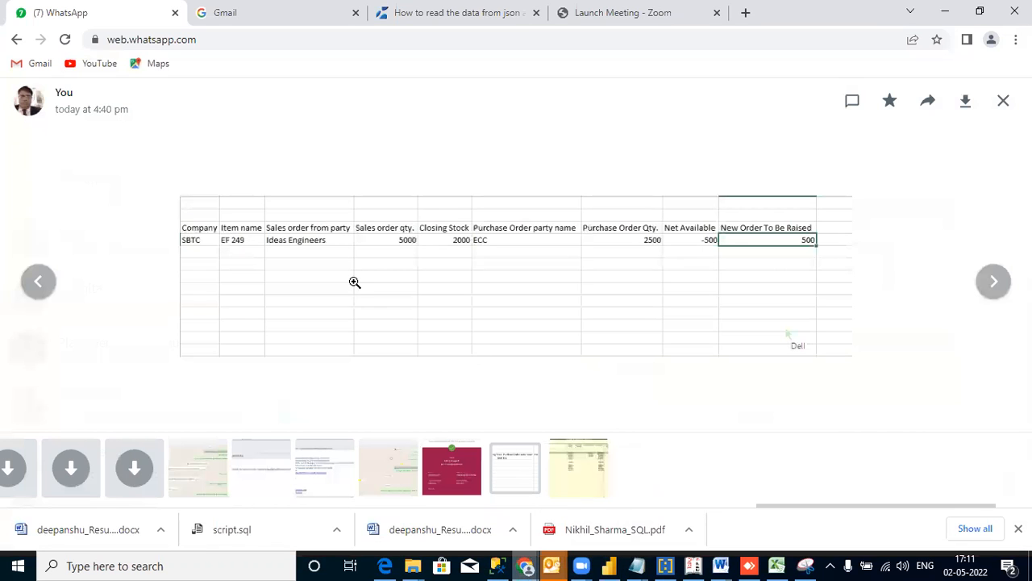
mouse_move(498, 565)
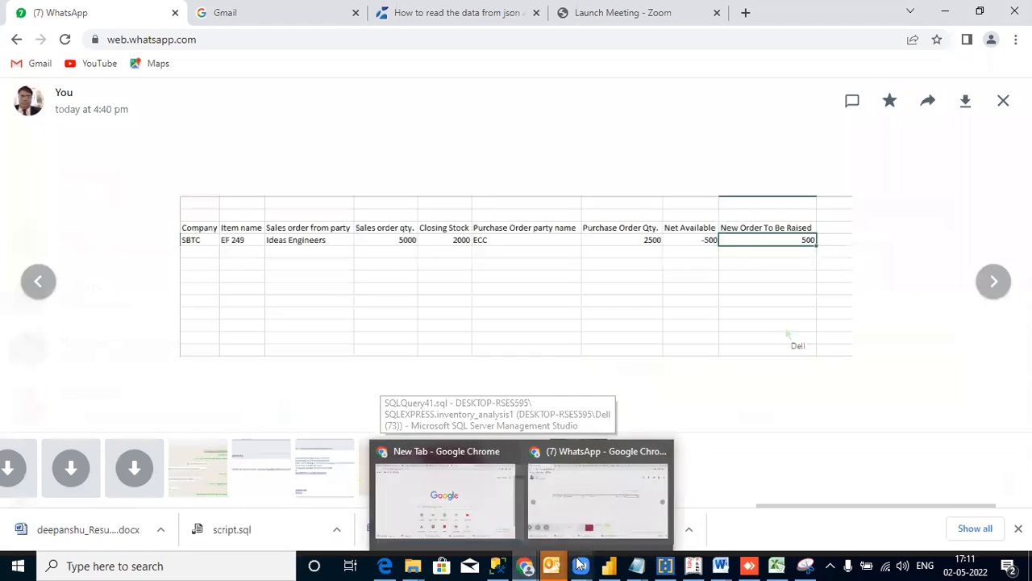
click(609, 565)
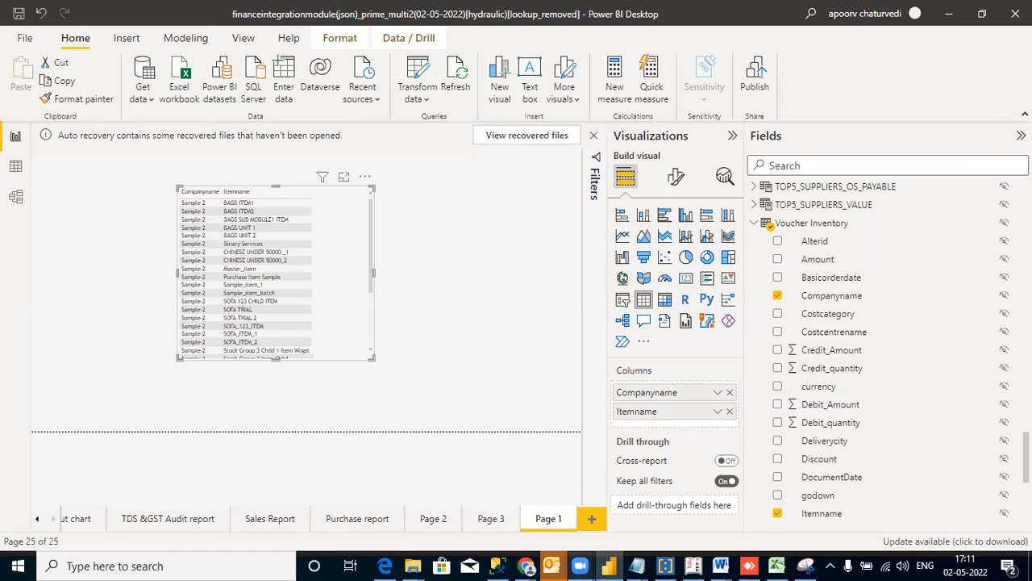
scroll(887, 355, down, 3)
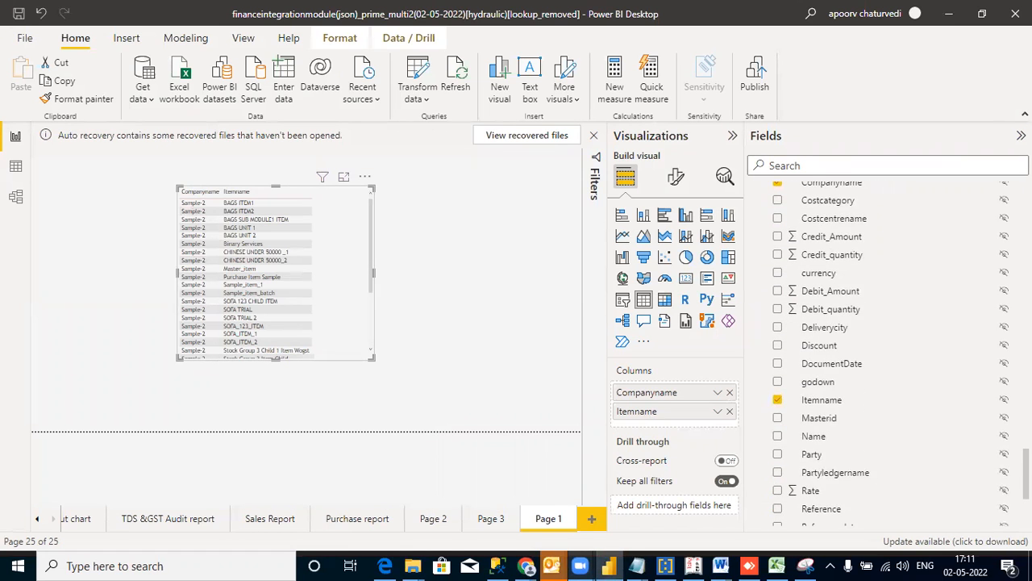
click(774, 474)
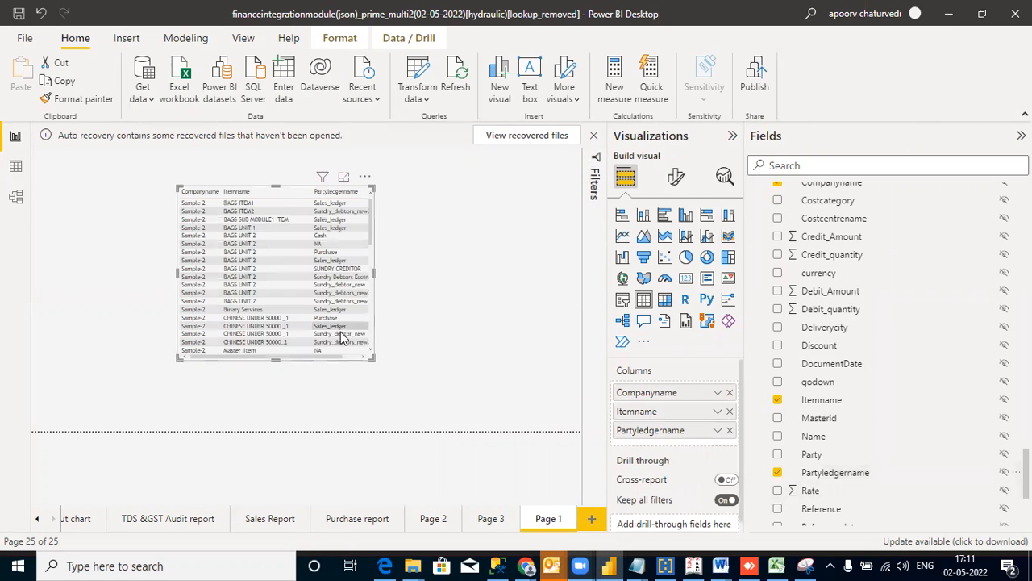
Enlarge the table visual and reposition it against the left edge of the report page, leaving room for more columns
drag(372, 358, 461, 397)
drag(445, 350, 285, 352)
drag(318, 297, 408, 295)
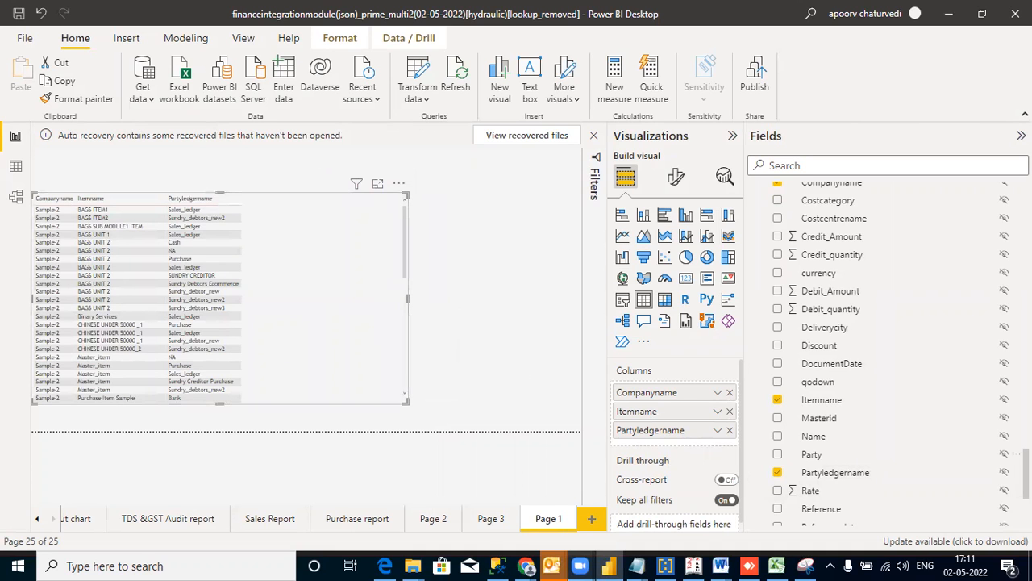
Try Voucher Inventory's VOUCHERTYPE_PARENT field as a table column and remove it again, with the Filters pane expanded
scroll(887, 355, down, 4)
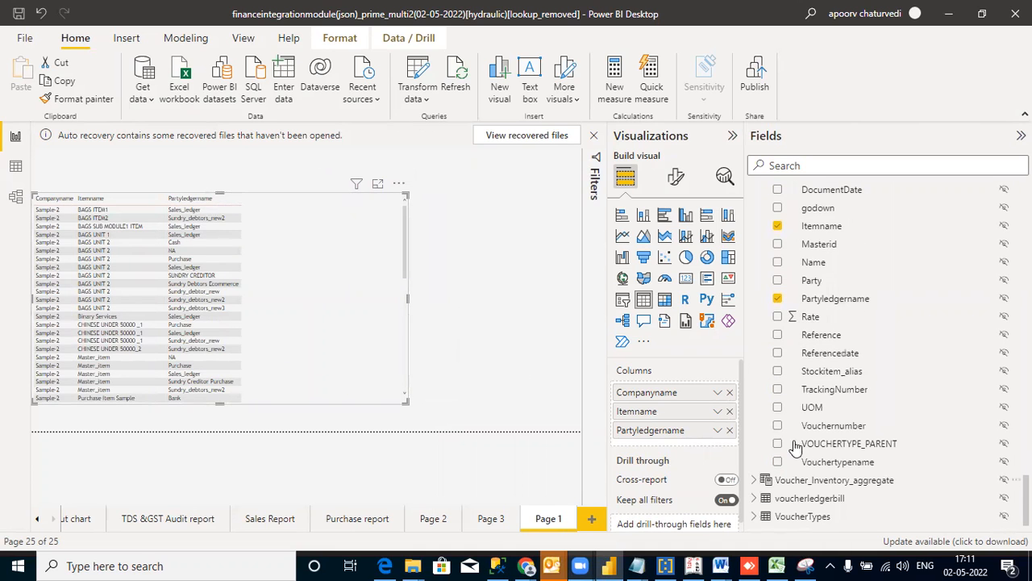
drag(806, 444, 717, 451)
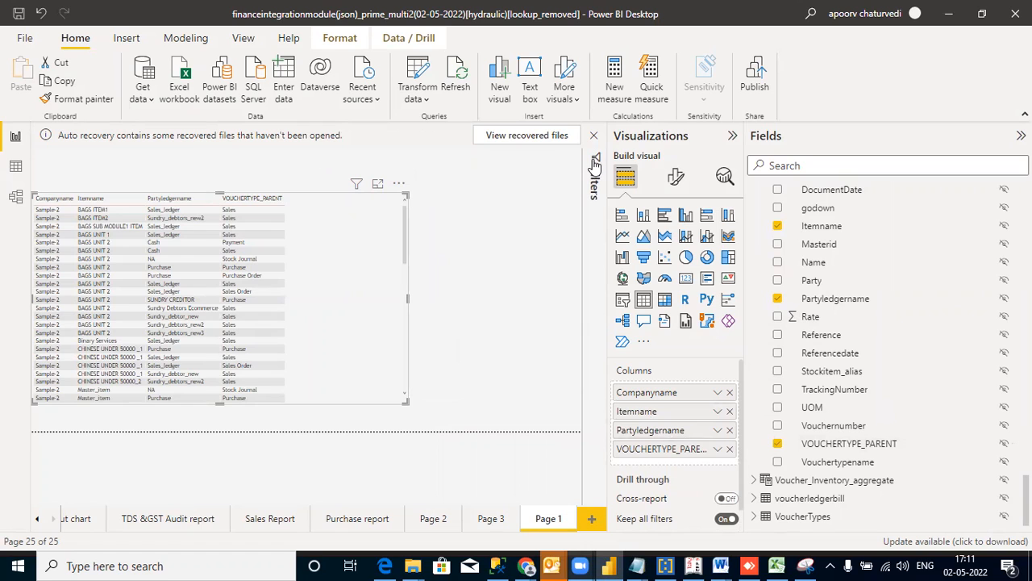
click(593, 208)
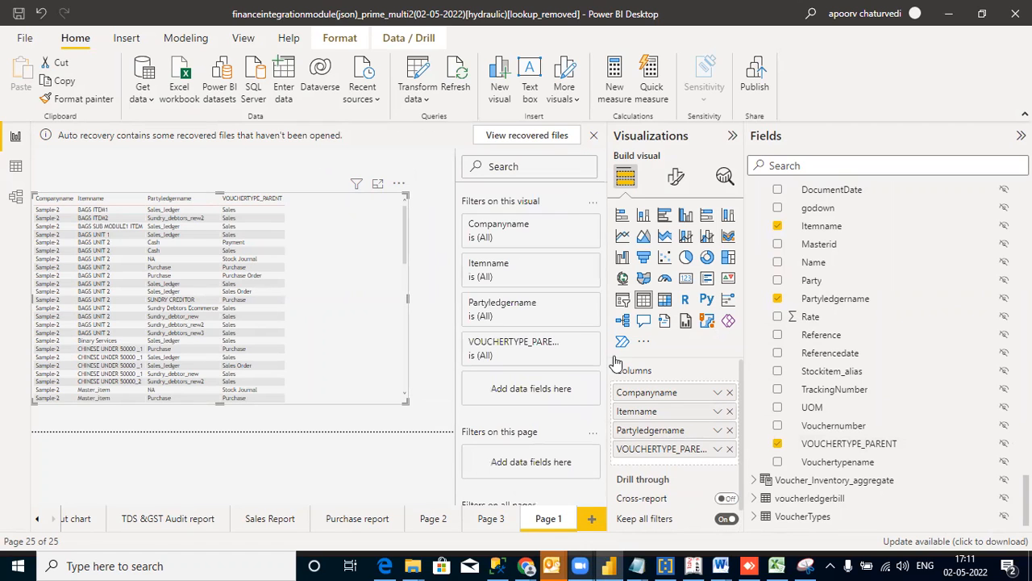
click(730, 449)
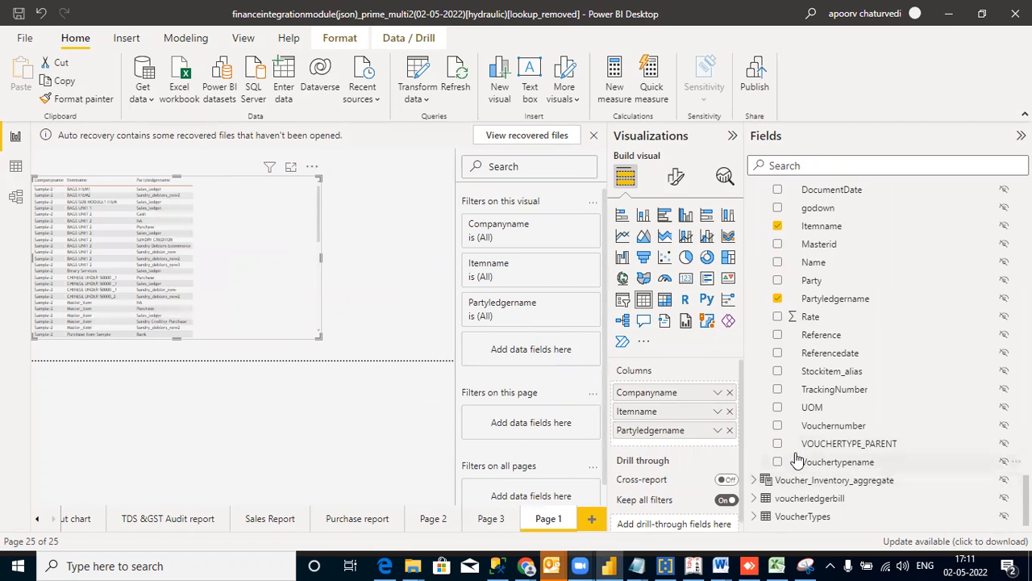
Add VOUCHERTYPE_PARENT as a filter on the table visual and limit it to Sales Order
drag(816, 448, 529, 348)
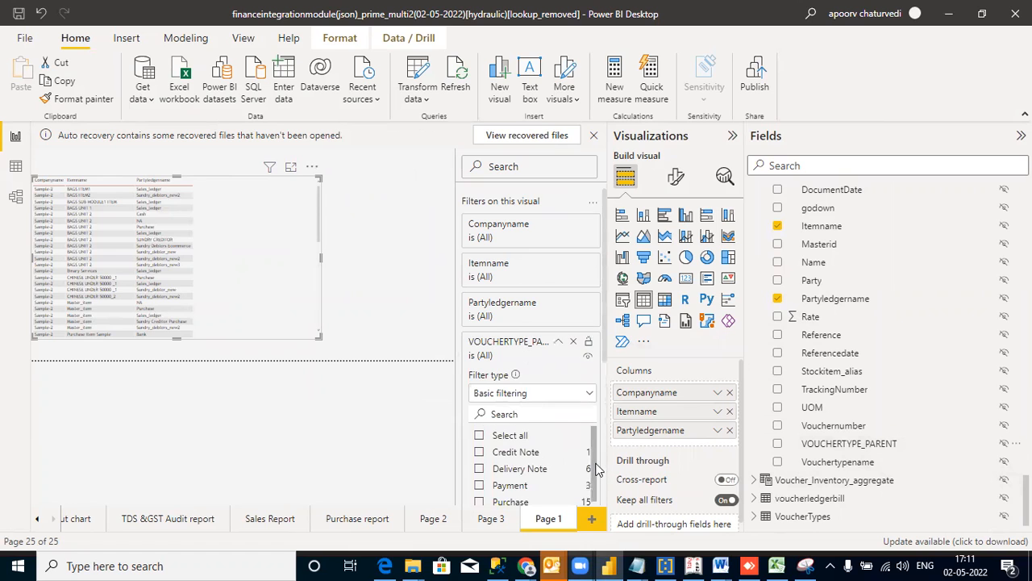
drag(595, 462, 596, 495)
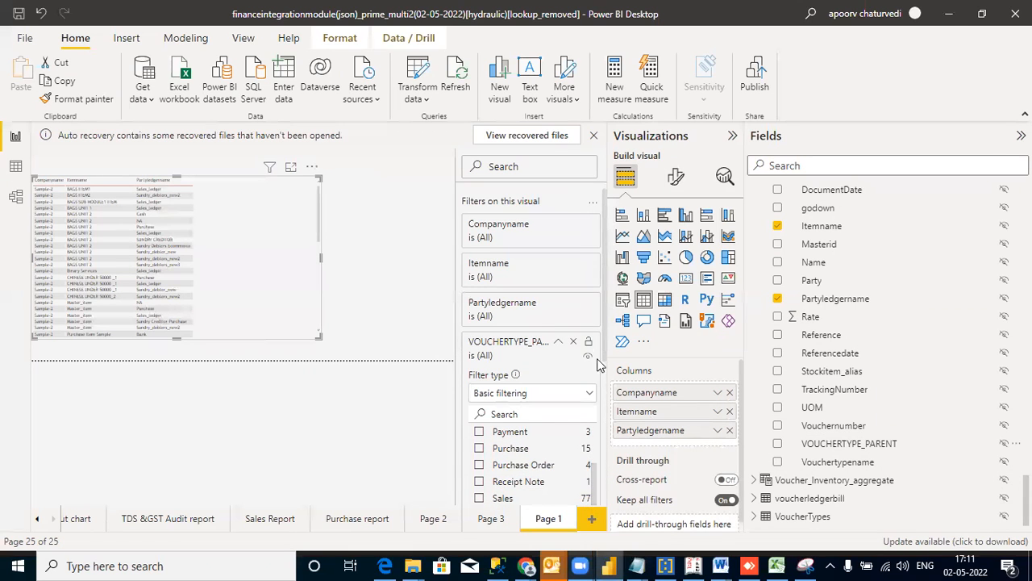
scroll(605, 379, down, 2)
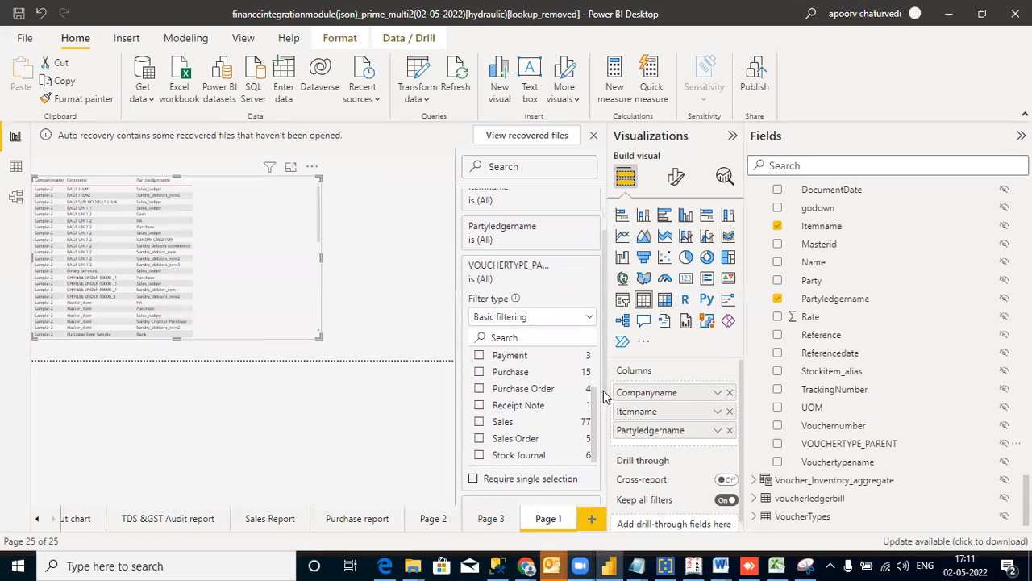
click(479, 436)
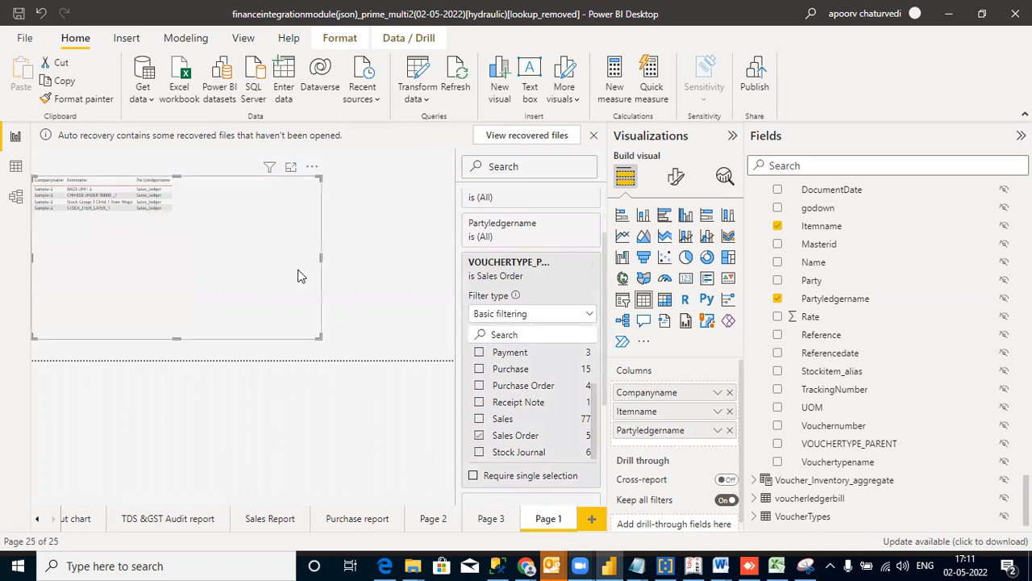
Move the table visual away from the page's left edge and collapse the Visualizations pane to widen the canvas
drag(244, 306, 357, 326)
drag(291, 307, 228, 306)
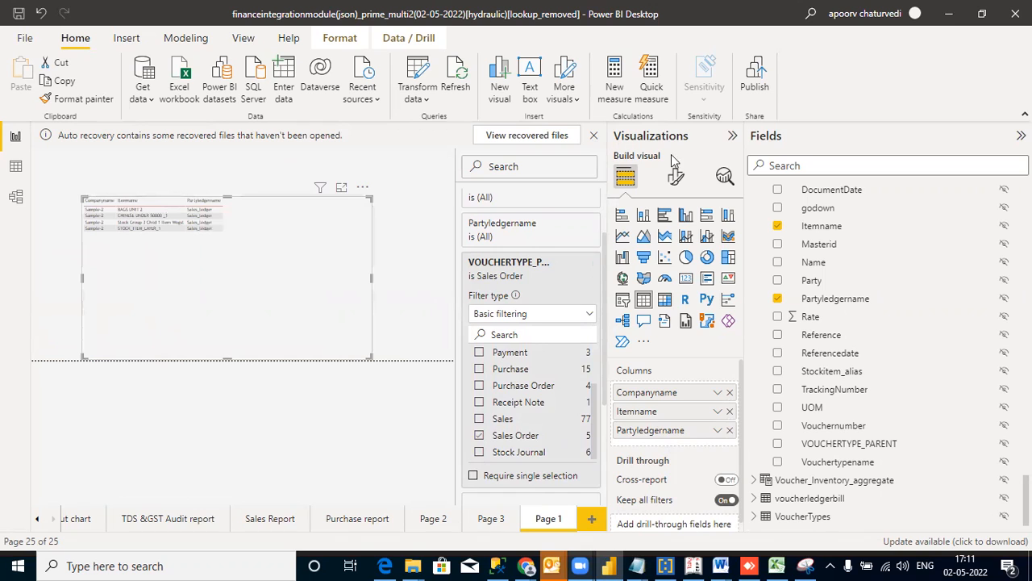
click(732, 136)
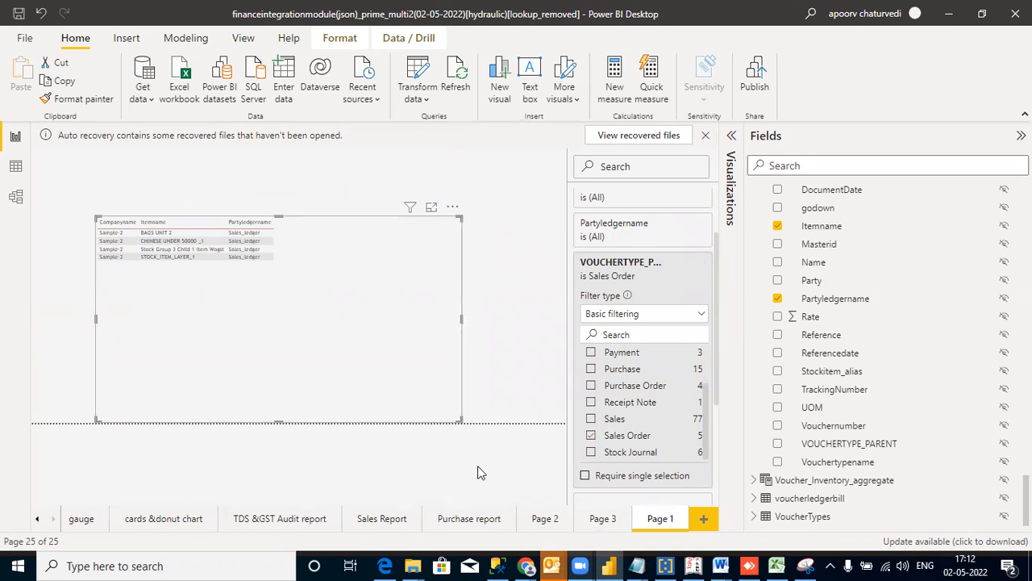
Check the sales order quantity column in the WhatsApp layout image and return to Power BI
click(777, 565)
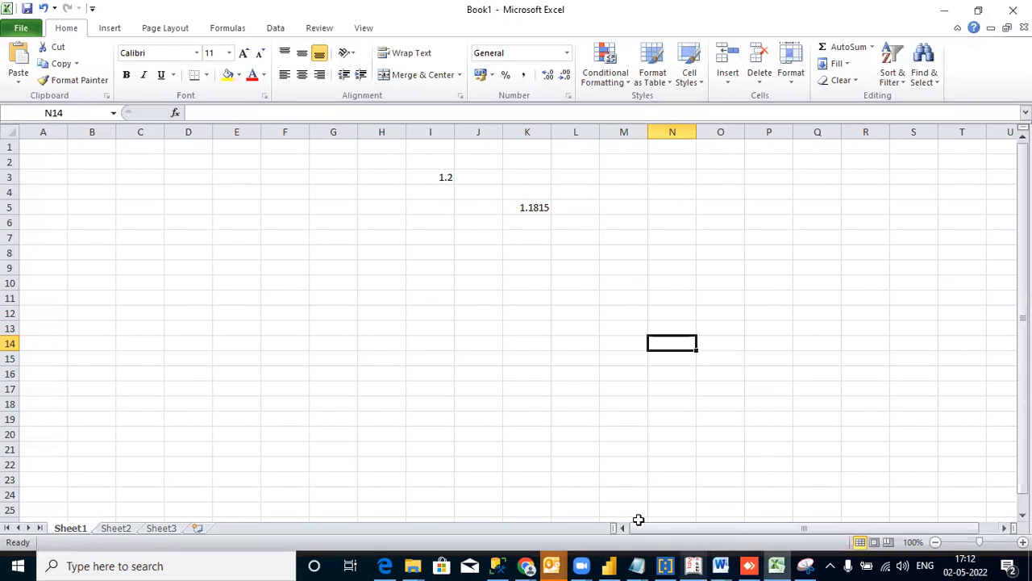
mouse_move(524, 566)
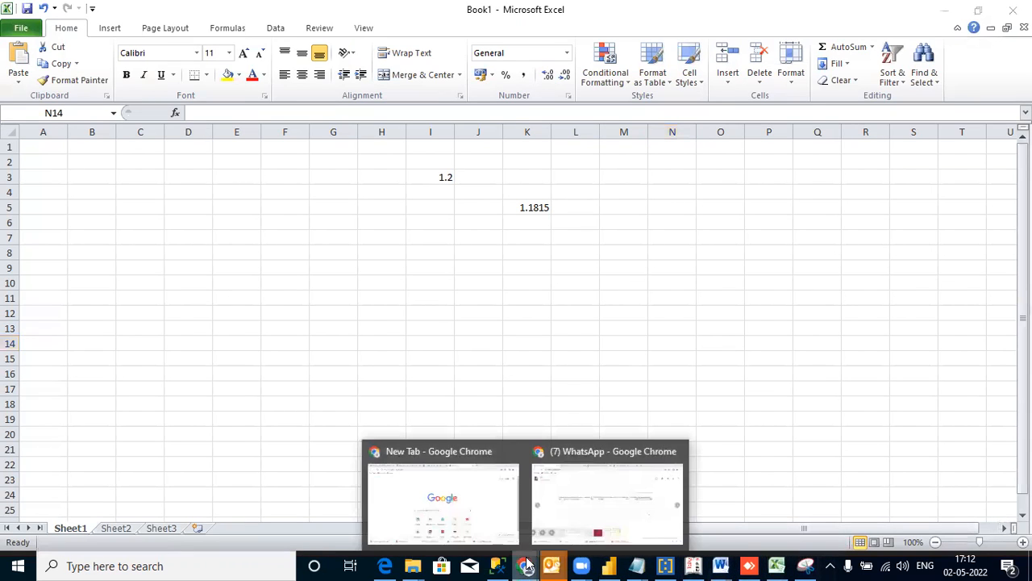
click(611, 511)
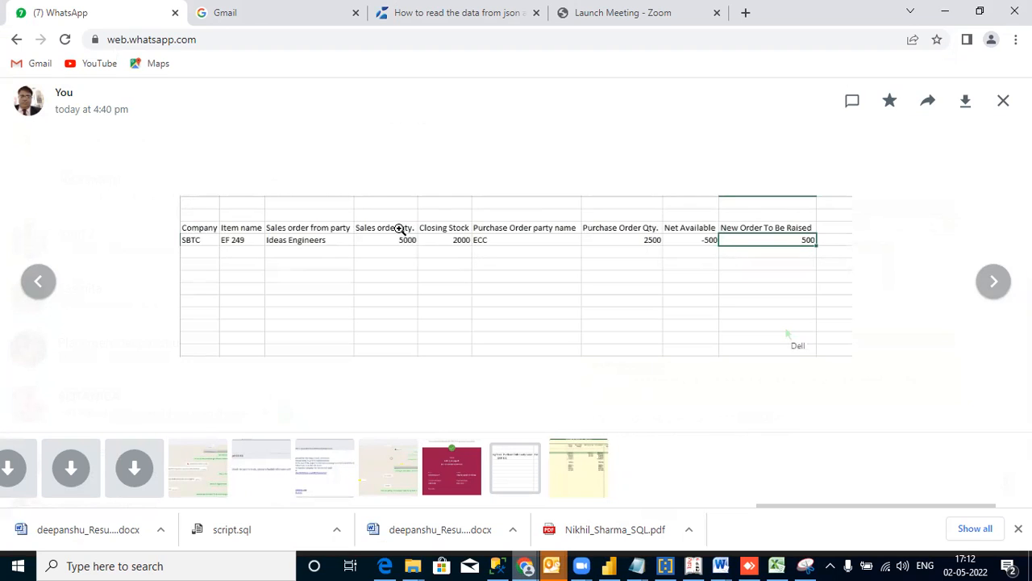
click(611, 566)
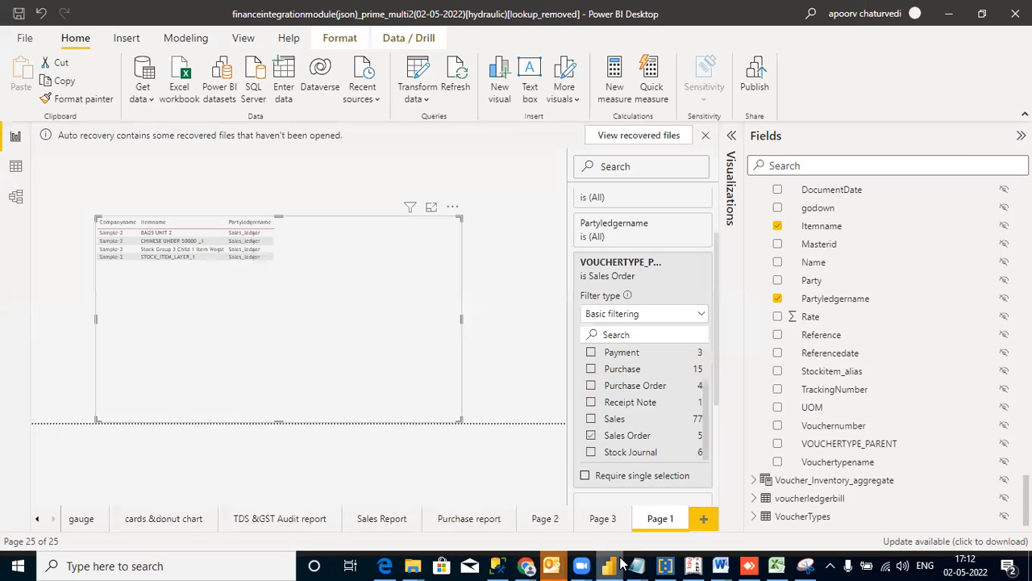
Try to create a measure in Voucher Inventory with the formula beginning Historical_sales_order = CALCULATE(SUM(
scroll(828, 293, up, 7)
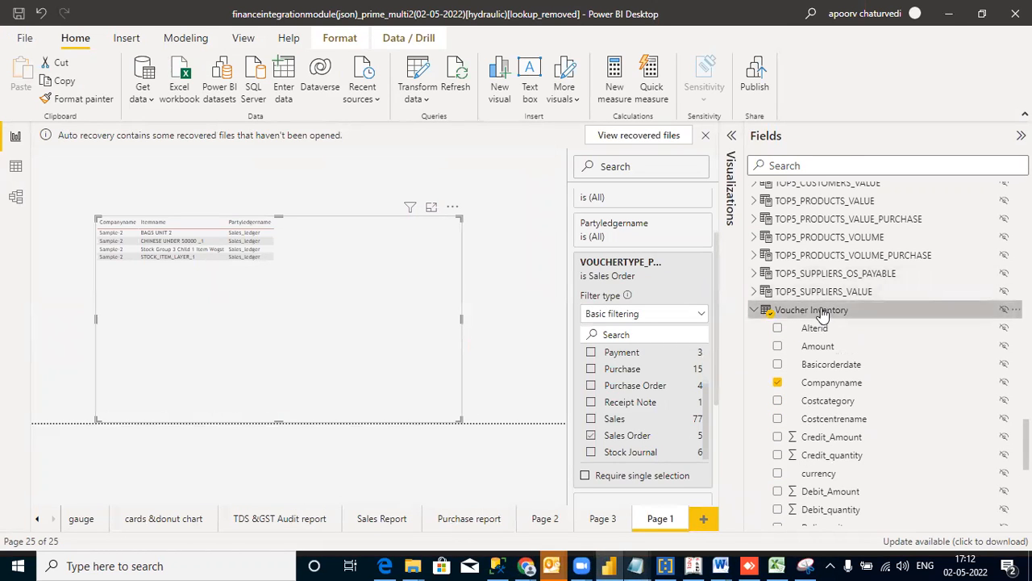
click(814, 309)
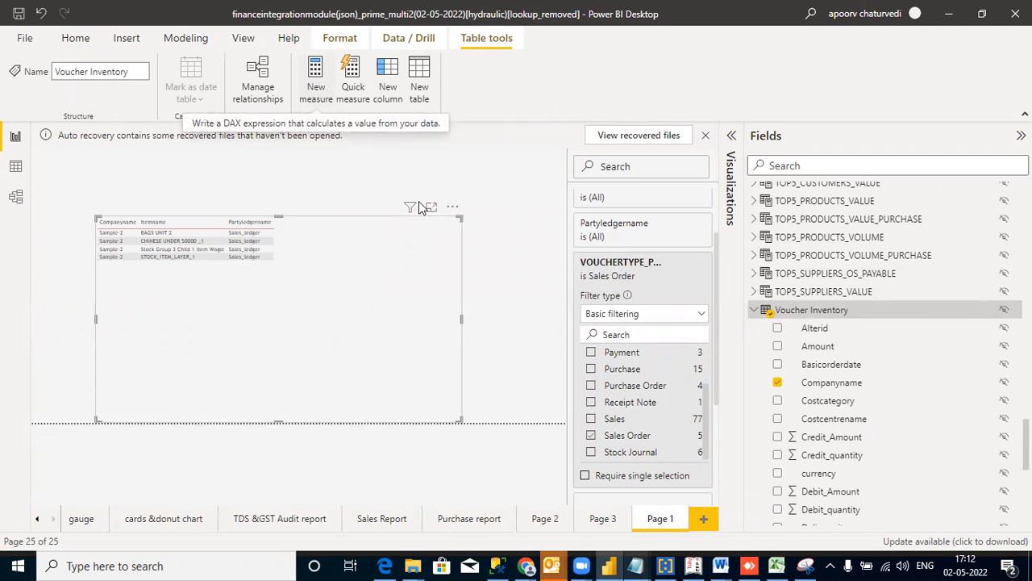
click(314, 74)
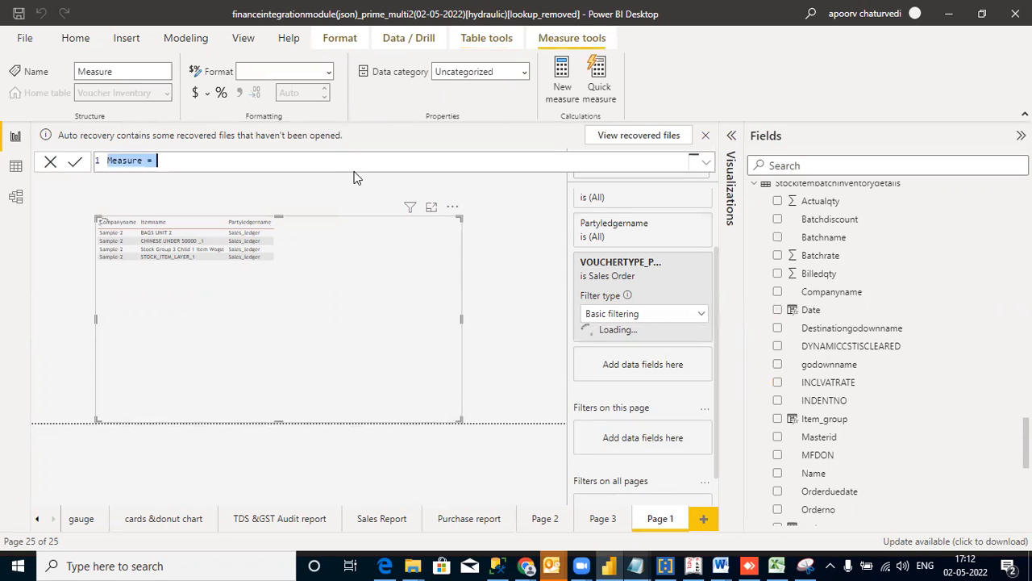
click(175, 161)
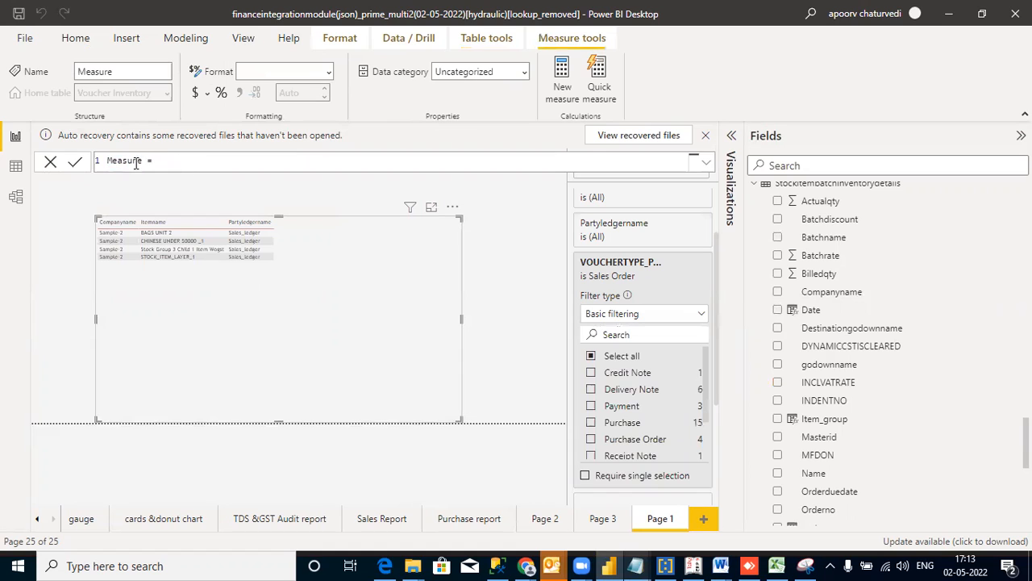
drag(143, 161, 81, 154)
text(Historical_sales_order = CALC)
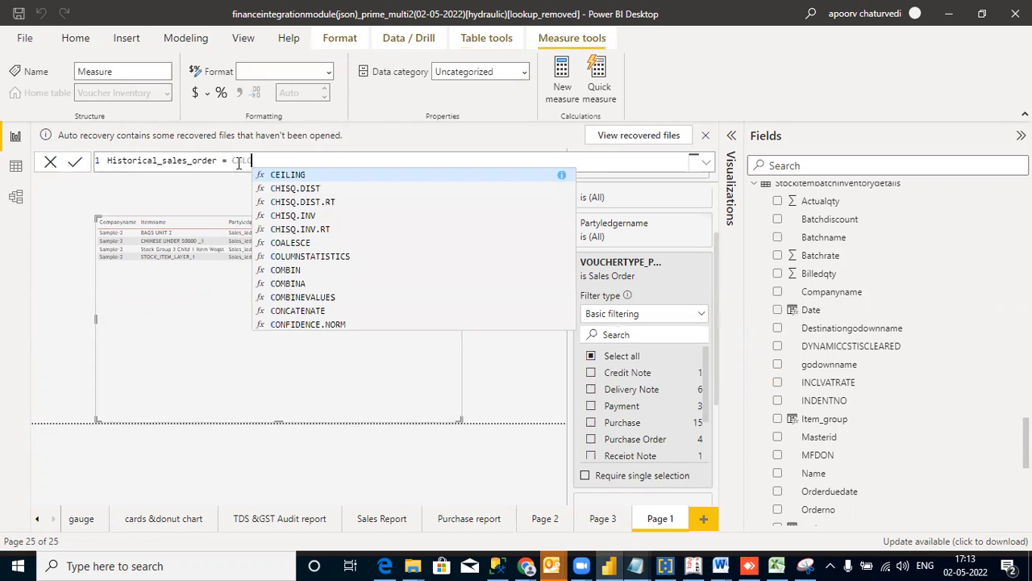
text(ULATE(SU)
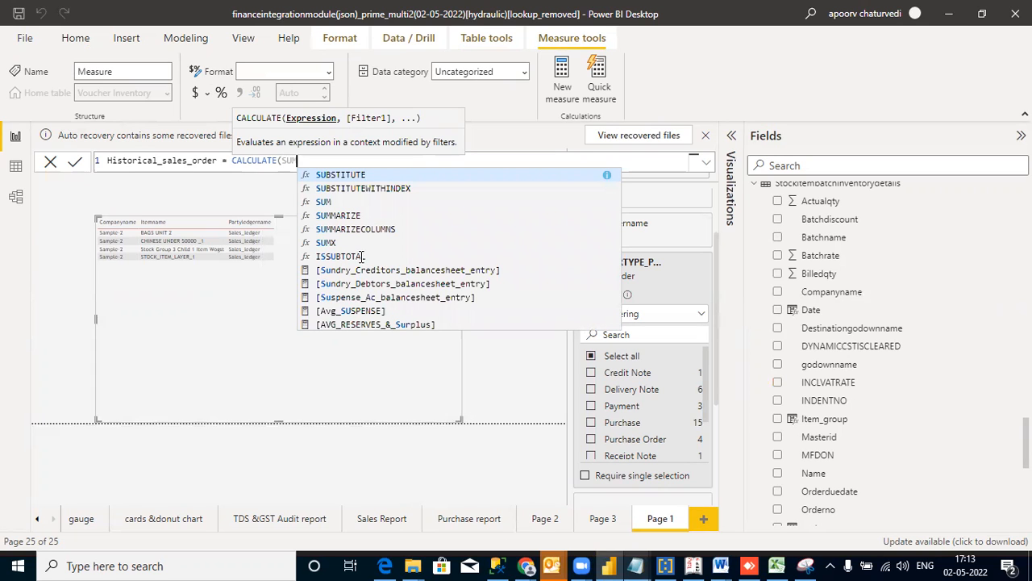
text(M()
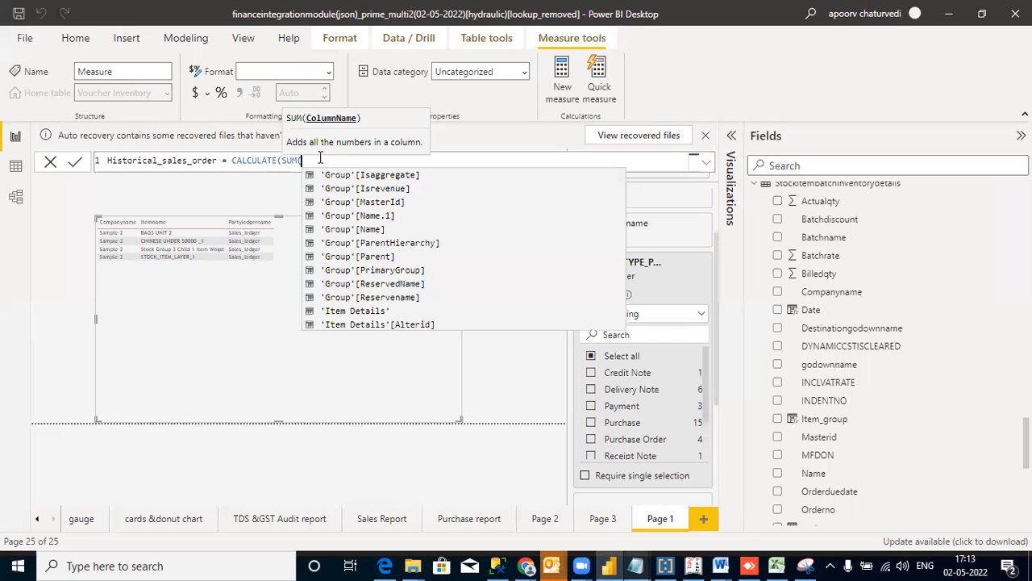
Look through the Fields list for the quantity columns needed in the sum, and discard the unfinished measure formula
scroll(887, 355, up, 1)
scroll(887, 355, up, 5)
scroll(887, 355, down, 10)
scroll(887, 355, down, 2)
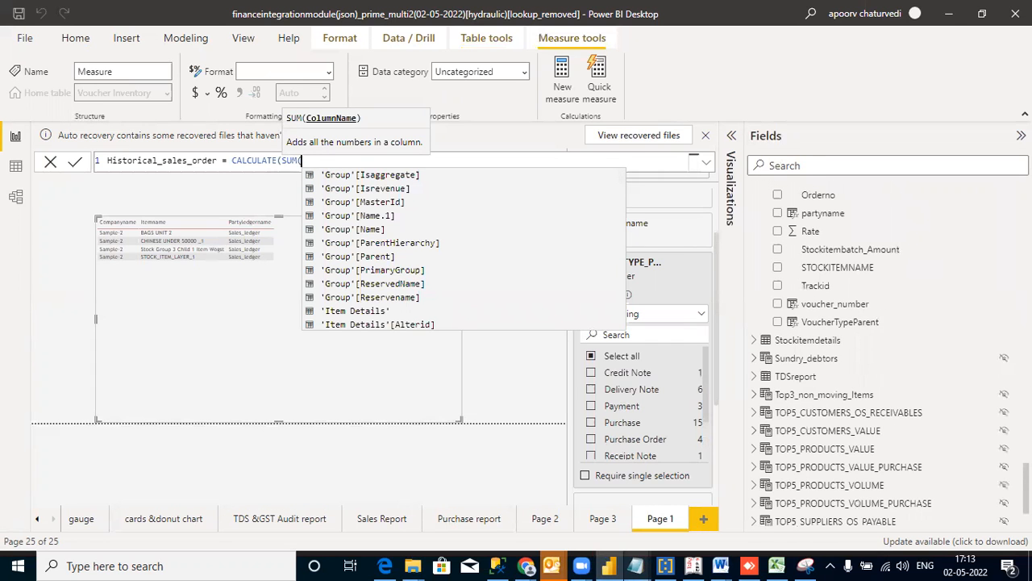
scroll(887, 354, down, 2)
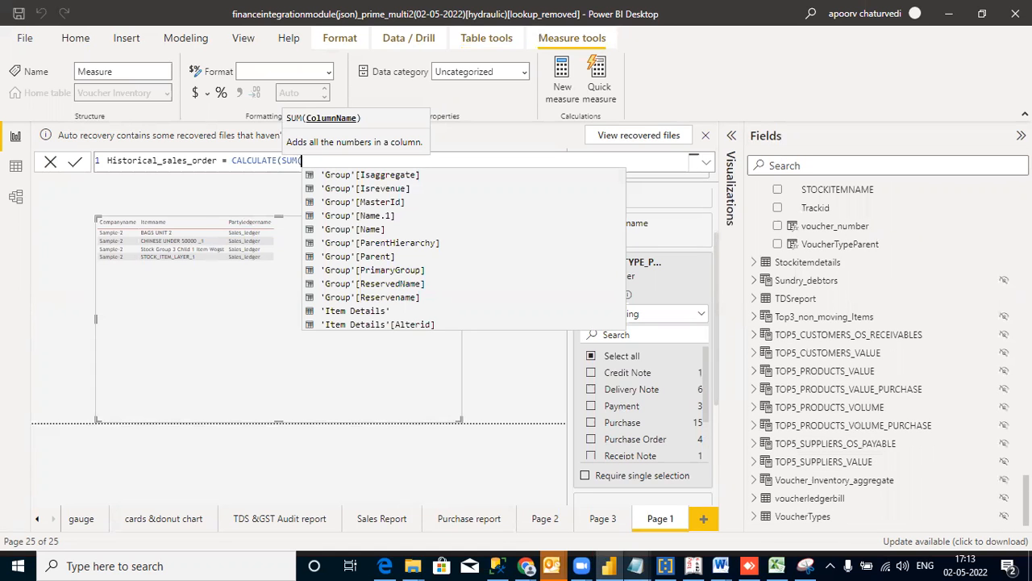
scroll(887, 355, up, 15)
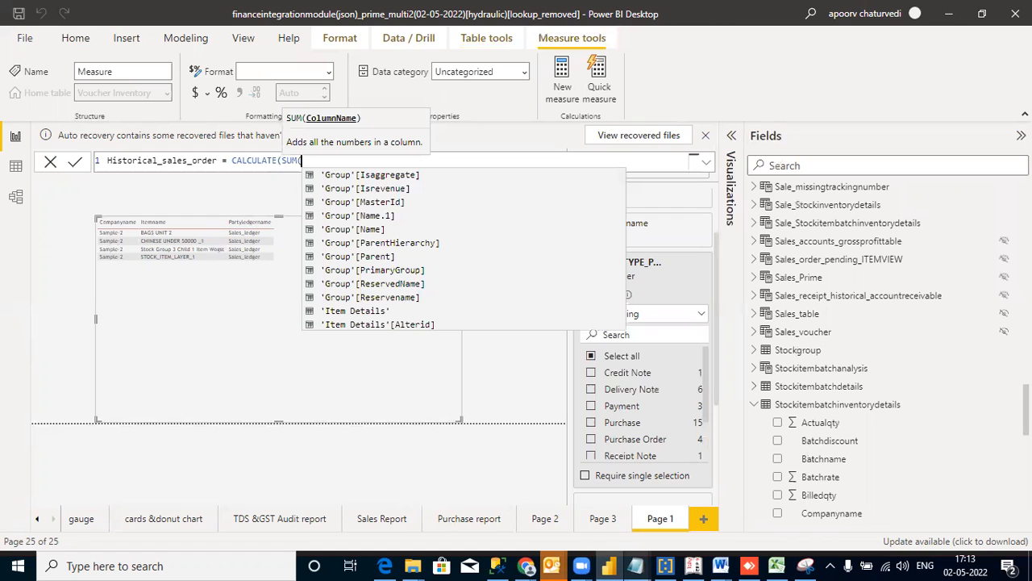
scroll(887, 355, down, 10)
scroll(887, 355, up, 6)
scroll(887, 355, down, 5)
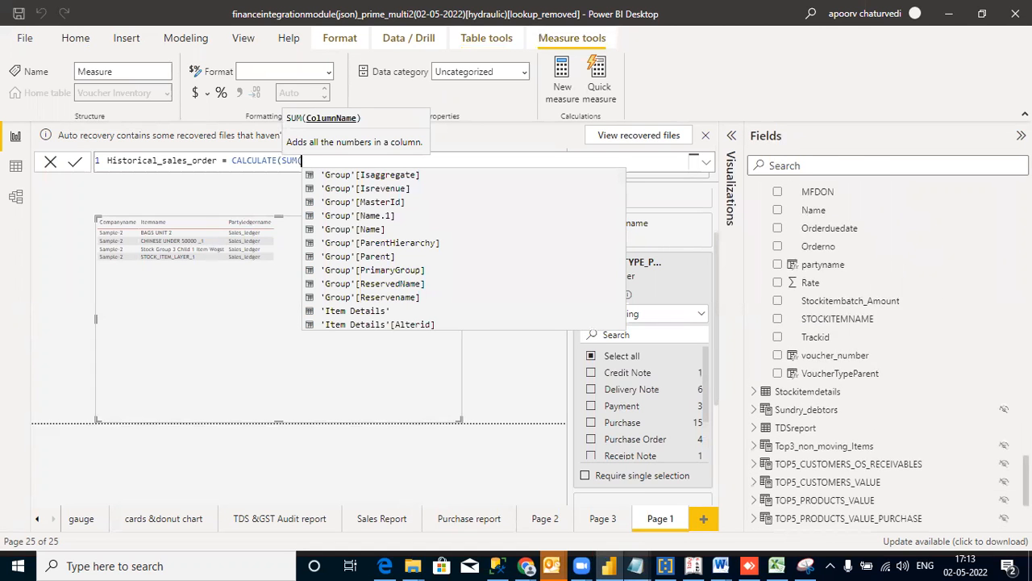
scroll(887, 355, down, 1)
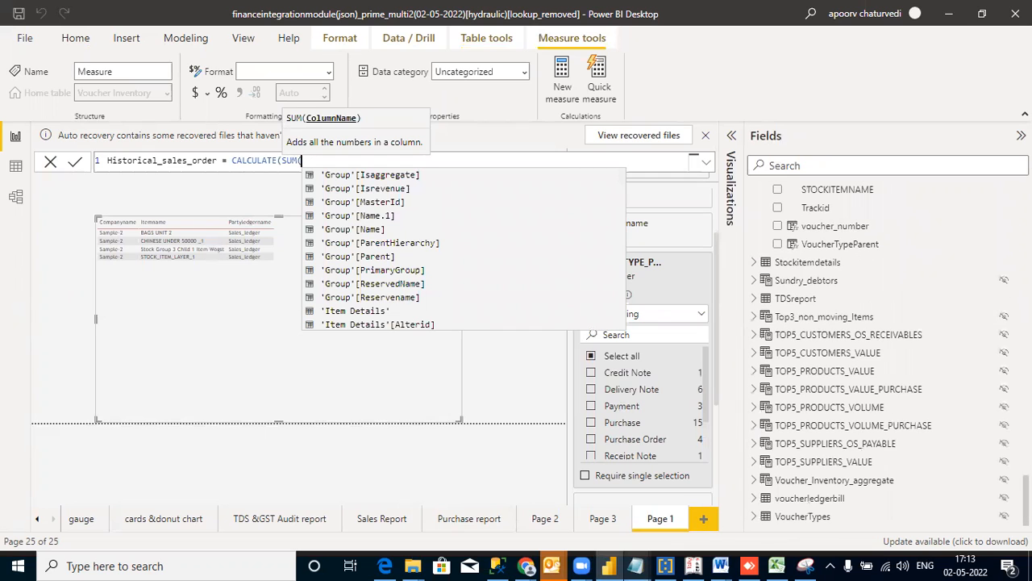
scroll(887, 355, up, 10)
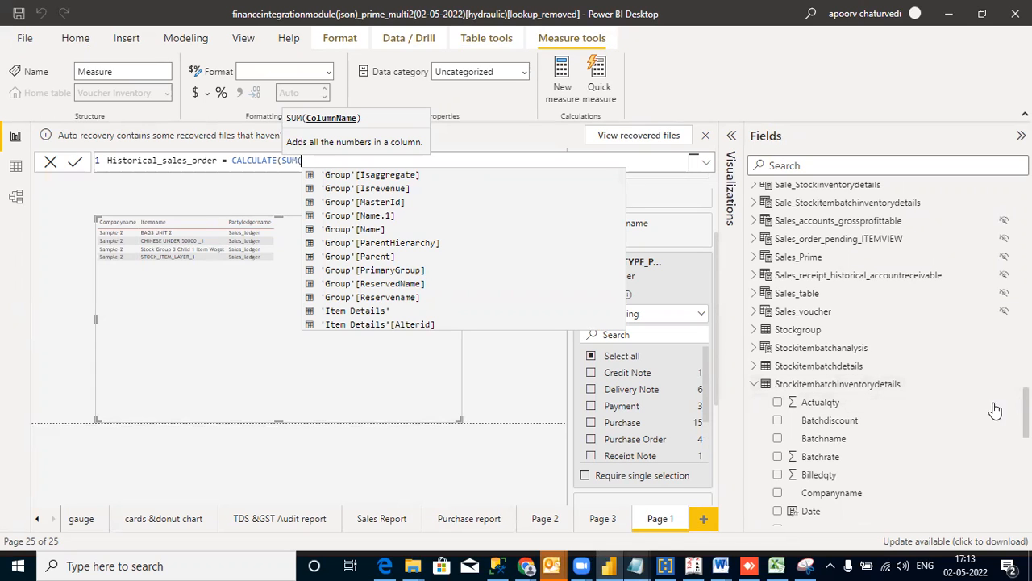
click(50, 161)
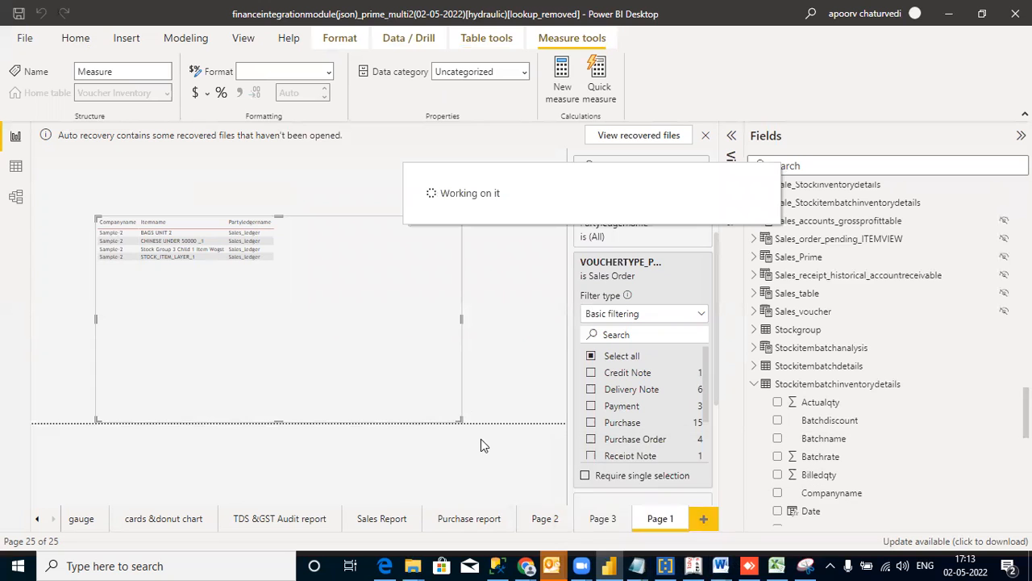
Recheck the order-planning layout in WhatsApp, switch to the untitled Notepad document and replace its content with an empty line
mouse_move(526, 566)
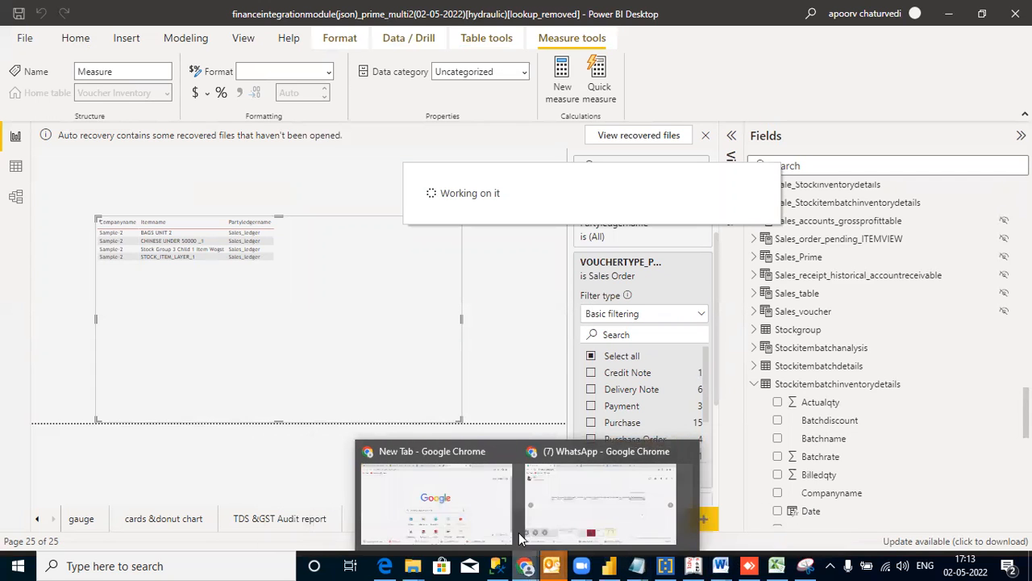
click(565, 505)
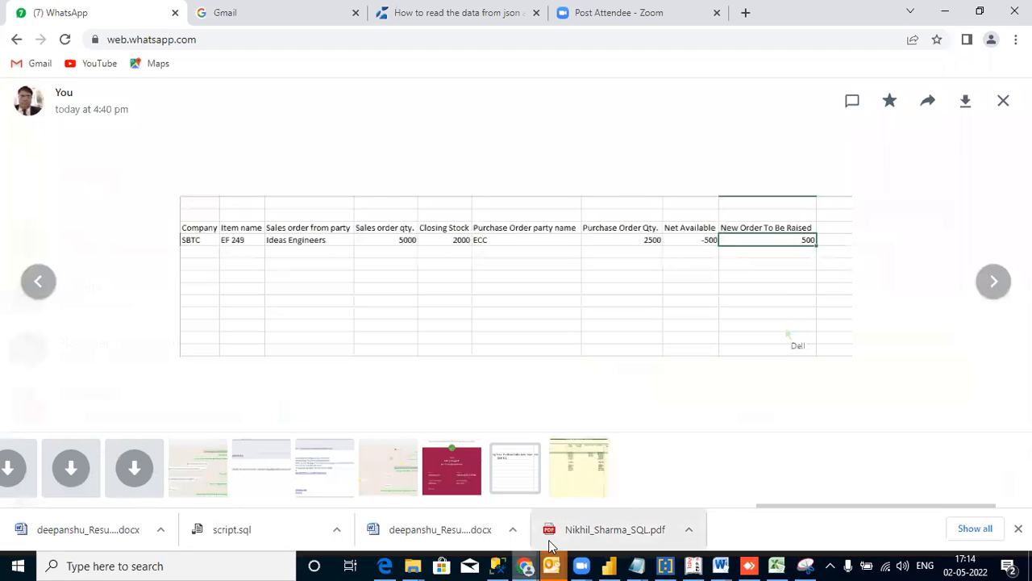
mouse_move(636, 565)
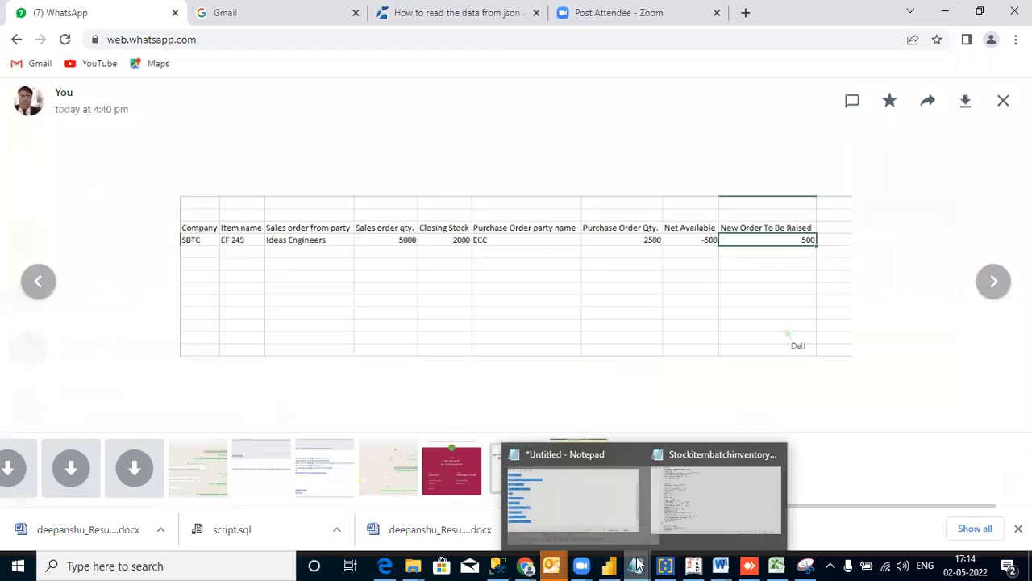
click(548, 504)
drag(290, 436, 98, 126)
key(Return)
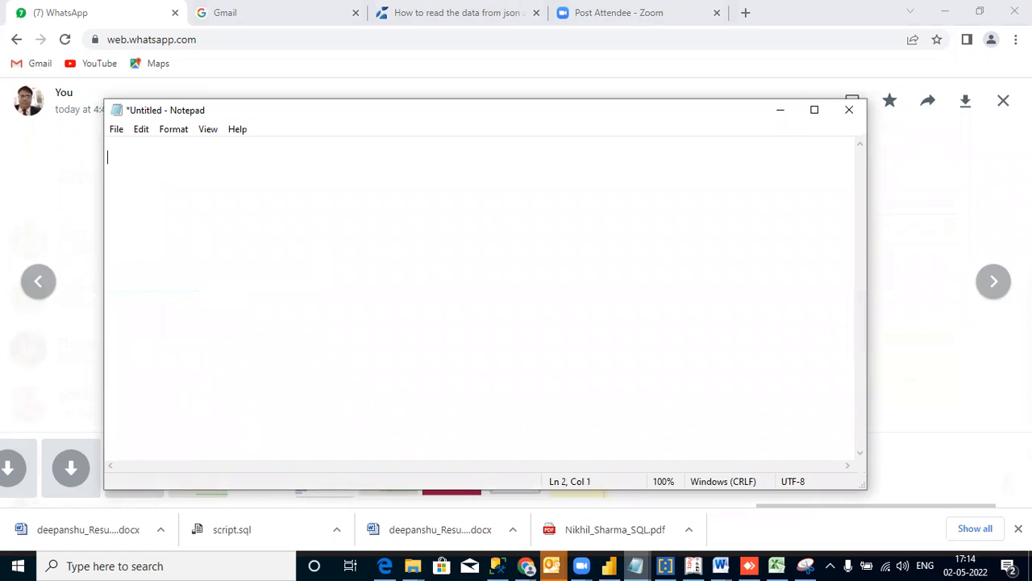
Write the formula CALCULATE(SUM(CREDIT_QTY)-SUM(DEBIT_QTY)),FILTER(ALL(VOUCHERINVENTORY),VOUCHERTYPEPARENT="SALES ORDER") in the Notepad document, with blank lines after it
text(CALCULATE(SUM()
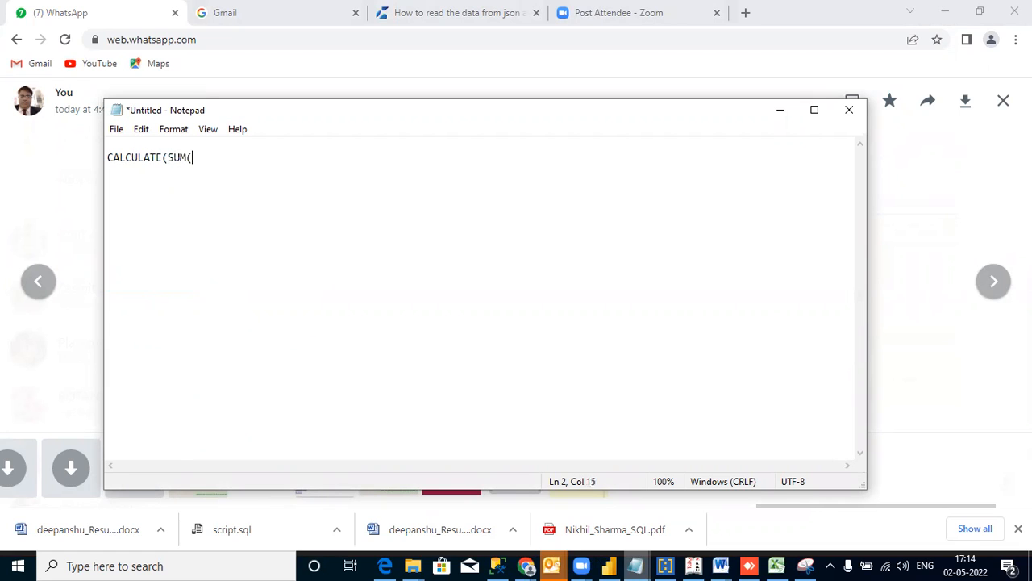
text(CREDIT_QTY)-SUM()
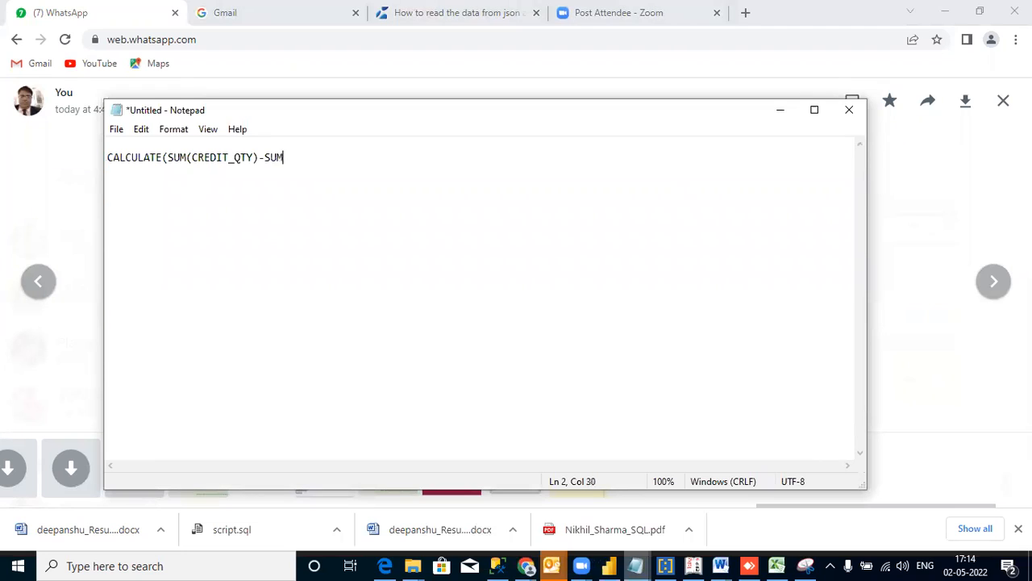
key(BackSpace)
text((DEBIT_QTY)),FILTER(ALL()
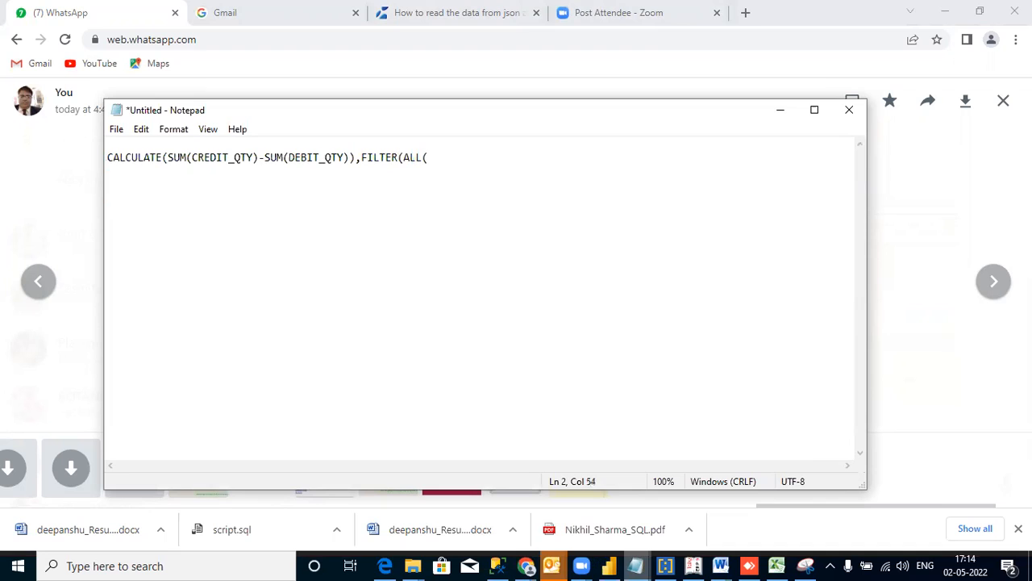
text(VOUCHERINVENTORY),)
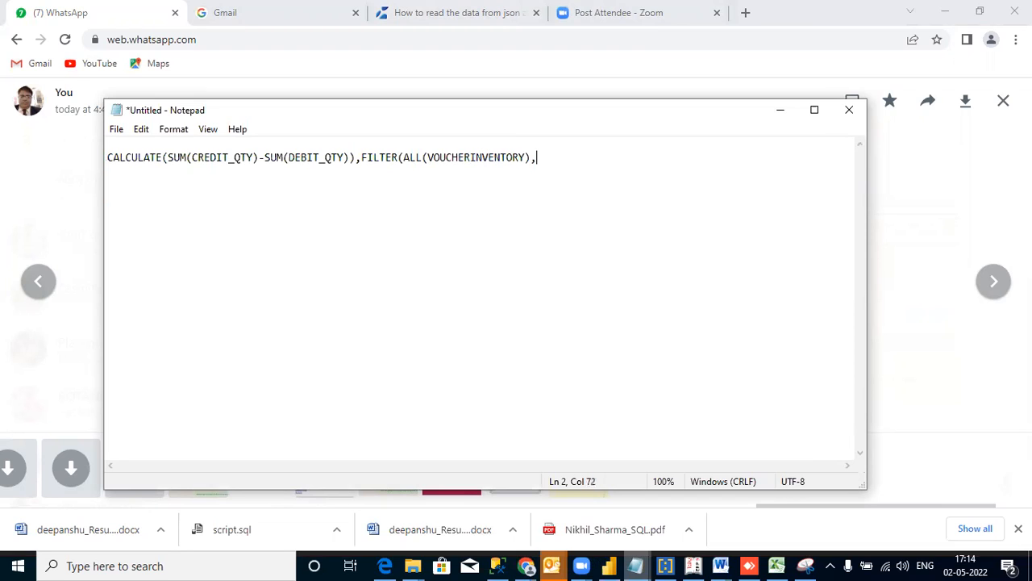
text(VOUCHERTYPEPAR)
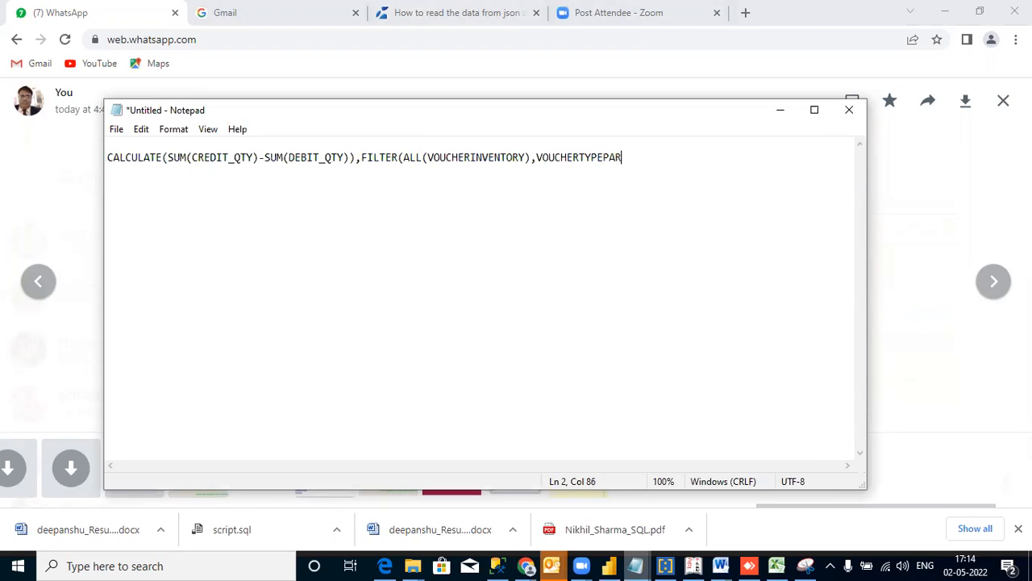
text(ENT="SALES ORDER)
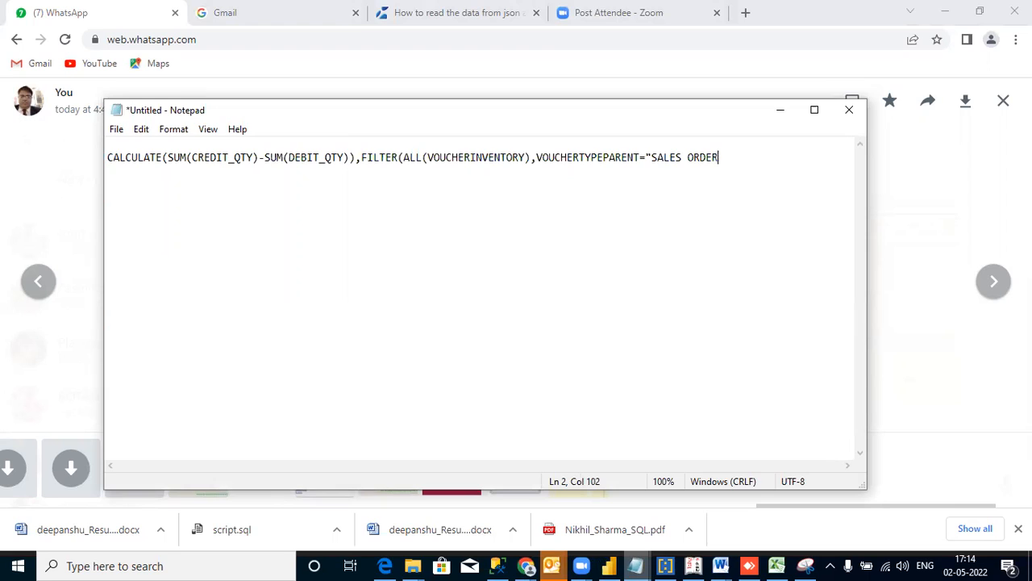
text("))
key(Return)
key(Return)
text(CALCULATE()
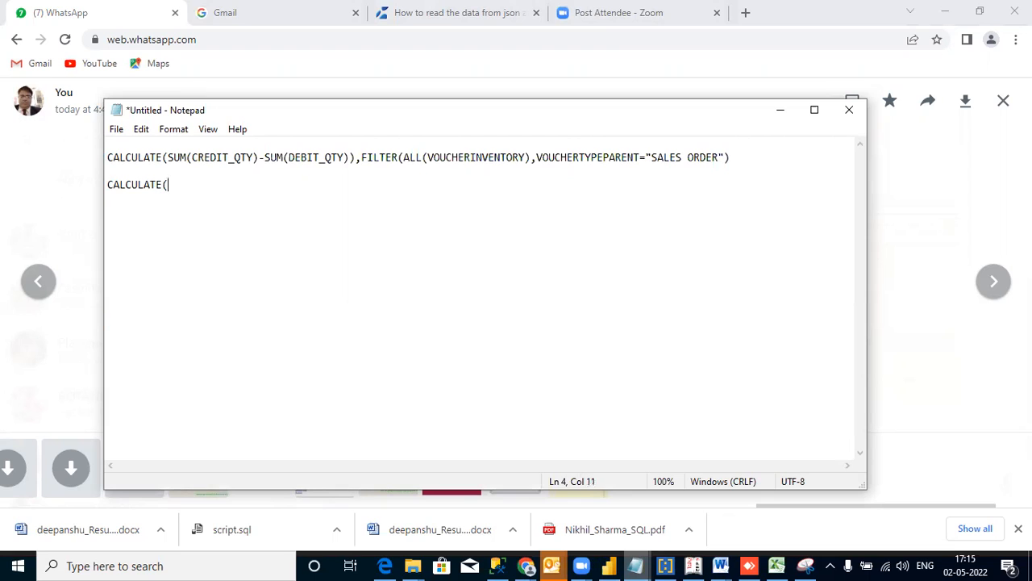
drag(170, 185, 102, 184)
key(BackSpace)
Duplicate the sales order formula below the original and change the copy's voucher type to "SALES"
drag(754, 157, 63, 161)
key(ctrl+c)
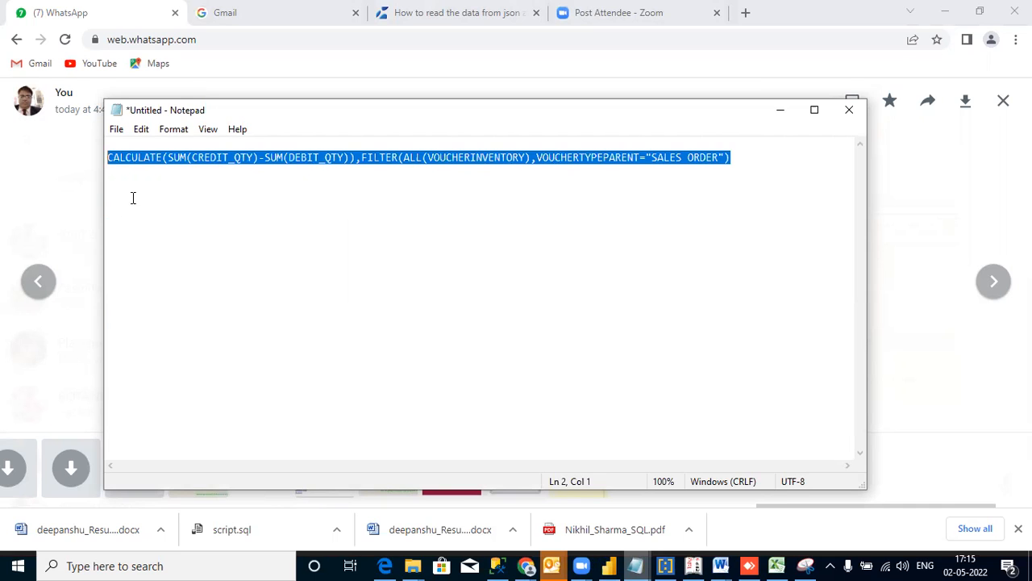
click(135, 193)
key(ctrl+v)
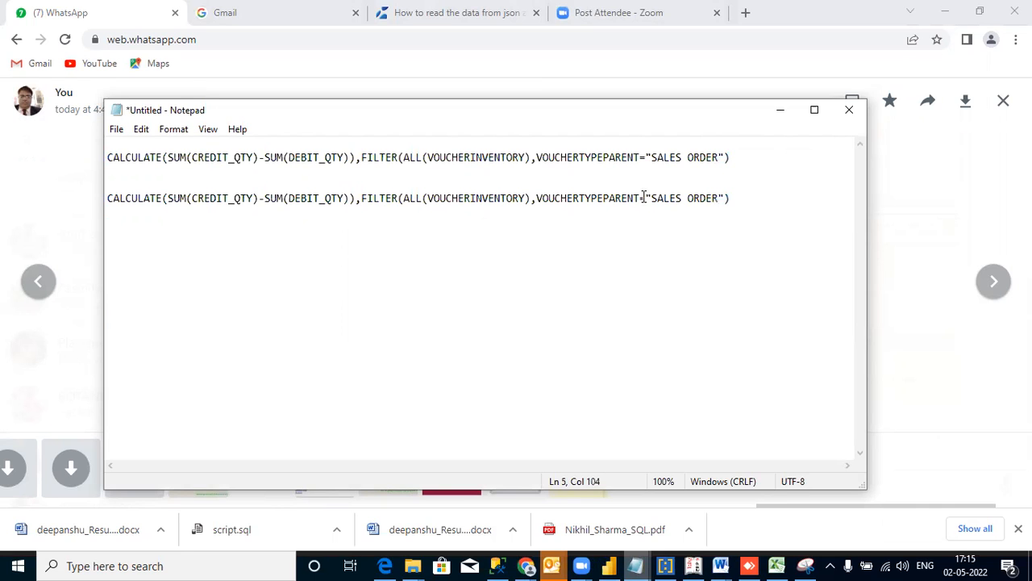
drag(720, 198, 685, 198)
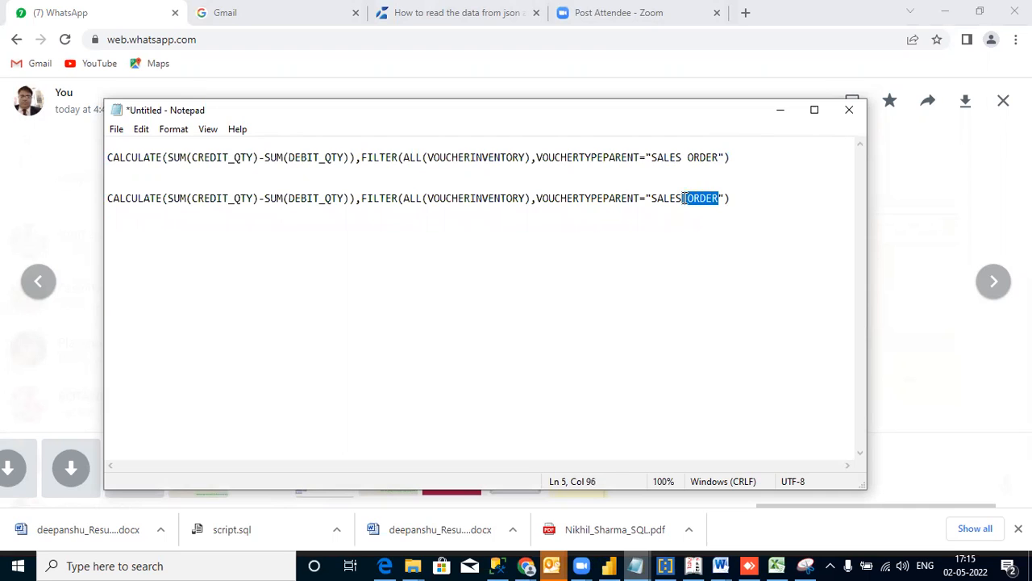
key(BackSpace)
click(701, 202)
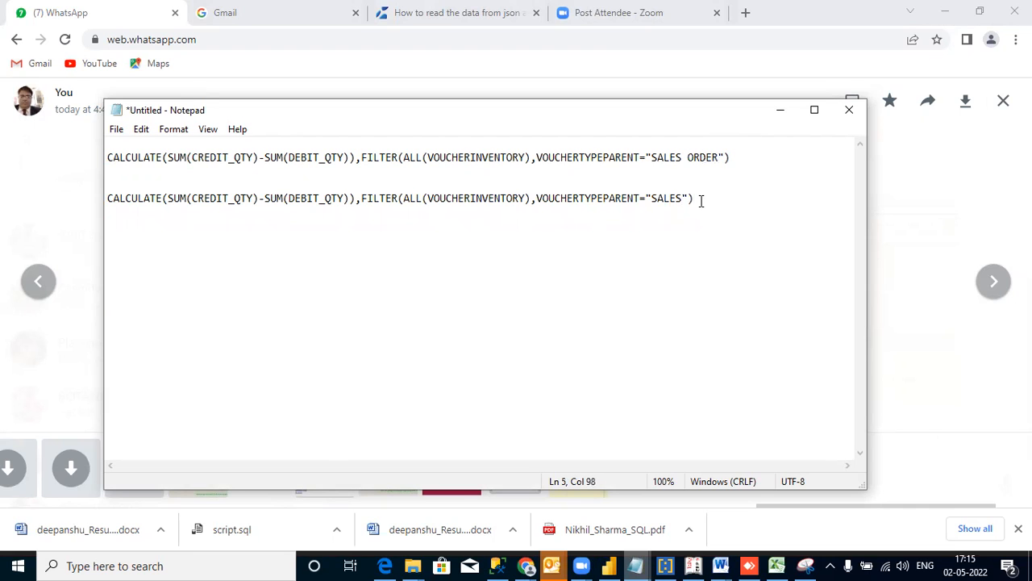
In the sales order formula, change ALL to ALLEXCEPT and add COMPANYNAME and STOCKITEMNAME after VOUCHERINVENTORY
click(428, 157)
click(423, 157)
text(EXCEPT)
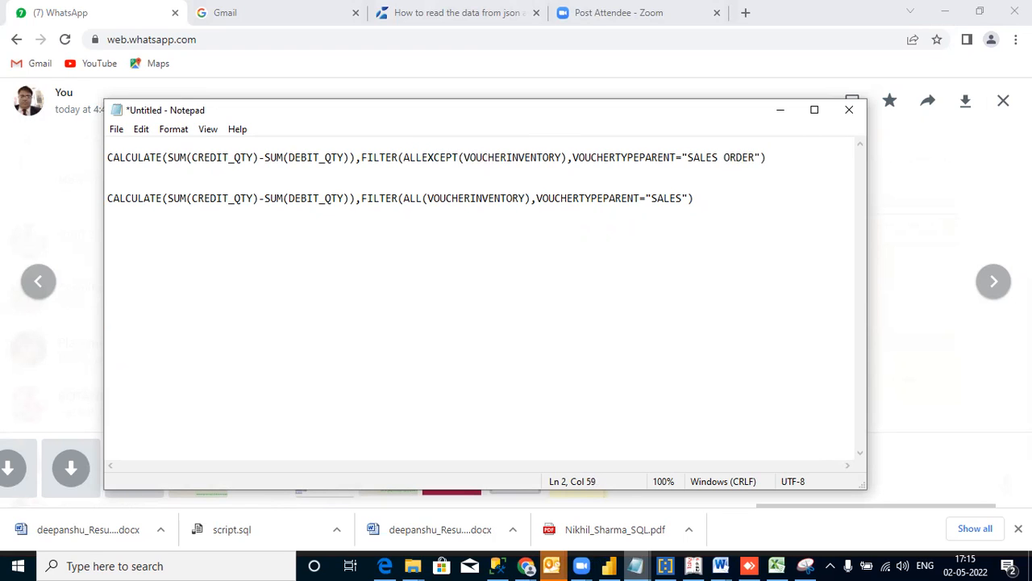
click(562, 157)
text(,COMPANYNAME,STOCKITEMNAME)
Add COMPANYNAME and STOCKITEMNAME after VOUCHERINVENTORY in the ALL function of the sales formula
click(526, 198)
text(,COMPANY)
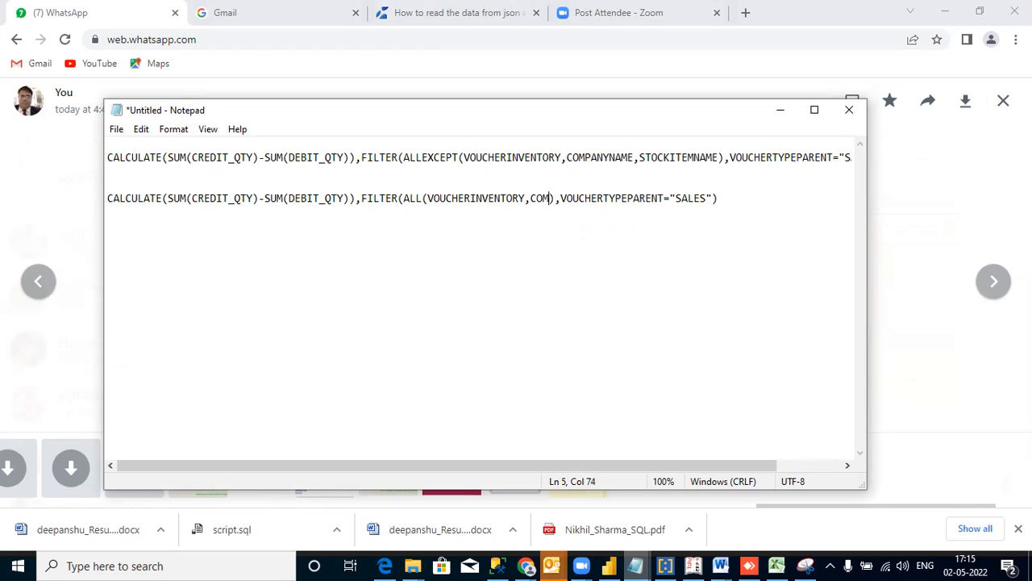
text(NAME,STOCK)
text(ITEMANME)
key(BackSpace)
key(BackSpace)
key(BackSpace)
key(BackSpace)
key(BackSpace)
text(MNAME)
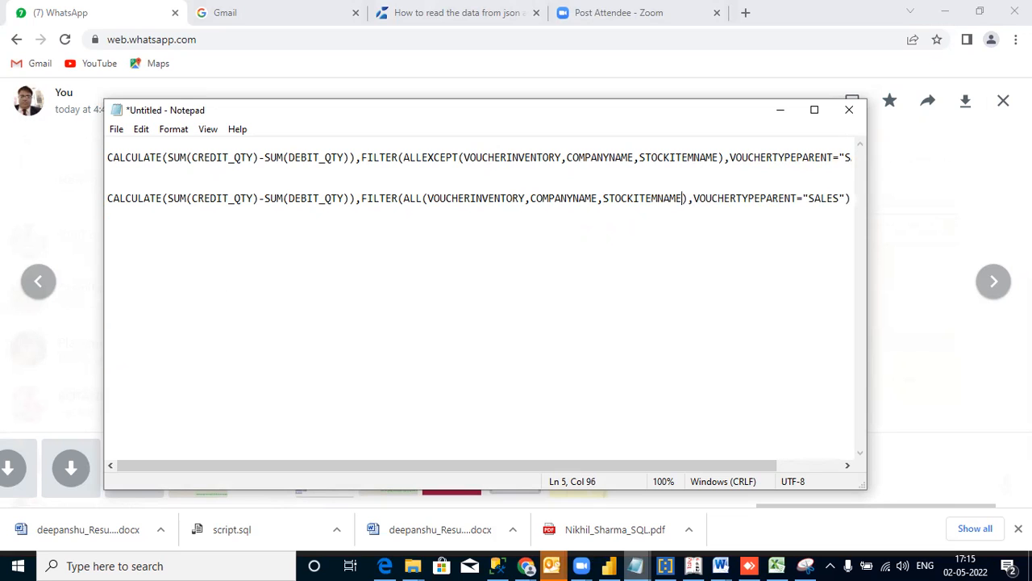
Copy the complete sales order formula, switch to Power BI and start a new measure in the Voucher Inventory table
drag(107, 157, 880, 156)
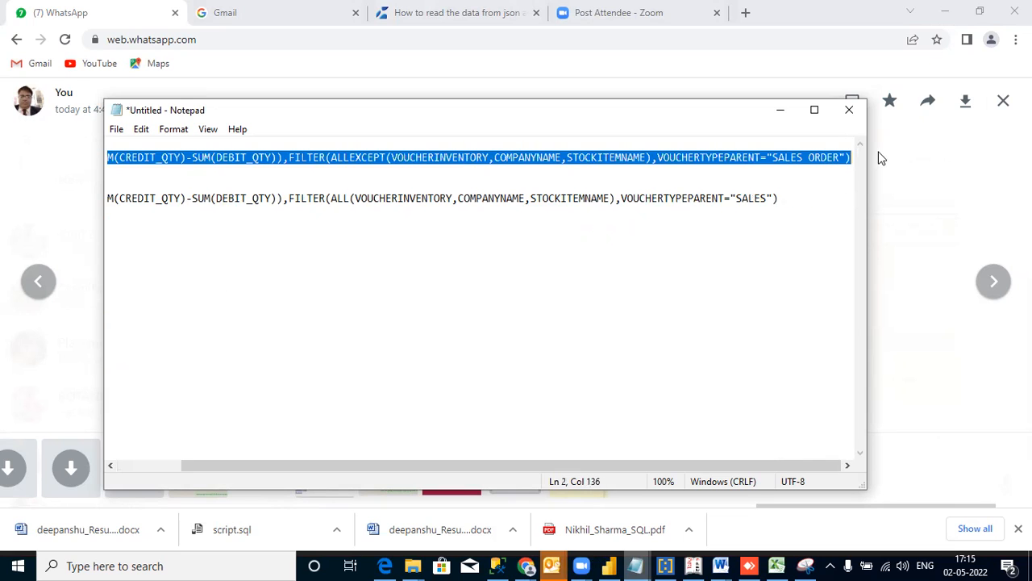
right_click(835, 162)
click(869, 208)
click(611, 564)
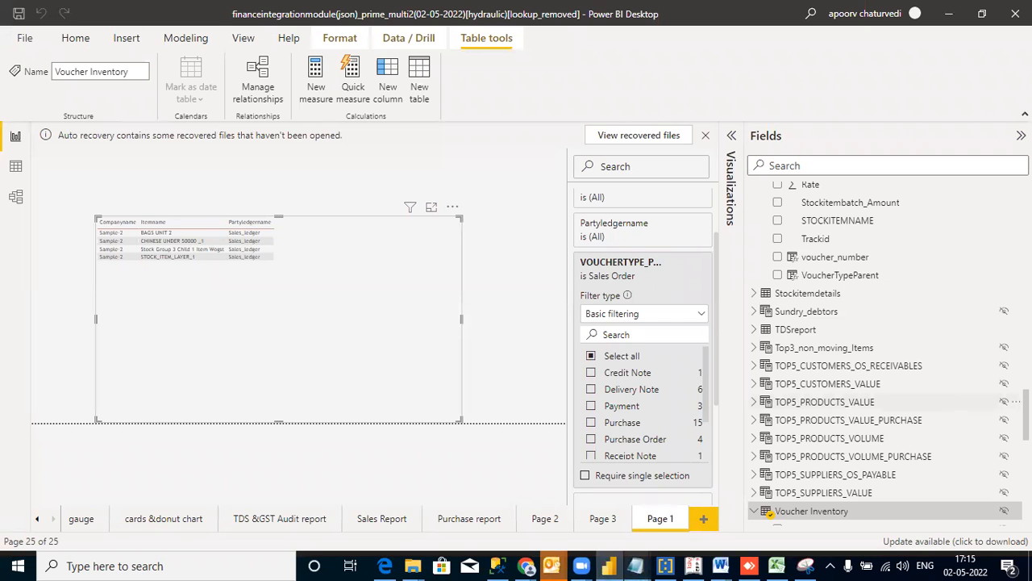
scroll(887, 355, down, 4)
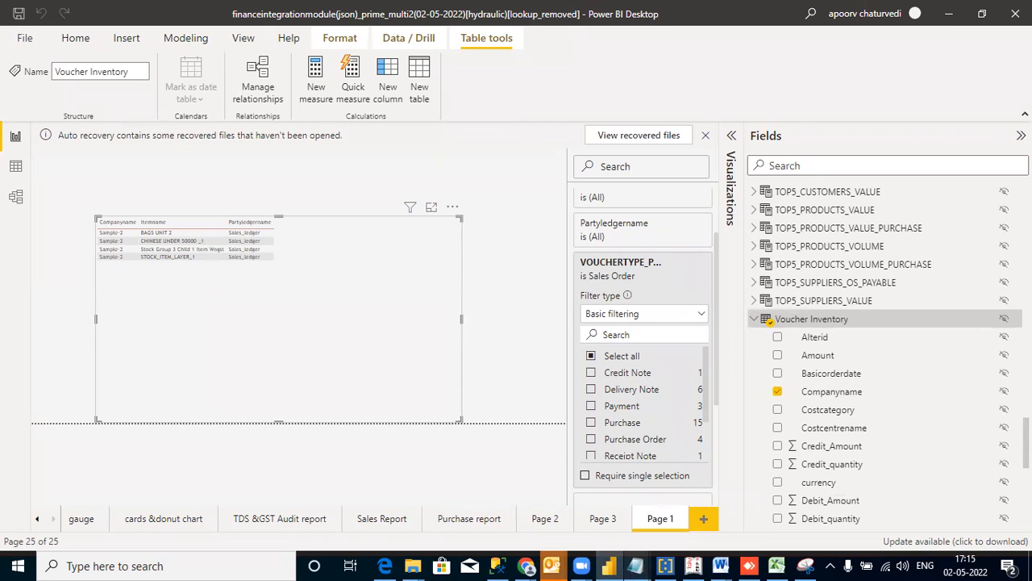
scroll(887, 355, down, 1)
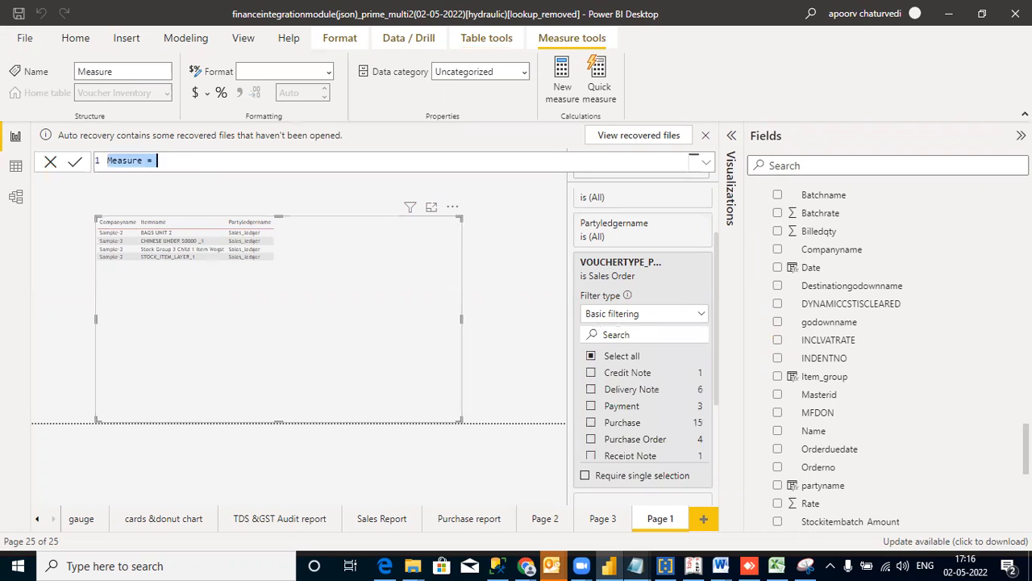
Name the new measure HISTORICAL_SALES_ORDER and insert the copied CALCULATE formula as its definition
scroll(839, 355, down, 4)
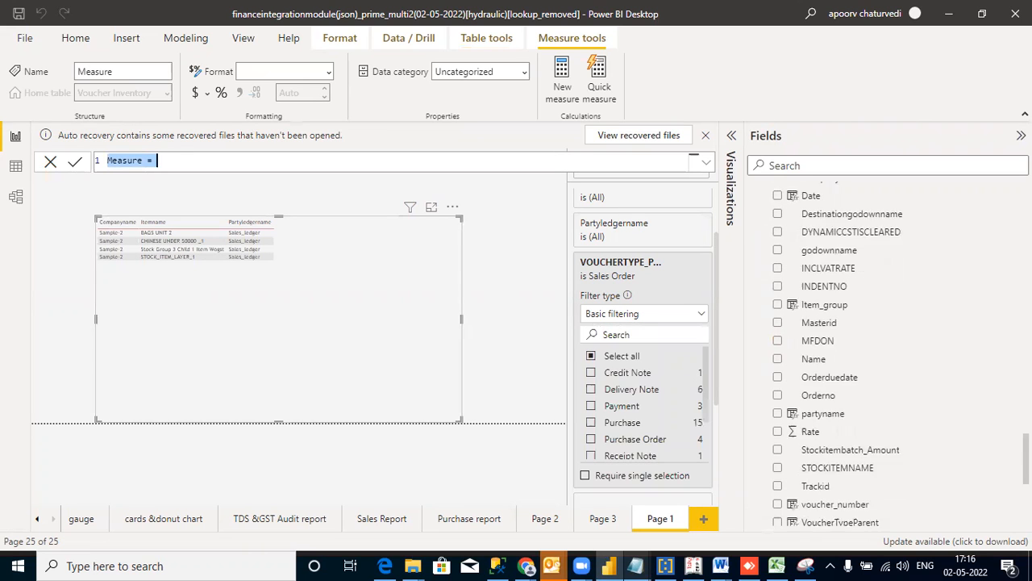
scroll(879, 355, down, 6)
scroll(879, 355, up, 18)
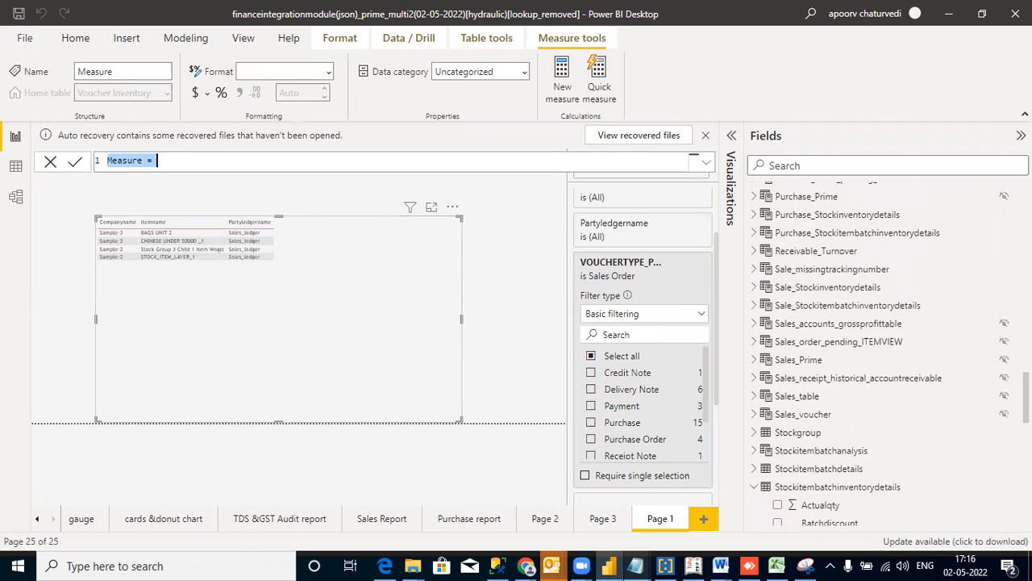
drag(357, 163, 108, 160)
text(H)
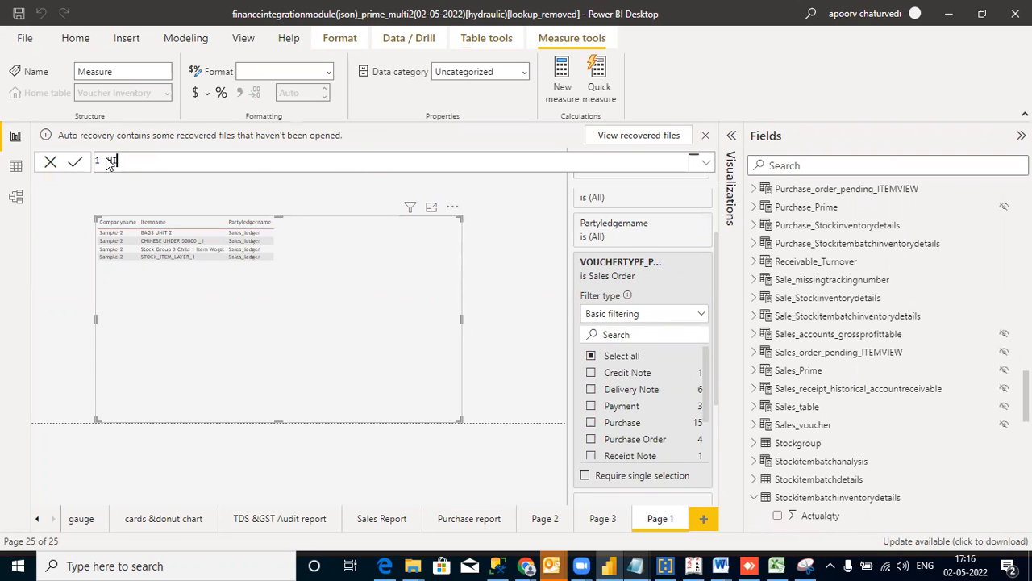
text(ISOTRICAL_SALES_ORDER=)
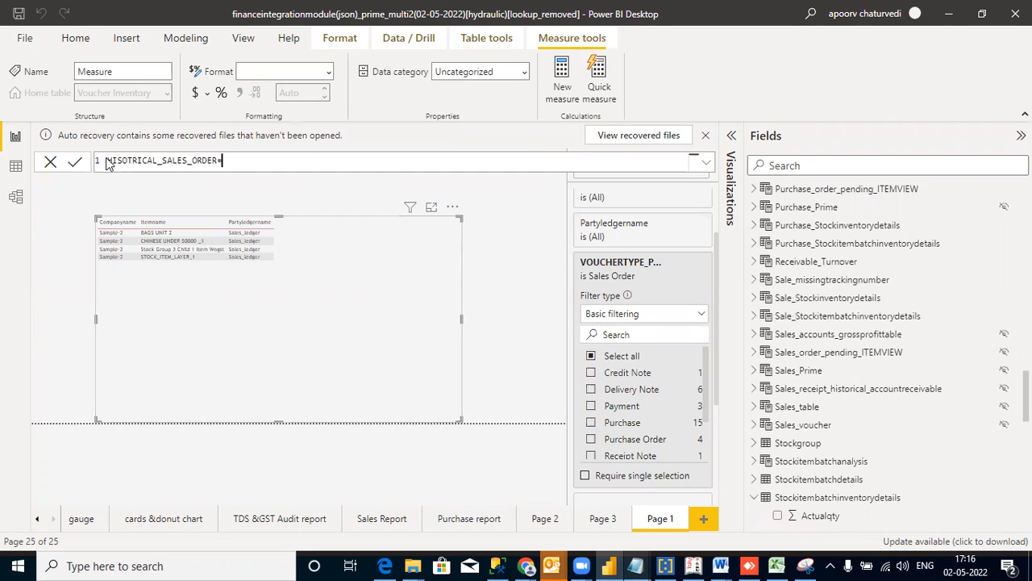
key(ctrl+v)
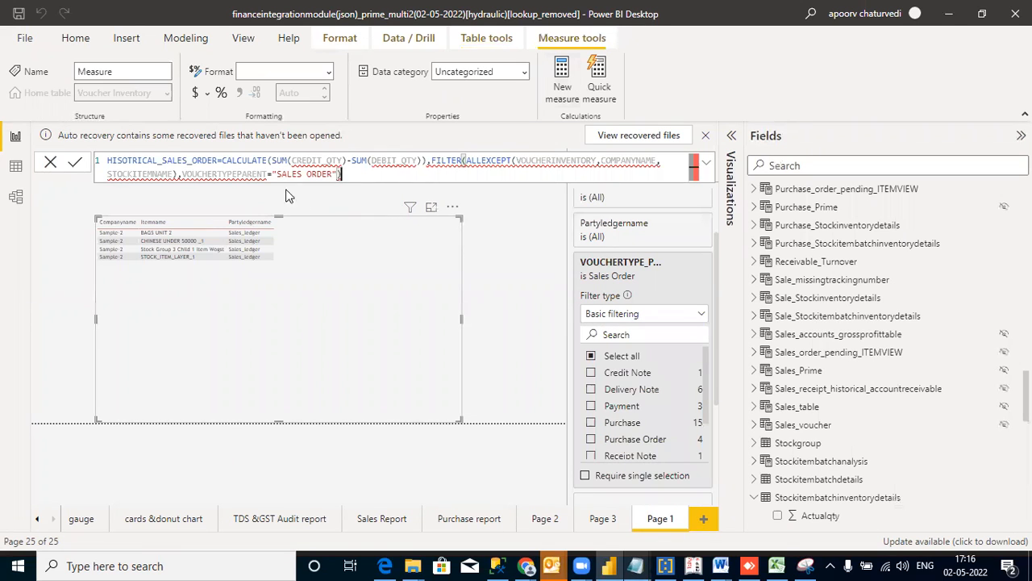
click(133, 159)
key(BackSpace)
key(BackSpace)
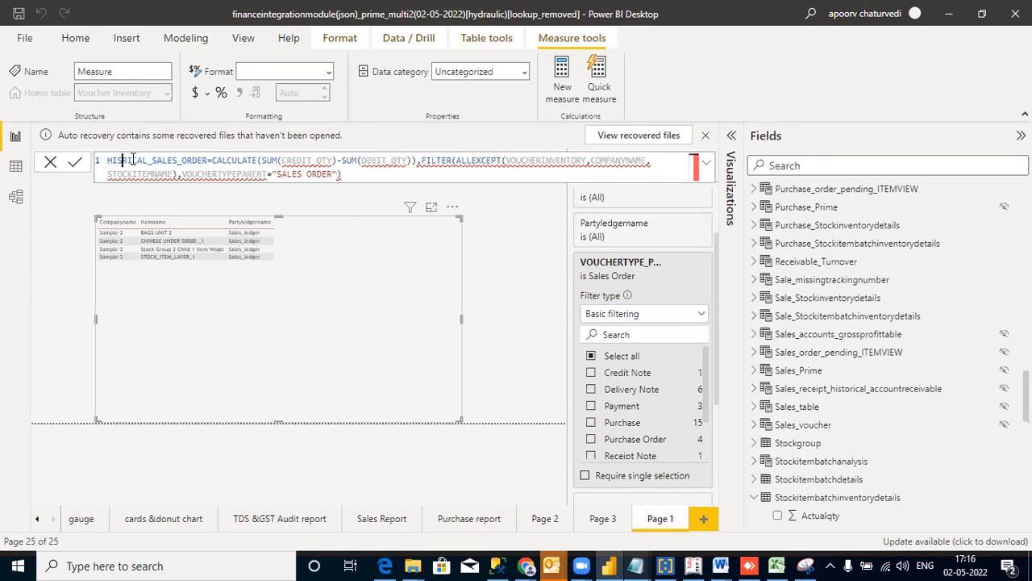
text(TO)
Copy the full HISTORICAL_SALES_ORDER formula, including its name, and discard the uncommitted measure
key(ctrl+a)
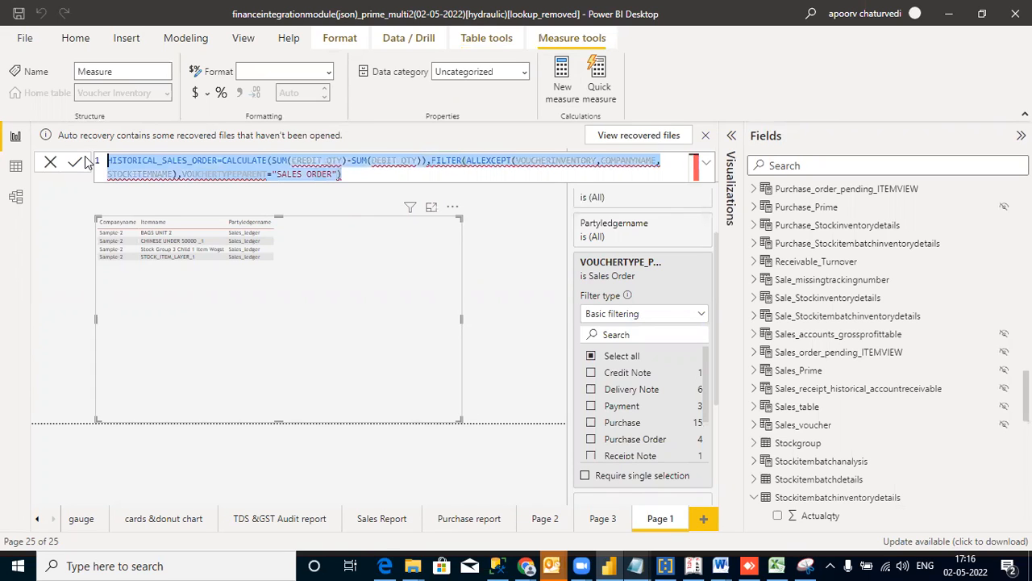
click(50, 163)
click(294, 359)
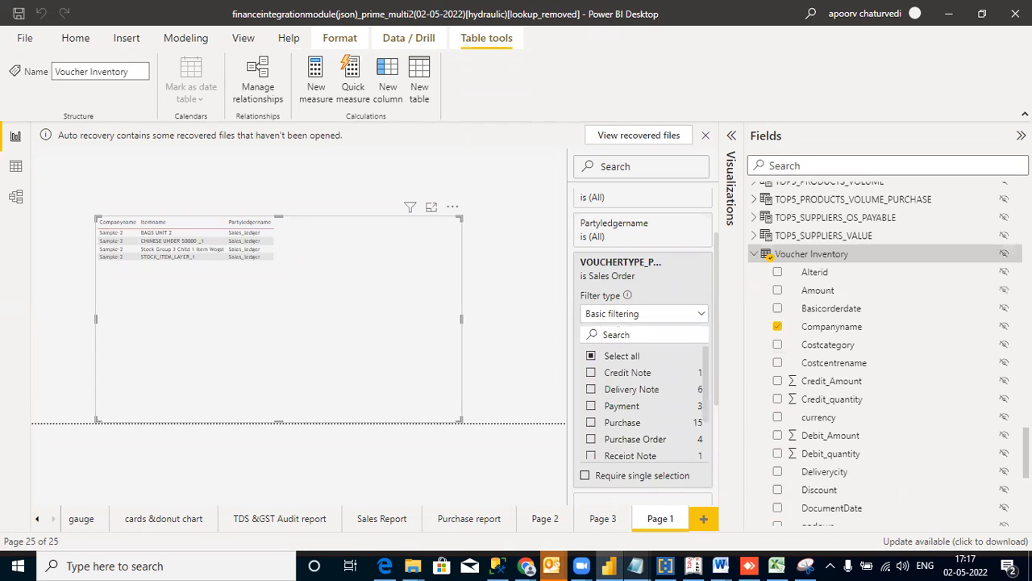
Start another new measure in the Voucher Inventory table and replace its default text with the copied HISTORICAL_SALES_ORDER formula
click(891, 332)
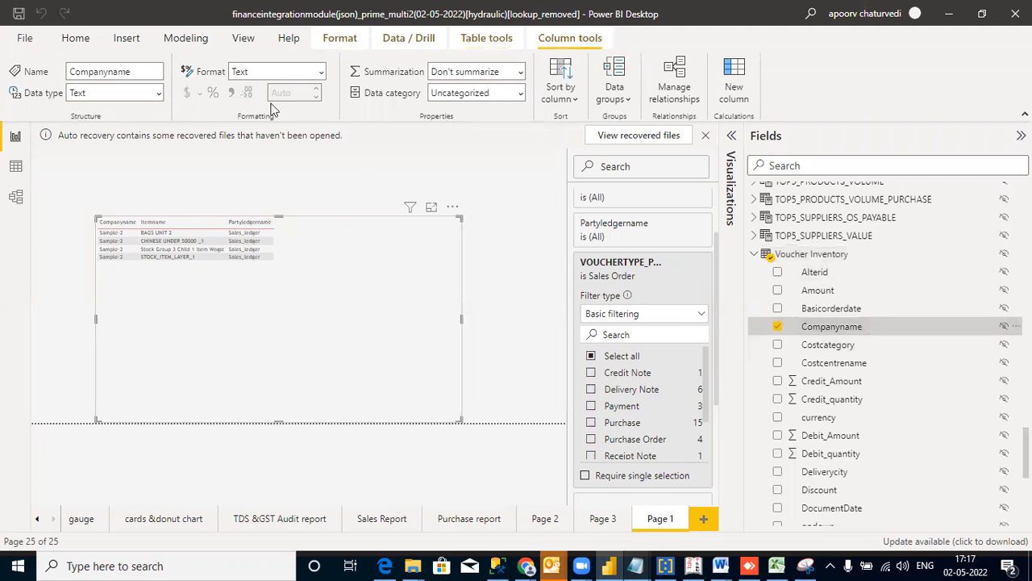
click(136, 41)
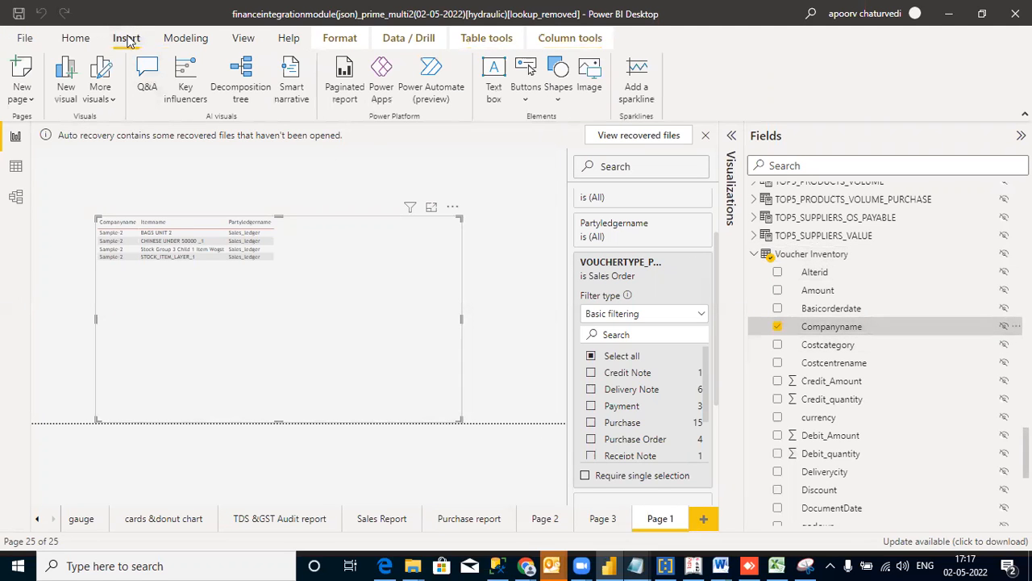
click(170, 40)
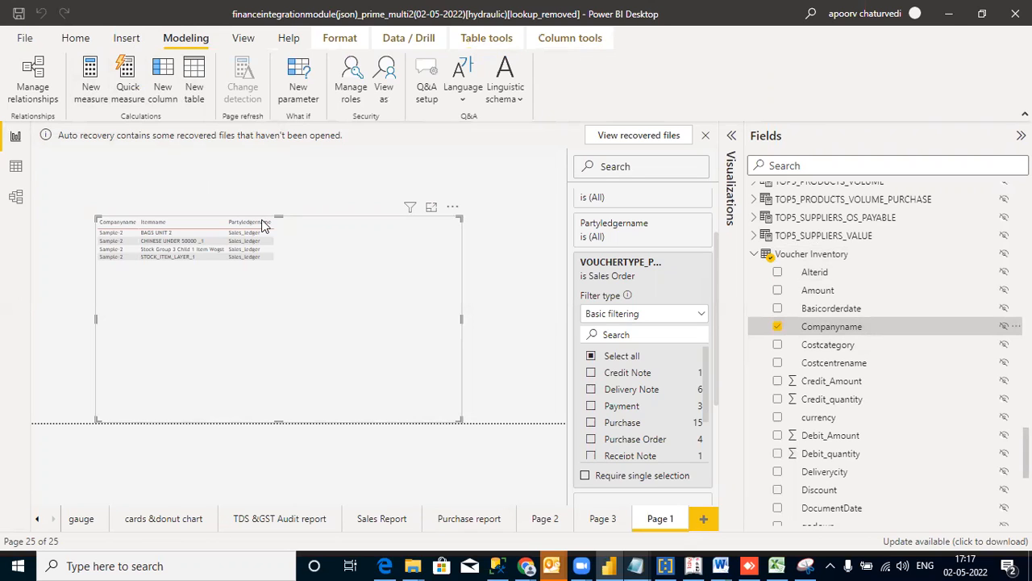
click(126, 88)
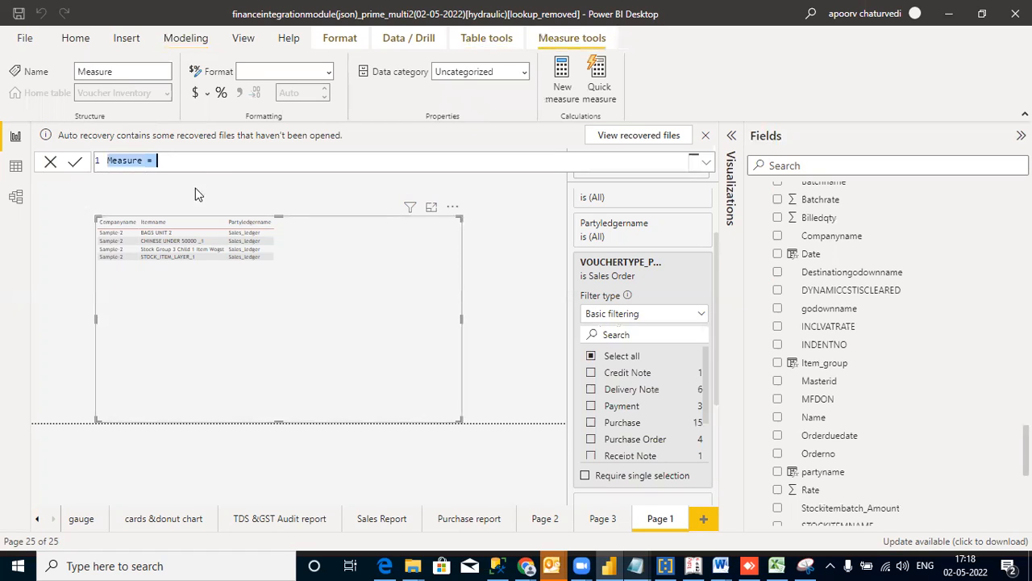
drag(202, 159, 74, 146)
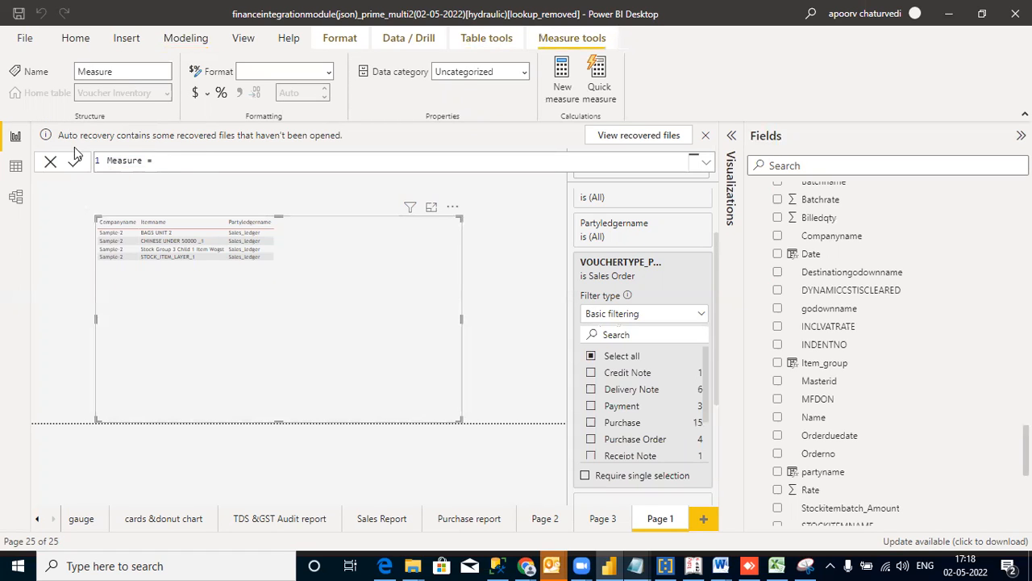
key(ctrl+v)
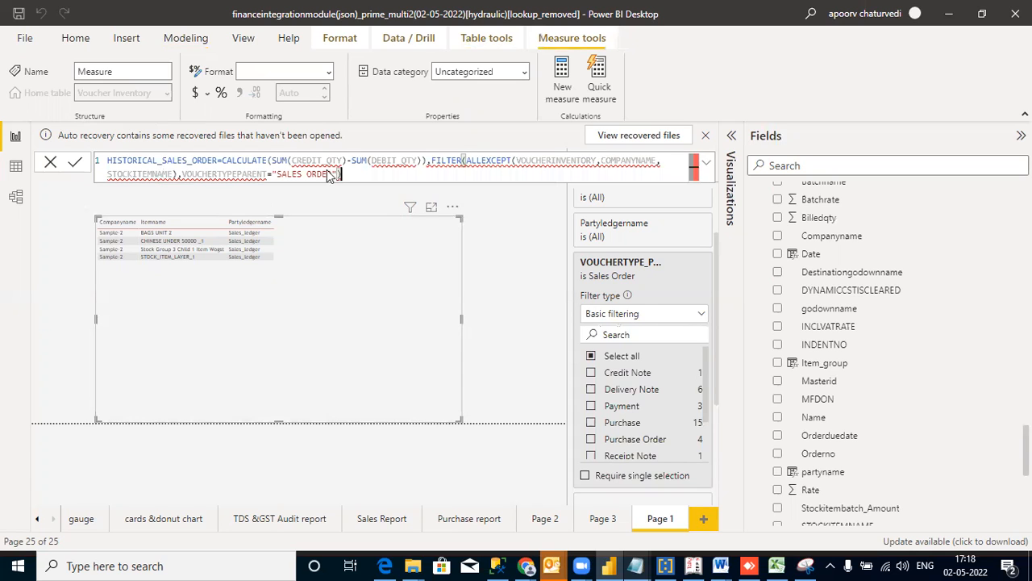
Replace the VOUCHERINVENTORY table argument of ALLEXCEPT with VOUCHER in the measure formula
key(Up)
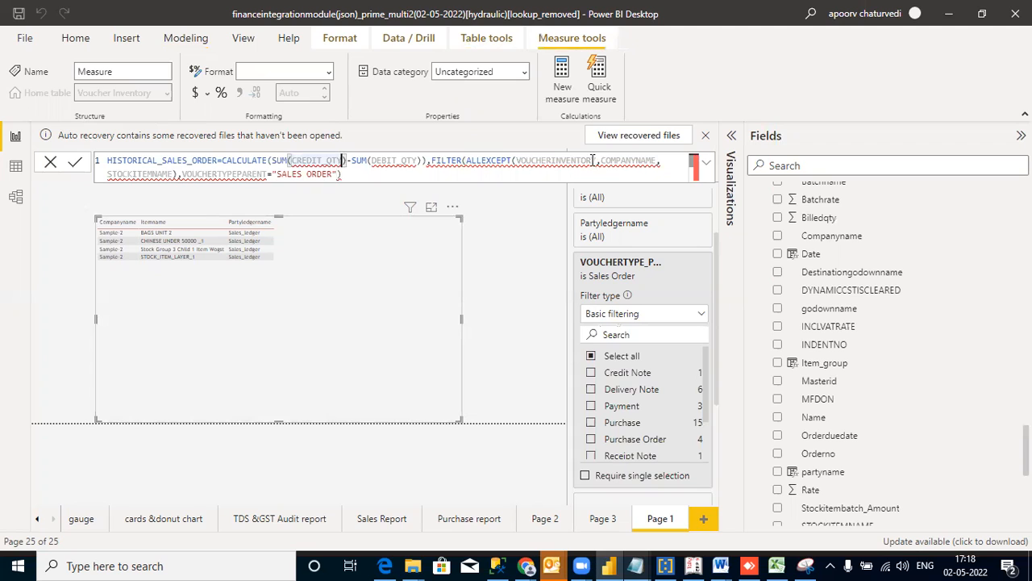
double_click(520, 160)
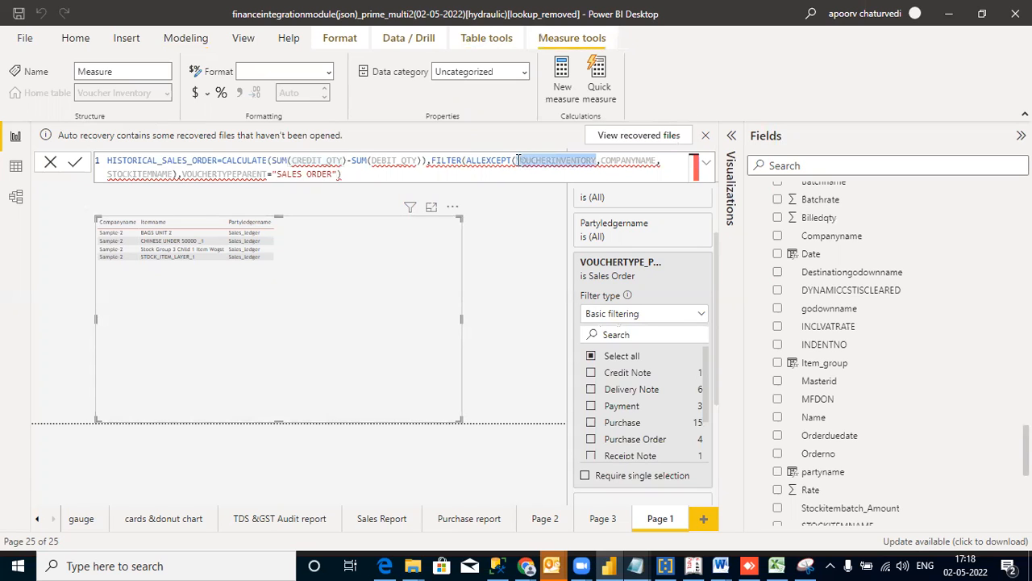
text(VOUCHER)
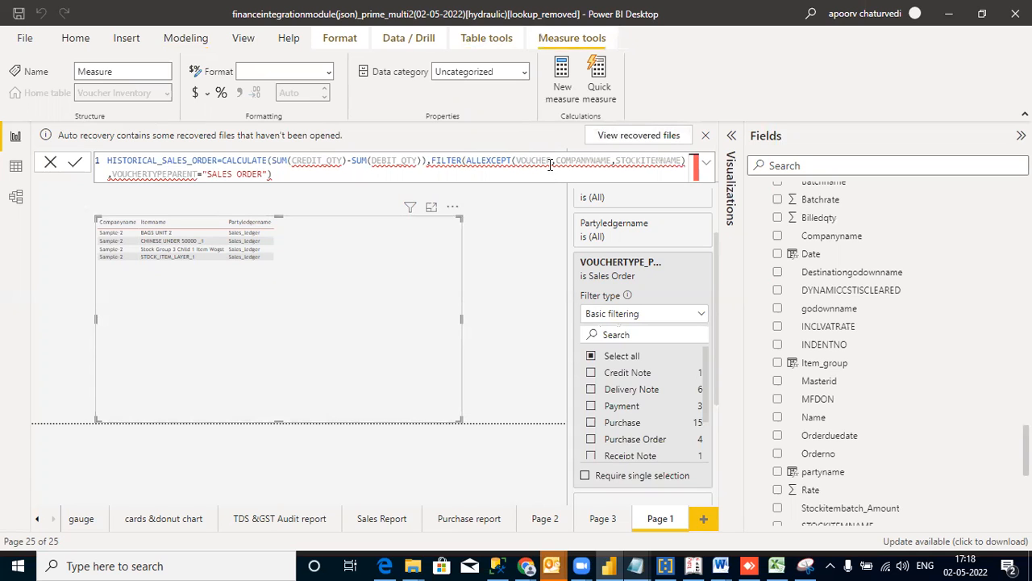
mouse_move(552, 164)
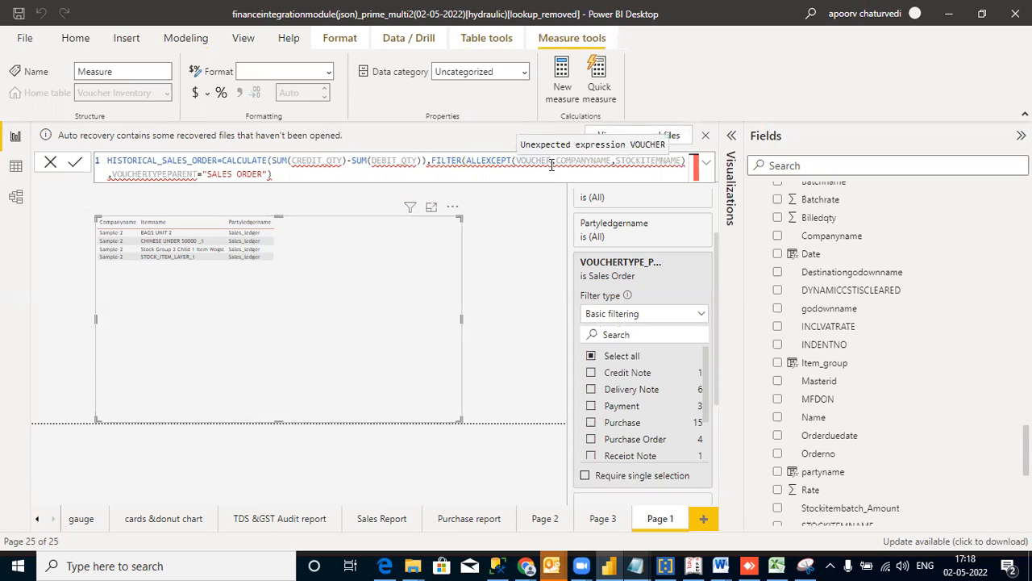
Check the Voucher Inventory field names and replace CREDIT_QTY in the first SUM with 'Voucher Inventory'[Credit_quantity]
scroll(887, 354, down, 6)
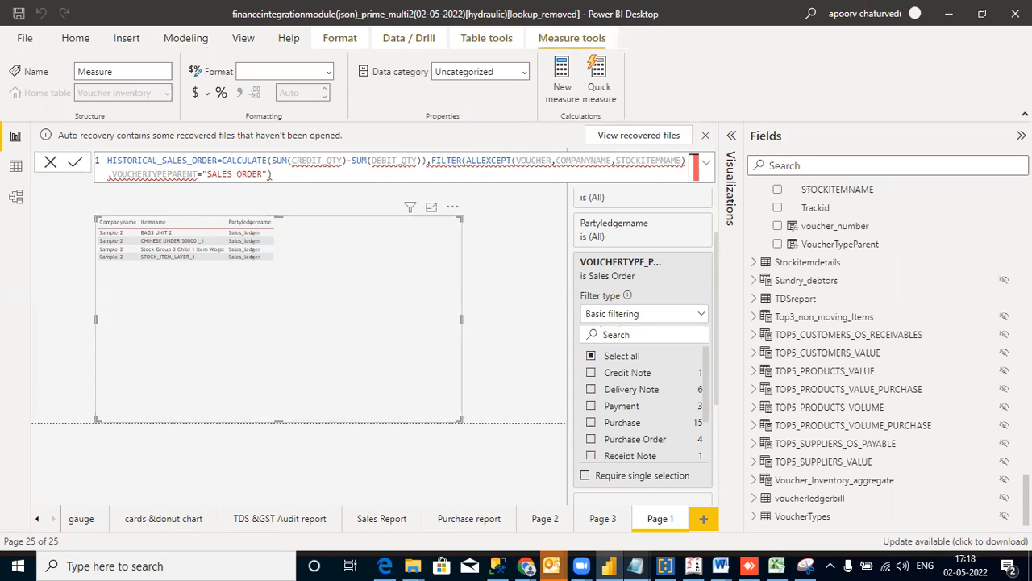
scroll(887, 355, up, 5)
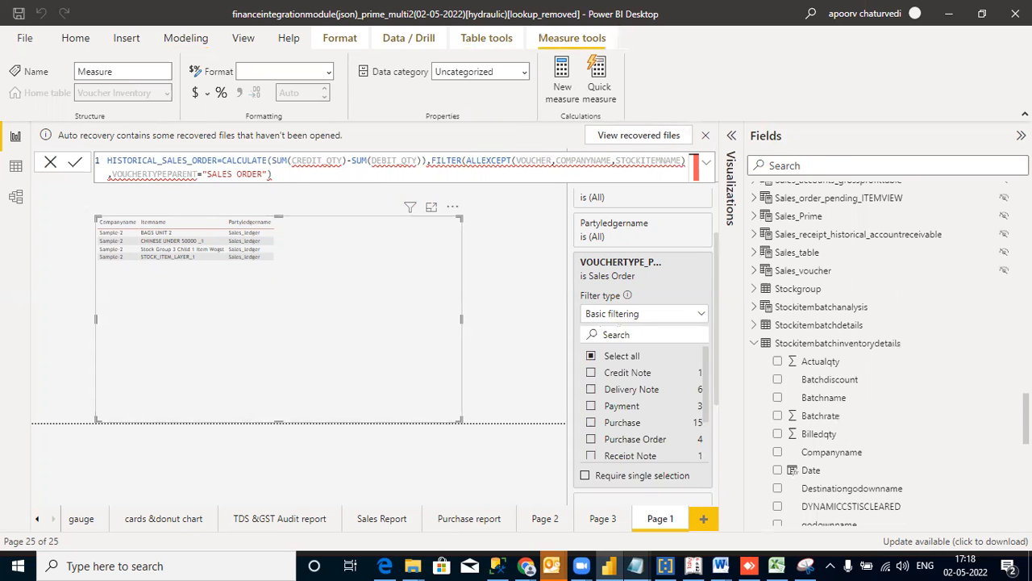
scroll(887, 354, up, 15)
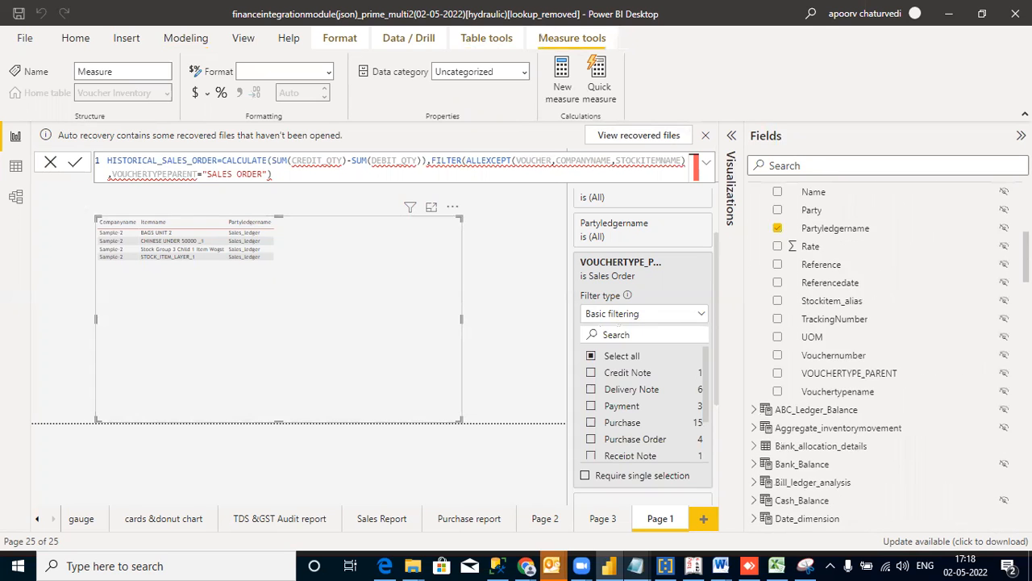
scroll(887, 355, up, 4)
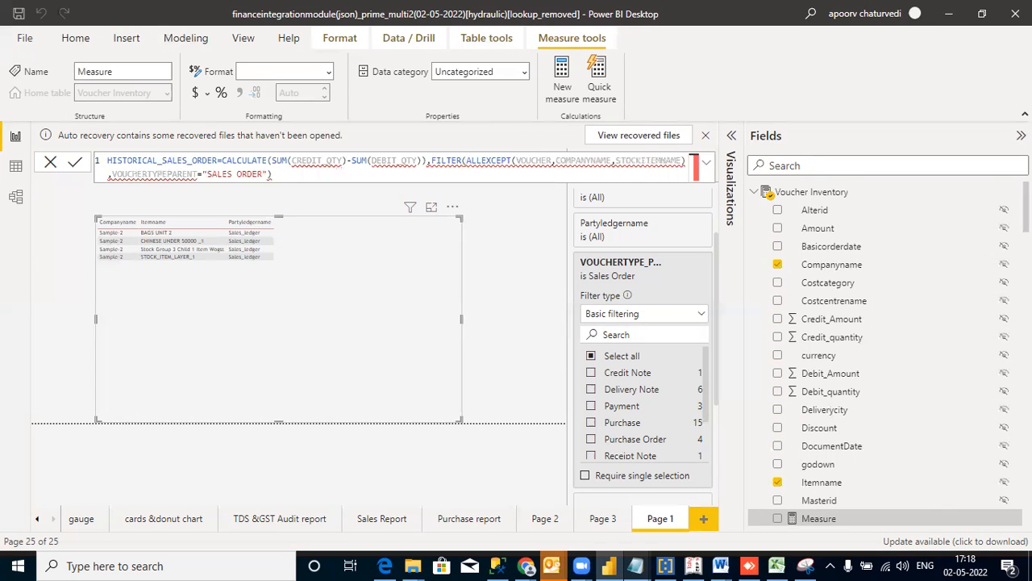
scroll(887, 355, up, 2)
click(342, 160)
key(BackSpace)
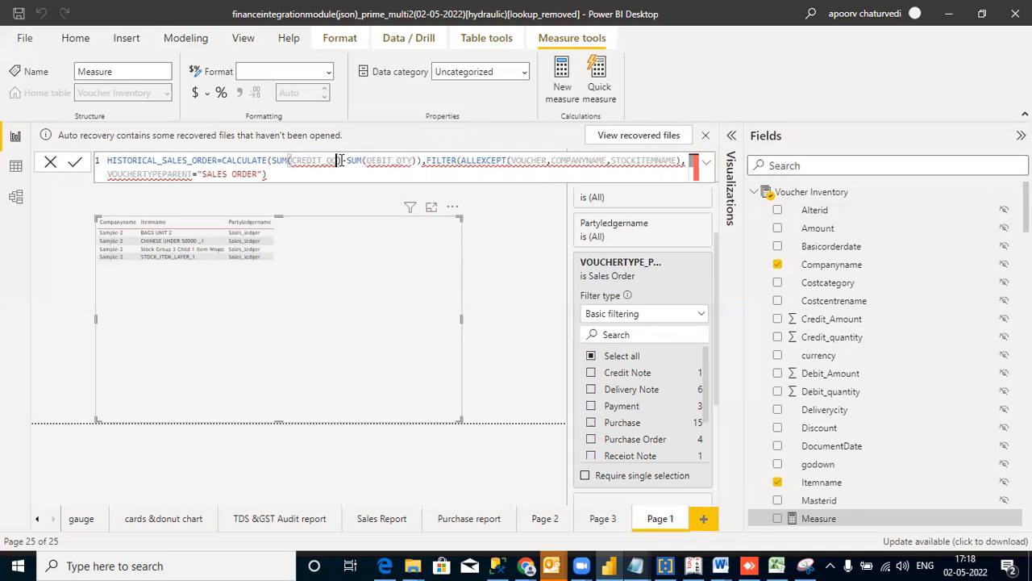
text()-)
key(BackSpace)
key(BackSpace)
key(BackSpace)
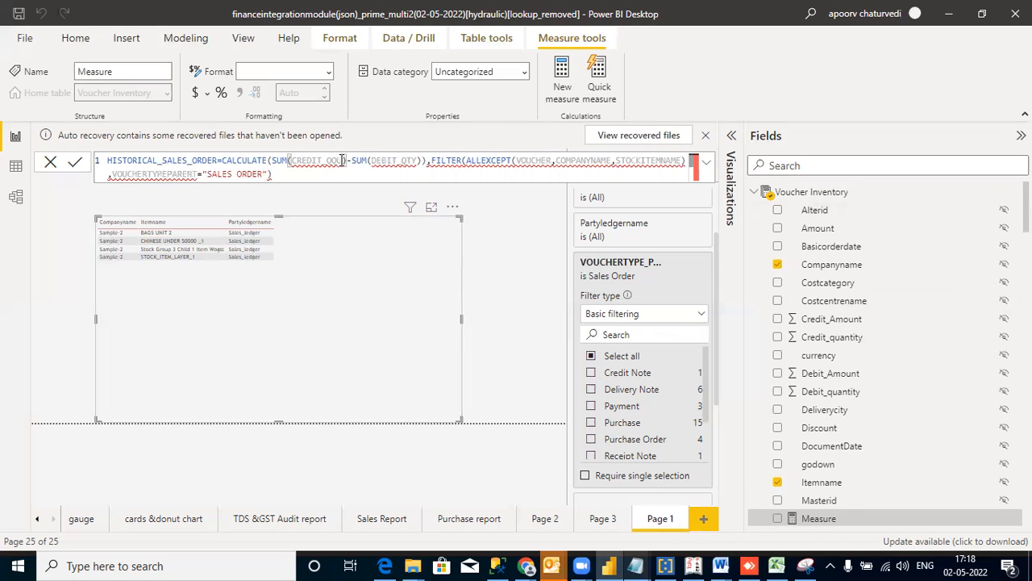
text(UANTITY)
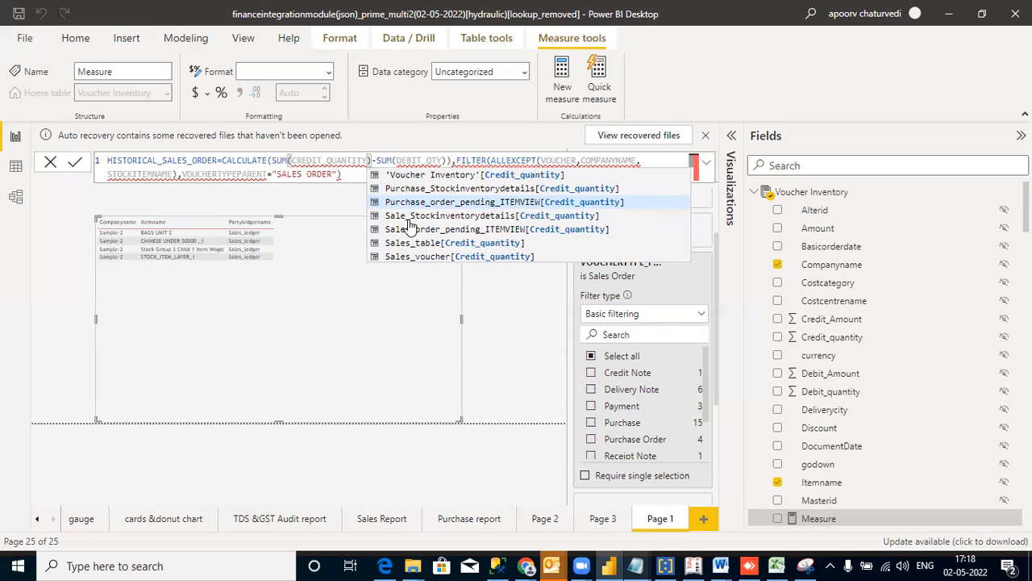
click(442, 179)
Replace DEBIT_QTY in the second SUM with 'Voucher Inventory'[Debit_quantity]
drag(548, 160, 538, 160)
text(UANTITY)
key(BackSpace)
key(BackSpace)
key(BackSpace)
key(BackSpace)
key(BackSpace)
key(BackSpace)
key(BackSpace)
text(UANTITY)
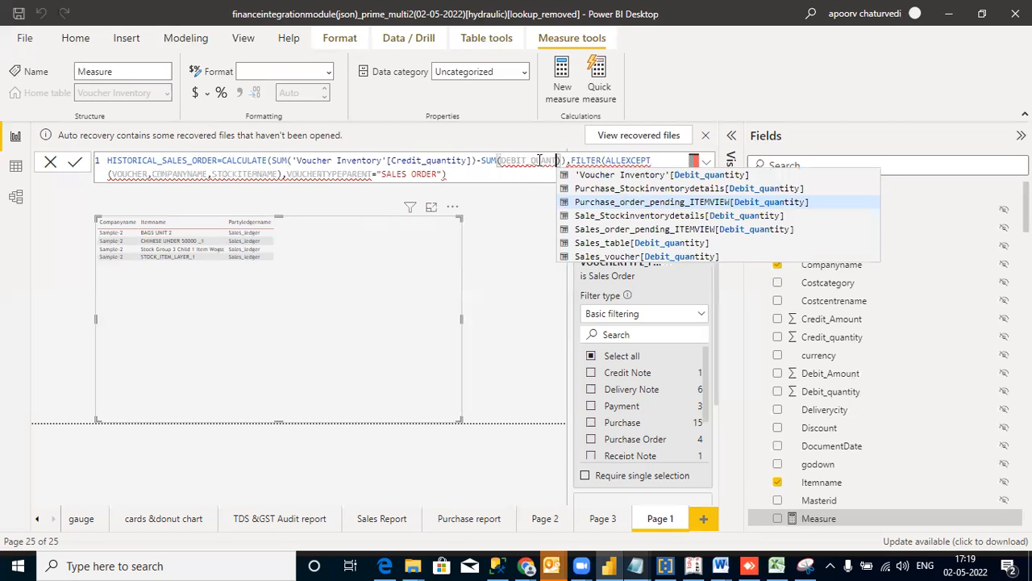
click(507, 175)
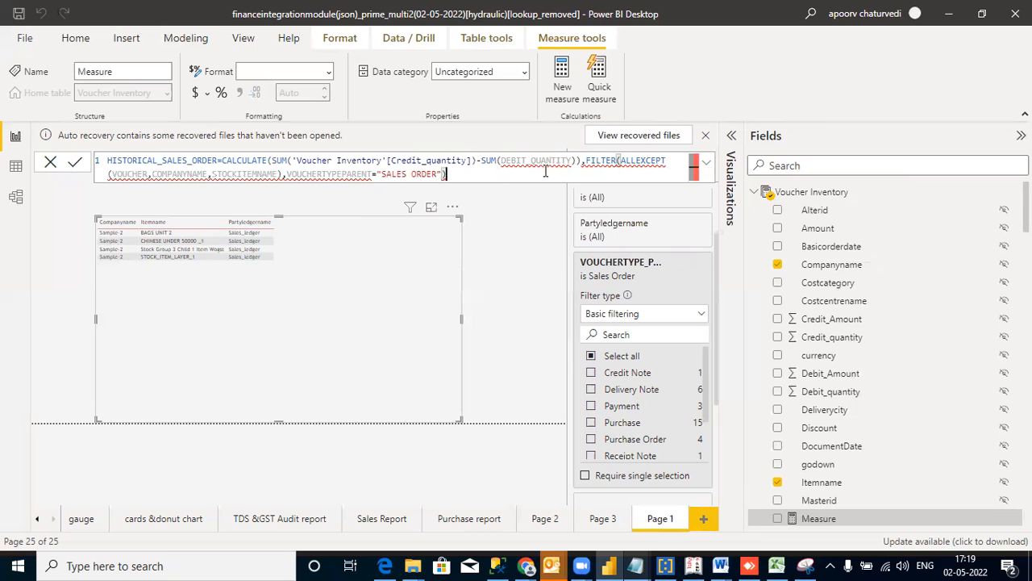
mouse_move(573, 161)
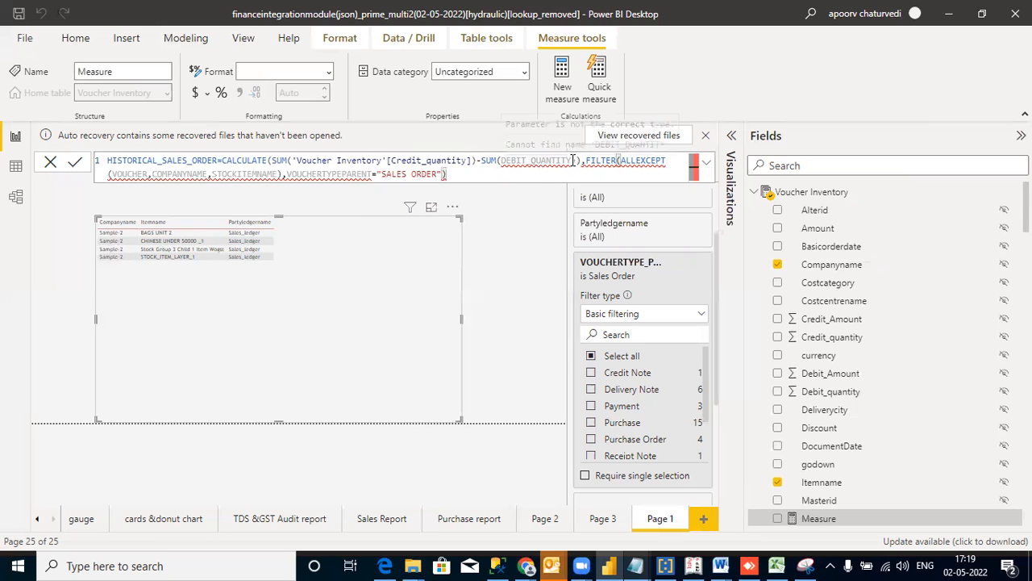
drag(573, 161, 501, 160)
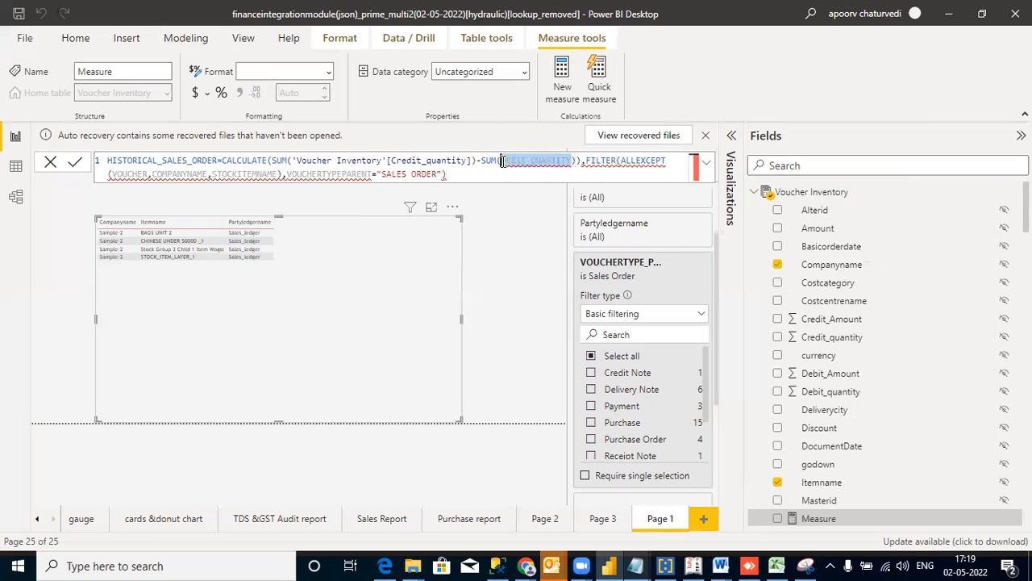
text(Debit)
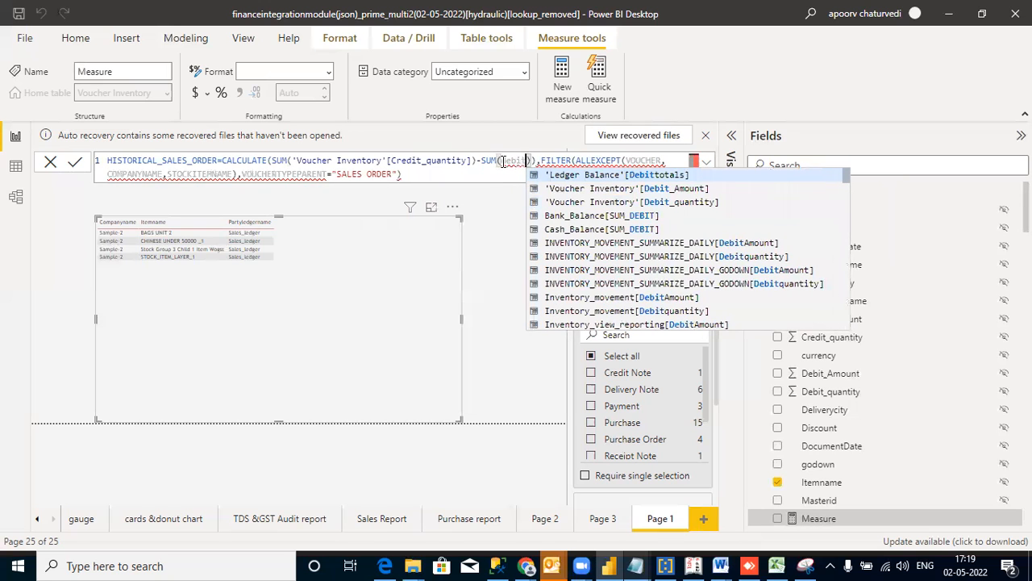
click(650, 202)
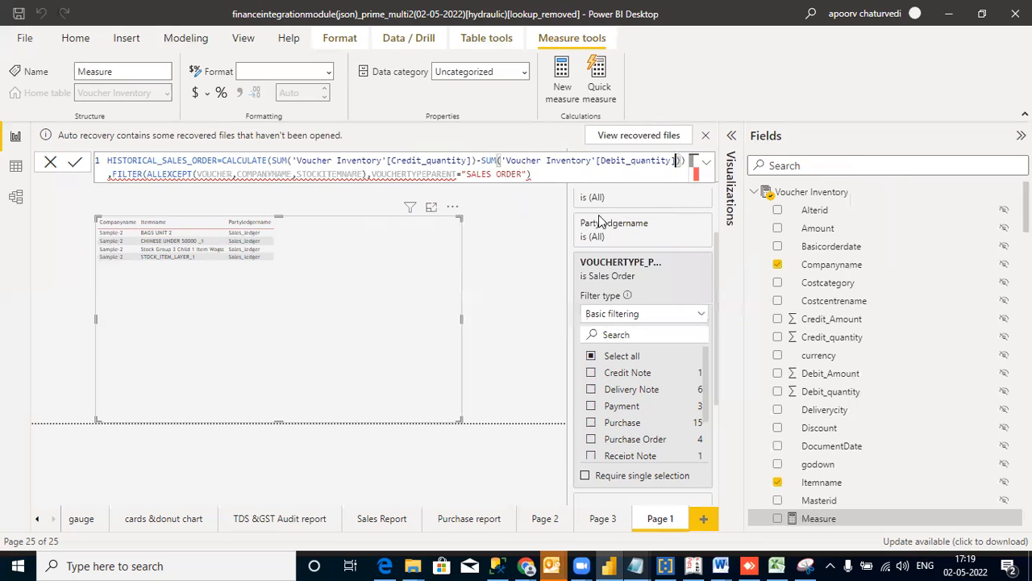
Try to retype the ALLEXCEPT table argument as Voucher Inventory, and clear that argument completely
click(145, 174)
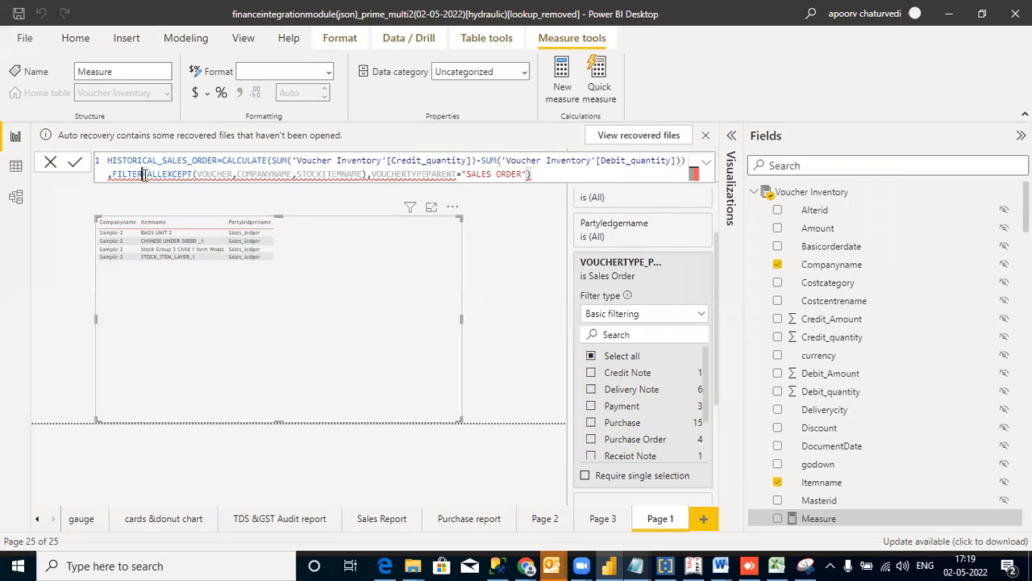
click(179, 174)
click(232, 174)
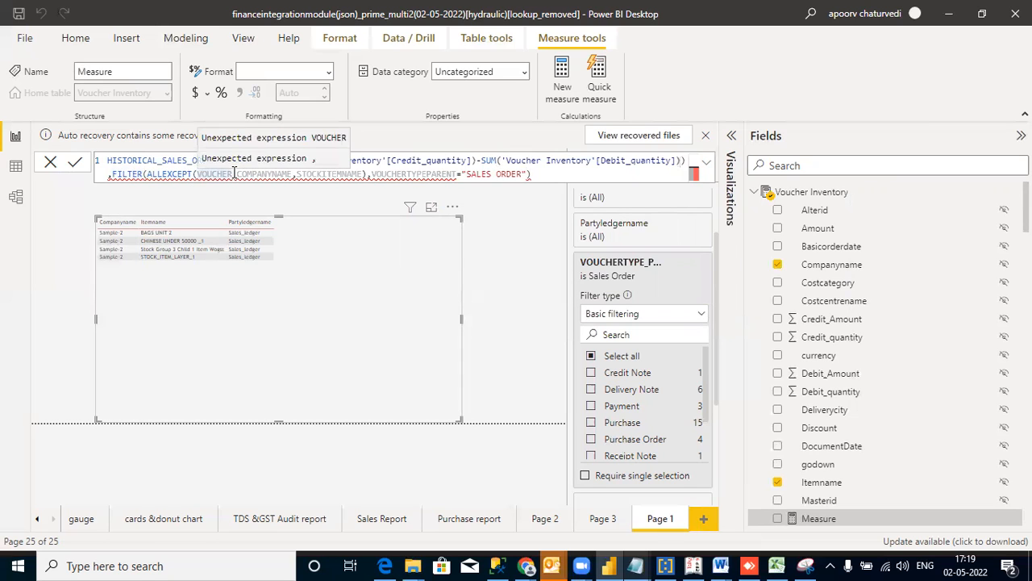
drag(231, 175, 198, 174)
text(Voucher)
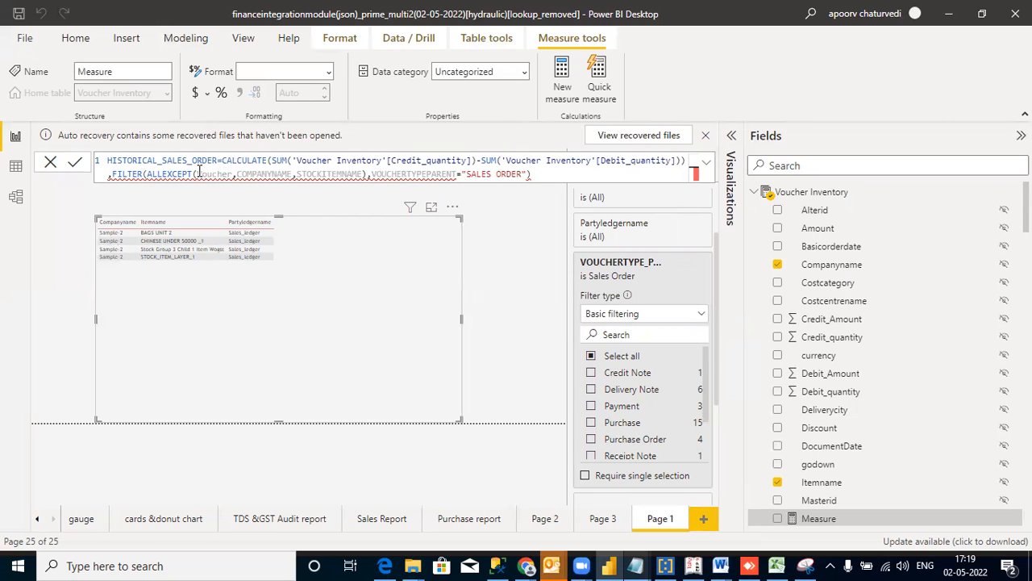
text( Inventor)
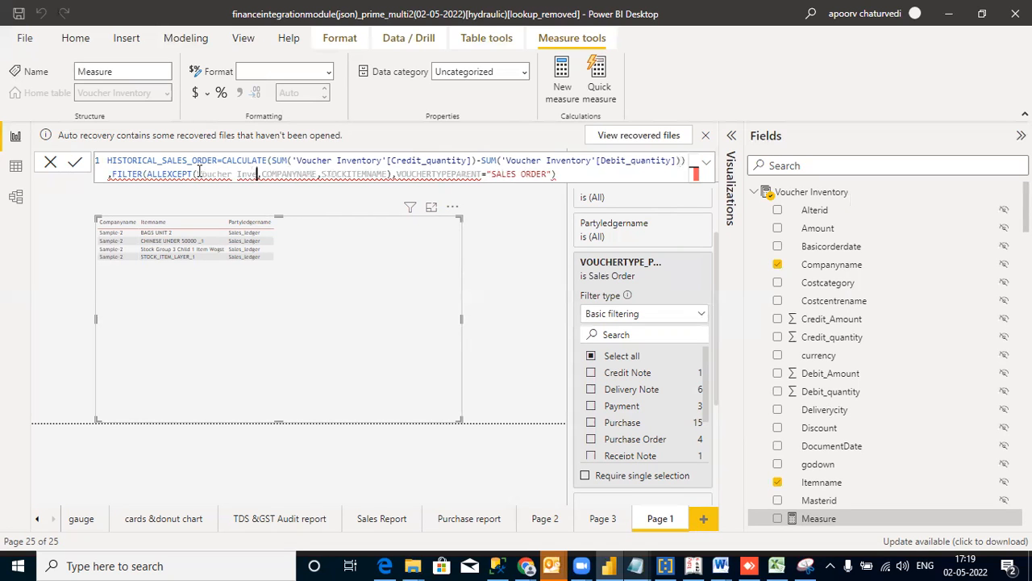
key(BackSpace)
key(BackSpace)
key(BackSpace)
key(BackSpace)
key(BackSpace)
key(BackSpace)
key(BackSpace)
key(BackSpace)
key(BackSpace)
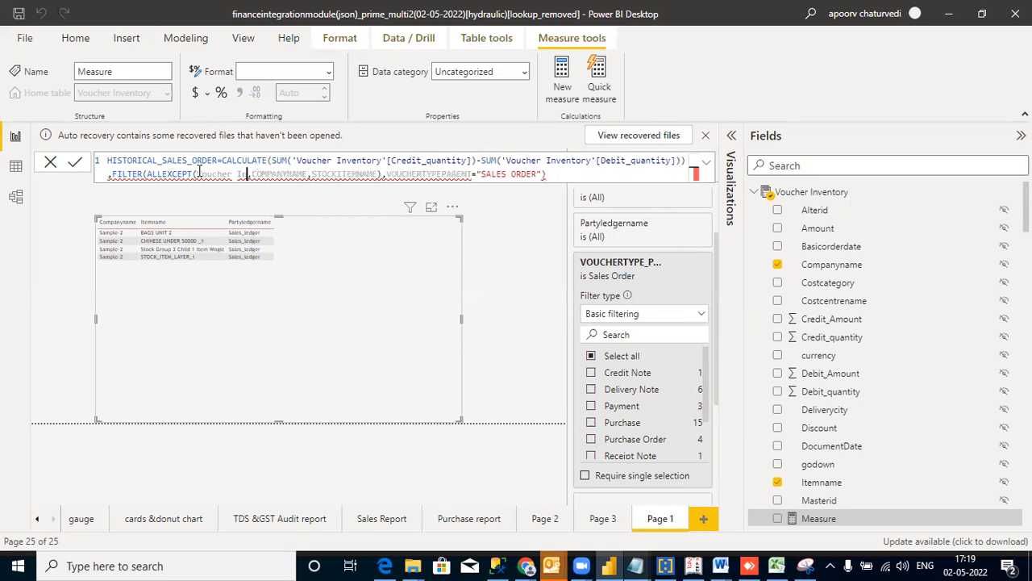
key(BackSpace)
key(BackSpace)
key(BackSpace)
key(BackSpace)
key(BackSpace)
key(BackSpace)
key(BackSpace)
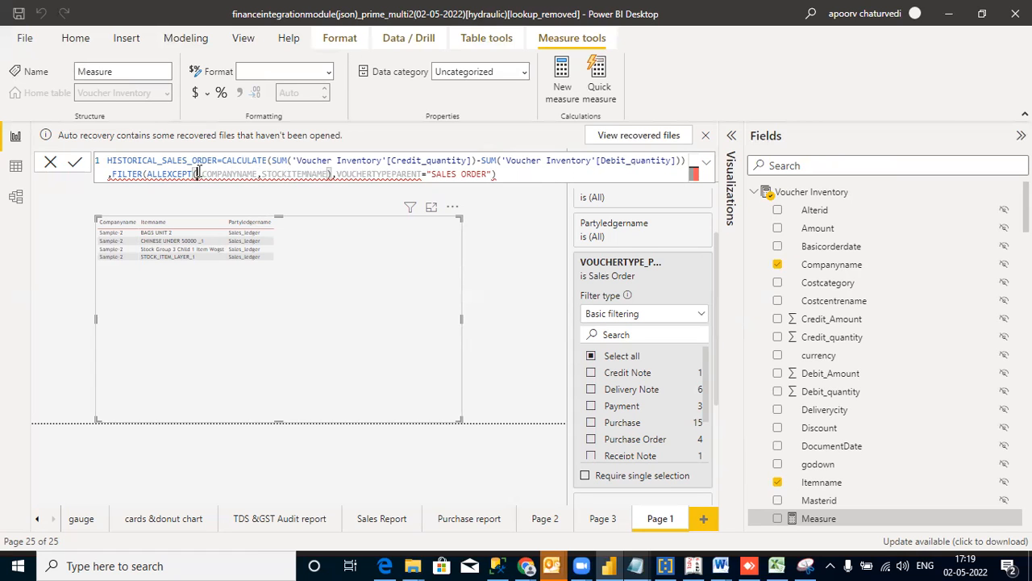
Remove the FILTER function around ALLEXCEPT and the VOUCHERTYPEPARENT="SALES ORDER" condition from the formula
drag(147, 176, 112, 175)
key(BackSpace)
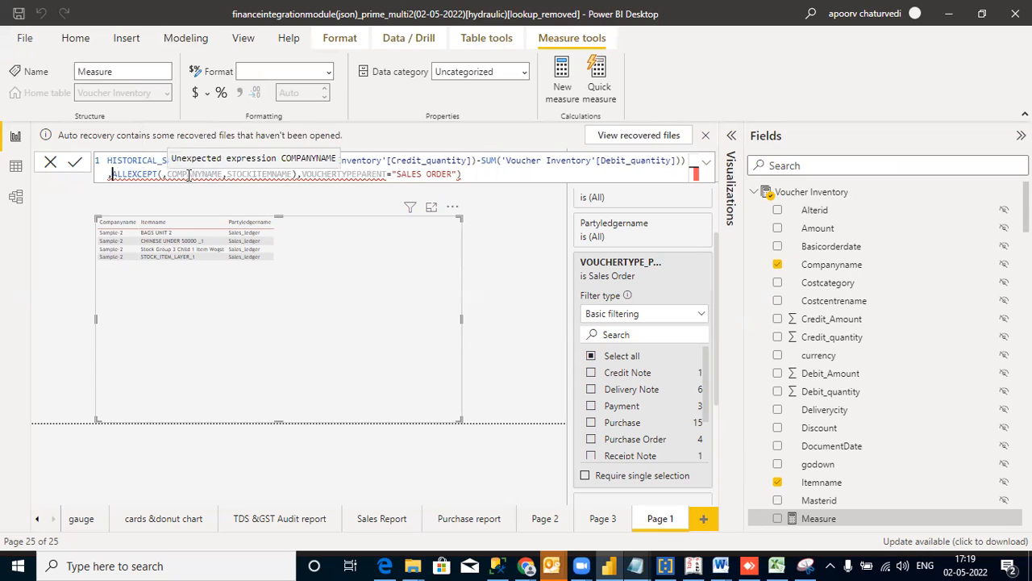
drag(461, 174, 299, 175)
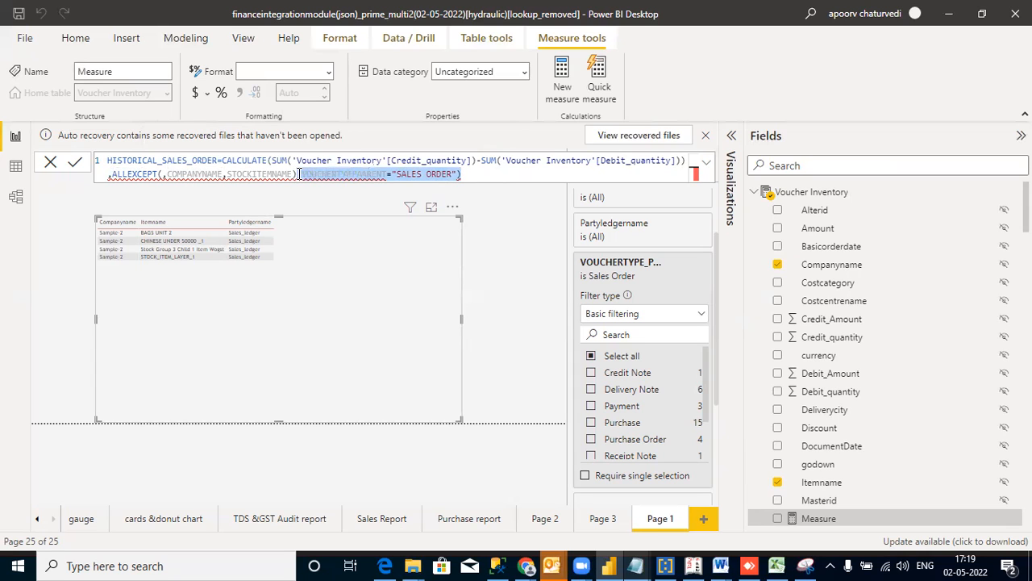
key(BackSpace)
Try nesting filter(voucherinventory as the first argument of ALLEXCEPT
click(162, 173)
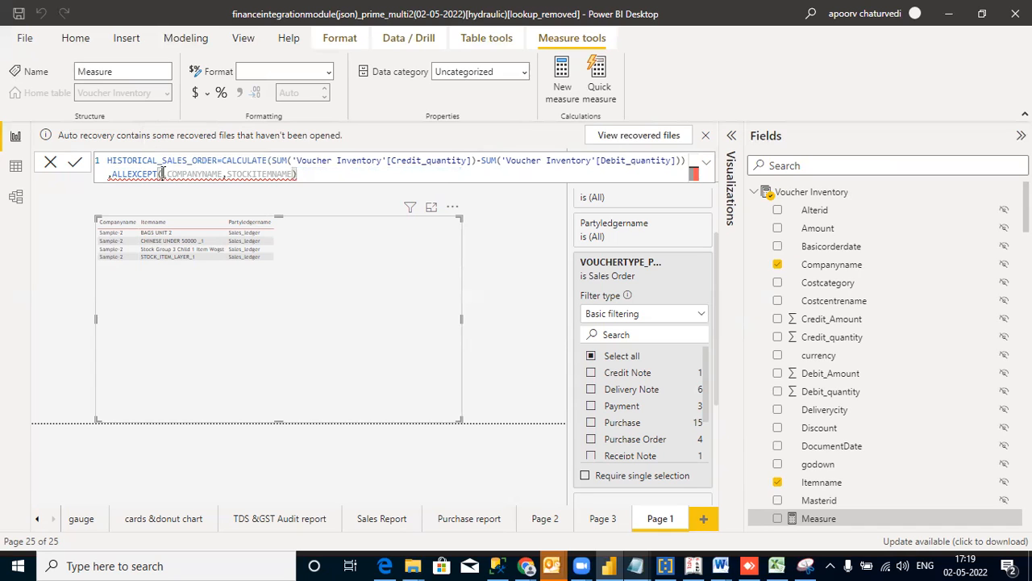
text(filter()
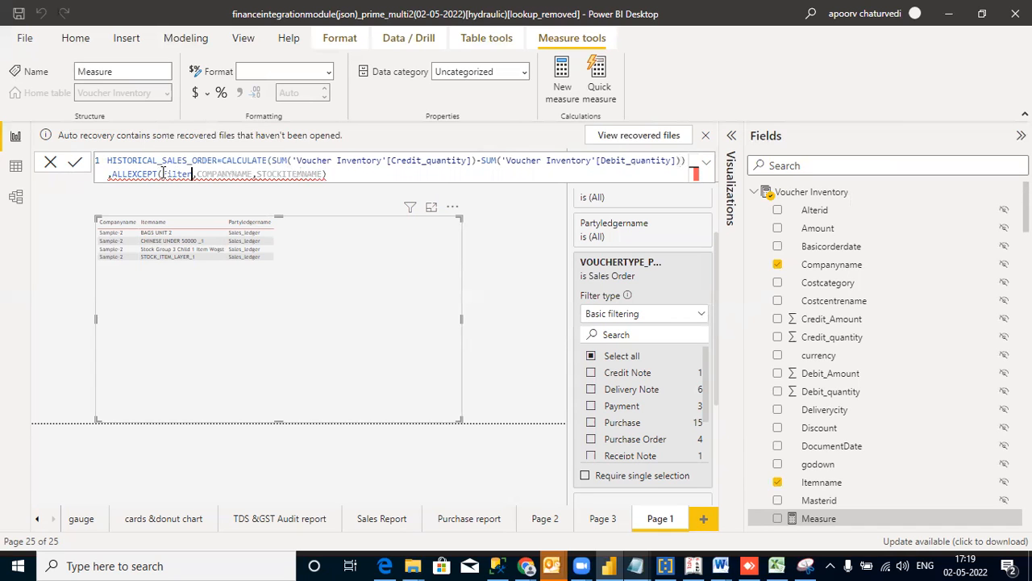
text(vouch)
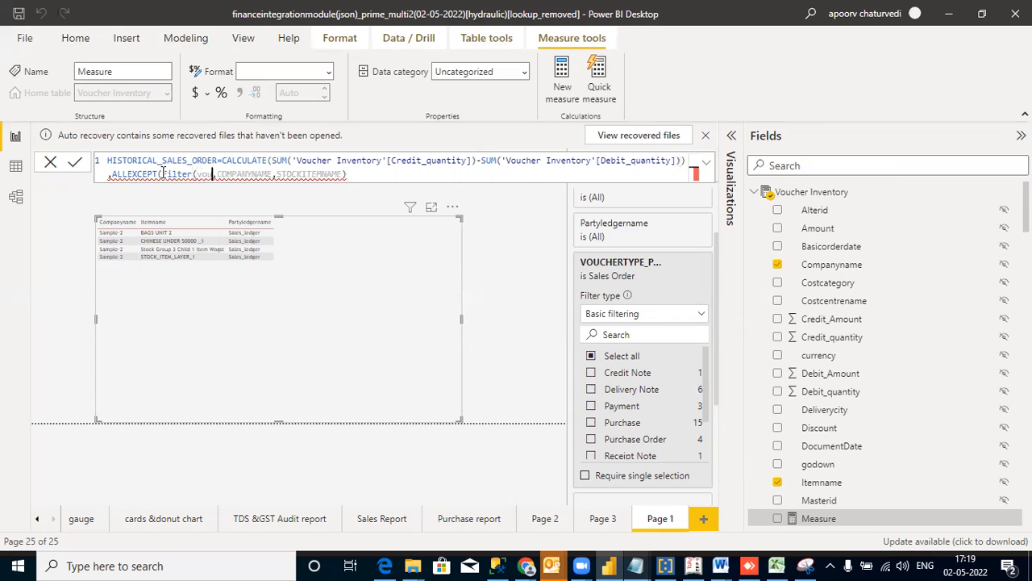
text(erinventory)
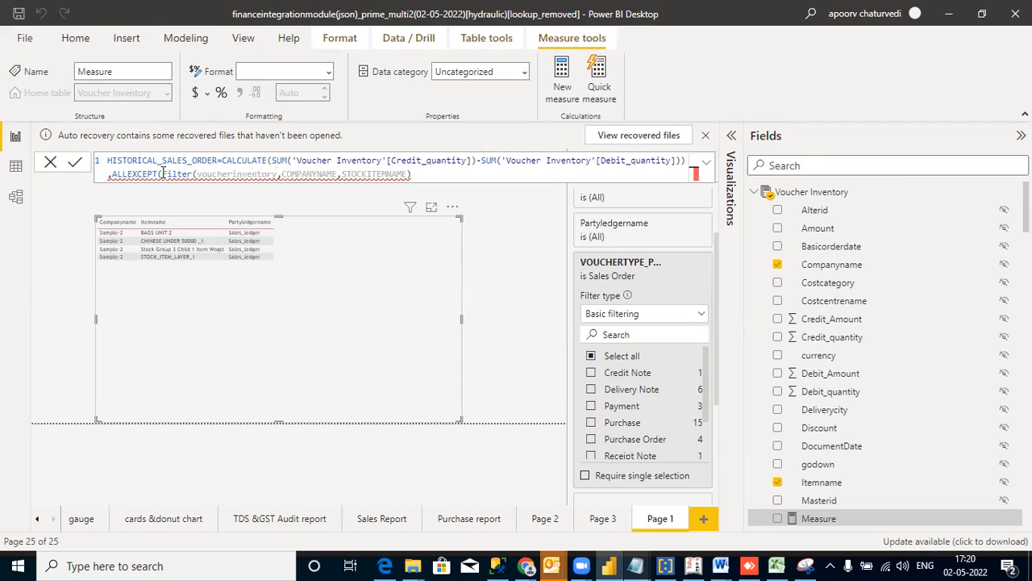
Replace the whole ALLEXCEPT expression with filter('Voucher Inventory' and remove the extra closing parenthesis after the second SUM
double_click(208, 175)
drag(412, 175, 113, 175)
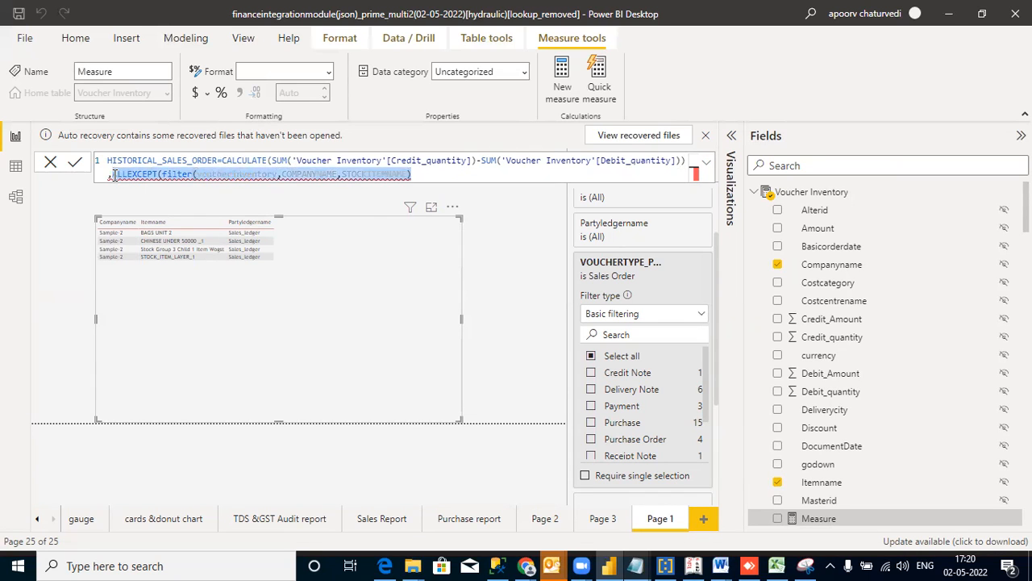
text(filter)
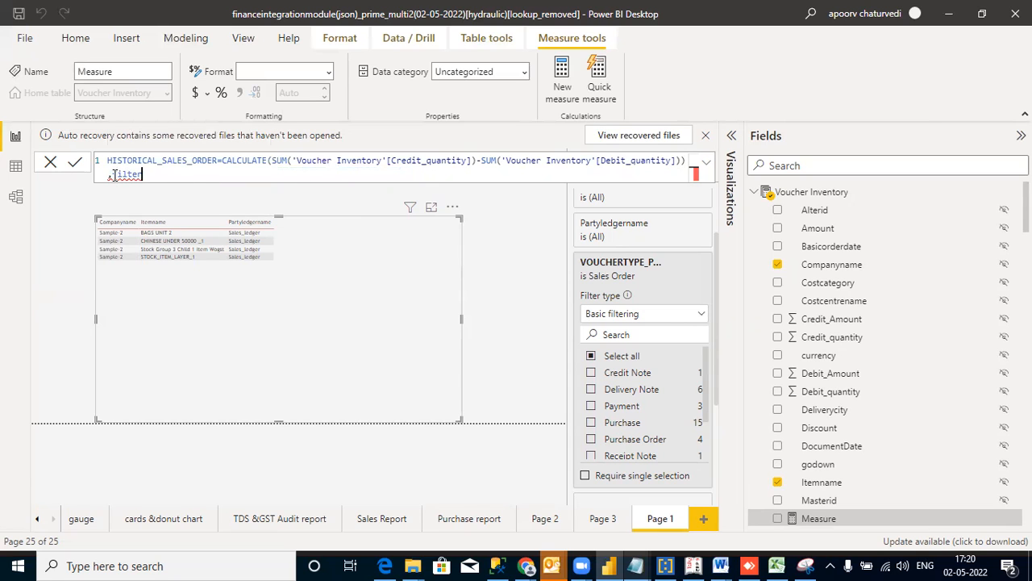
click(688, 160)
key(BackSpace)
click(191, 174)
text(()
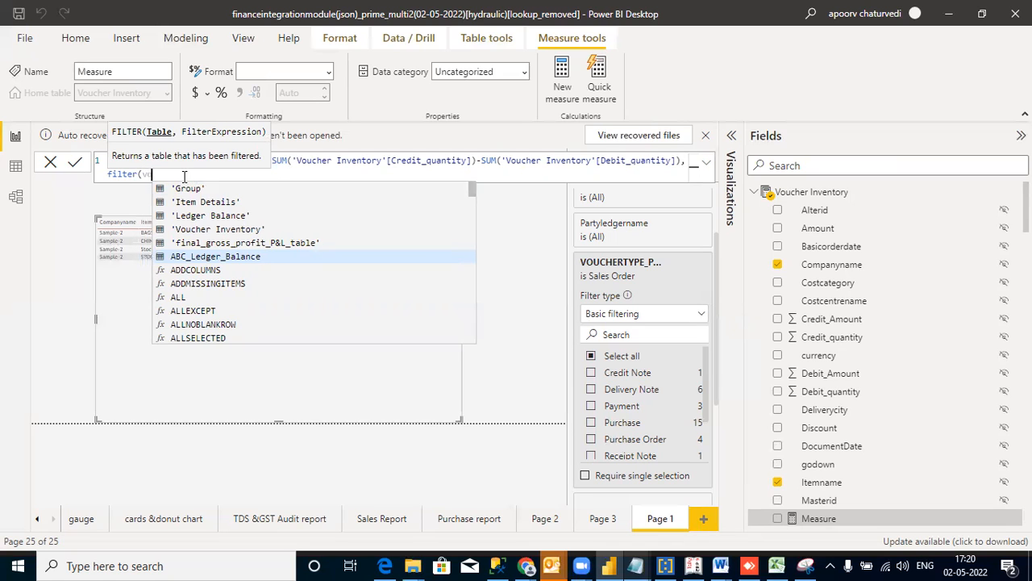
text(vou)
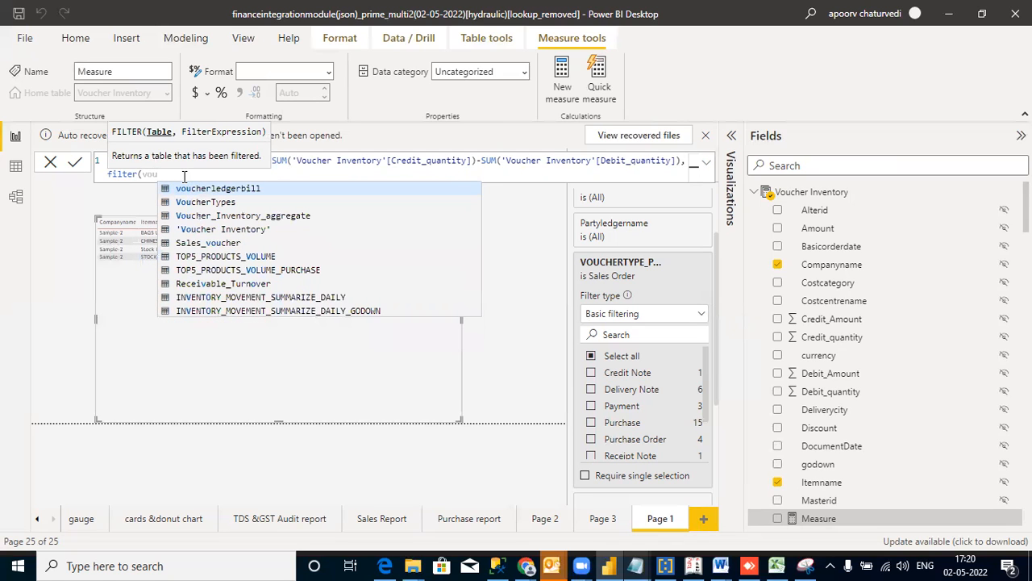
click(226, 230)
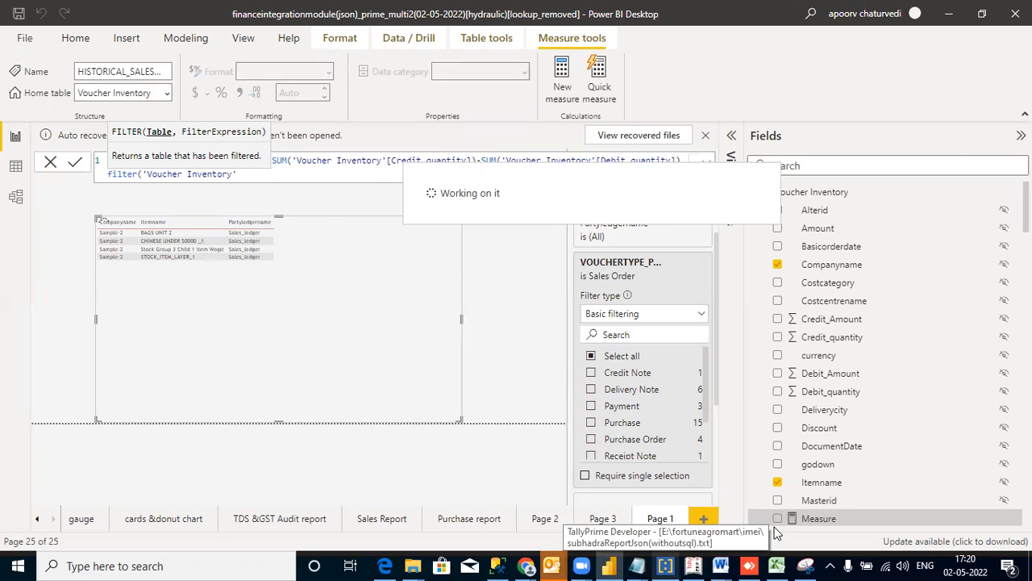
click(805, 565)
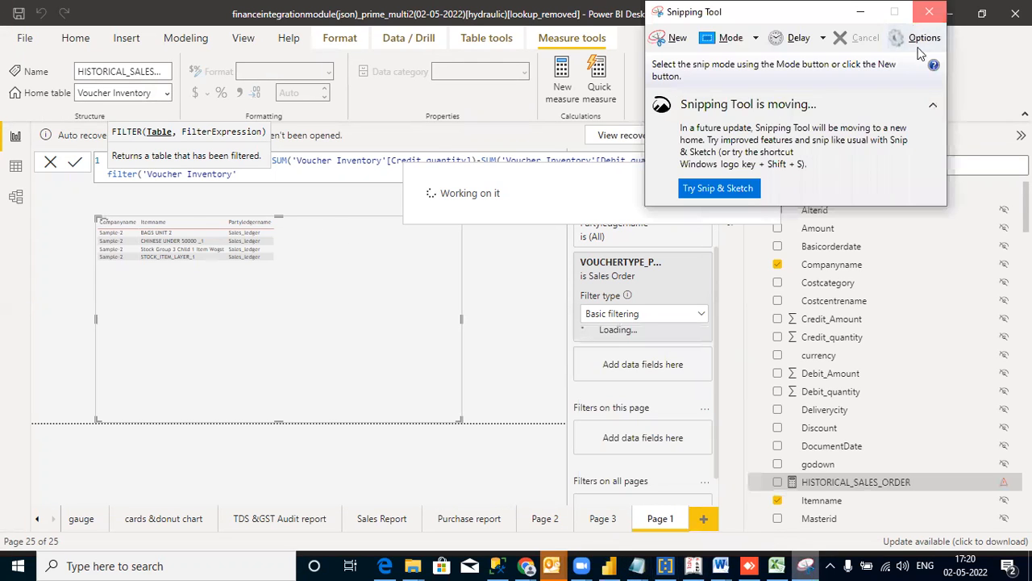
click(929, 11)
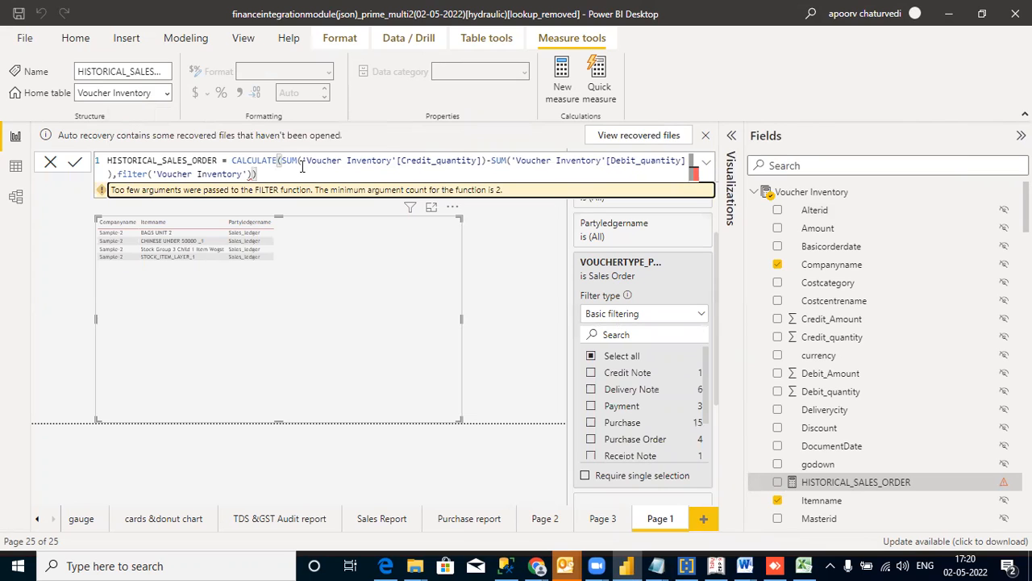
Remove the two closing parentheses and add 'Voucher Inventory'[VOUCHERTYPE_PARENT] as the second argument of the filter function
key(BackSpace)
key(BackSpace)
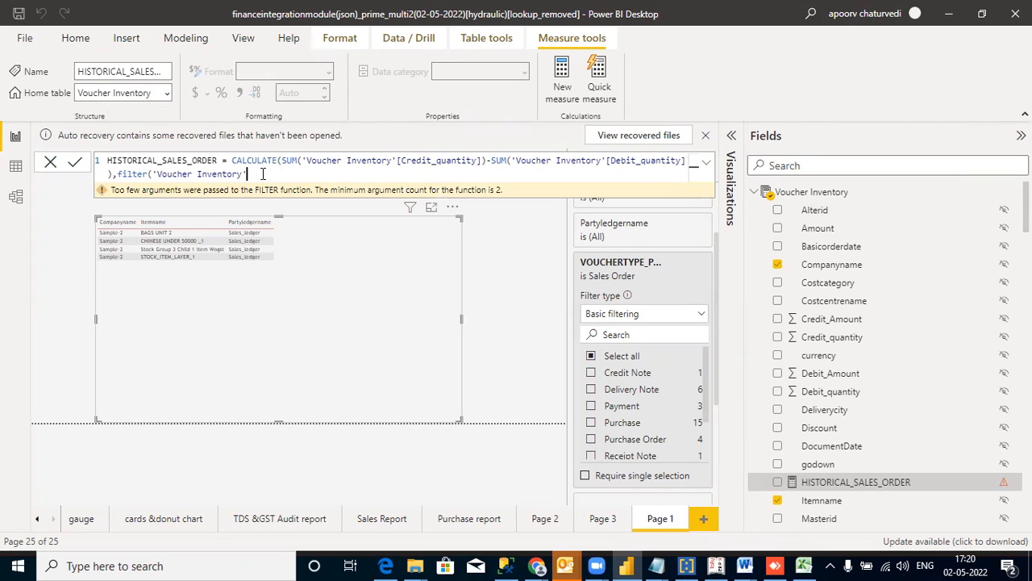
text(,voucher)
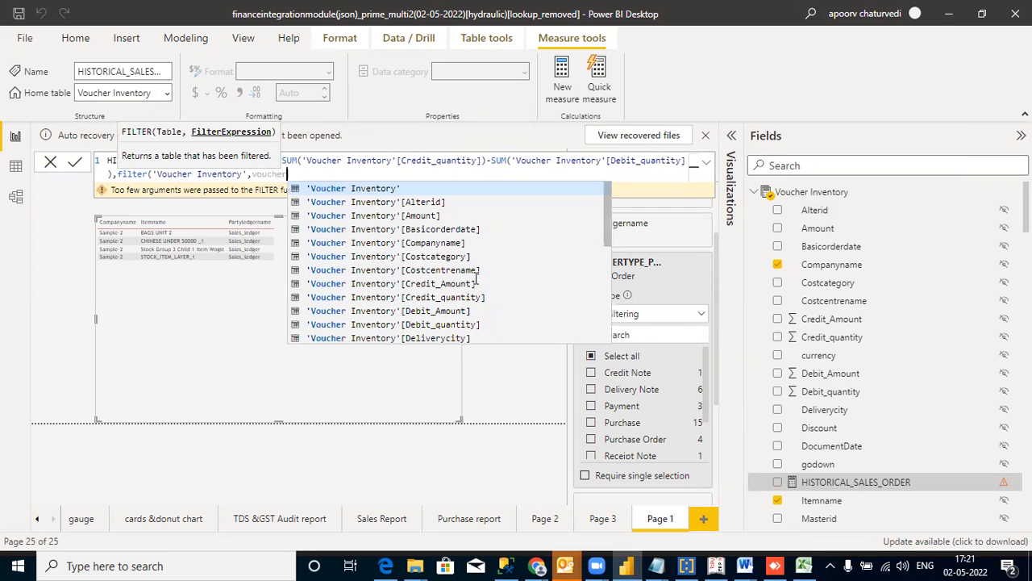
drag(609, 214, 606, 306)
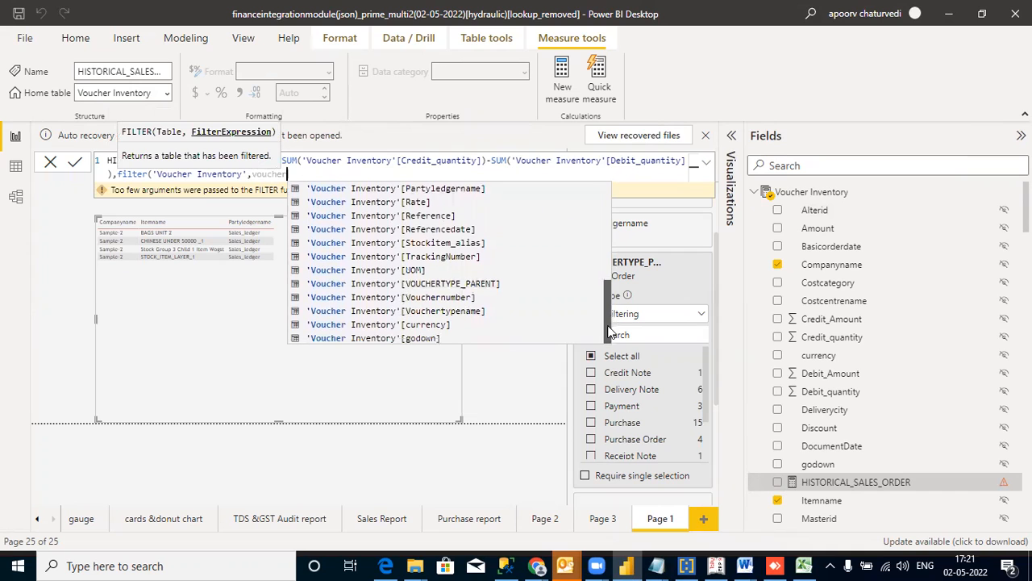
click(498, 284)
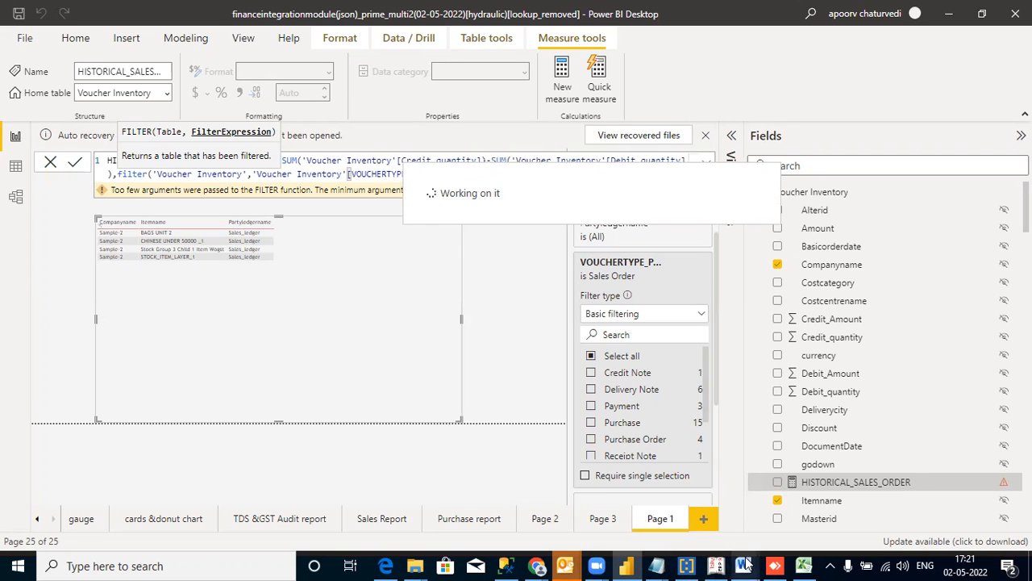
Close the open Word window
mouse_move(743, 565)
click(895, 453)
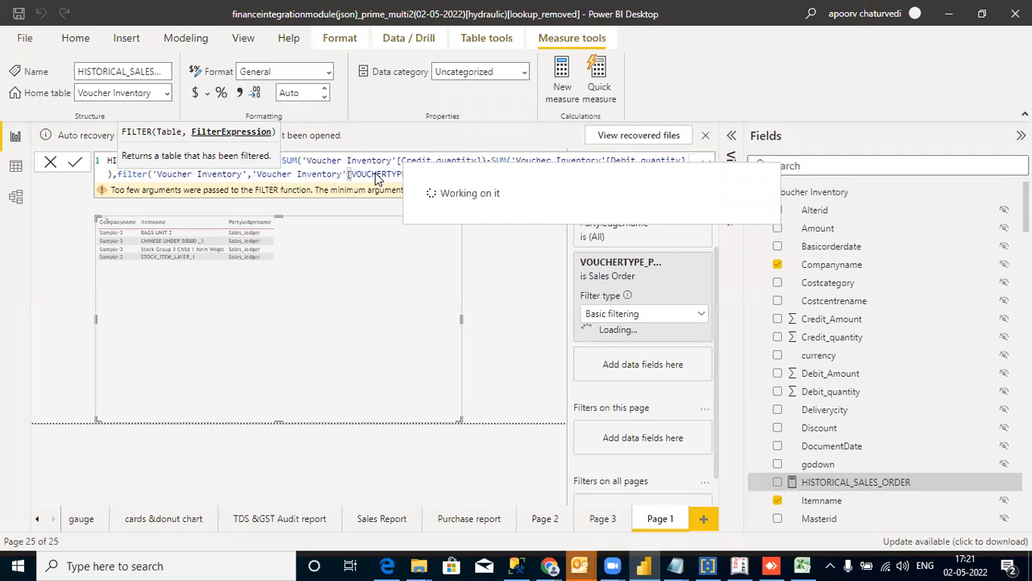
Complete the filter condition as VOUCHERTYPE_PARENT="Sales Order" and close the filter function's parenthesis
click(461, 173)
key(BackSpace)
key(BackSpace)
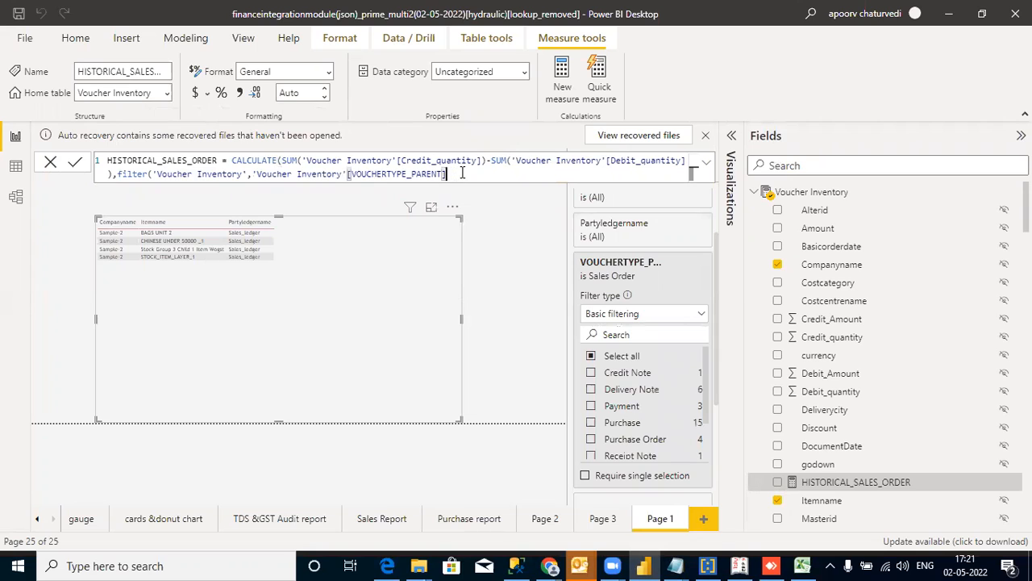
text(="Sales Order"))
Insert Allexcept( in front of the filter function so that the filter becomes its first argument
click(118, 174)
text(antity] ),Allexce)
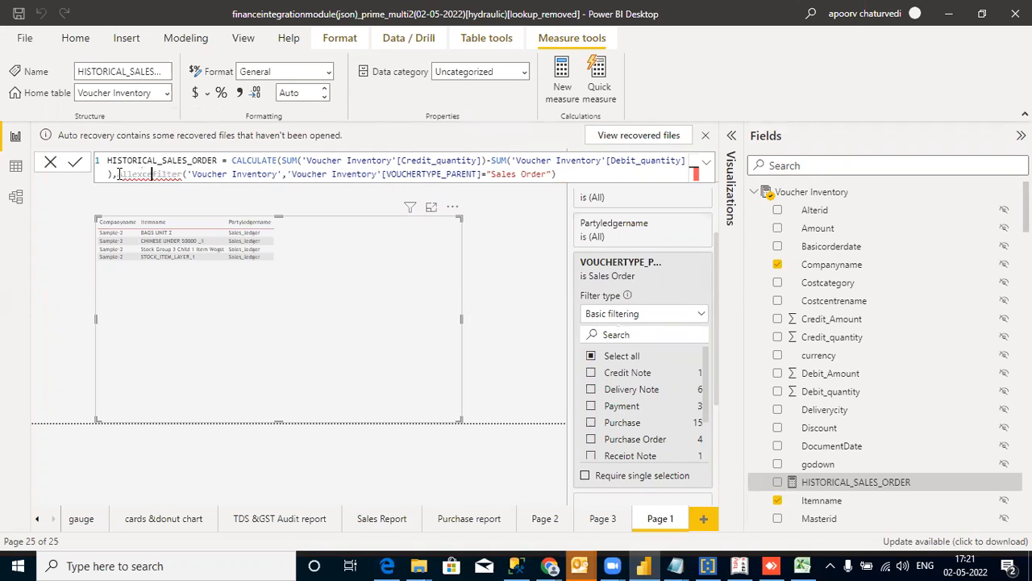
text(pt)
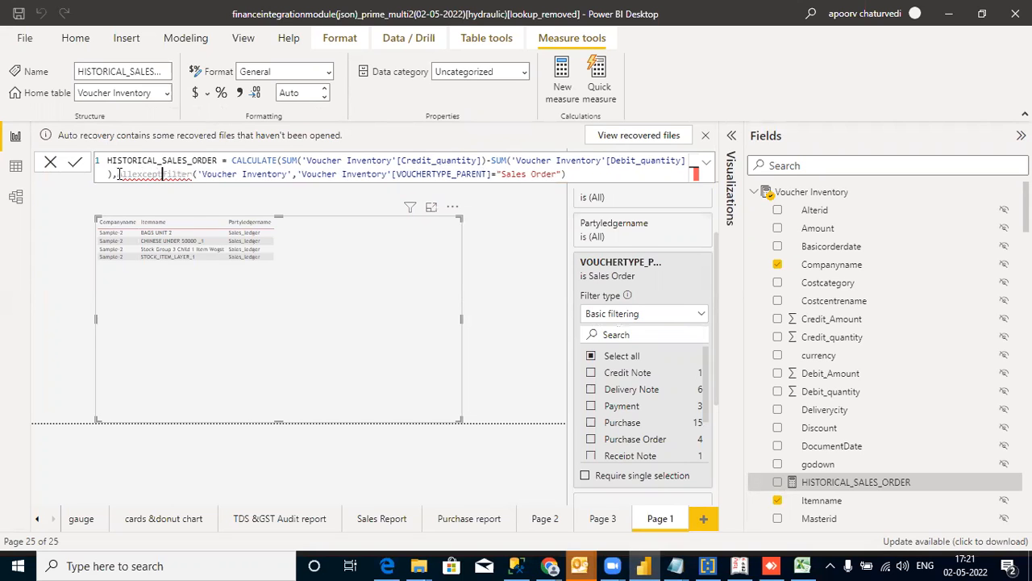
text(()
Try adding the company column as the next Allexcept argument after the filter expression
click(577, 173)
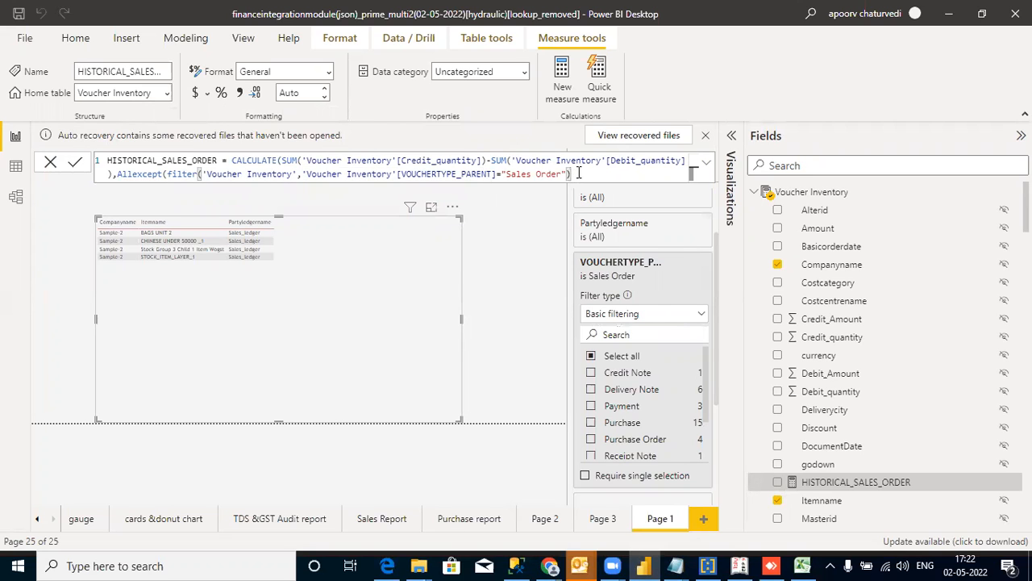
text(,com)
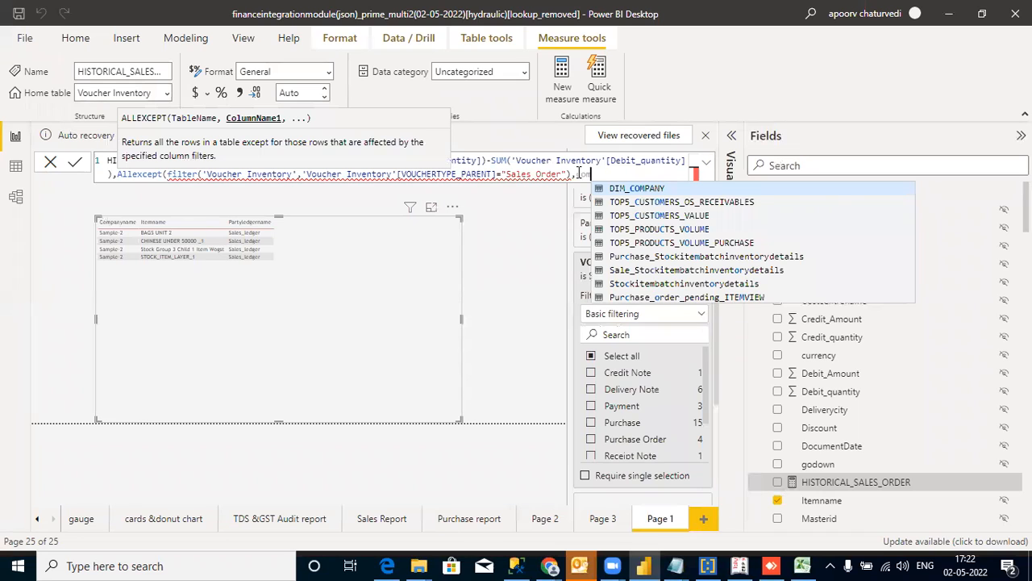
text(pan)
key(BackSpace)
key(BackSpace)
key(BackSpace)
key(BackSpace)
key(BackSpace)
key(BackSpace)
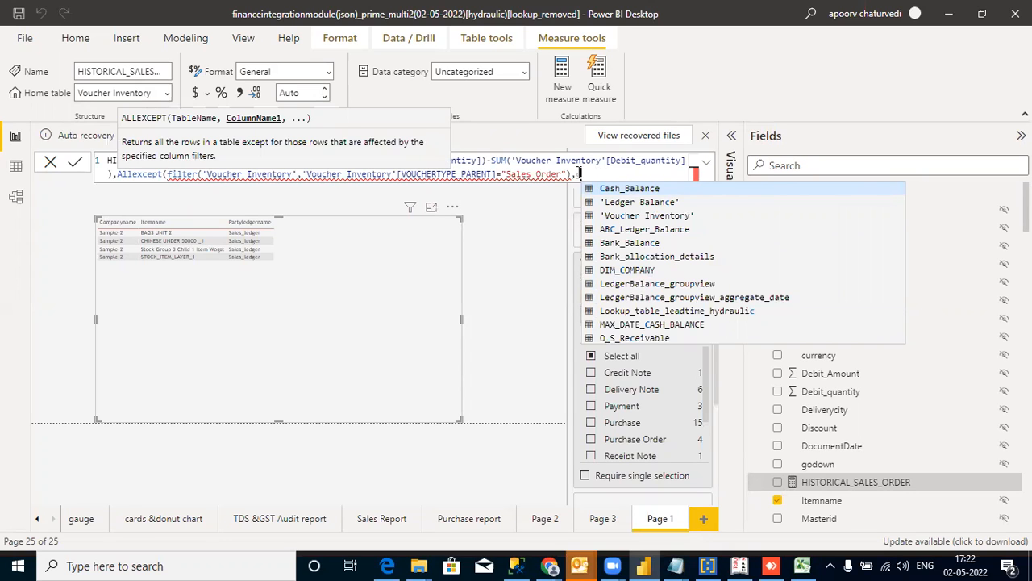
text(com)
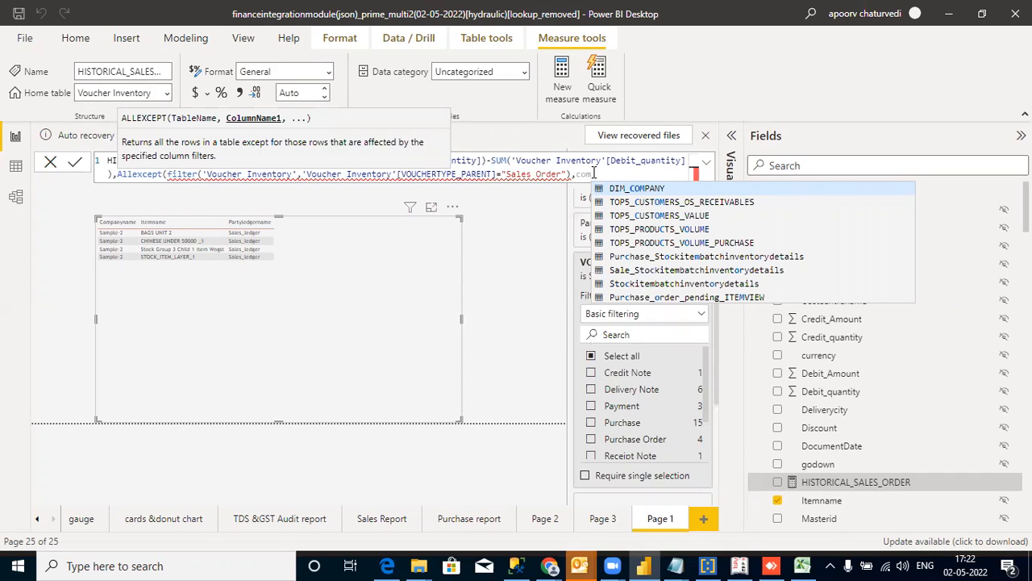
double_click(589, 174)
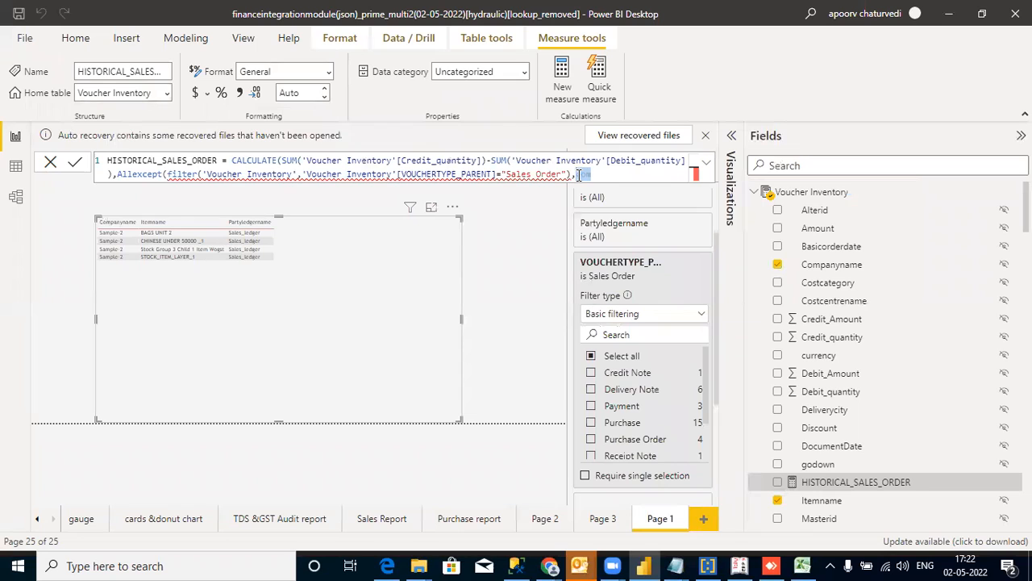
Remove the nested filter( from Allexcept and insert 'Voucher Inventory'[Companyname] after the table argument
drag(201, 173, 168, 174)
key(BackSpace)
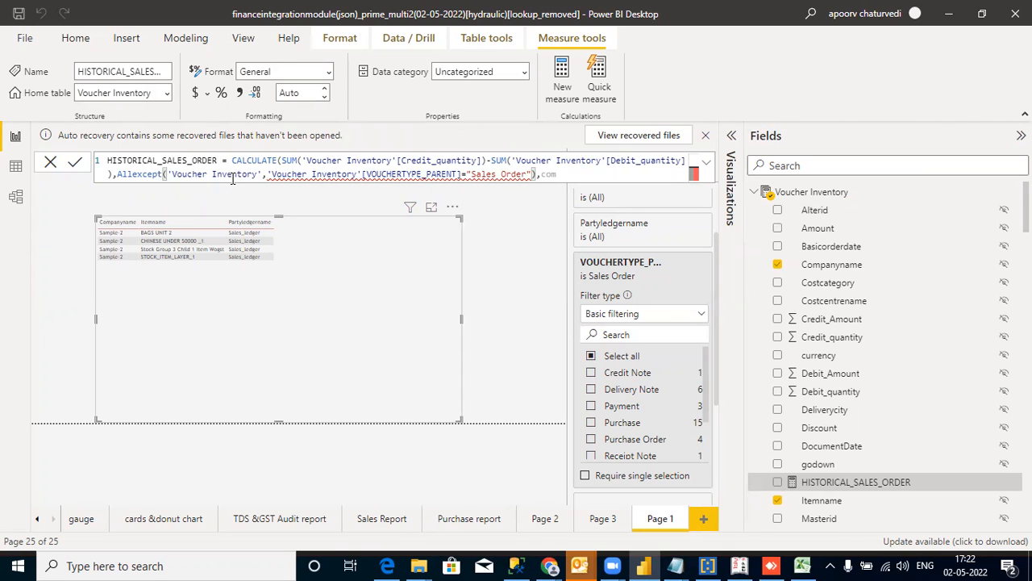
click(268, 175)
text(co)
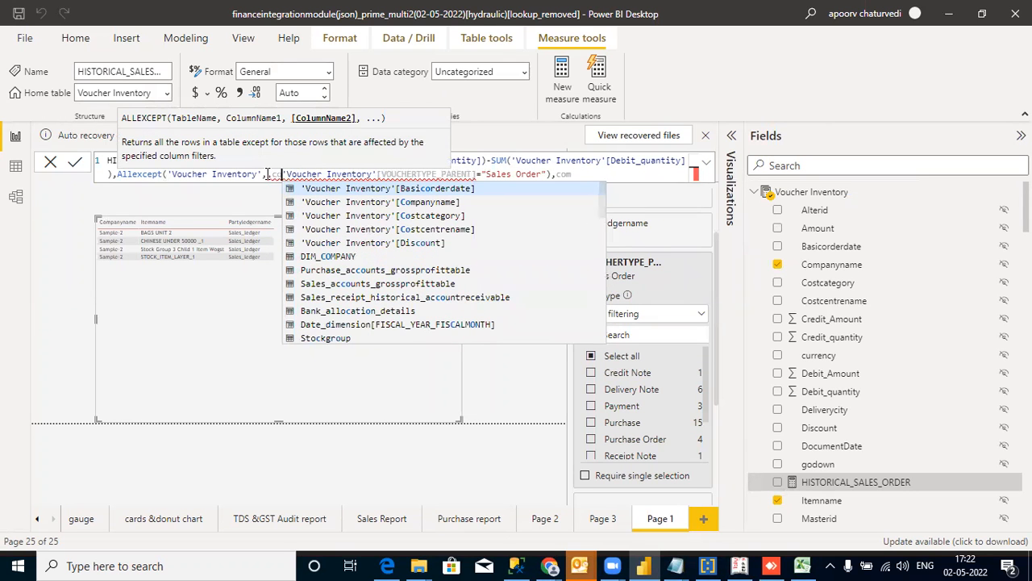
click(272, 175)
key(BackSpace)
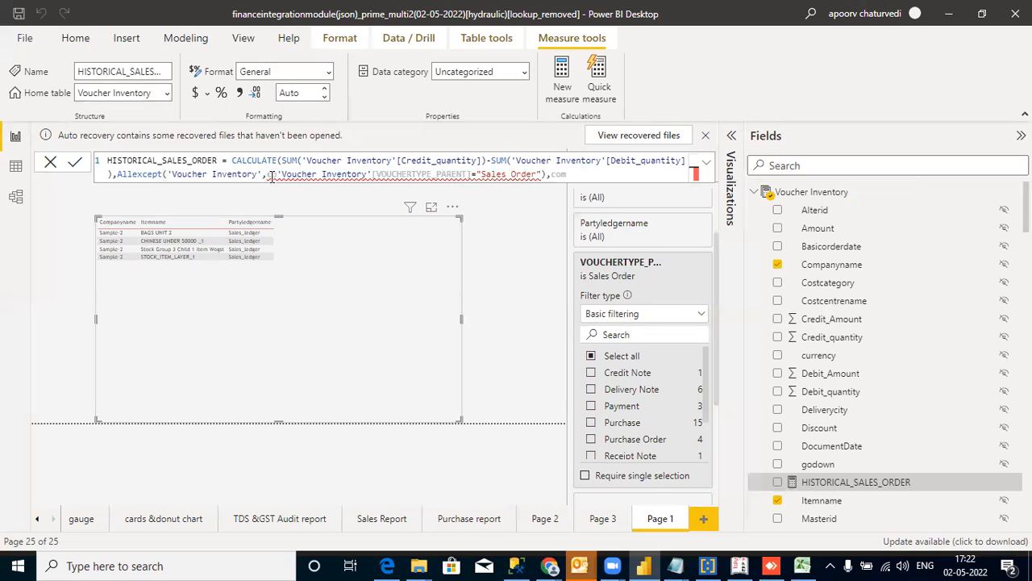
text(mpany)
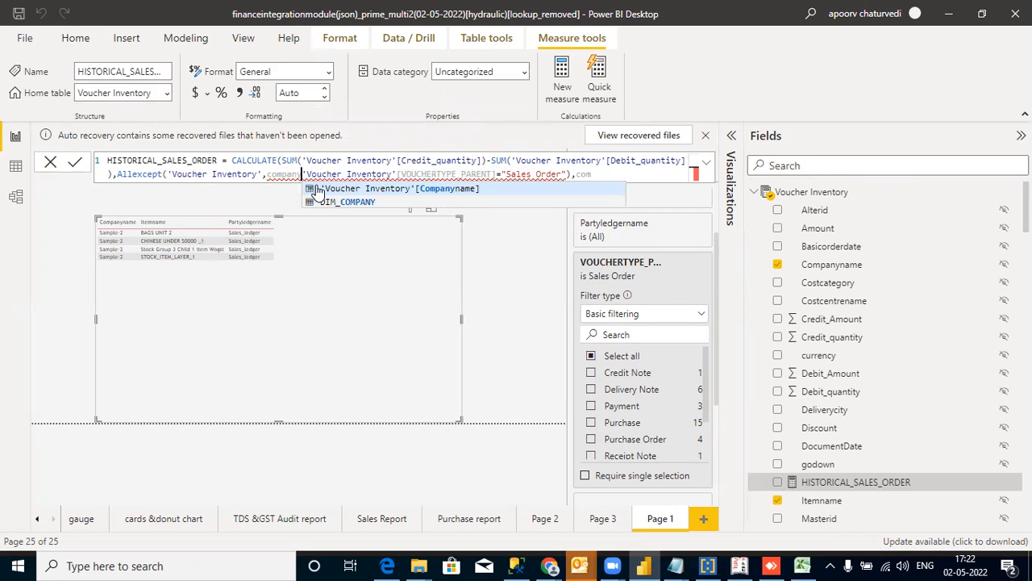
click(318, 189)
Add 'Voucher Inventory'[Itemname] as the column argument following Companyname in Allexcept
click(423, 175)
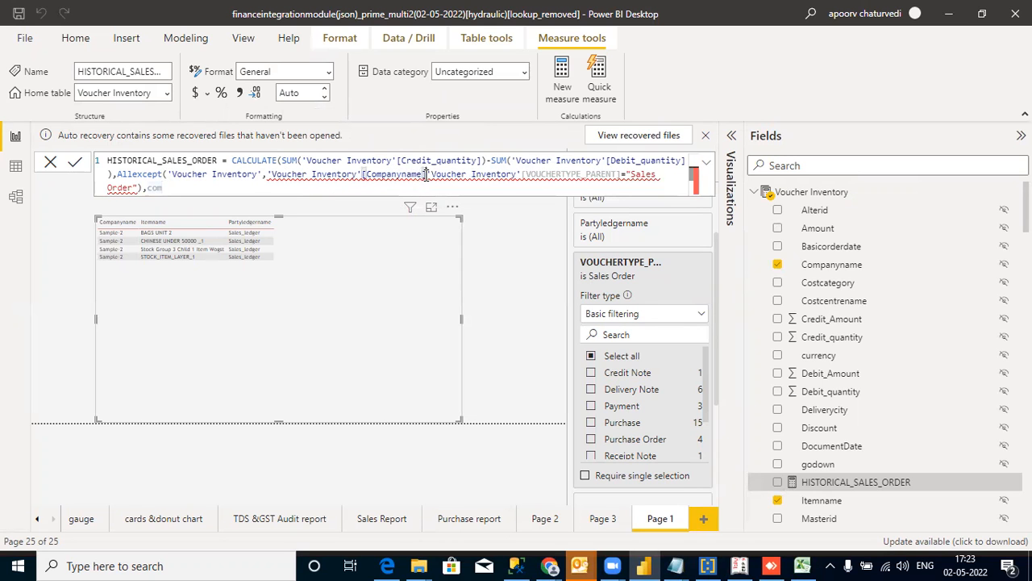
text(,)
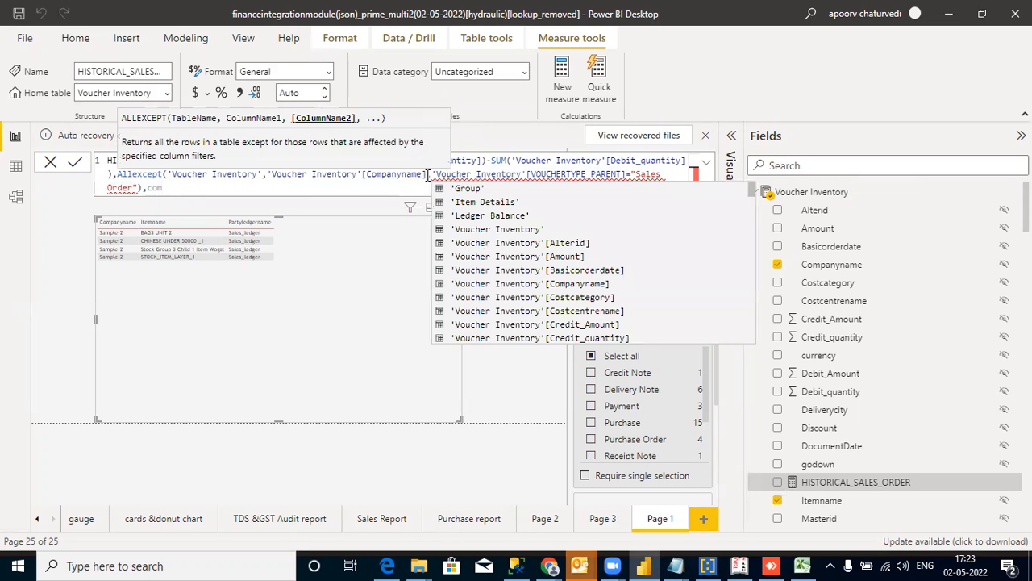
text(stock)
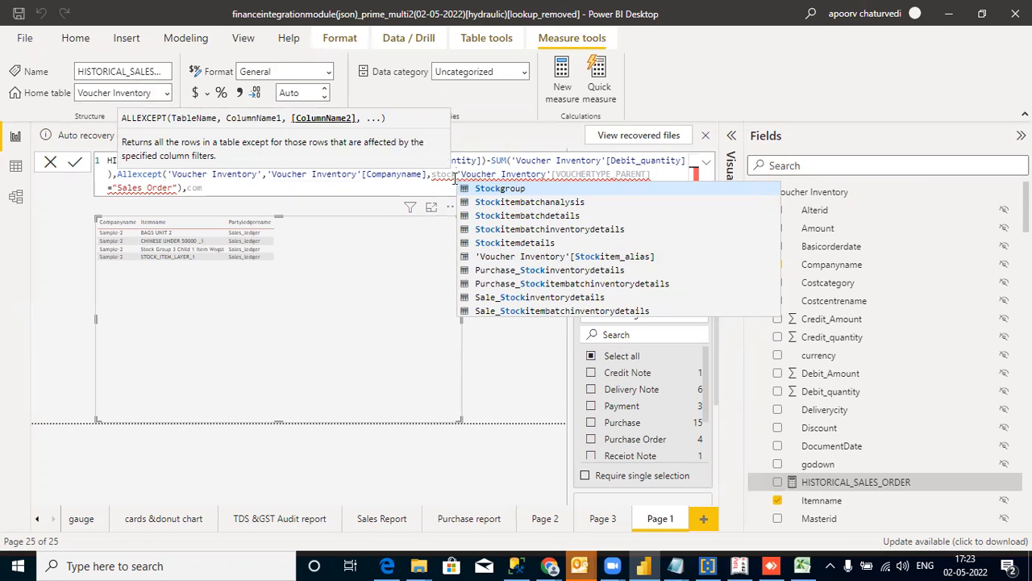
drag(456, 177, 433, 175)
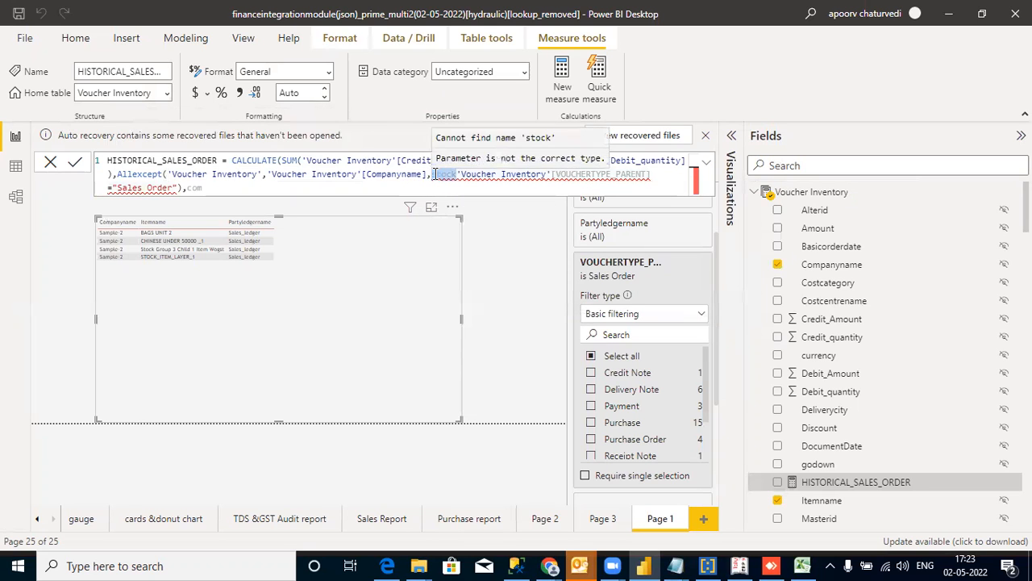
text(item)
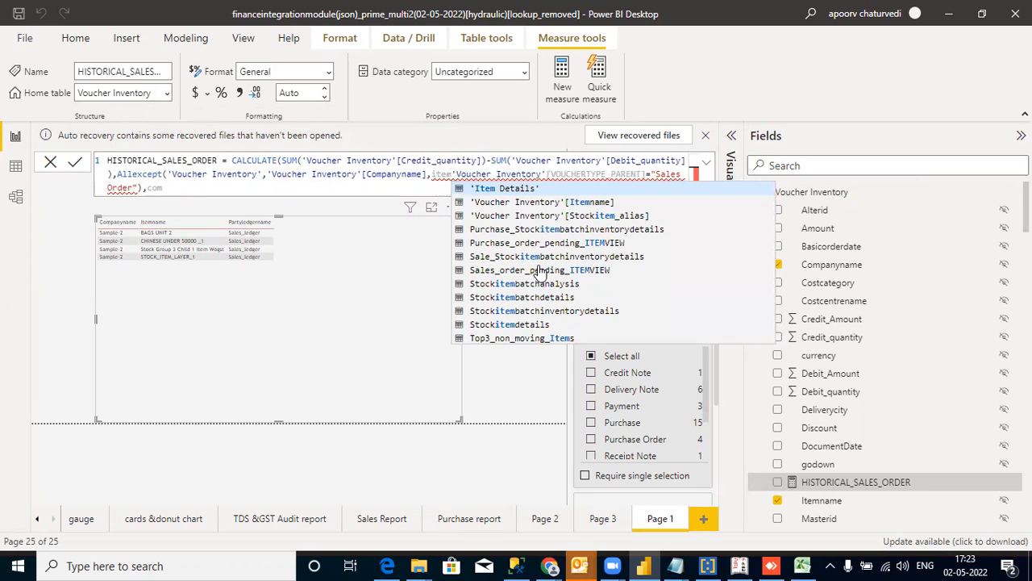
click(541, 202)
click(558, 184)
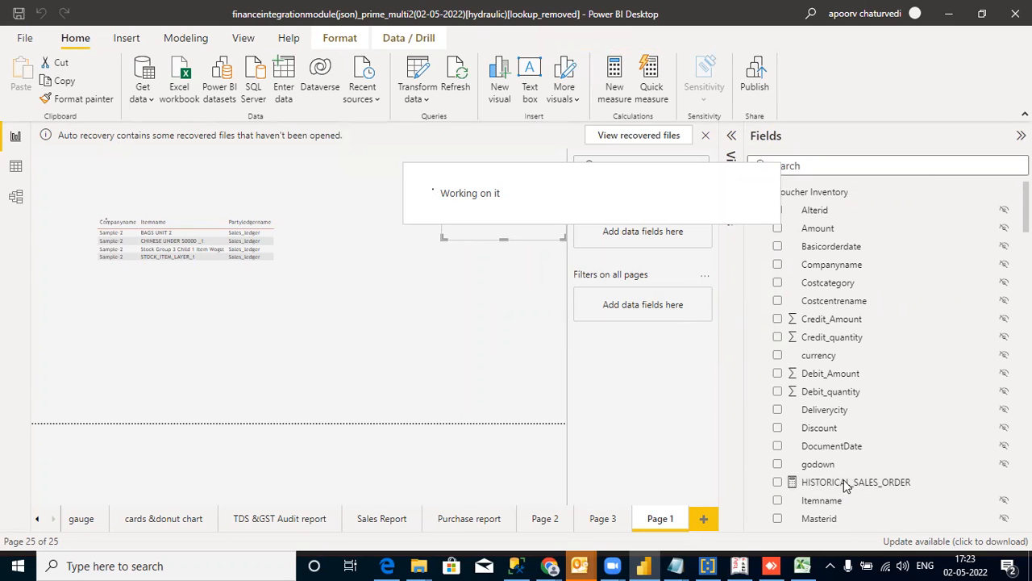
Switch to TallyPrime Developer and close it
click(707, 566)
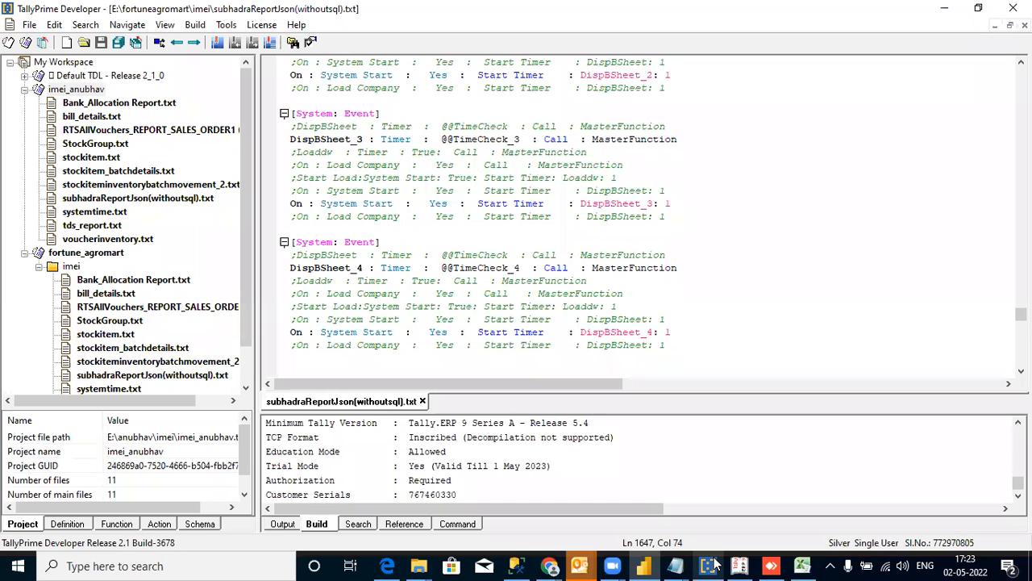
click(1013, 8)
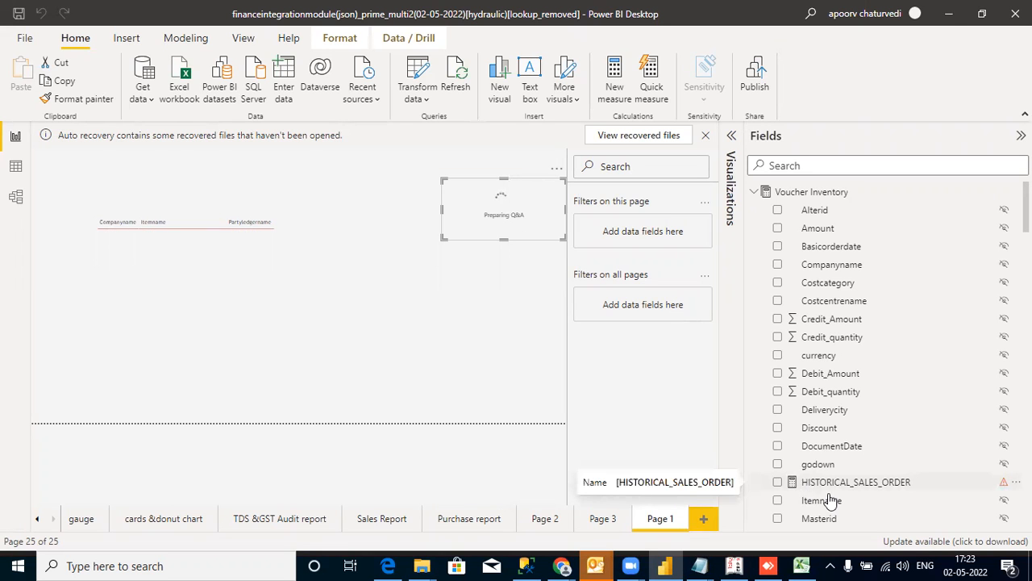
Reopen the HISTORICAL_SALES_ORDER measure and delete the leftover VOUCHERTYPE_PARENT="Sales Order" condition and com text after the Itemname argument
click(830, 488)
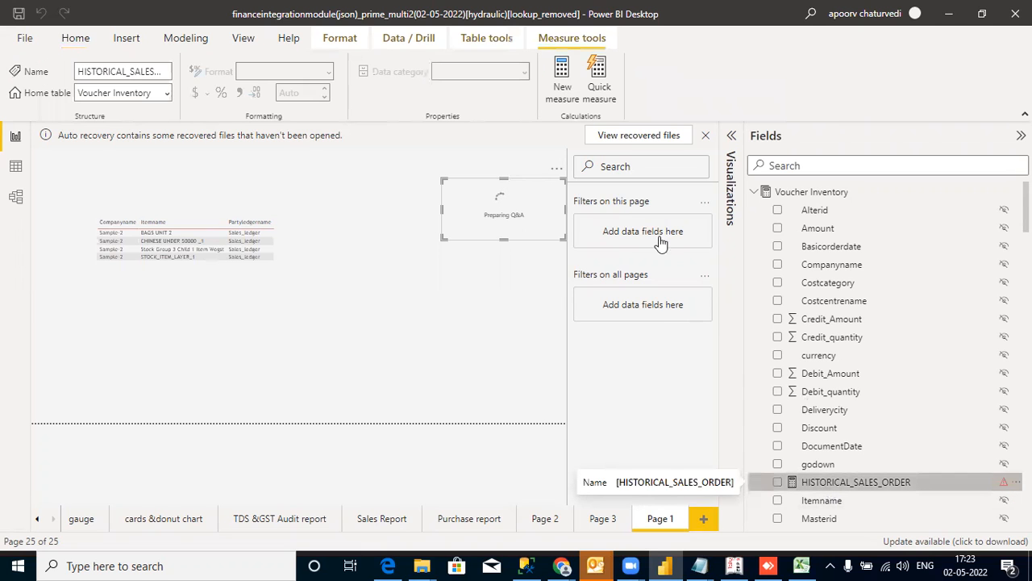
click(767, 492)
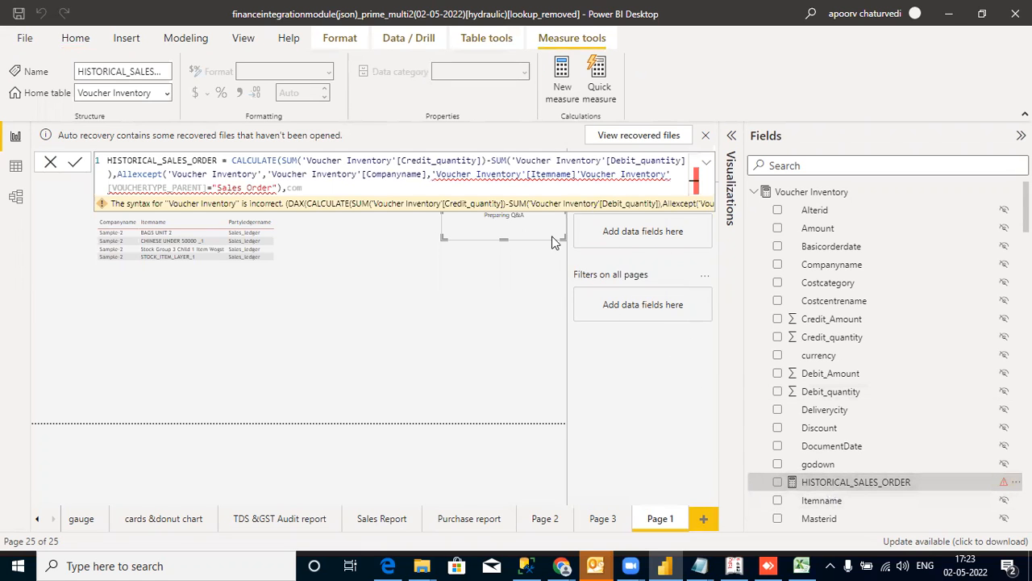
click(337, 187)
click(576, 174)
drag(303, 187, 580, 173)
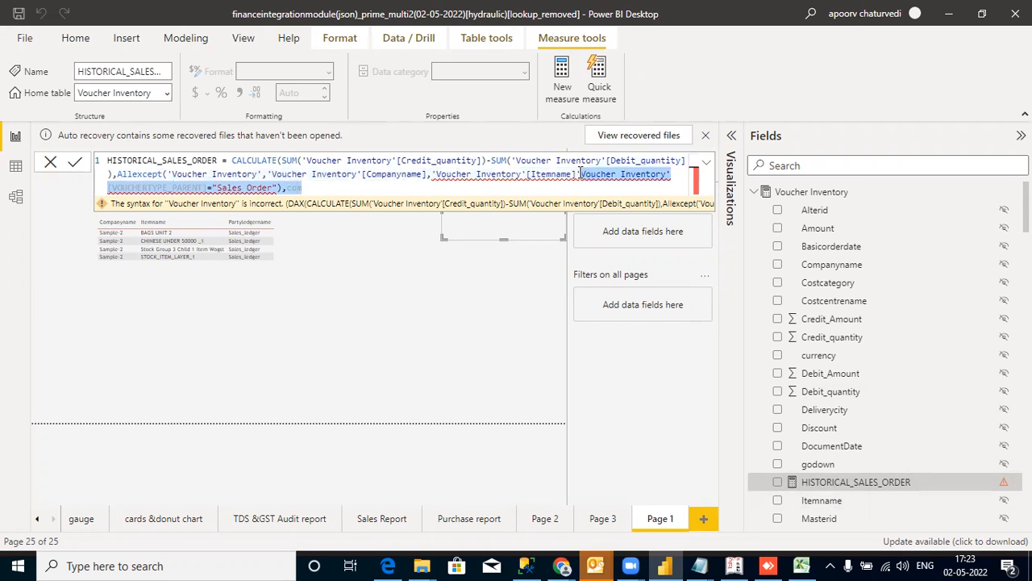
key(BackSpace)
Remove the stray apostrophe after the Itemname argument and close the Allexcept function with a parenthesis
text())
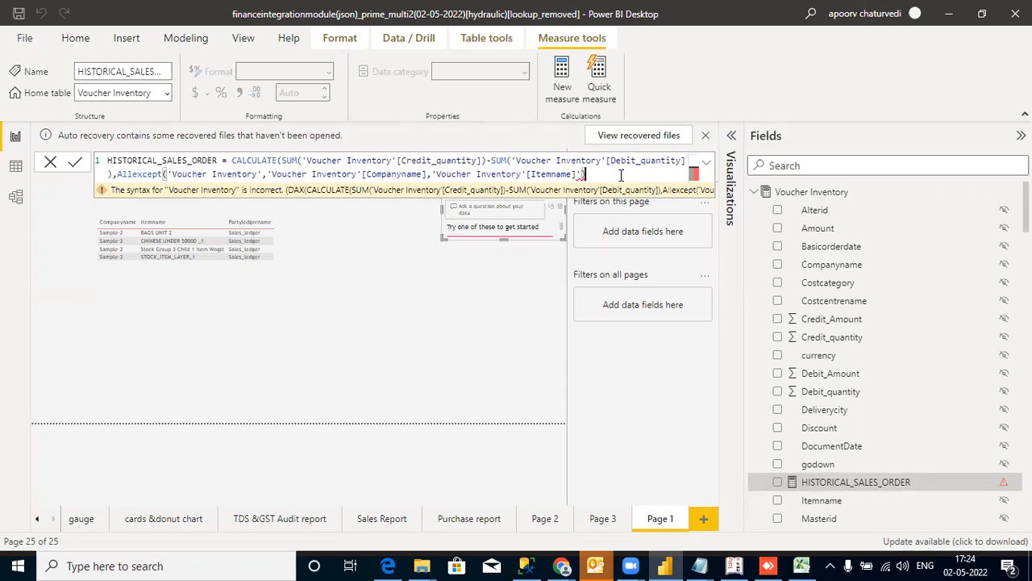
text())
click(583, 174)
key(BackSpace)
key(BackSpace)
text())
Try to wrap the Allexcept table argument in a filter with 'Voucher Inventory'[VOUCHERTYPE_PARENT]="Sales Order"
click(168, 174)
text(filter()
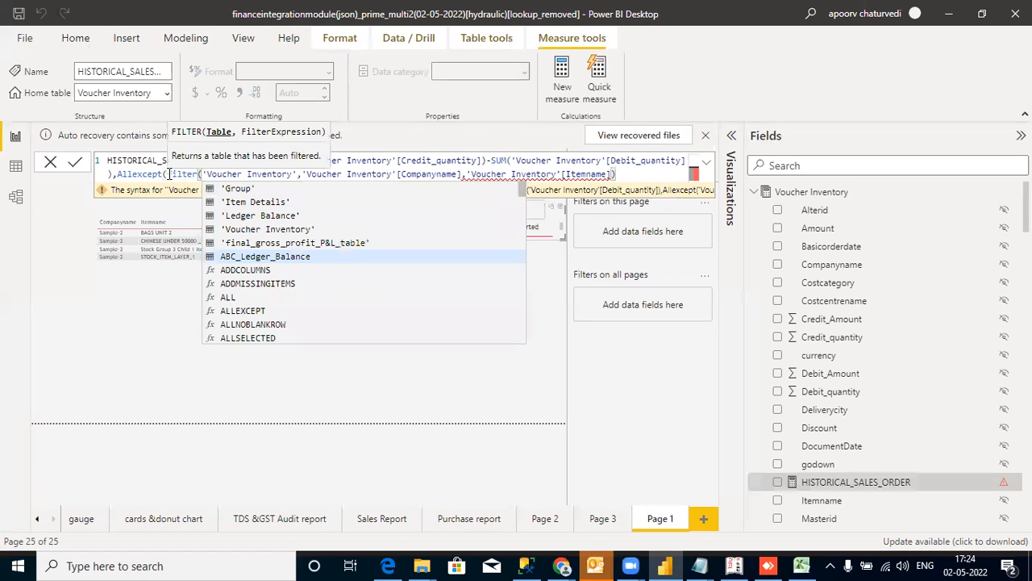
click(297, 174)
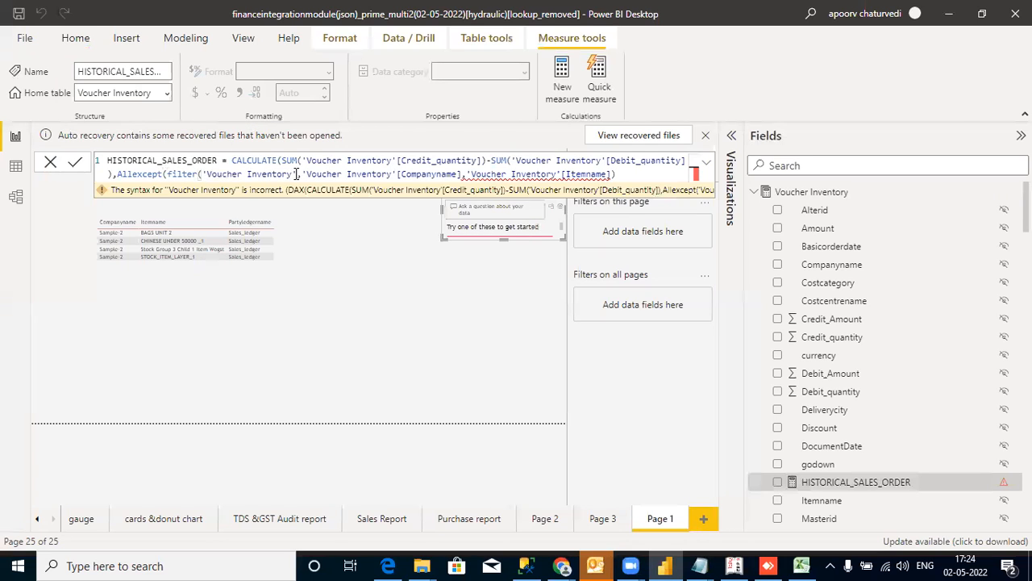
text(,voucher)
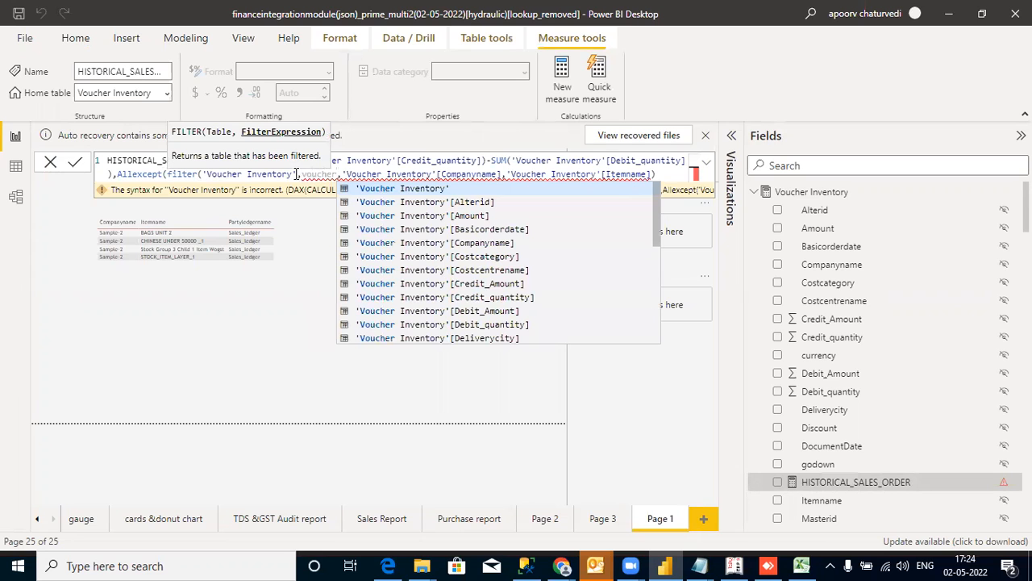
drag(655, 226, 656, 319)
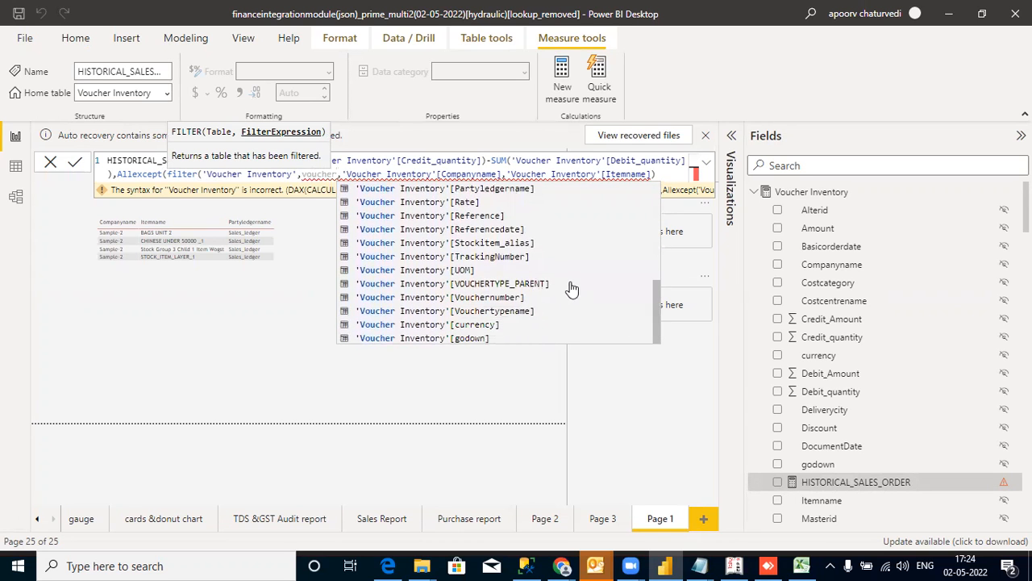
click(570, 284)
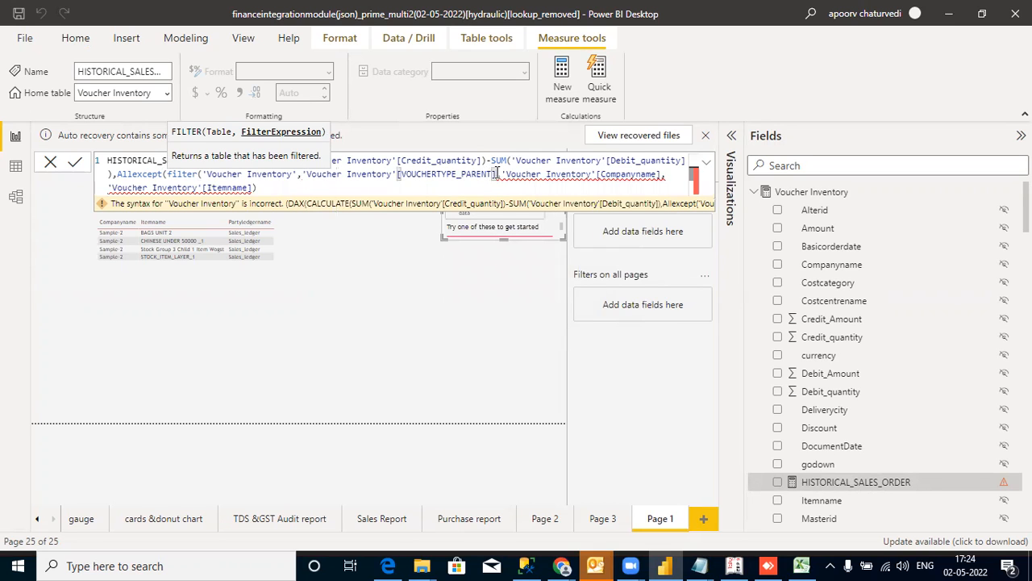
text(="Sales Order"))
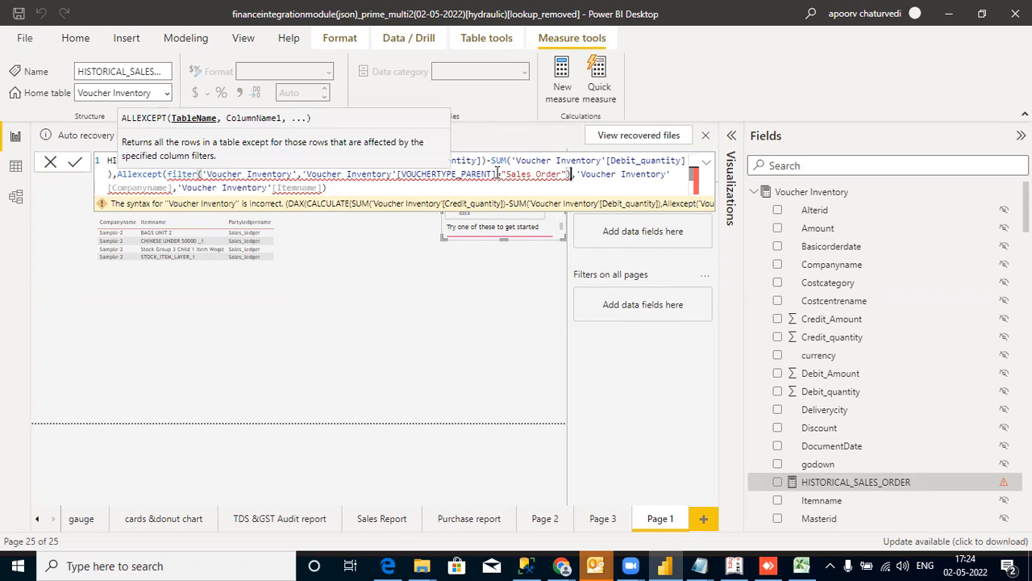
click(504, 191)
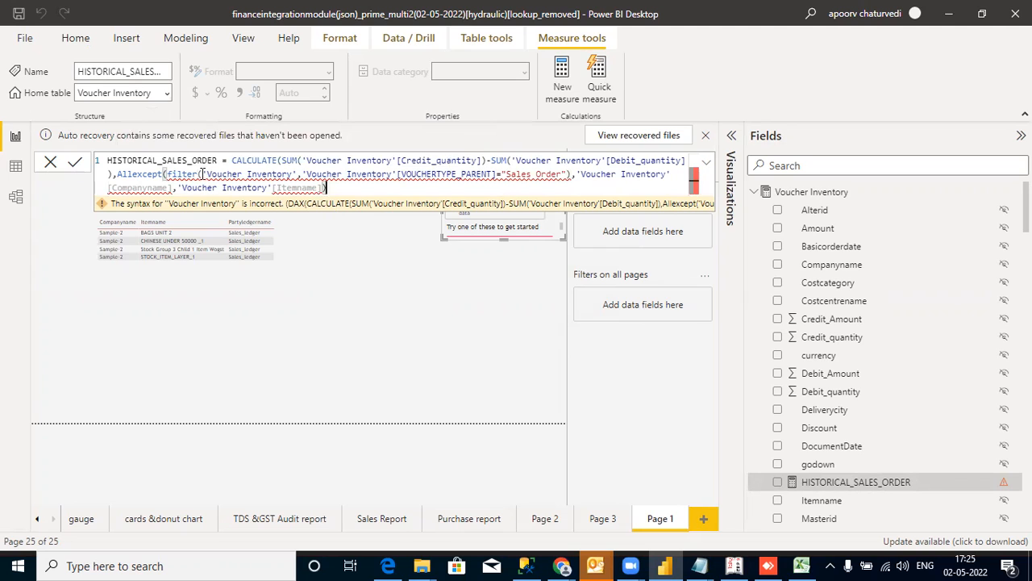
Remove the inner filter function, its VOUCHERTYPE_PARENT="Sales Order" condition and the extra comma from the Allexcept arguments
drag(201, 174, 168, 175)
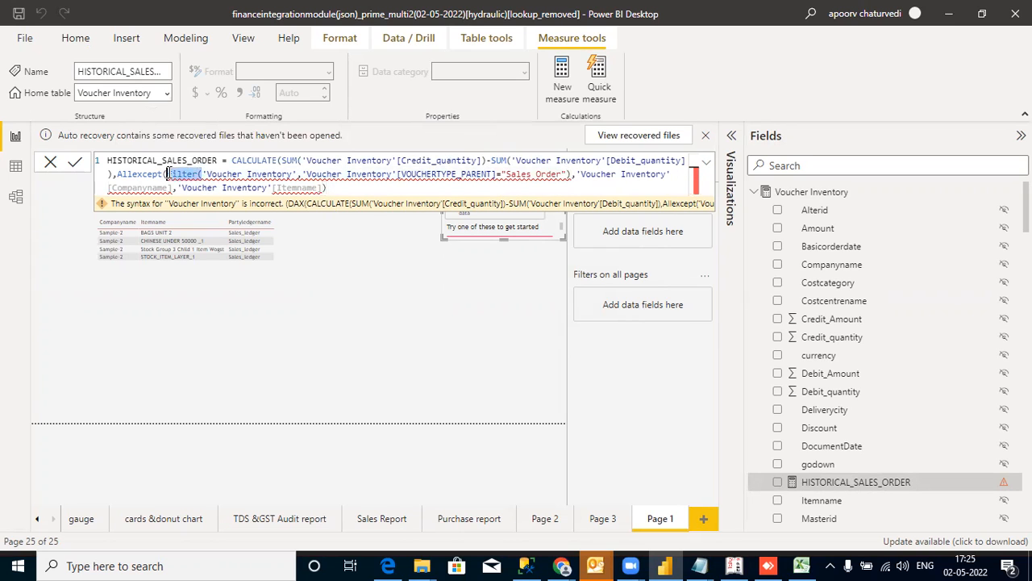
key(BackSpace)
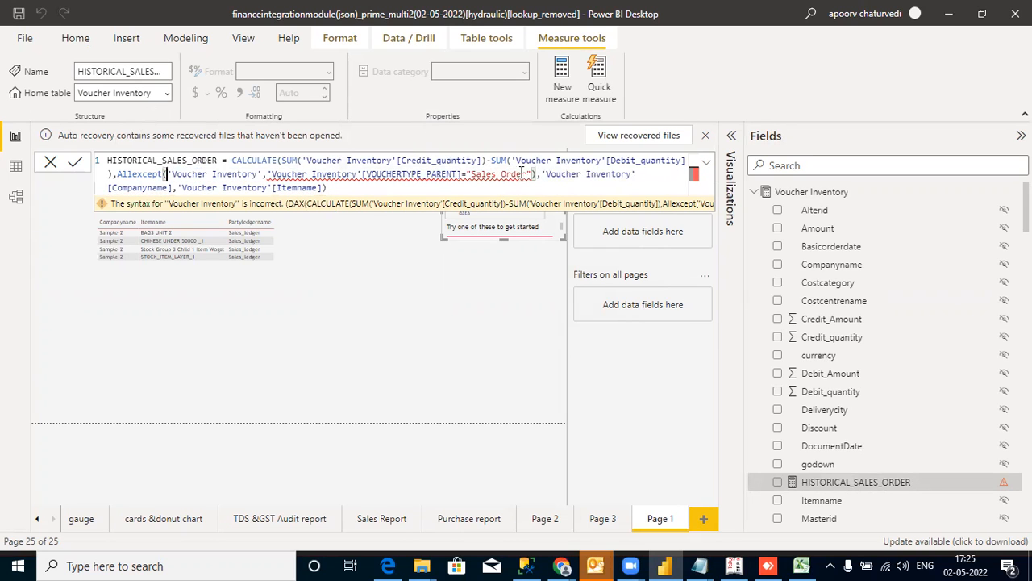
drag(535, 173, 262, 173)
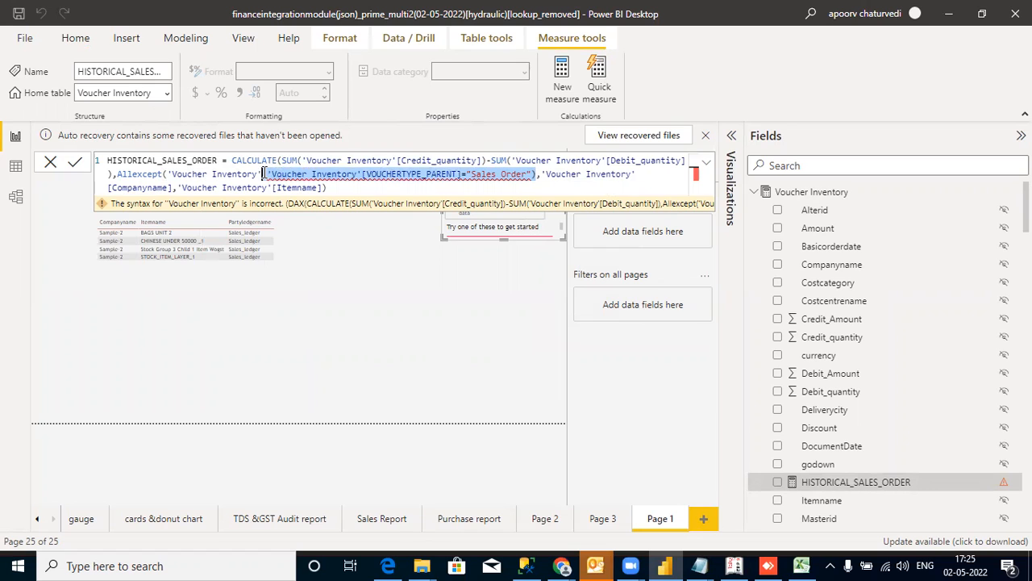
key(Delete)
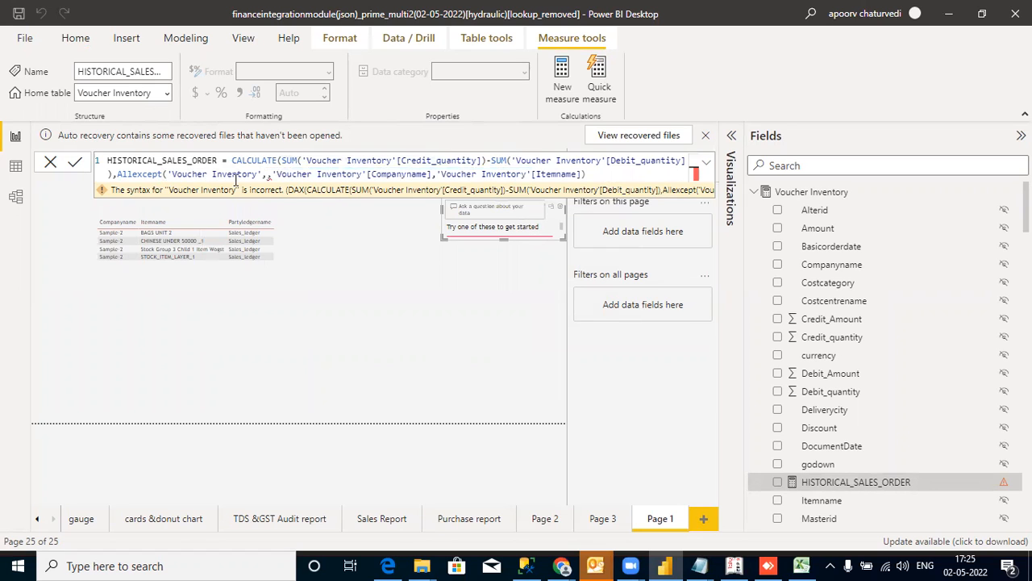
click(273, 175)
key(BackSpace)
Wrap the Allexcept expression in Filter with the condition 'Voucher Inventory'[VOUCHERTYPE_PARENT]="Sales Order" and close both Filter and CALCULATE
click(118, 173)
text(Filter()
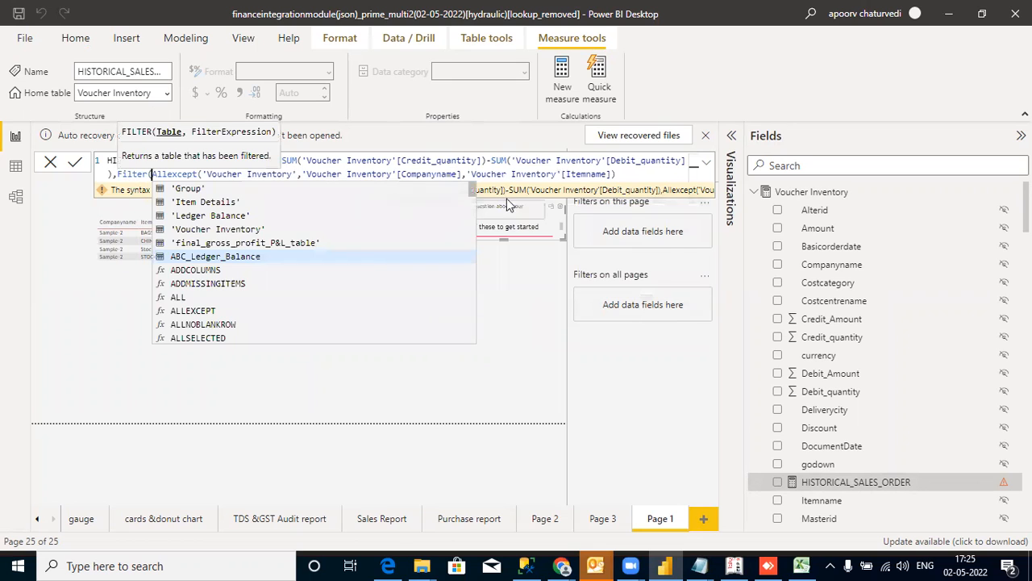
click(638, 173)
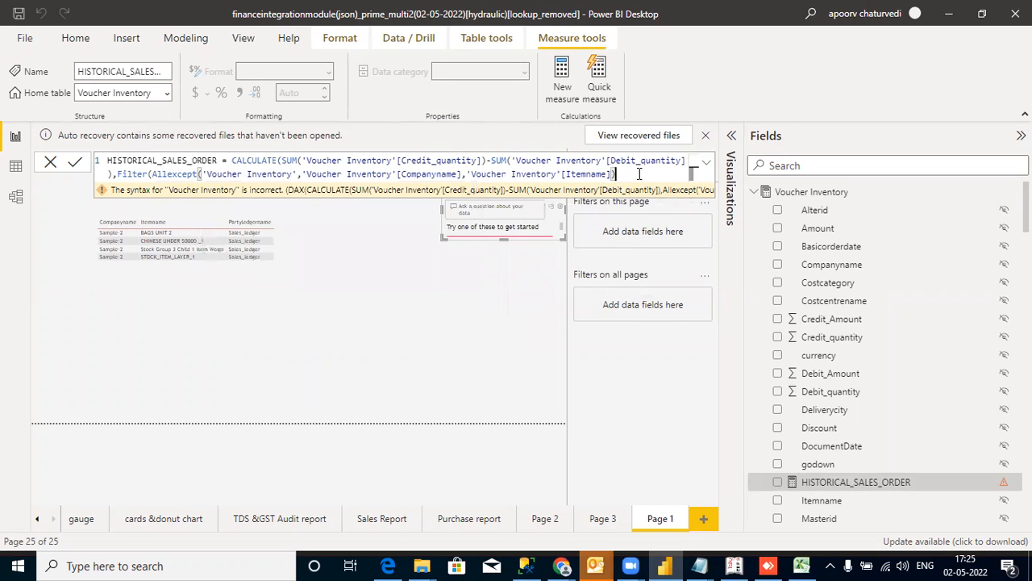
text(,)
text(voucher)
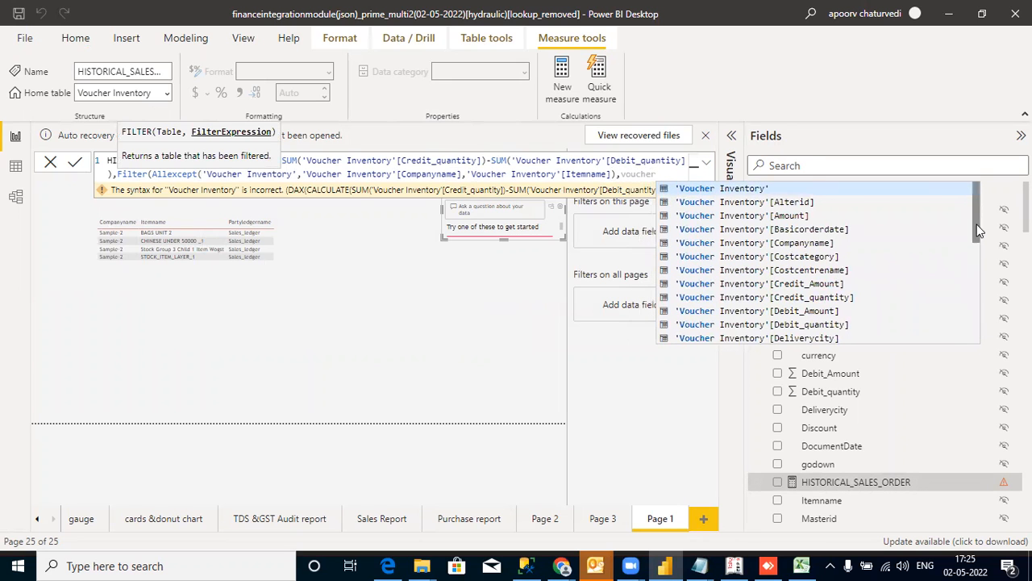
drag(976, 224, 974, 315)
click(865, 288)
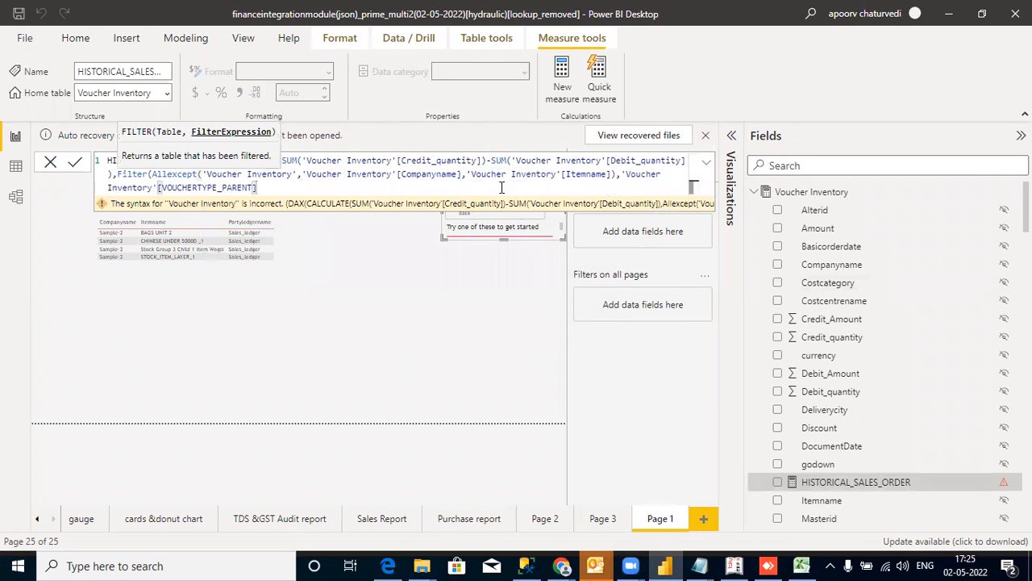
text(="Sales Order")
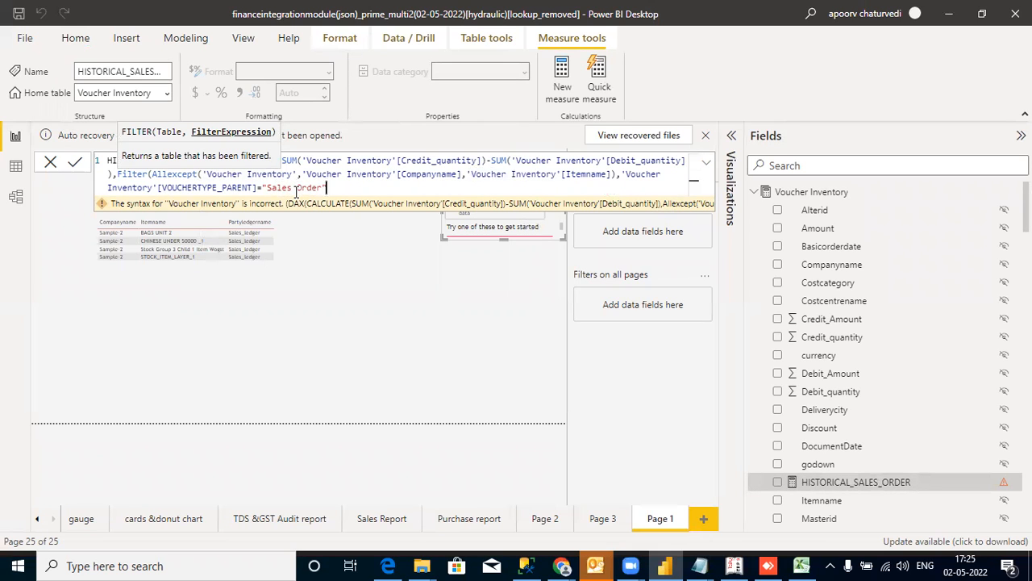
text()))
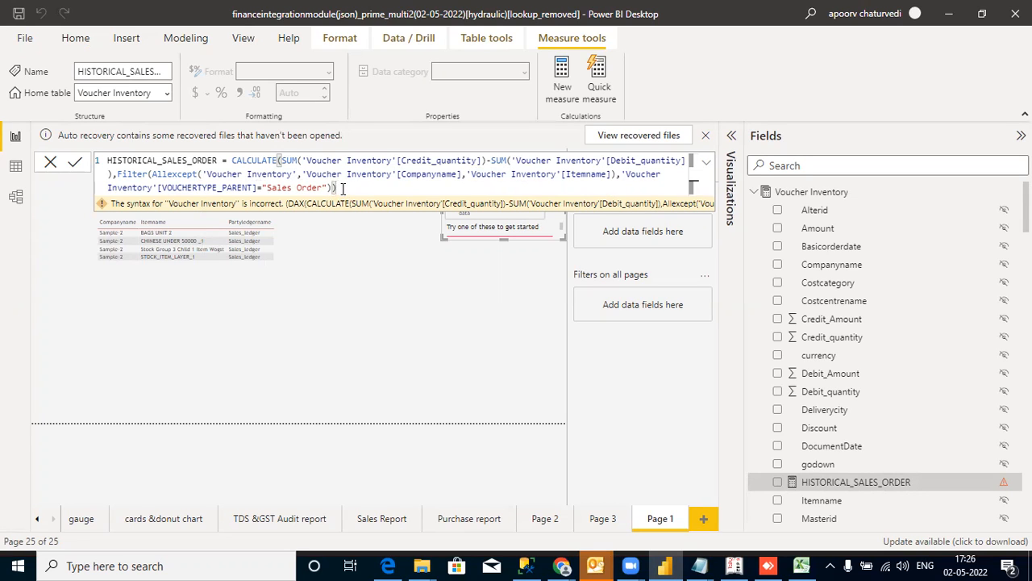
Copy the complete HISTORICAL_SALES_ORDER formula and commit the measure
drag(342, 187, 108, 163)
key(ctrl+c)
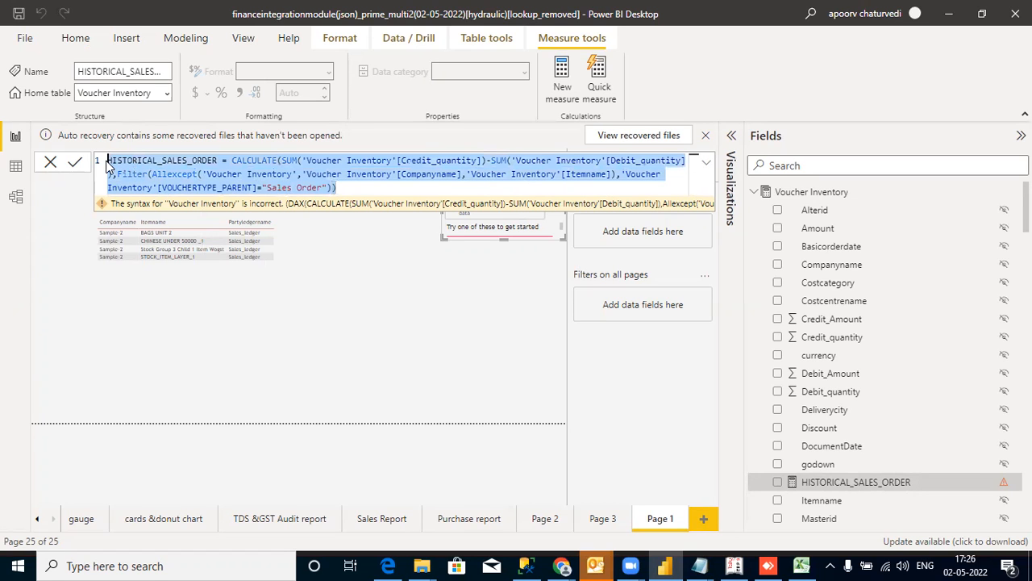
click(351, 300)
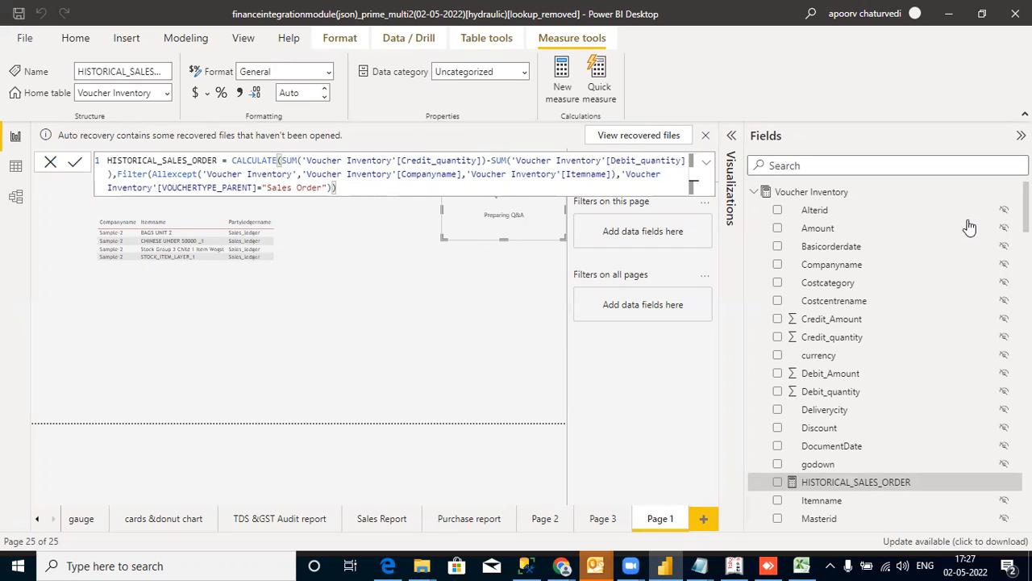
Create a new measure in the Voucher Inventory table and replace its default text with the copied formula
click(861, 194)
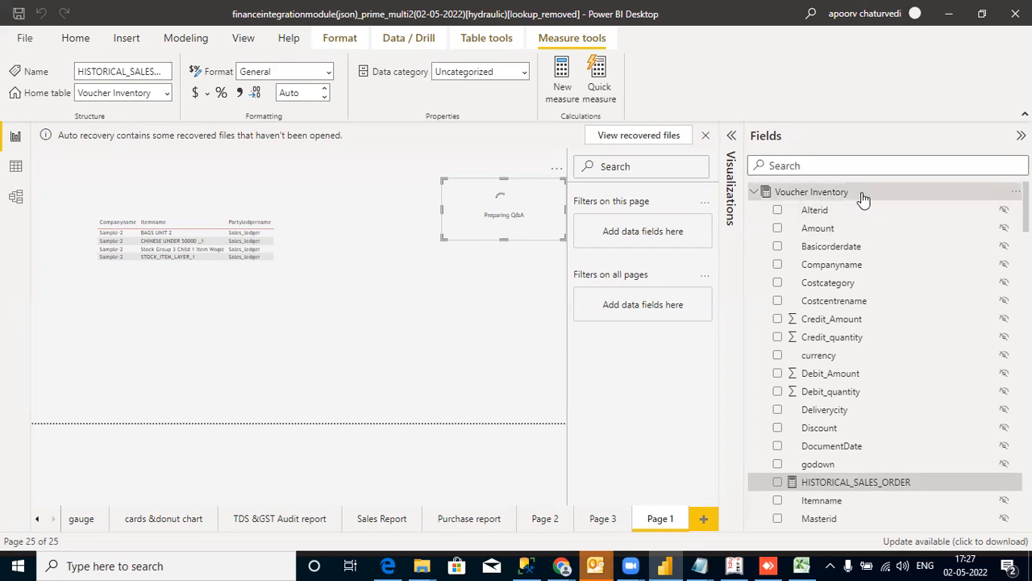
click(845, 300)
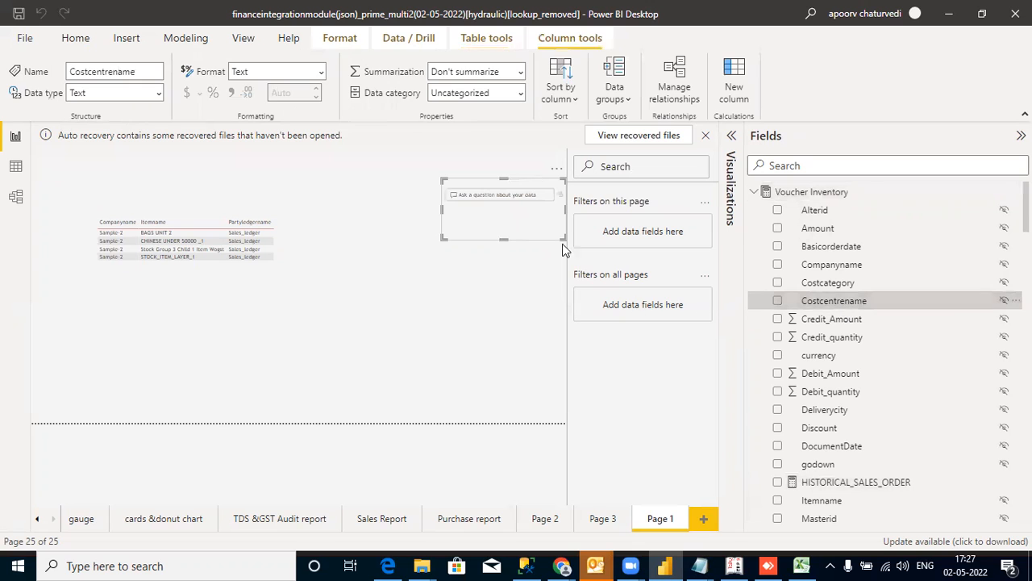
click(181, 38)
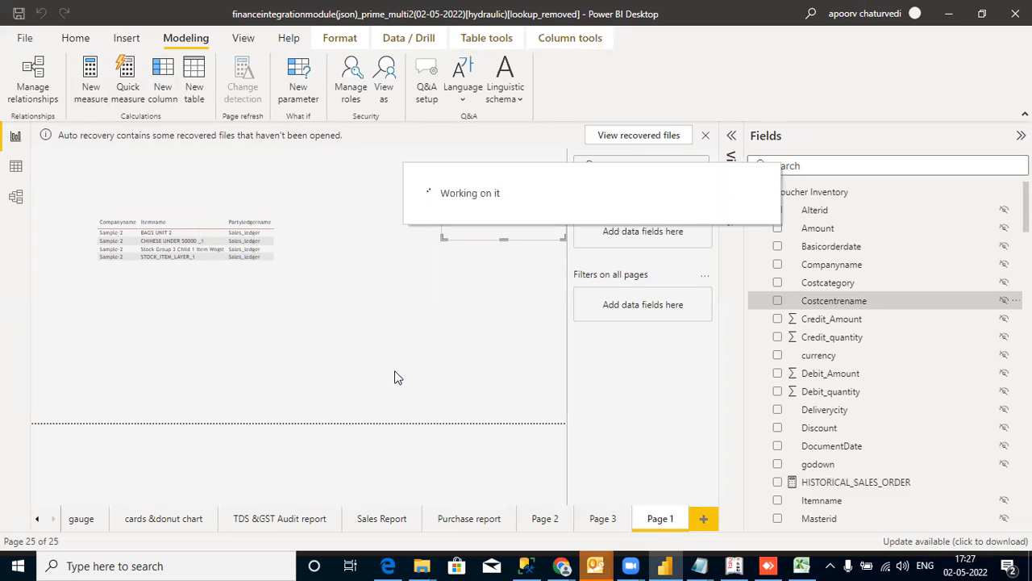
click(801, 565)
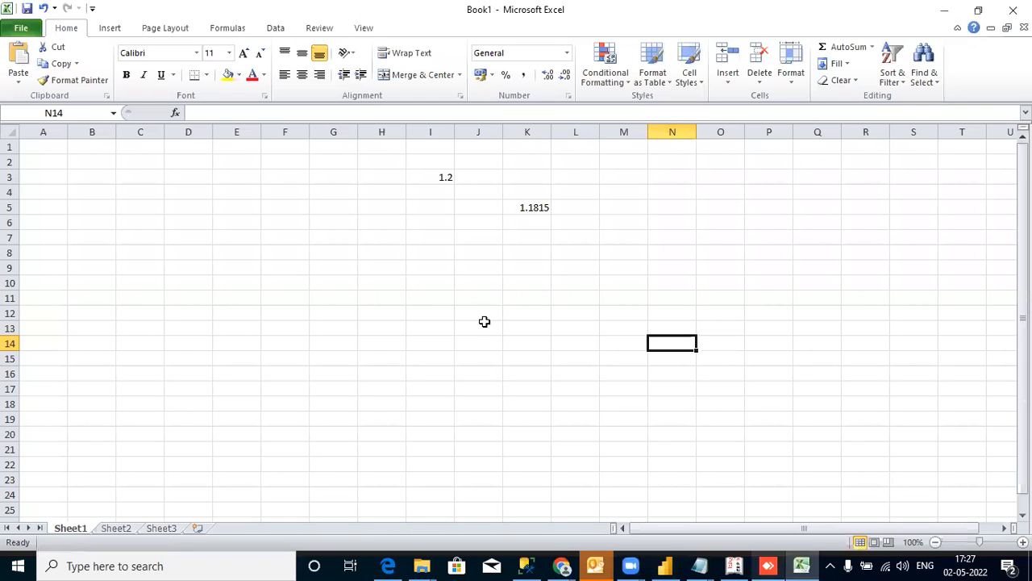
click(672, 562)
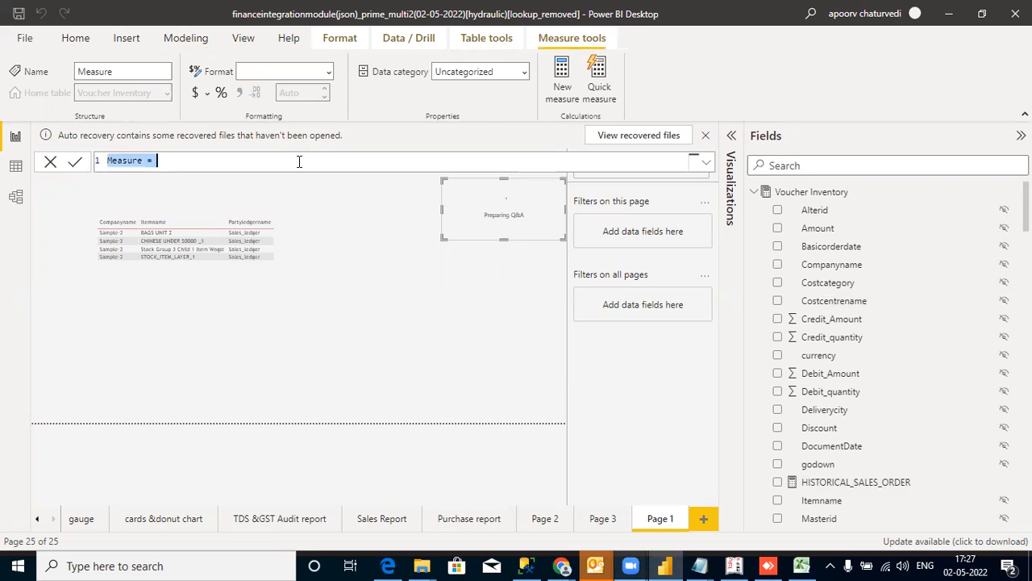
click(300, 159)
shift+click(103, 166)
key(ctrl+v)
Rename the pasted measure HISTORICAL_SALES and change its VOUCHERTYPE_PARENT condition to "Sales"
click(217, 160)
key(BackSpace)
key(BackSpace)
key(BackSpace)
key(BackSpace)
key(BackSpace)
key(BackSpace)
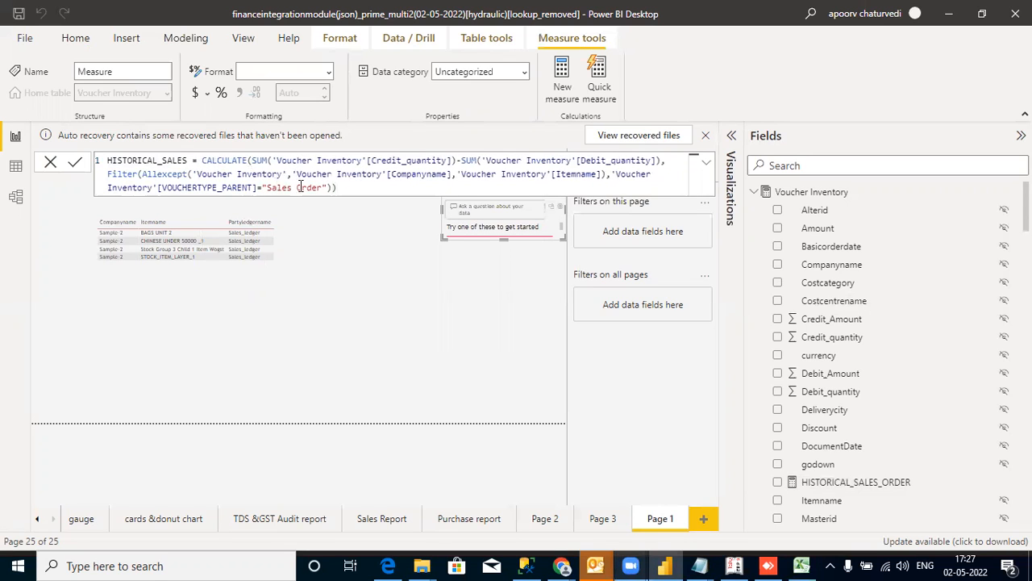
drag(321, 187, 292, 190)
key(BackSpace)
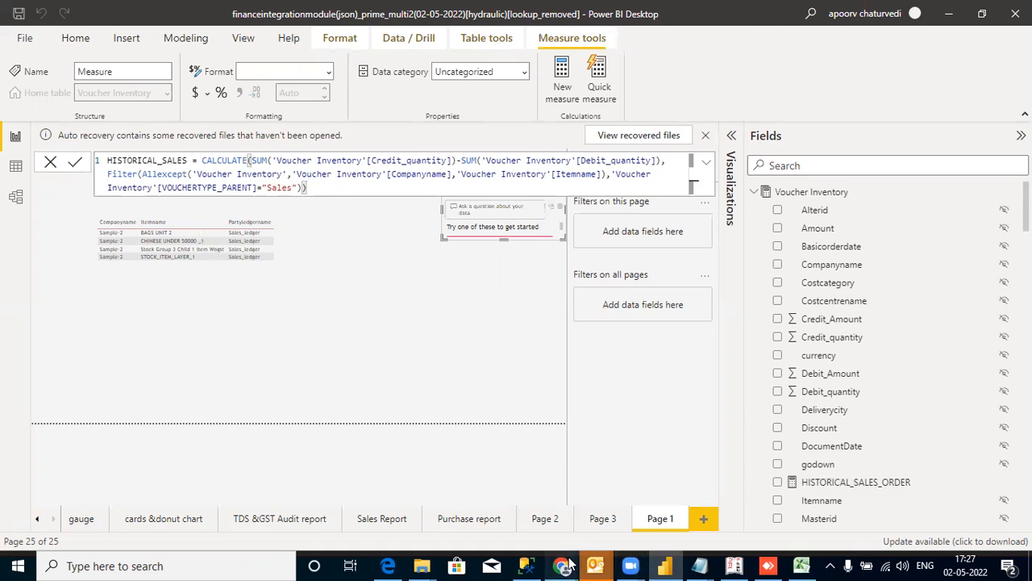
Check the order-planning table image in WhatsApp in Chrome, return to Power BI and commit the HISTORICAL_SALES measure
mouse_move(570, 564)
click(645, 494)
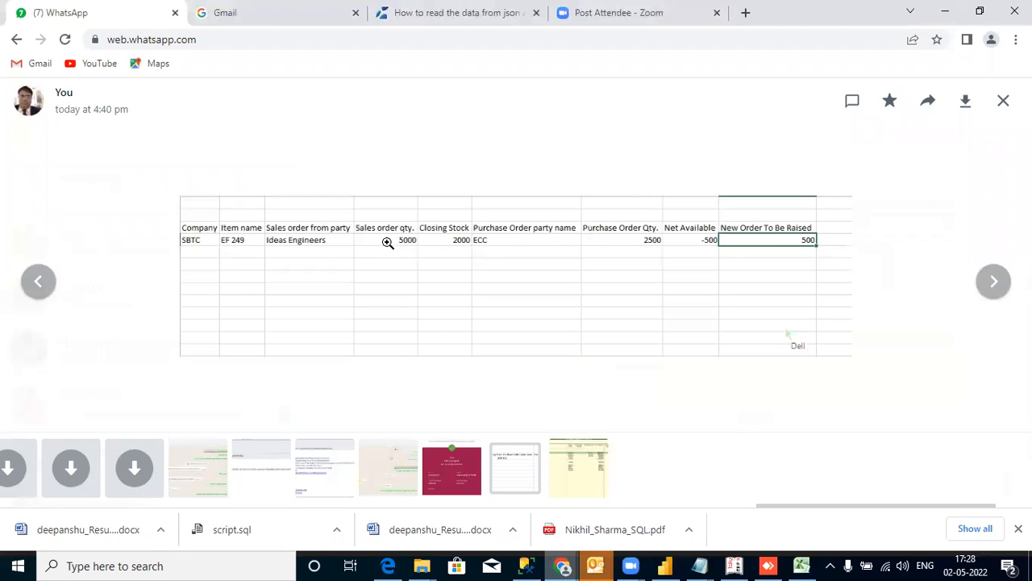
click(664, 565)
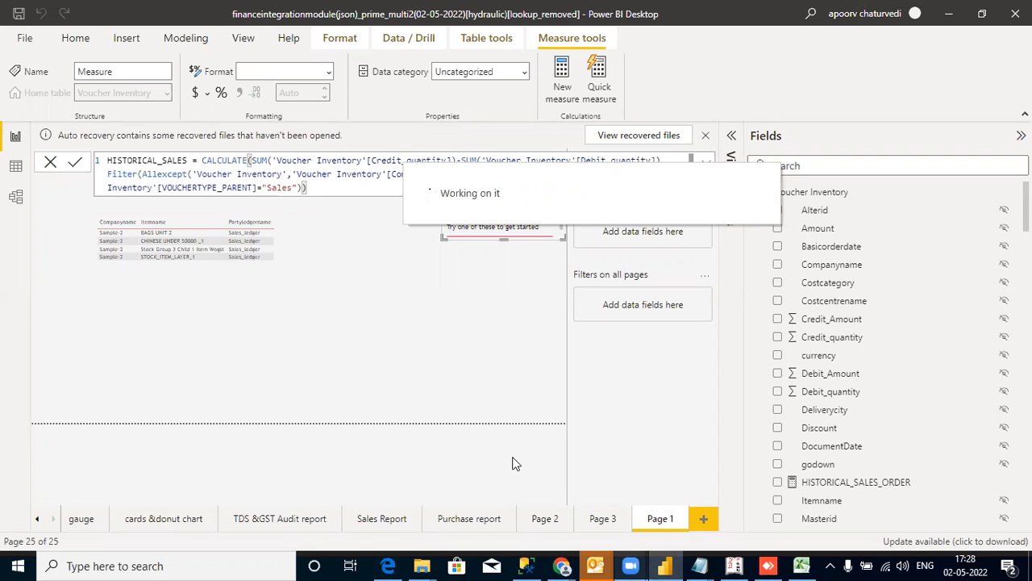
Switch to WhatsApp in Chrome again and examine the sales order, closing stock and purchase order columns
click(802, 565)
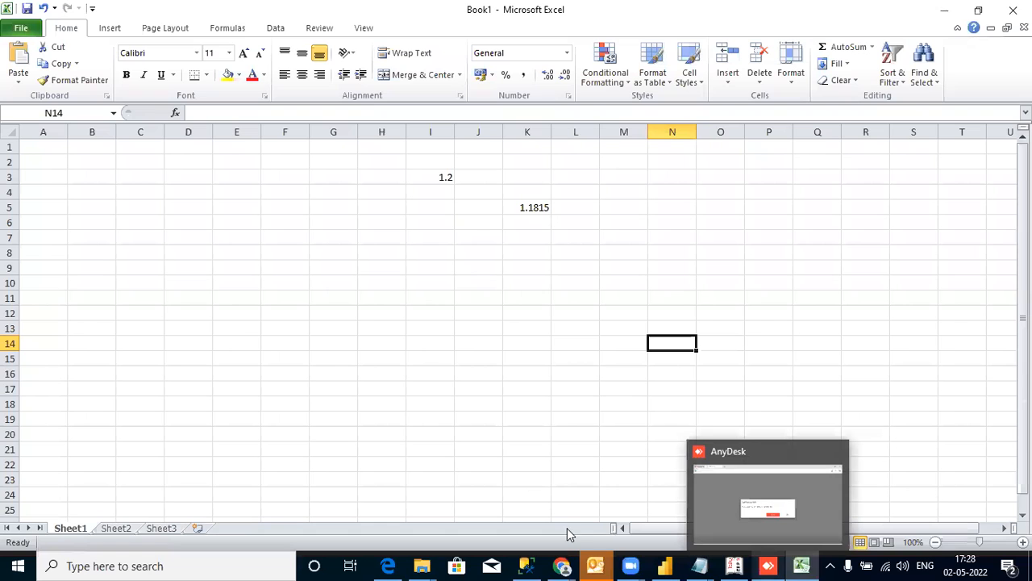
click(562, 566)
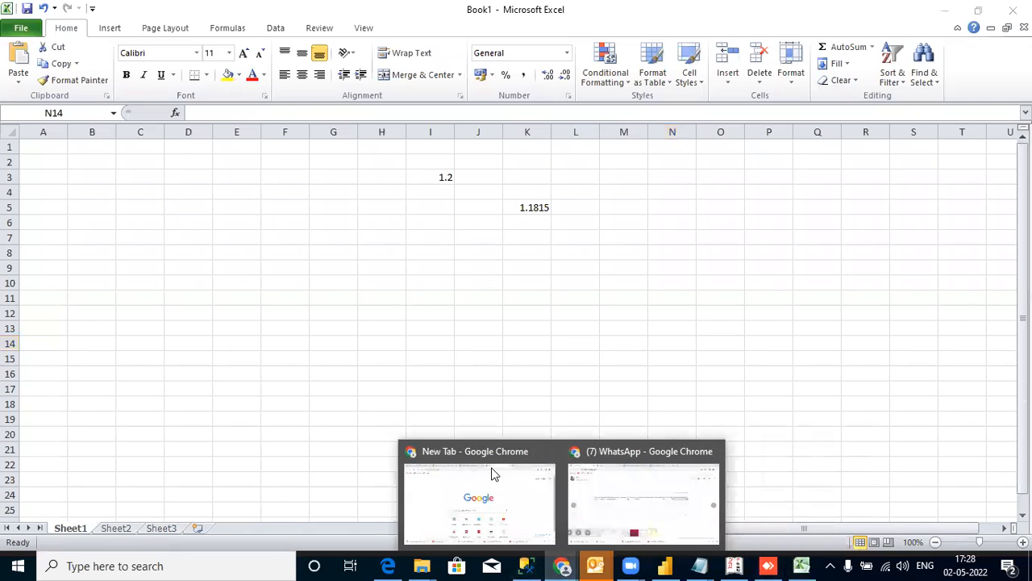
click(587, 496)
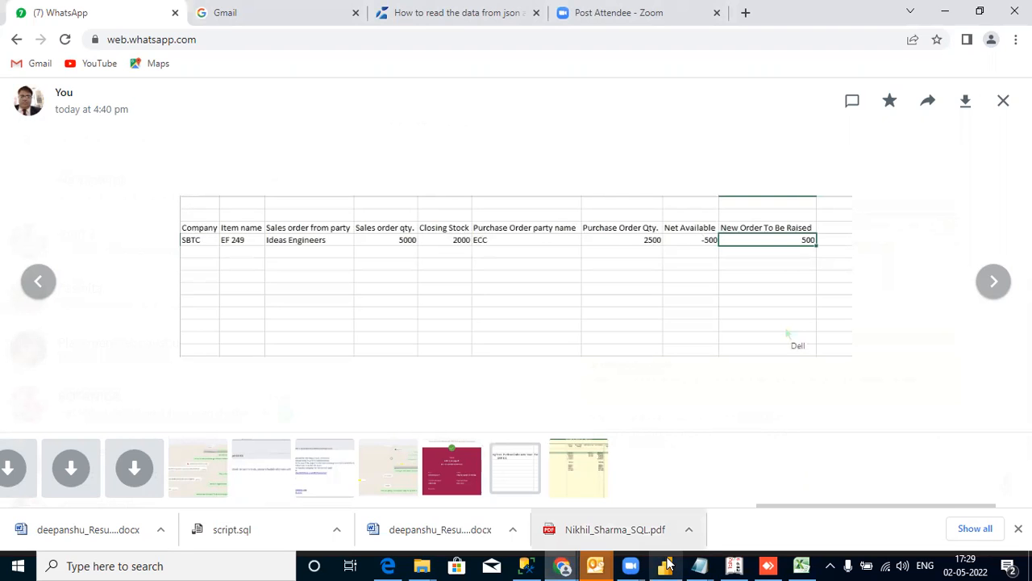
Switch back to Power BI, select the table visual and create a new measure in the Voucher Inventory table
key(alt+Tab)
click(451, 358)
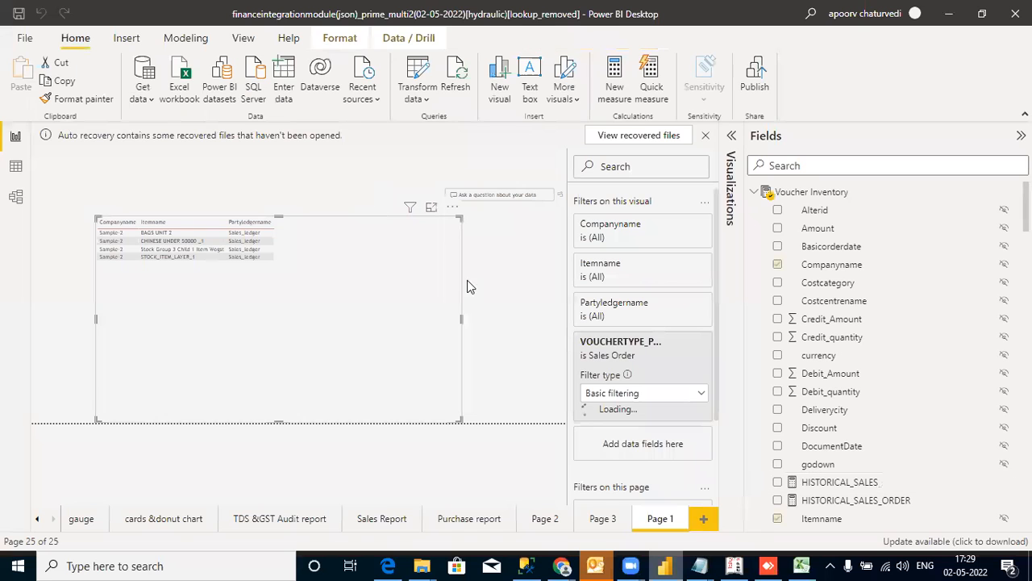
click(819, 500)
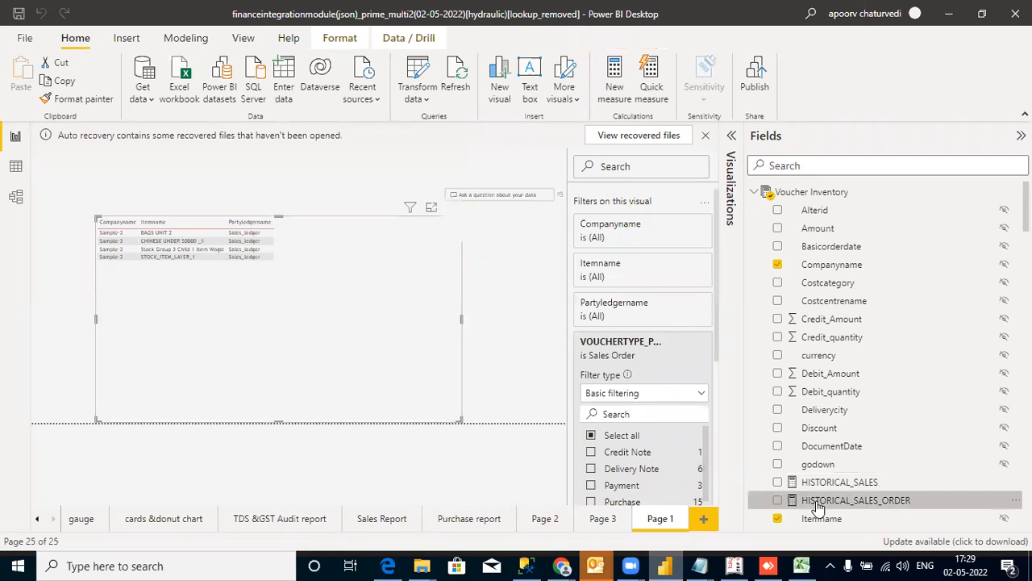
click(820, 484)
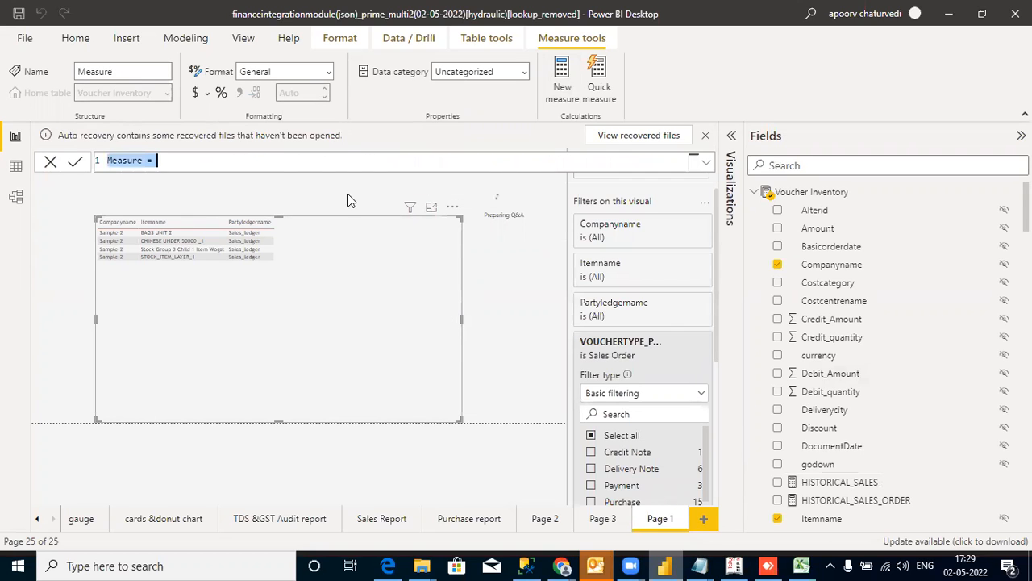
Replace the new measure's default text with Pending_sales_order_qty, set equal to 'Voucher Inventory'[HISTORICAL_SALES_ORDER]
click(143, 161)
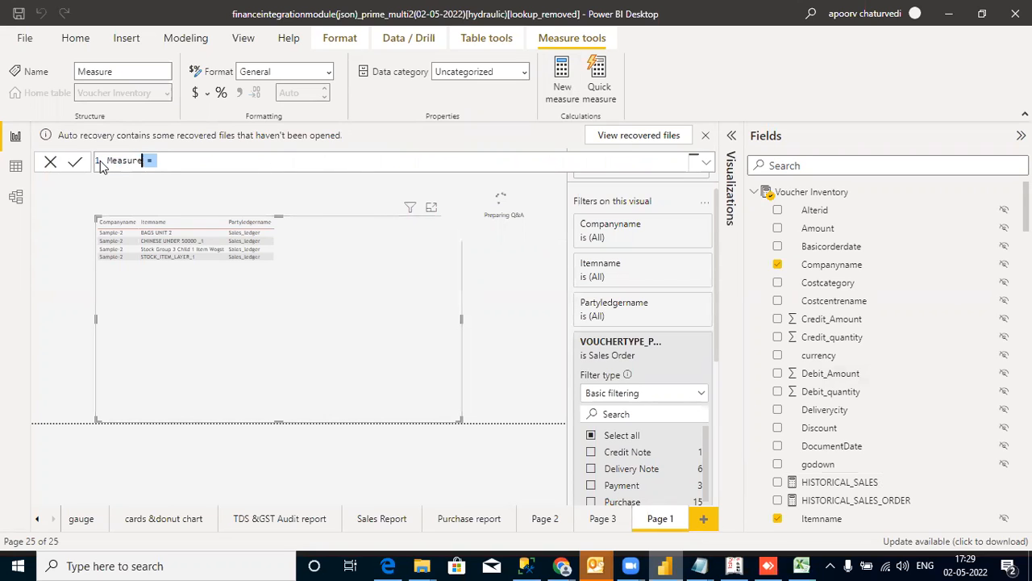
click(100, 160)
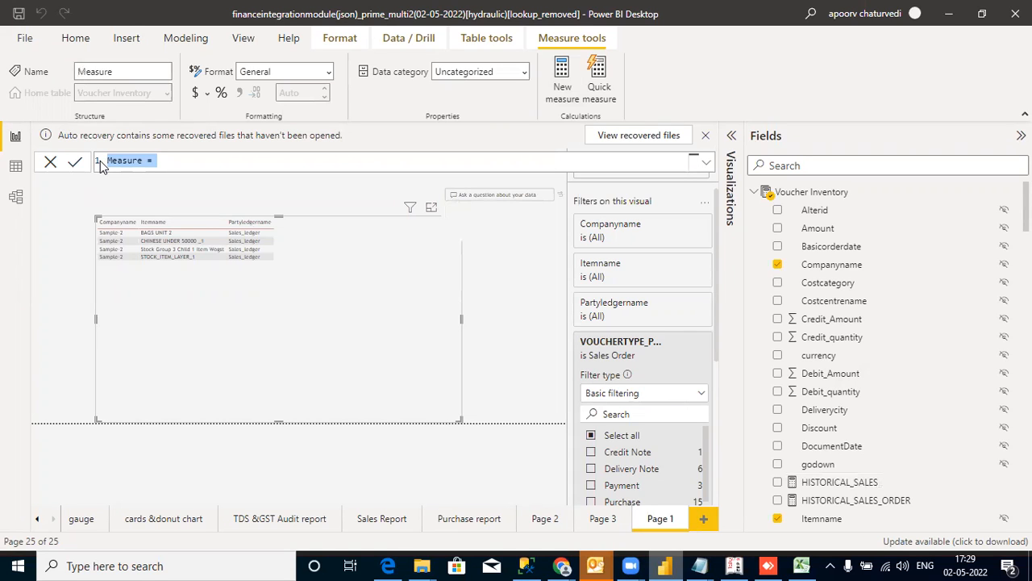
text(Pen di)
text(r)
key(BackSpace)
key(BackSpace)
key(BackSpace)
key(BackSpace)
text(ding_sale)
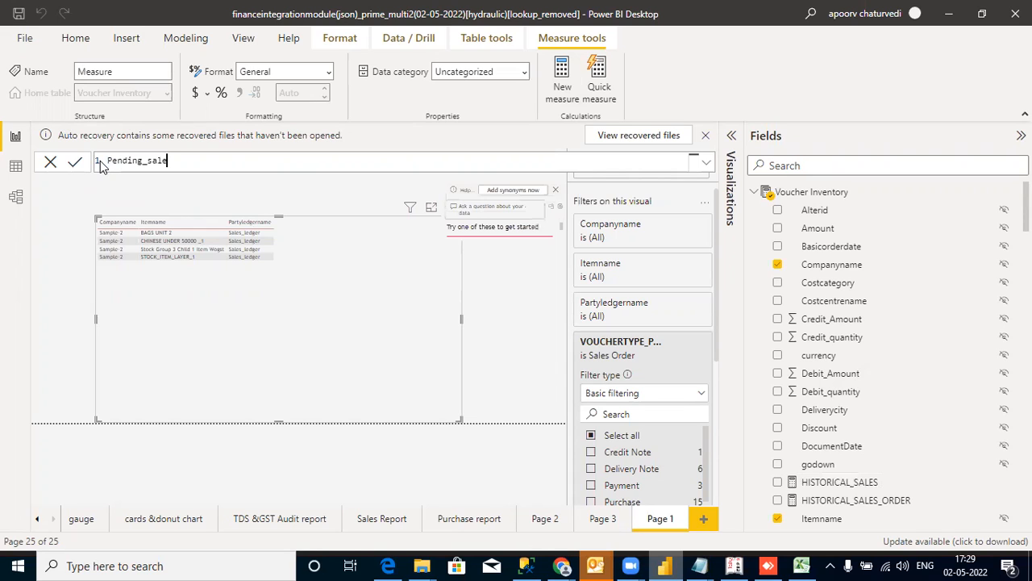
text(s_order_qty=his)
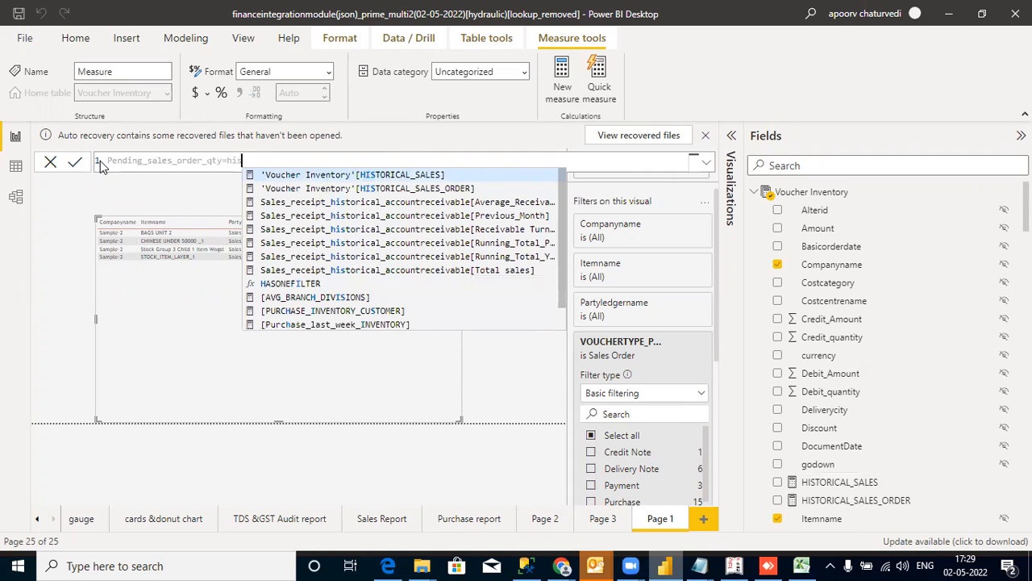
click(389, 188)
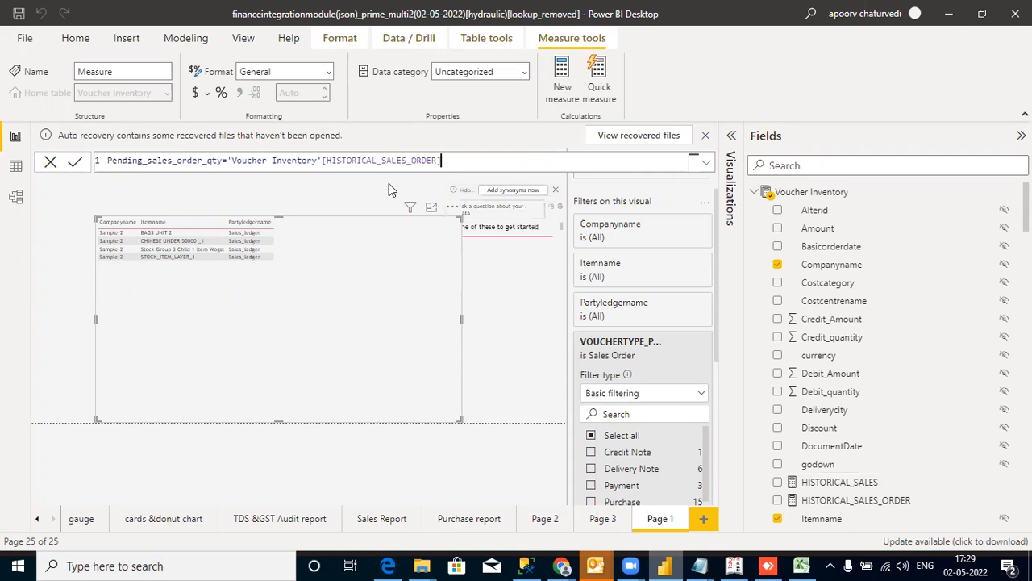
double_click(442, 171)
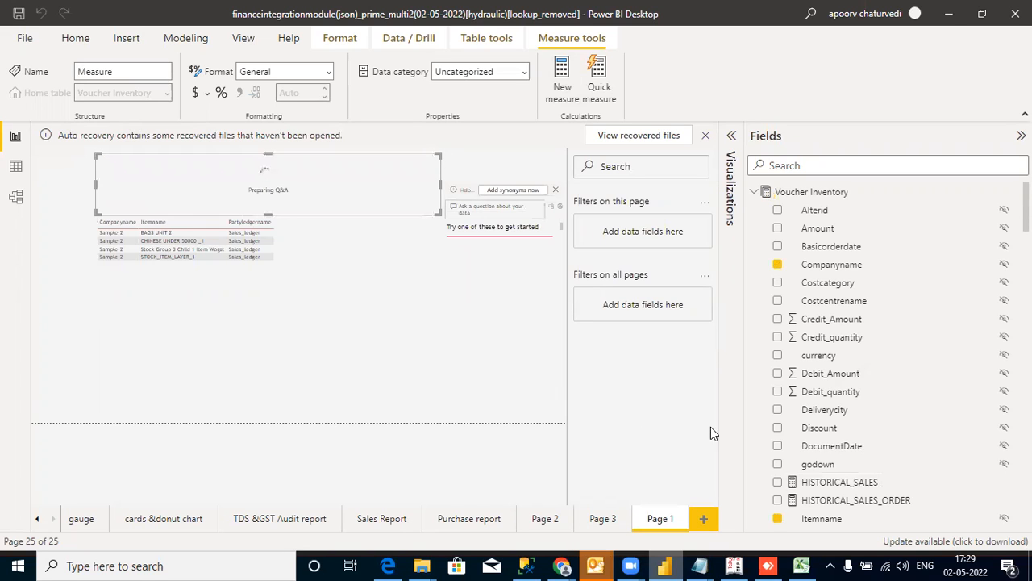
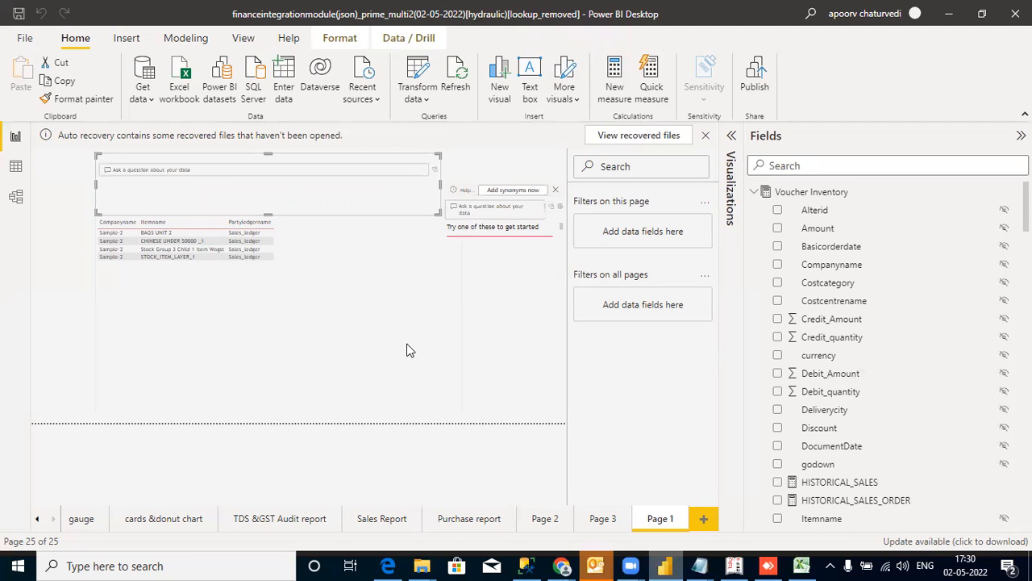
Open the HISTORICAL_SALES measure's formula and dismiss the auto recovery notice, choosing to remove the recovered files
click(843, 485)
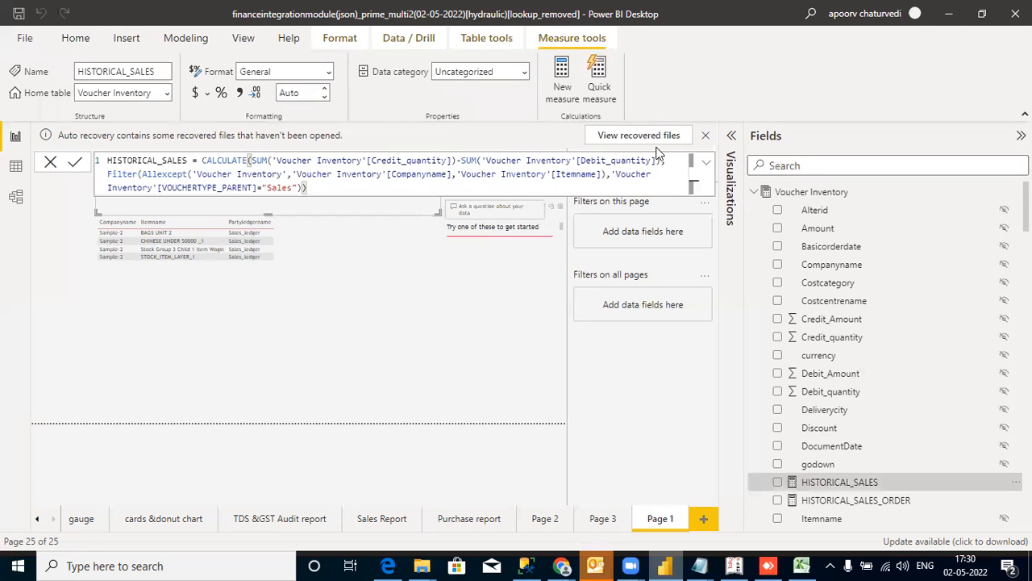
click(705, 138)
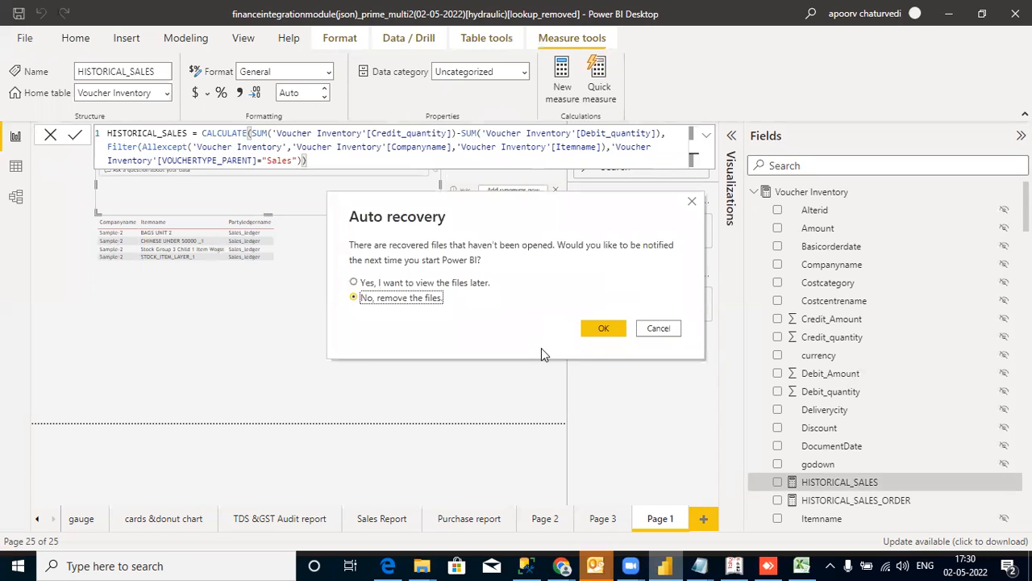
click(591, 328)
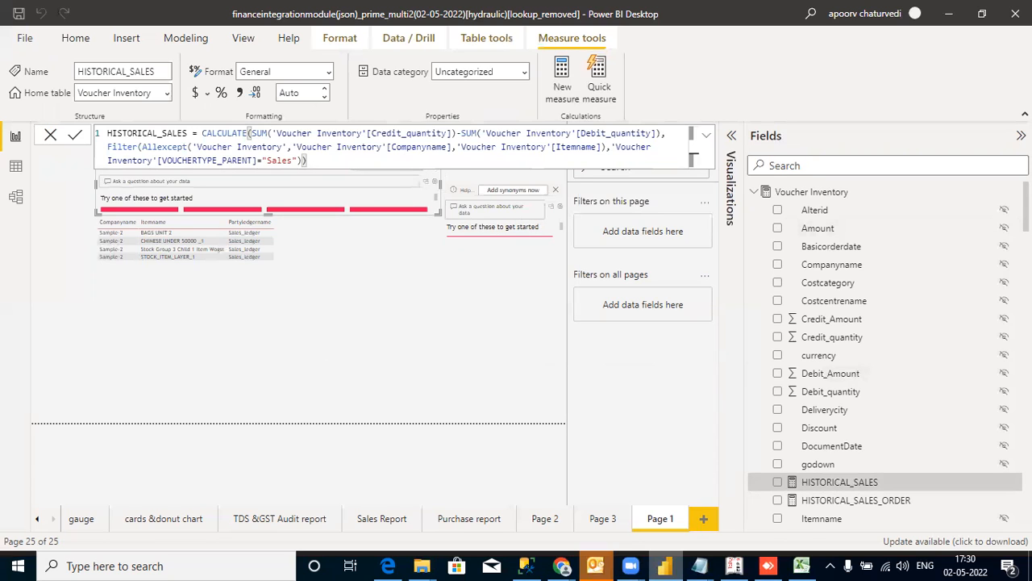
Complete the Pending_sales_order_qty measure formula by subtracting 'Voucher Inventory'[HISTORICAL_SALES] from HISTORICAL_SALES_ORDER
scroll(887, 355, down, 3)
scroll(970, 304, down, 1)
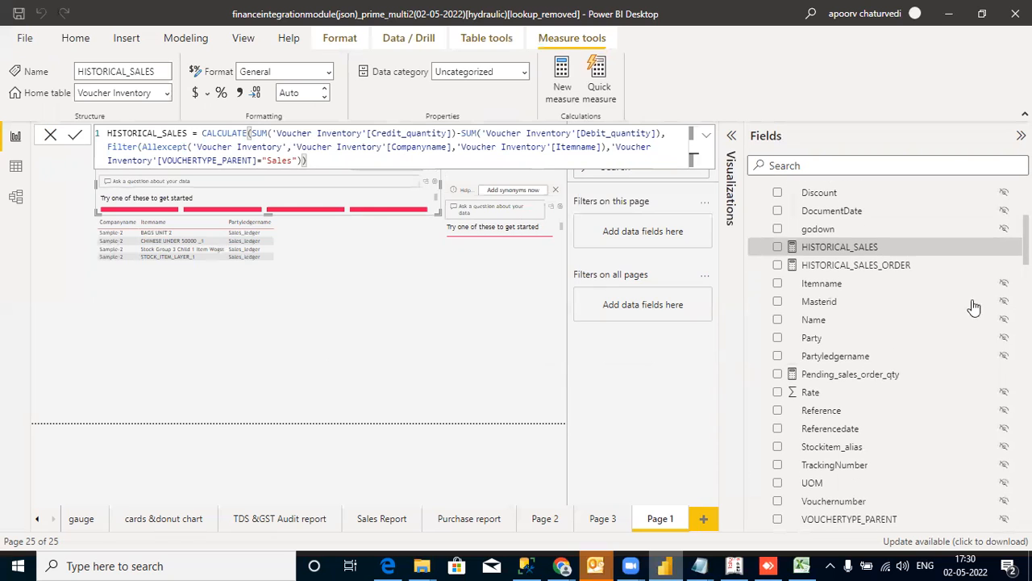
click(881, 381)
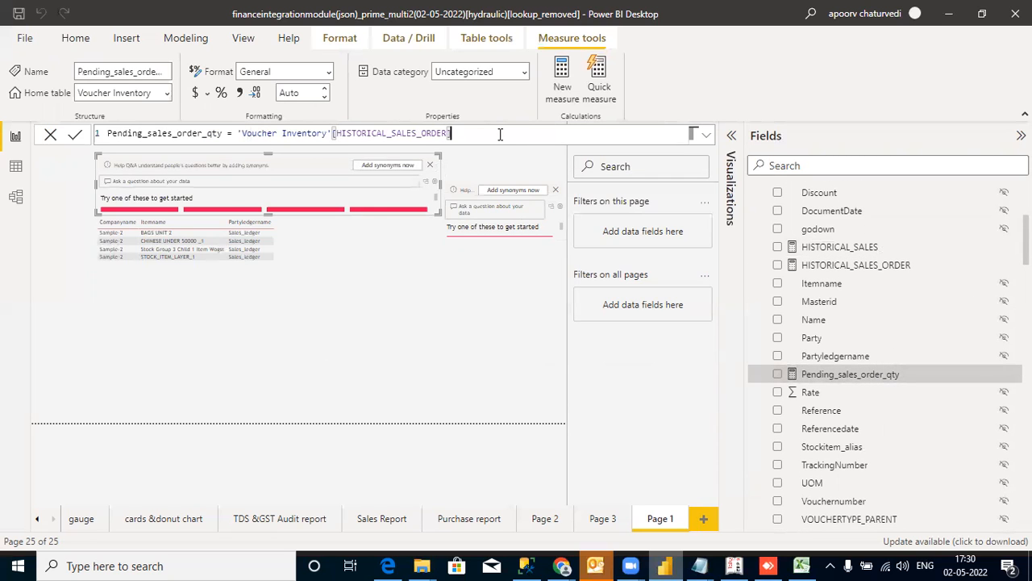
text(-histori)
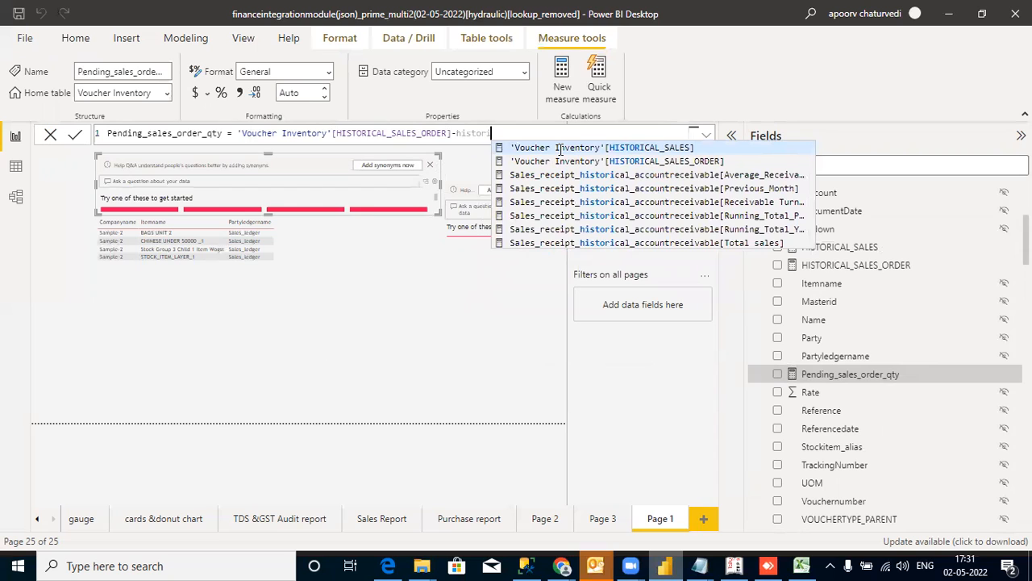
double_click(560, 148)
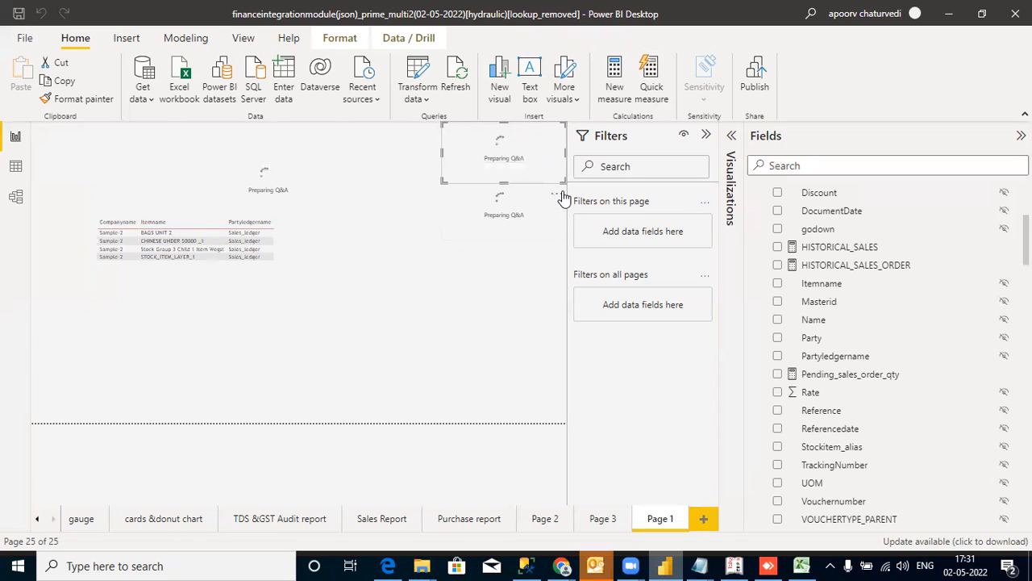
Remove the upper small Q&A visual and the wide Q&A visual above the table from Page 1
click(558, 196)
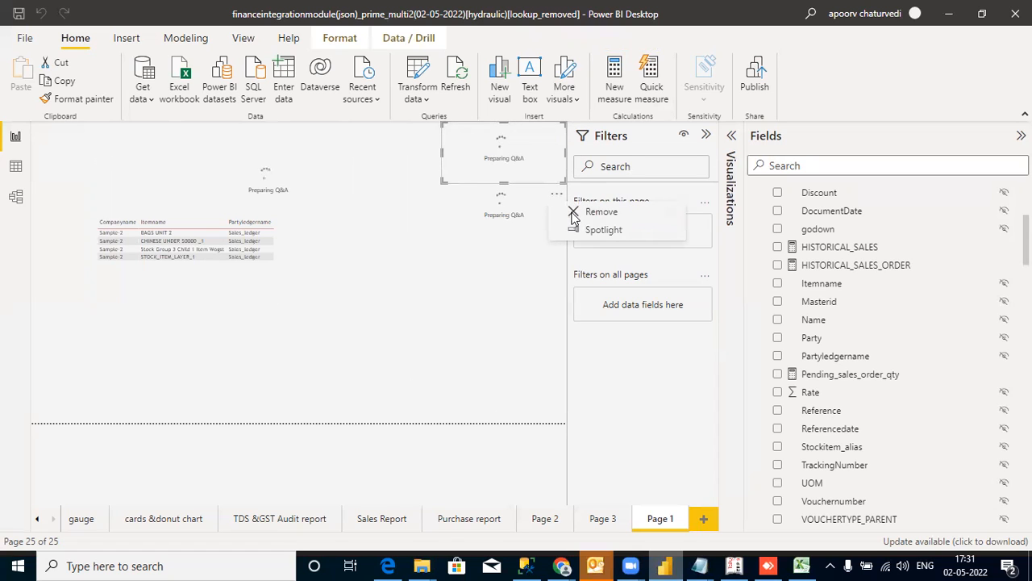
click(570, 213)
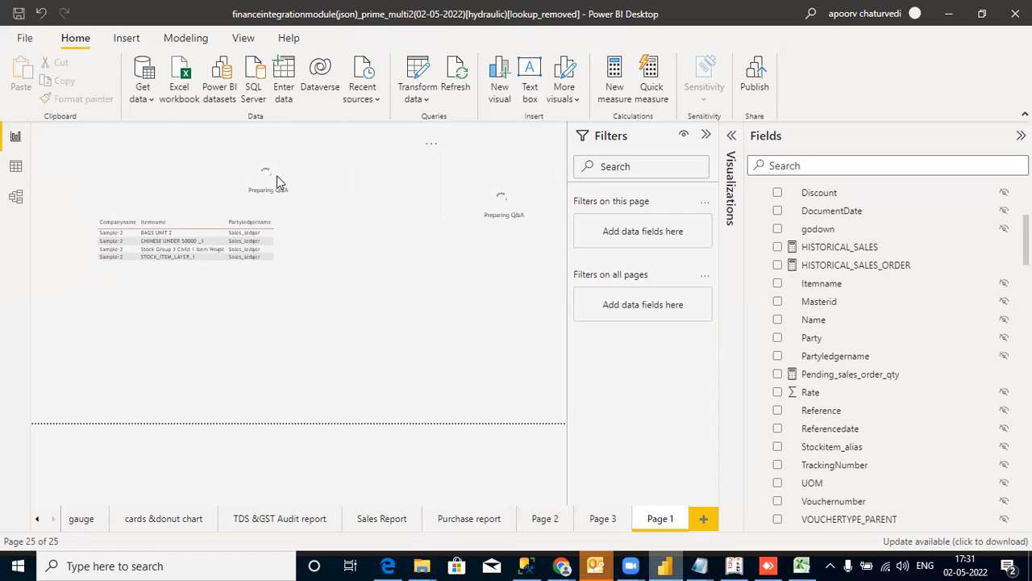
click(398, 161)
click(429, 149)
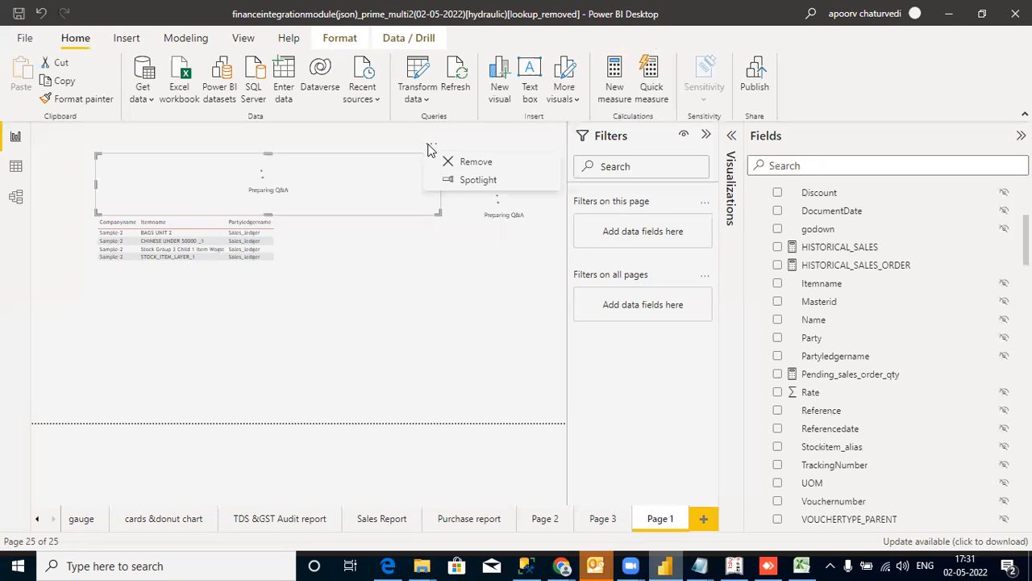
click(446, 163)
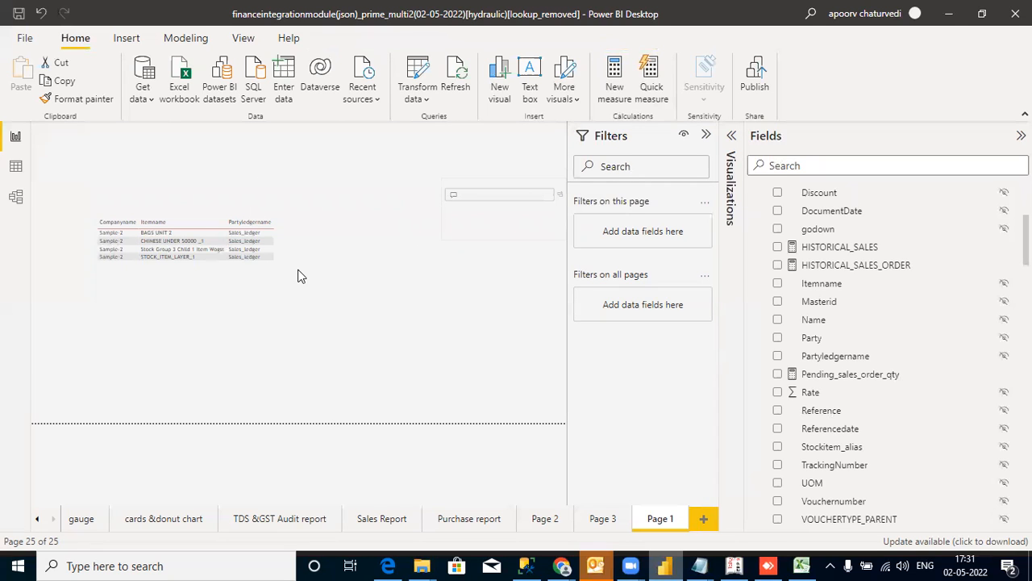
Move the table visual toward the page's left edge and add the Pending_sales_order_qty measure to it
click(454, 228)
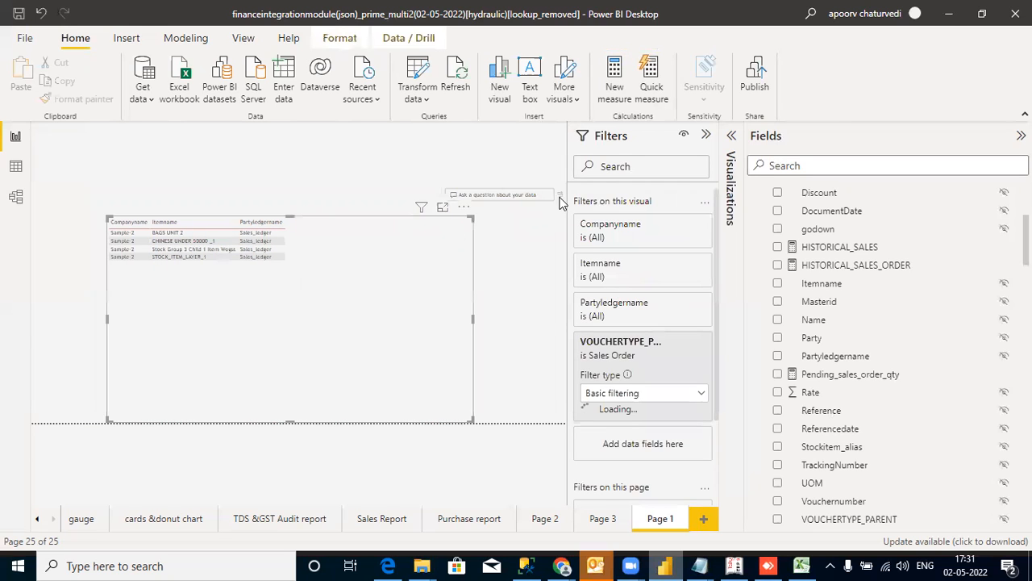
drag(443, 292, 389, 295)
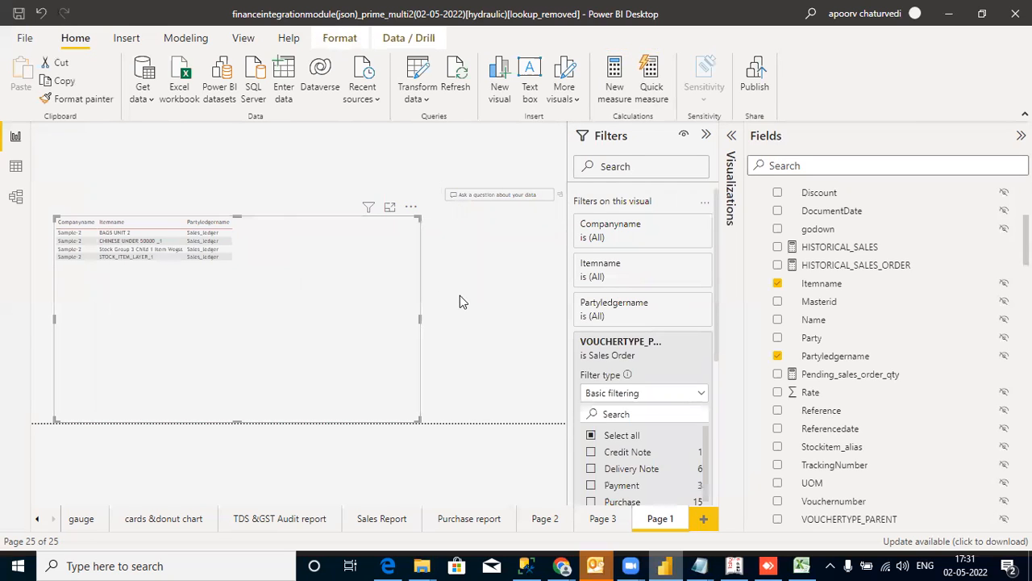
click(778, 375)
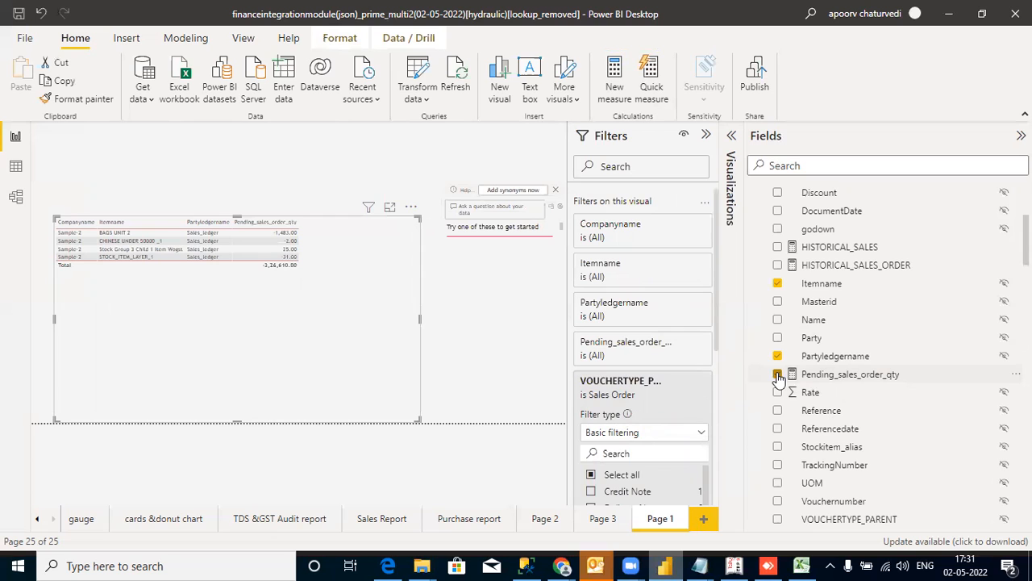
Compare the formulas of the HISTORICAL_SALES_ORDER and HISTORICAL_SALES measures
click(827, 375)
click(840, 267)
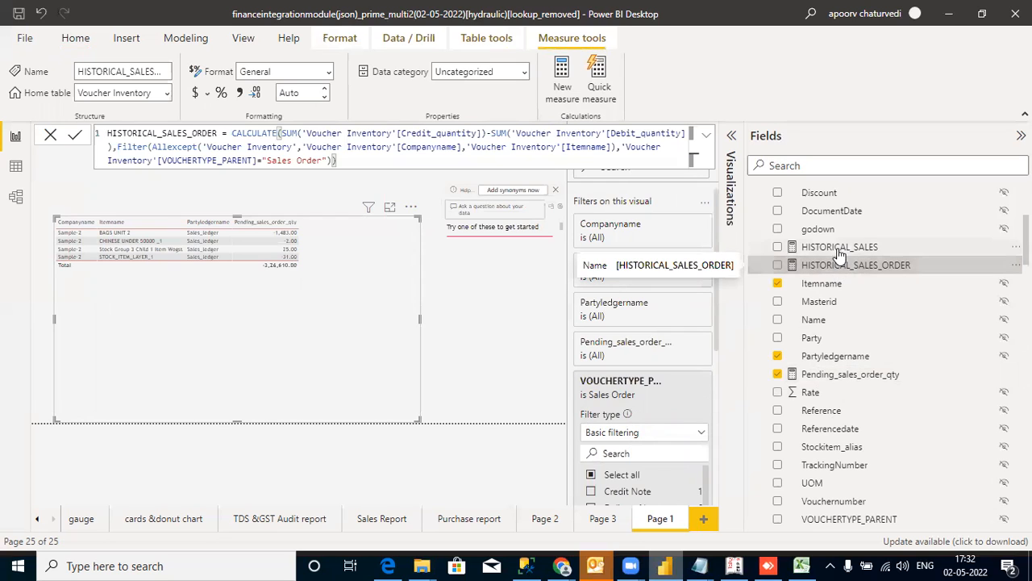
click(839, 249)
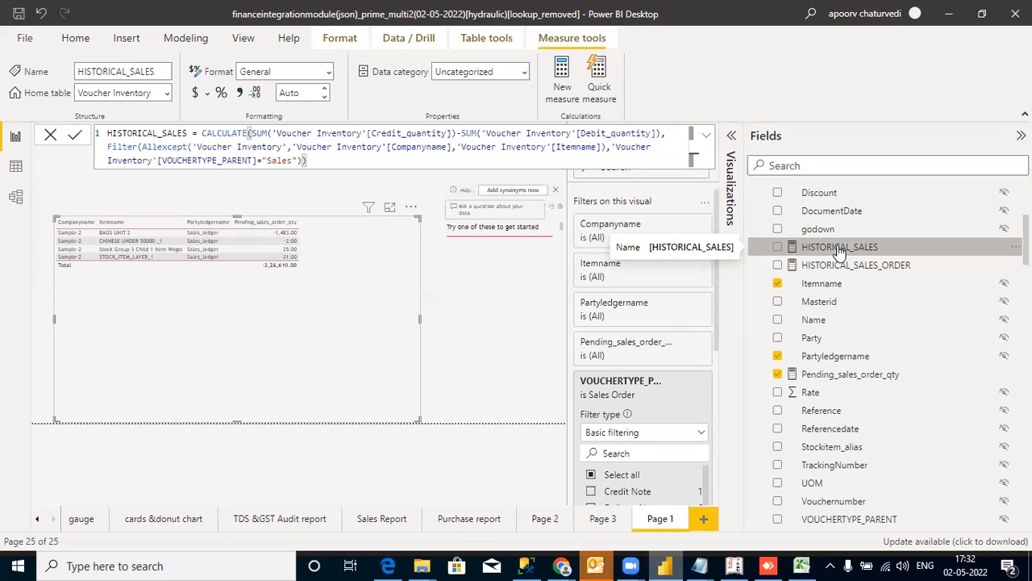
click(838, 266)
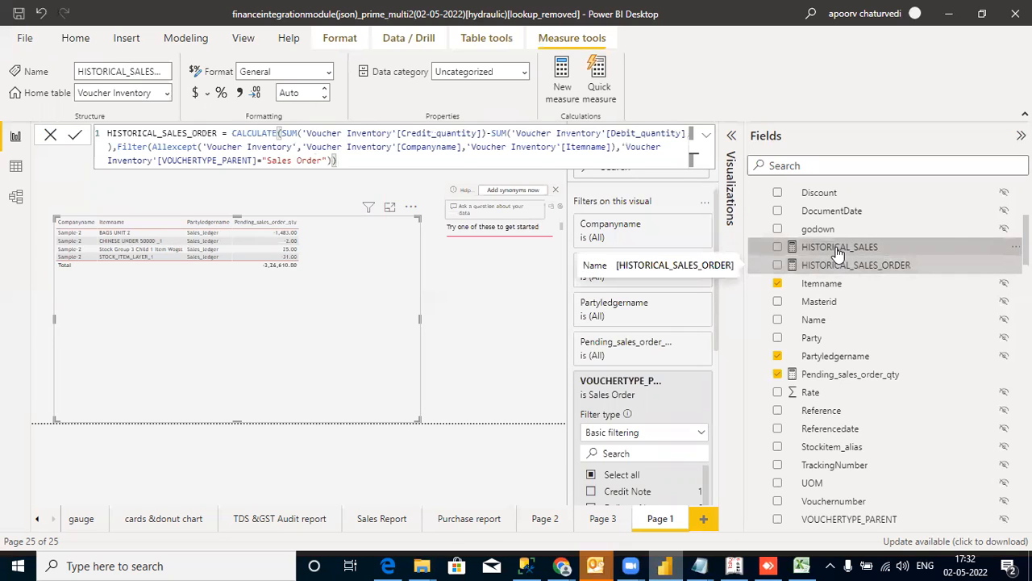
click(837, 252)
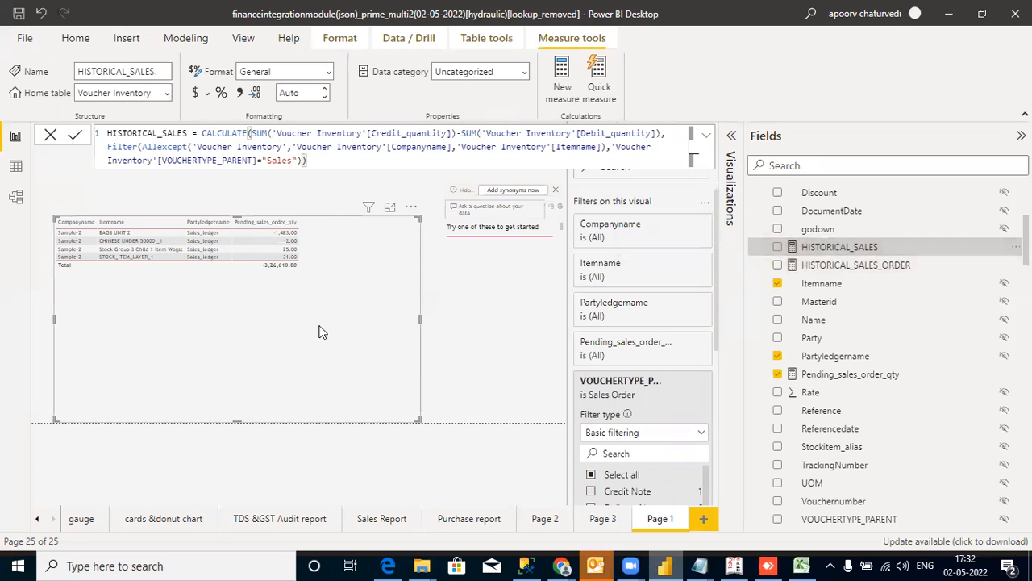
Filter the table visual to rows where Pending_sales_order_qty is greater than 0
mouse_move(719, 315)
mouse_down()
mouse_move(719, 458)
mouse_move(719, 322)
mouse_up()
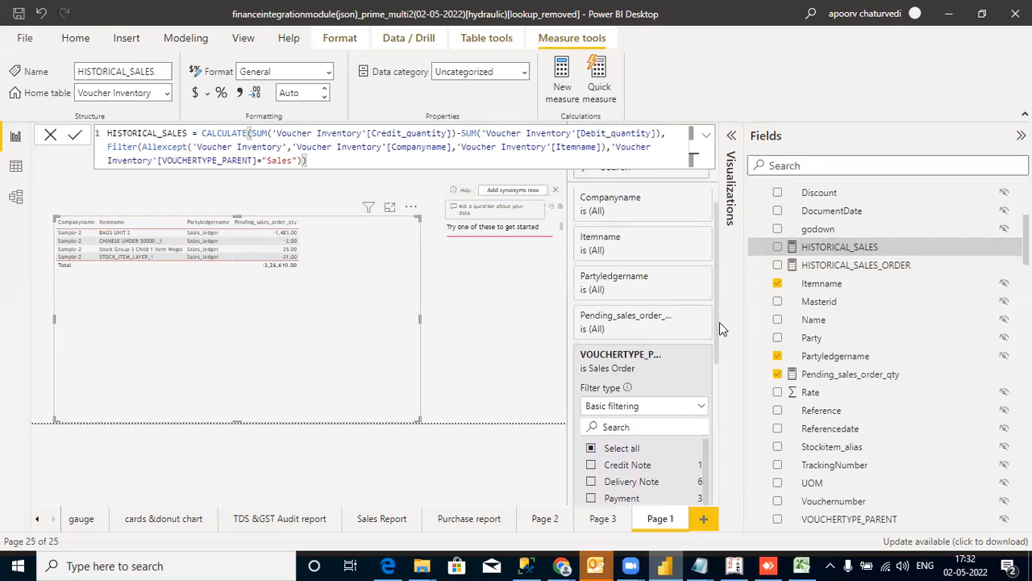
click(683, 316)
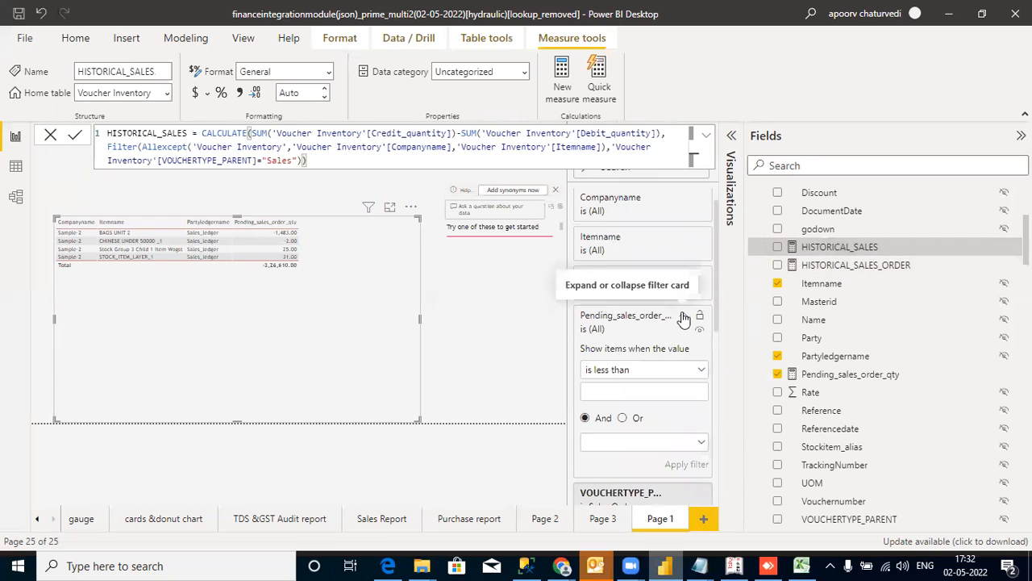
click(700, 373)
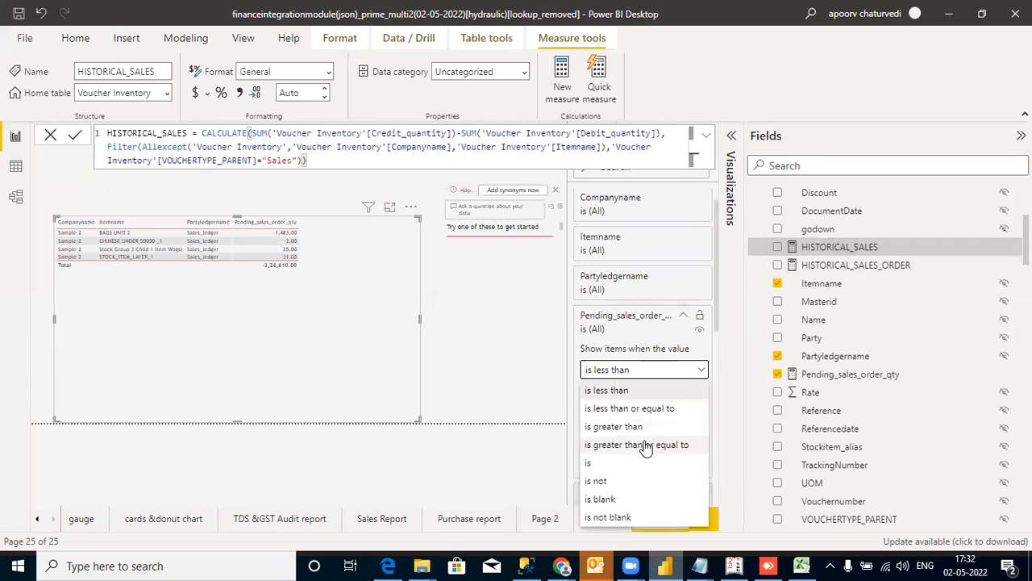
click(614, 426)
click(621, 392)
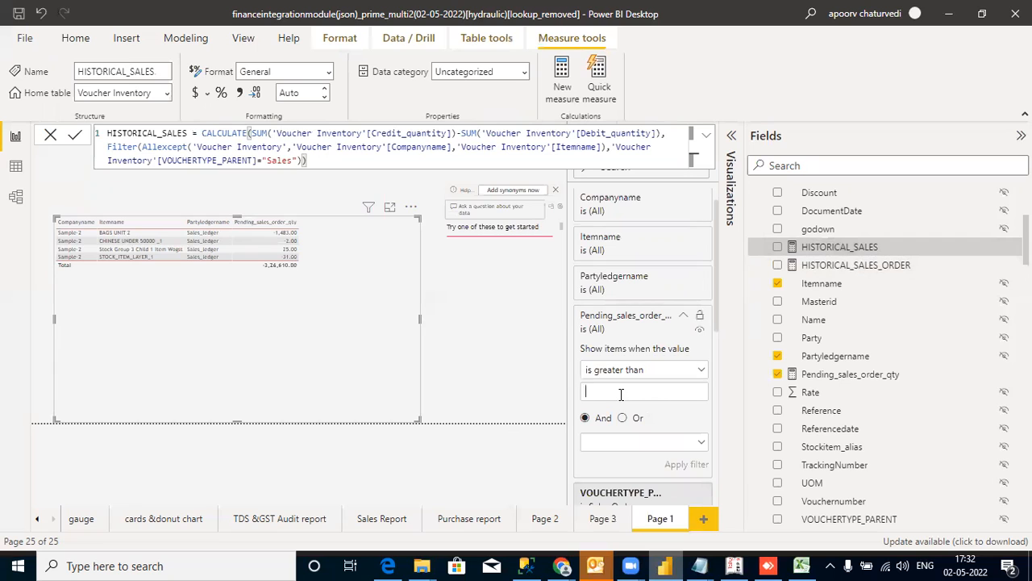
text(0)
click(676, 465)
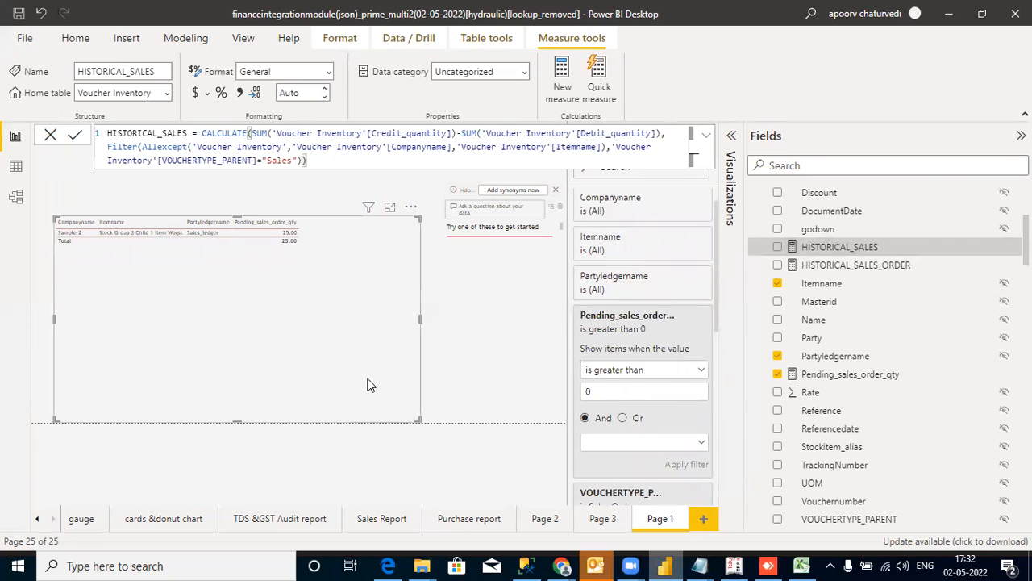
click(703, 370)
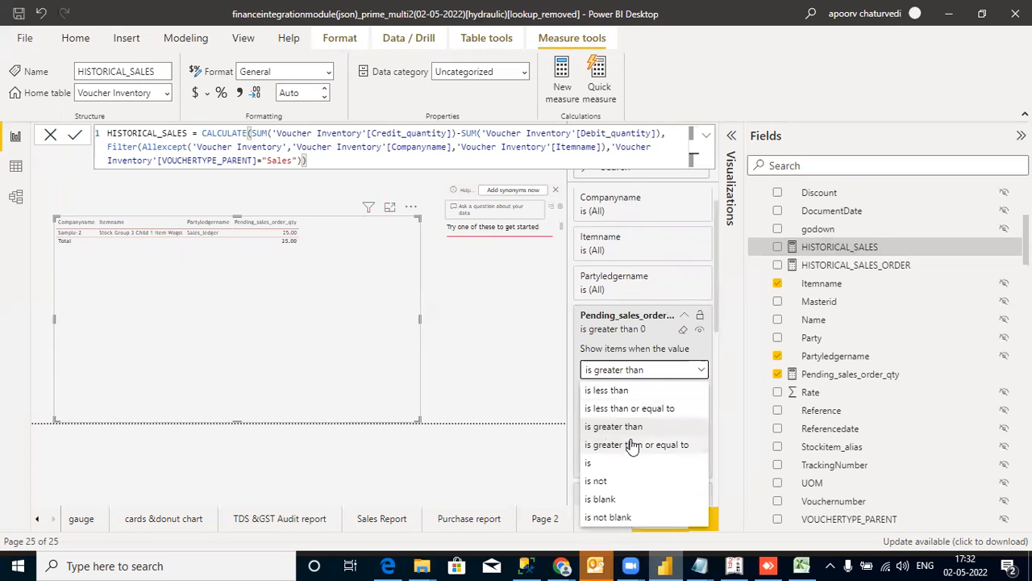
click(334, 368)
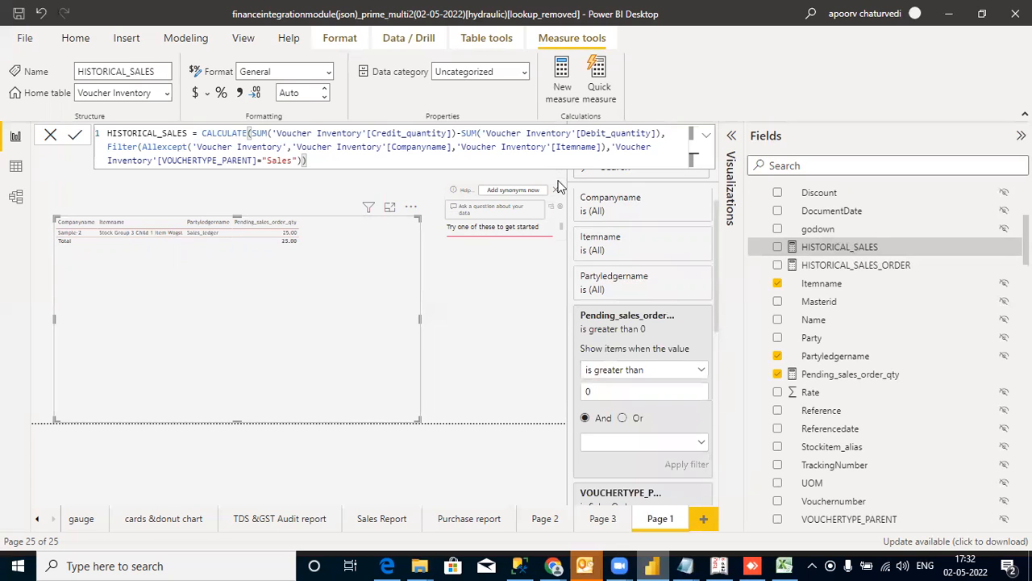
Delete the remaining Q&A visual beside the table on Page 1
click(360, 314)
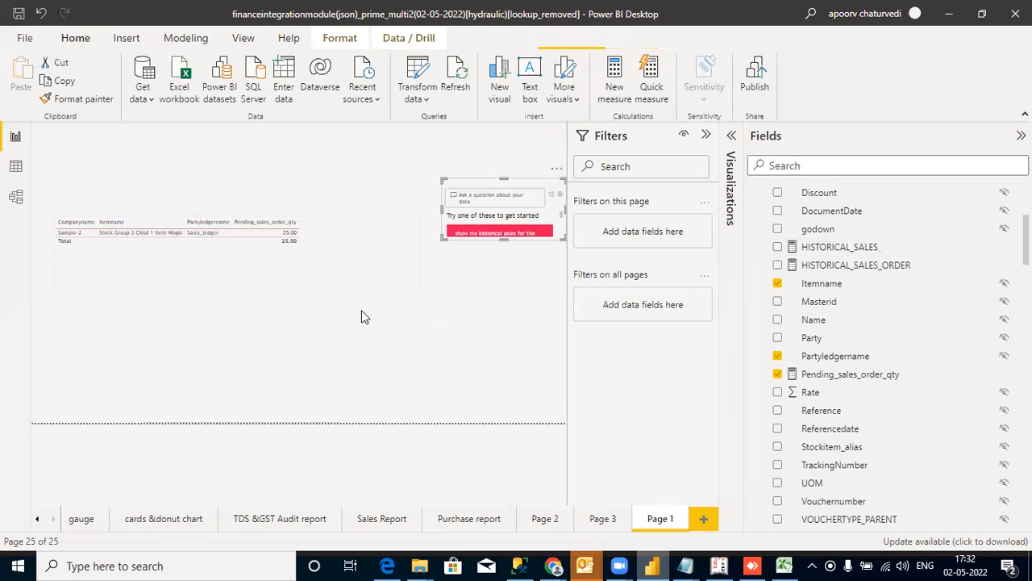
click(520, 225)
click(555, 169)
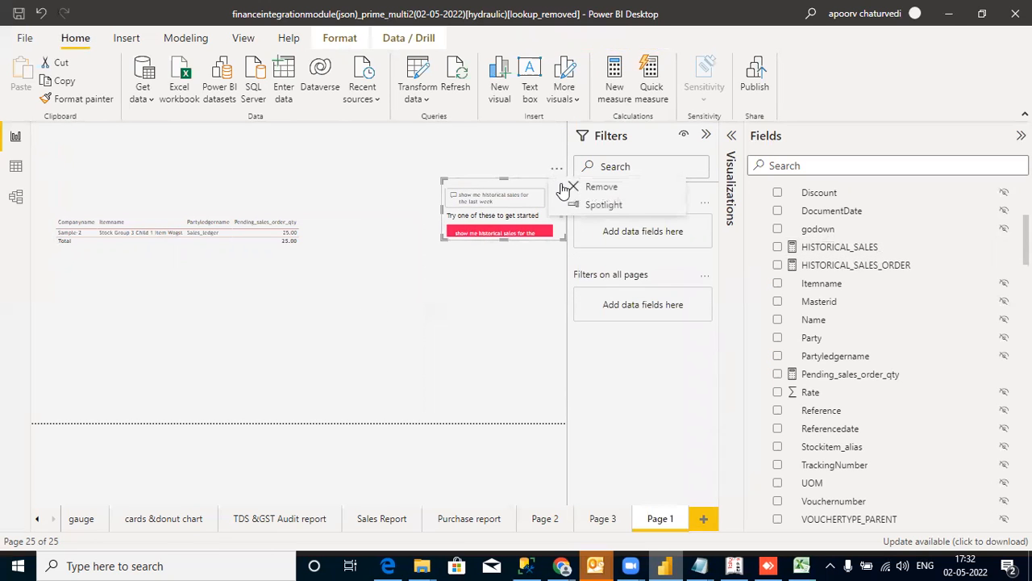
key(Delete)
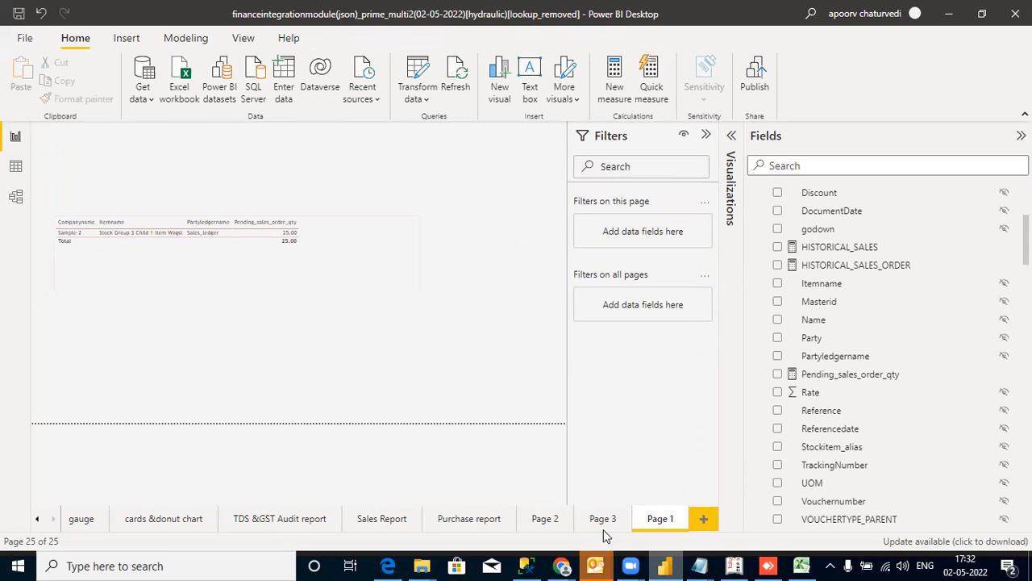
Review the sample order-planning table image in the WhatsApp browser window and return to Power BI Desktop
click(802, 566)
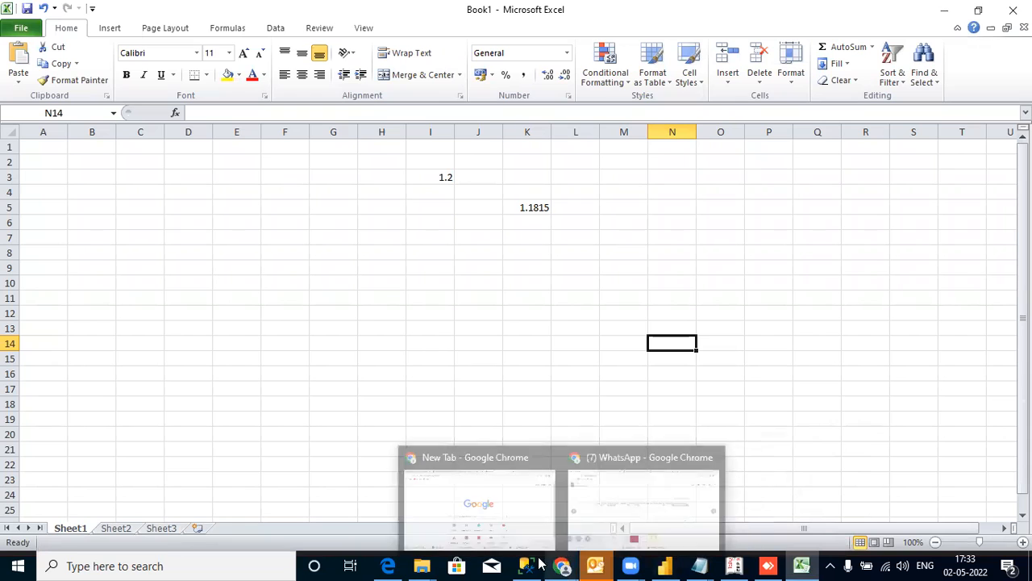
mouse_move(564, 565)
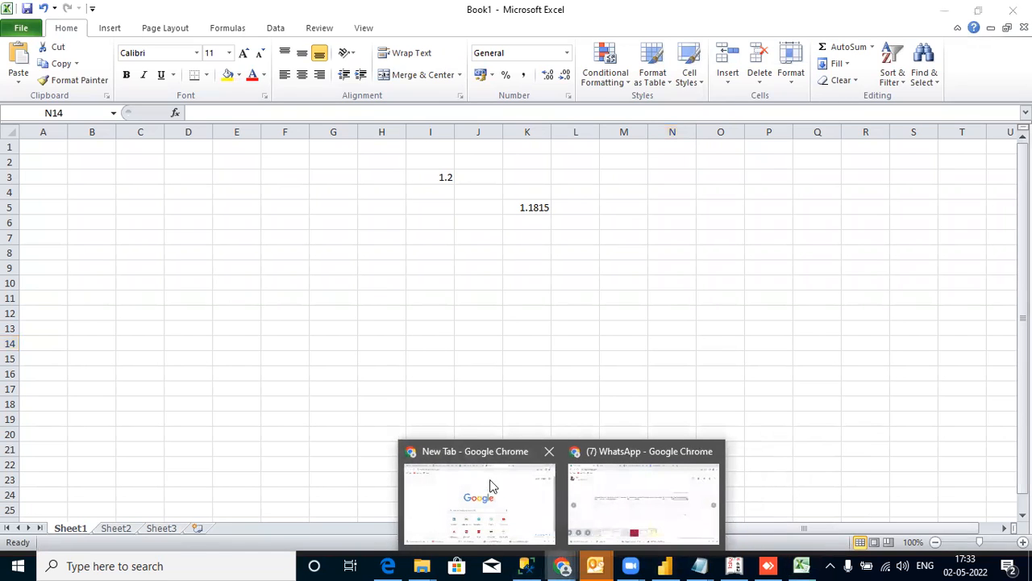
click(627, 504)
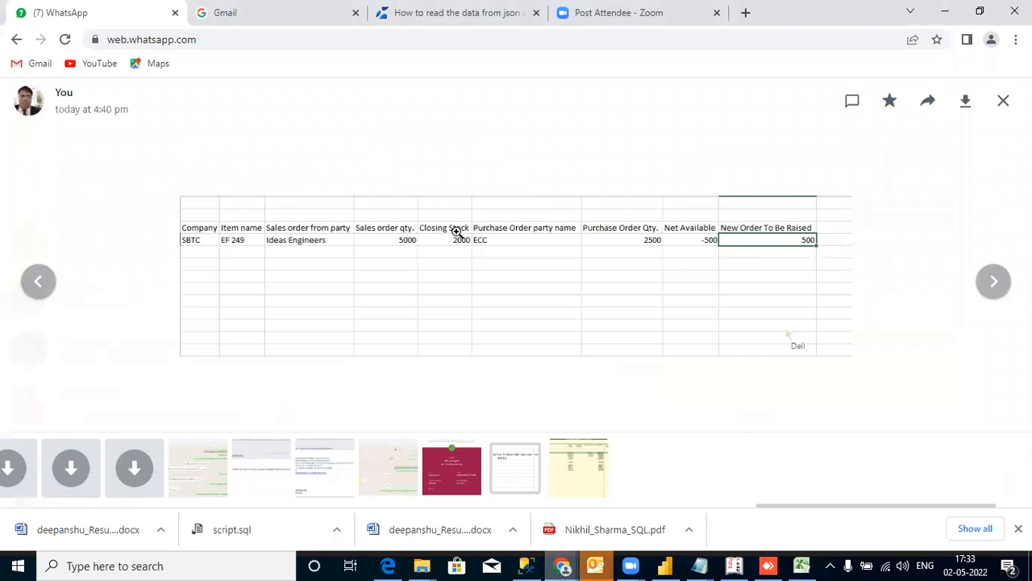
click(665, 566)
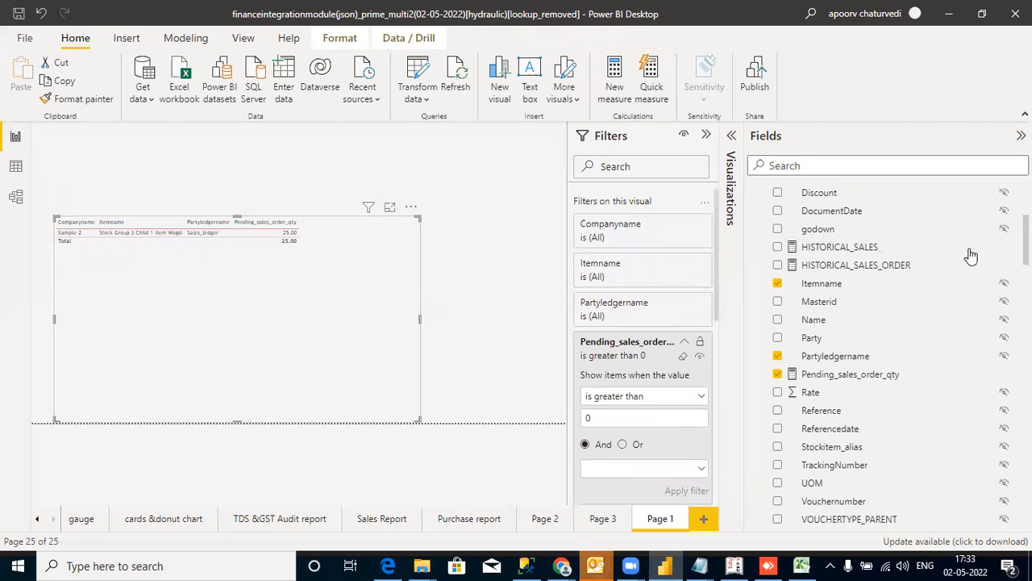
click(872, 310)
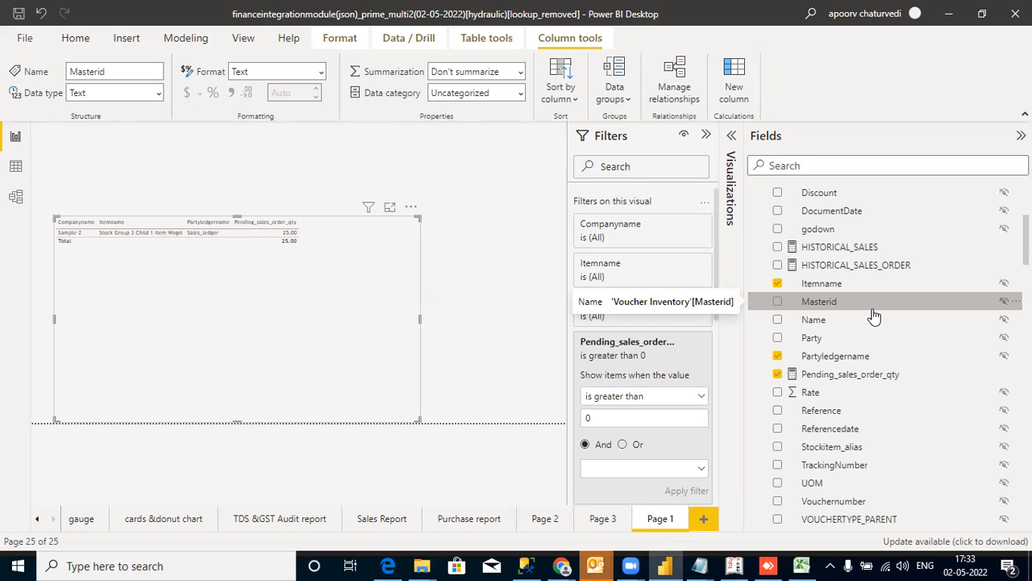
click(196, 39)
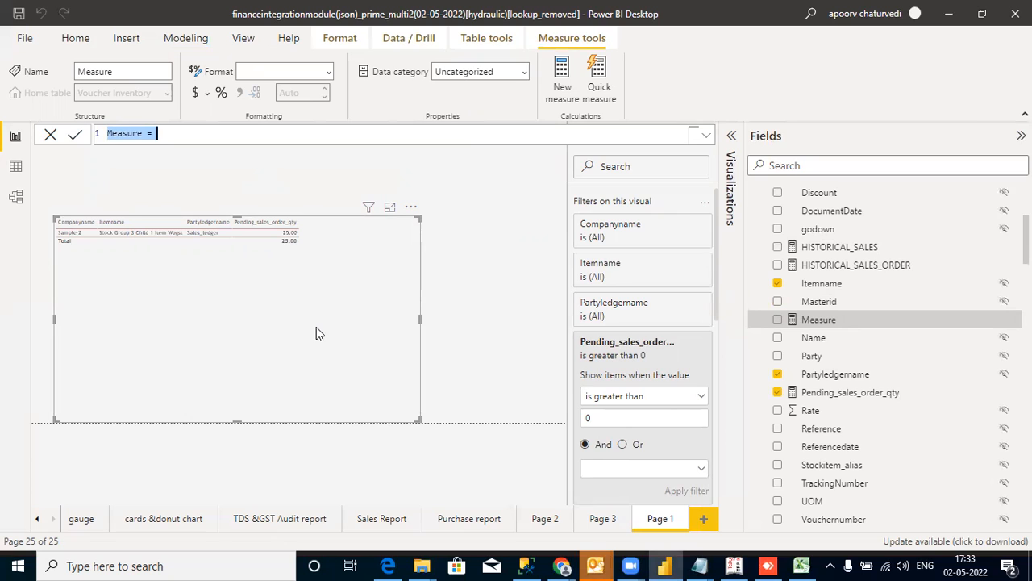
click(50, 135)
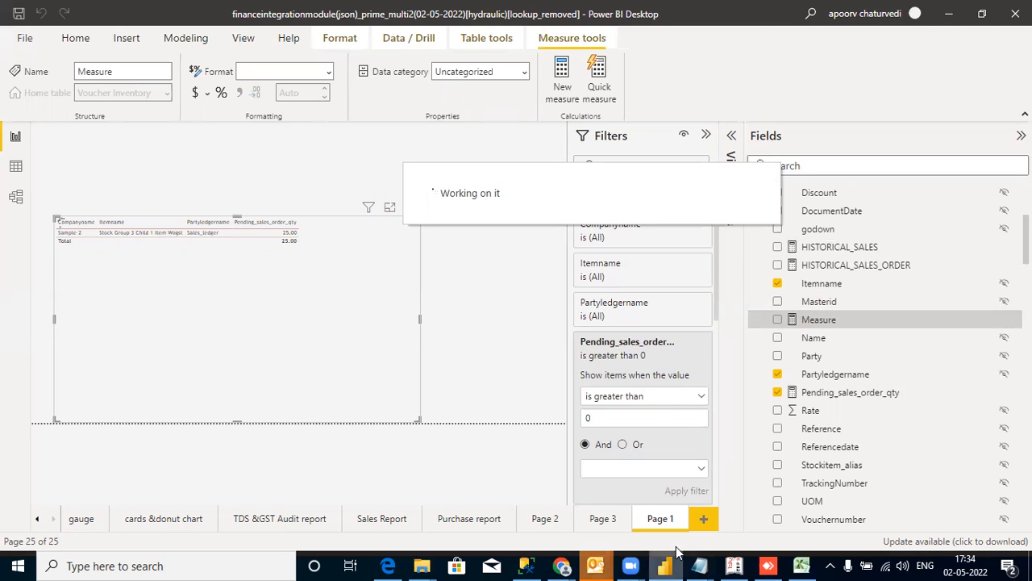
Switch to SQL Server Management Studio to view the SP_ITEM_SALES_ORDER_MONTHLY procedure script
mouse_move(567, 562)
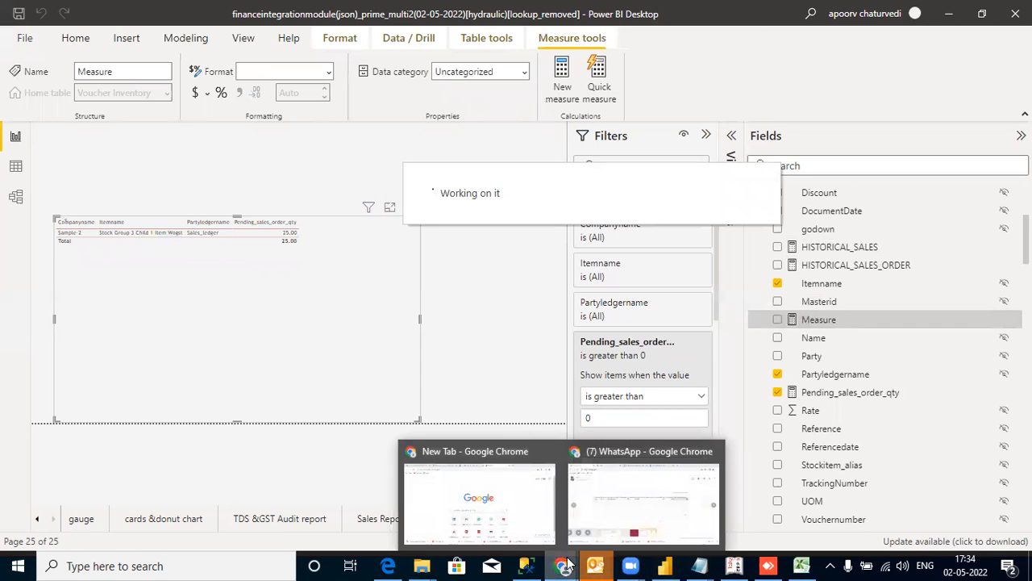
click(529, 565)
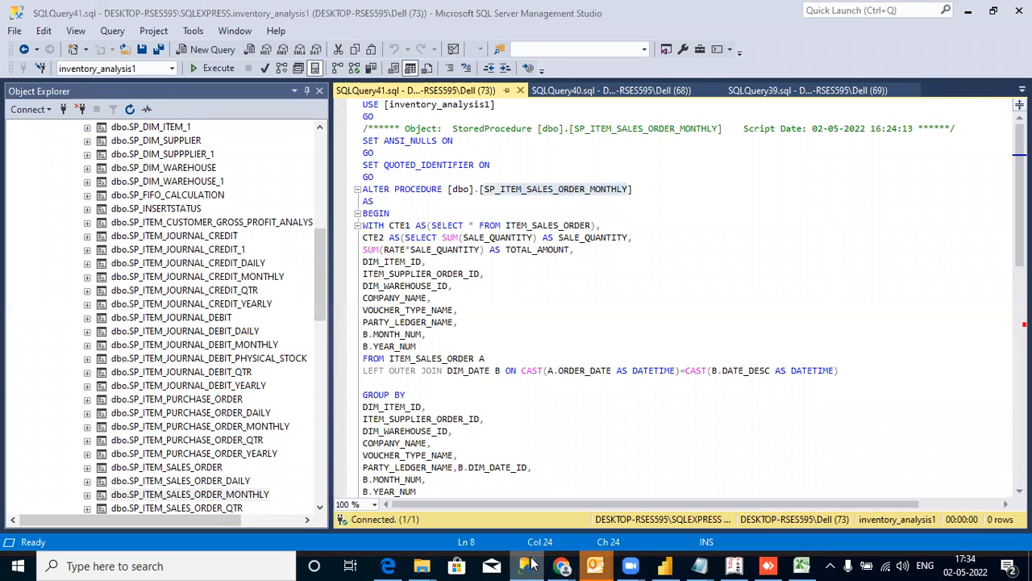
right_click(532, 564)
click(534, 564)
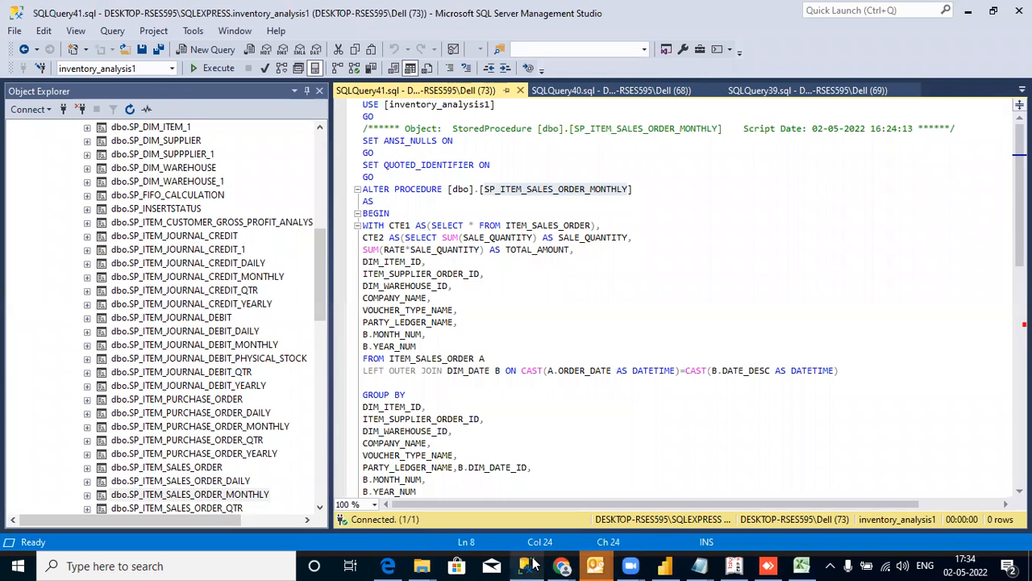
Switch to Excel, close the Book1 workbook without saving, and return to Power BI Desktop
click(665, 563)
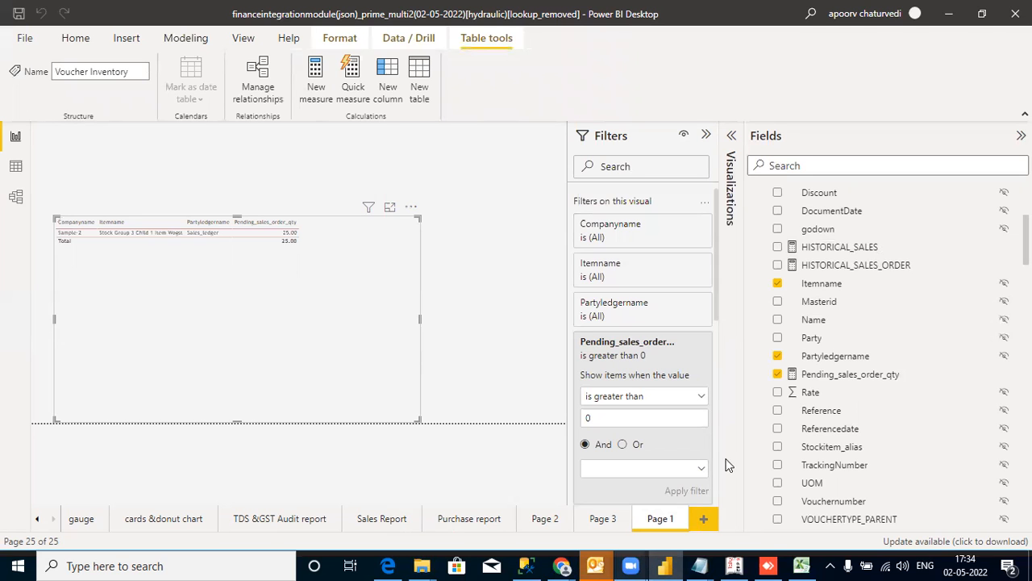
click(801, 565)
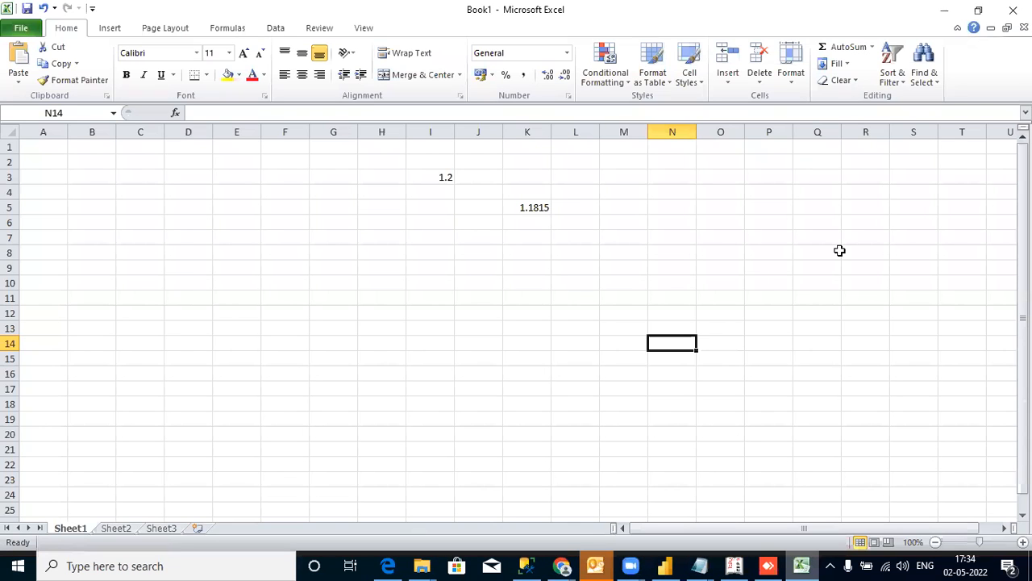
click(1013, 10)
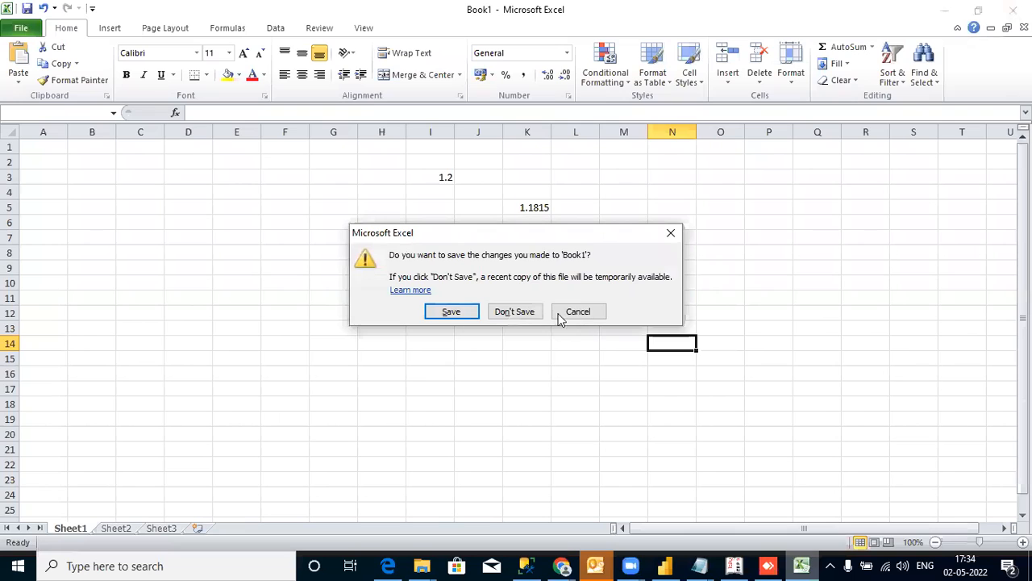
click(517, 312)
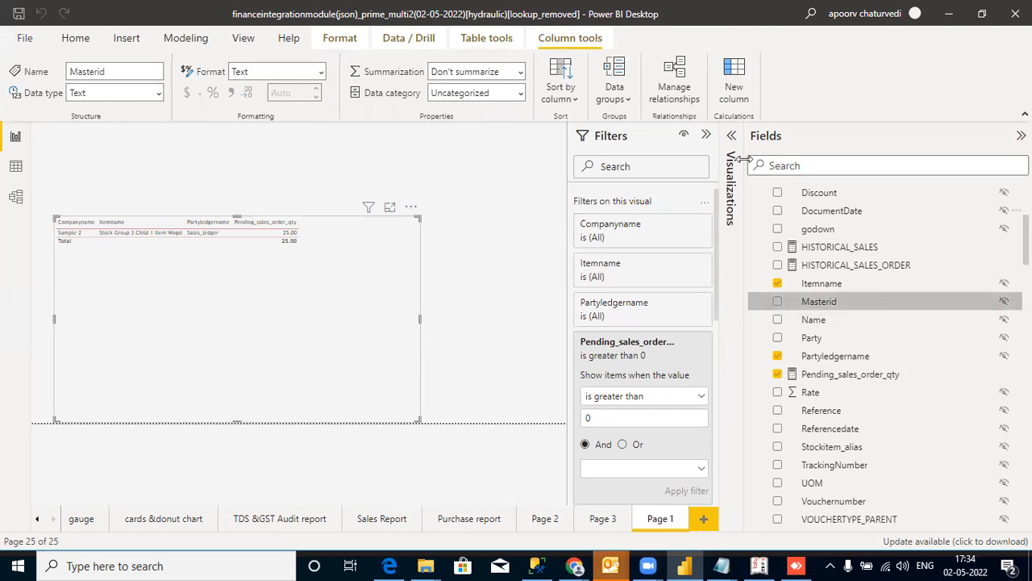
Add a calculated column named Closing_stock_stockitem to the Voucher Inventory table
click(733, 97)
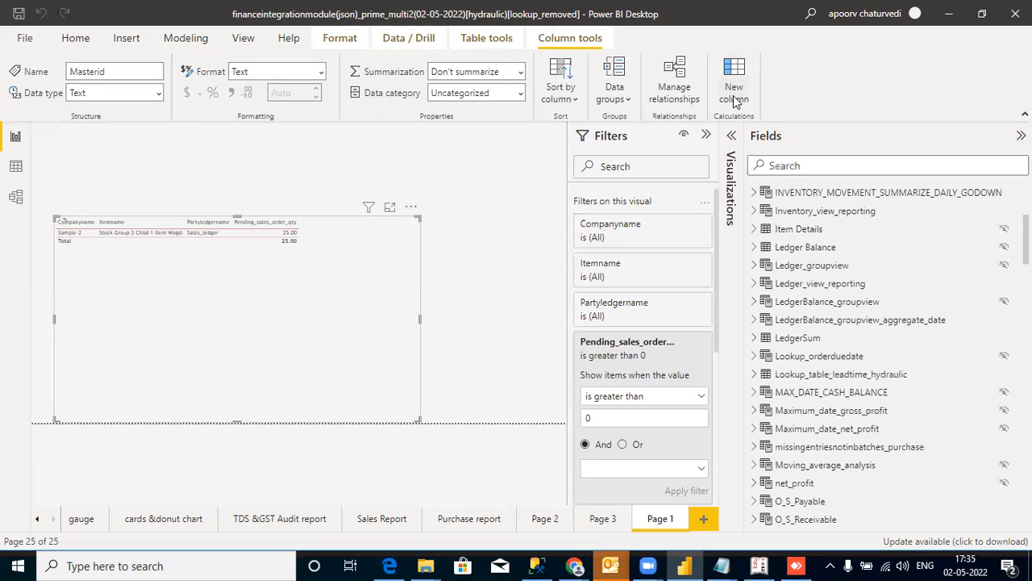
click(734, 93)
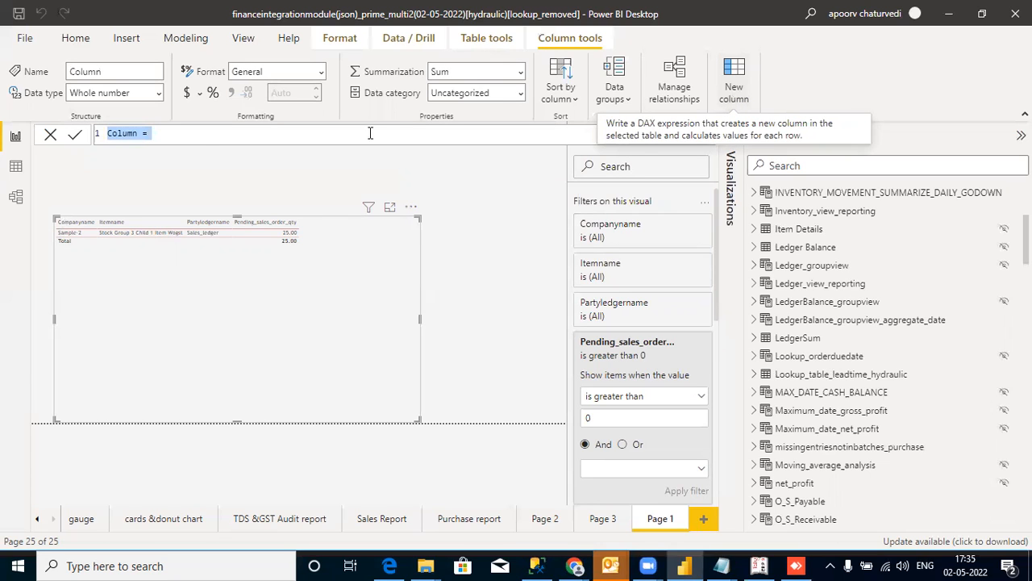
click(189, 137)
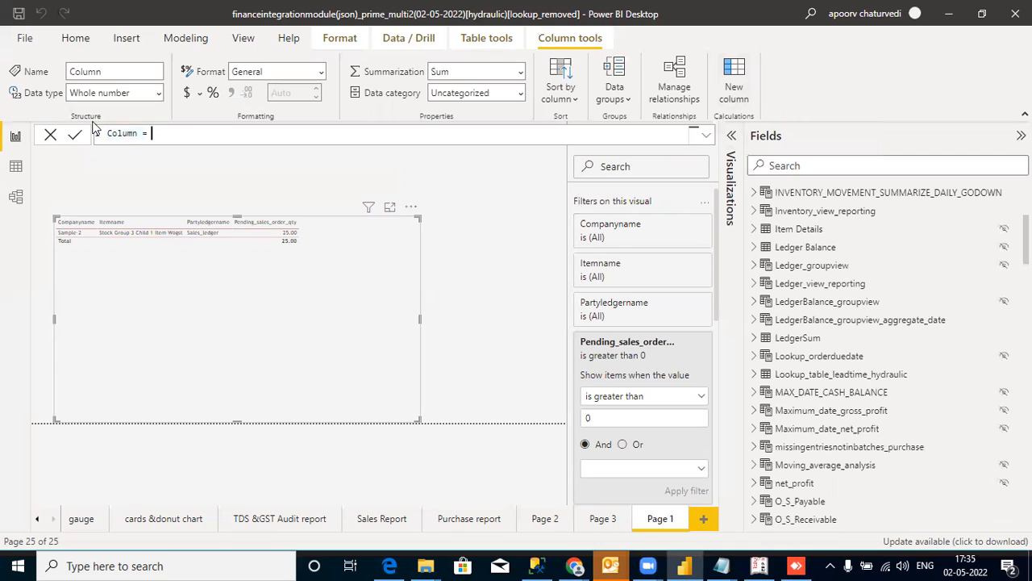
key(ctrl+a)
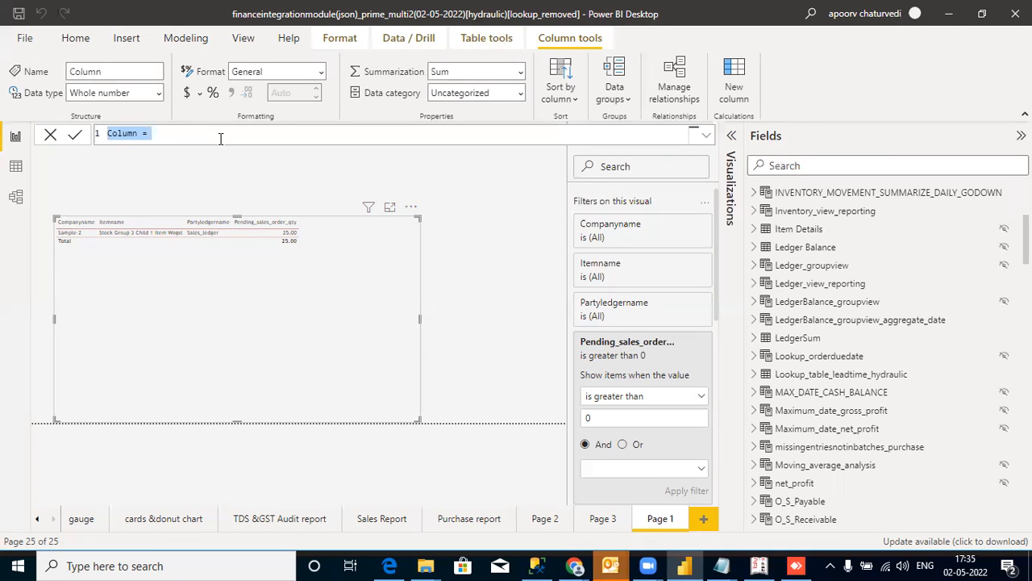
text(Closing)
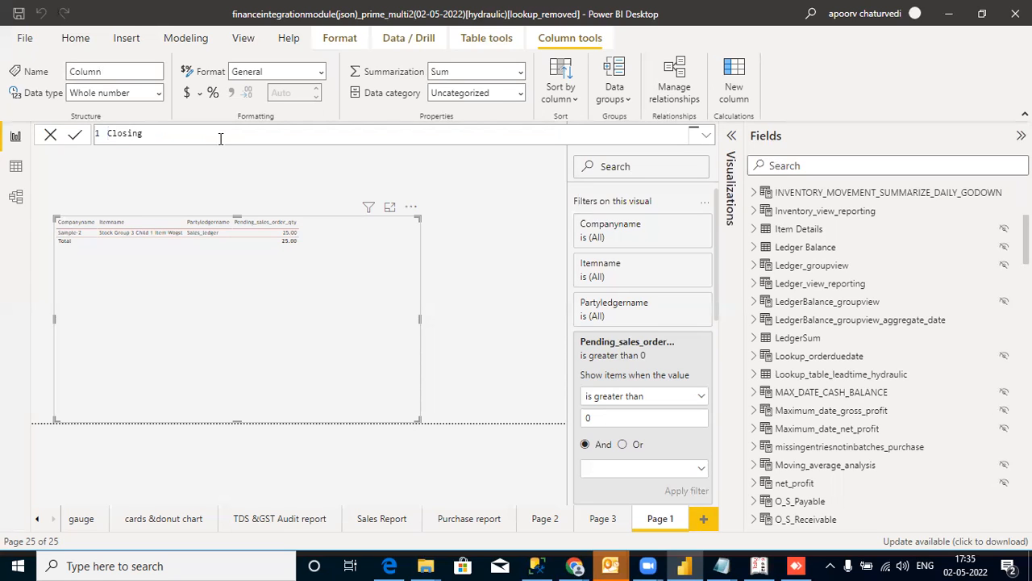
text(_stock_stockitem=)
Define a formula variable stockitem equal to 'Voucher Inventory'[Itemname] on a new line
key(shift+Return)
text(Var)
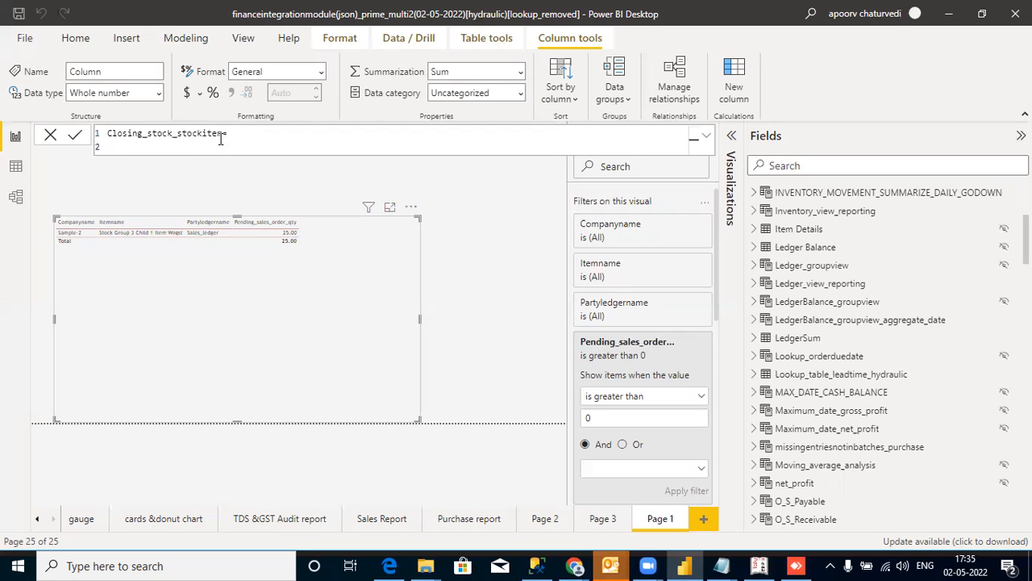
text( st)
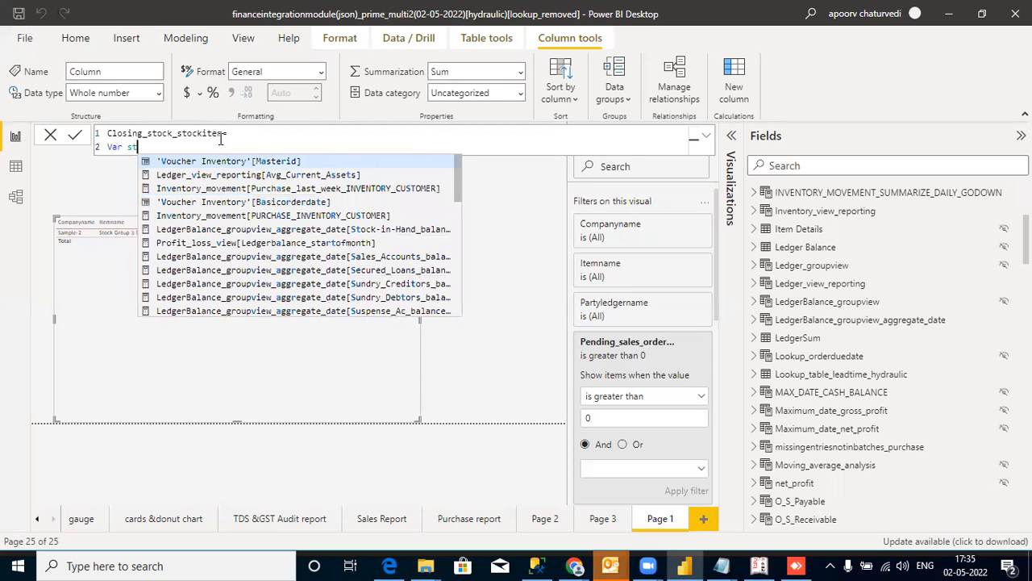
text(ockitem)
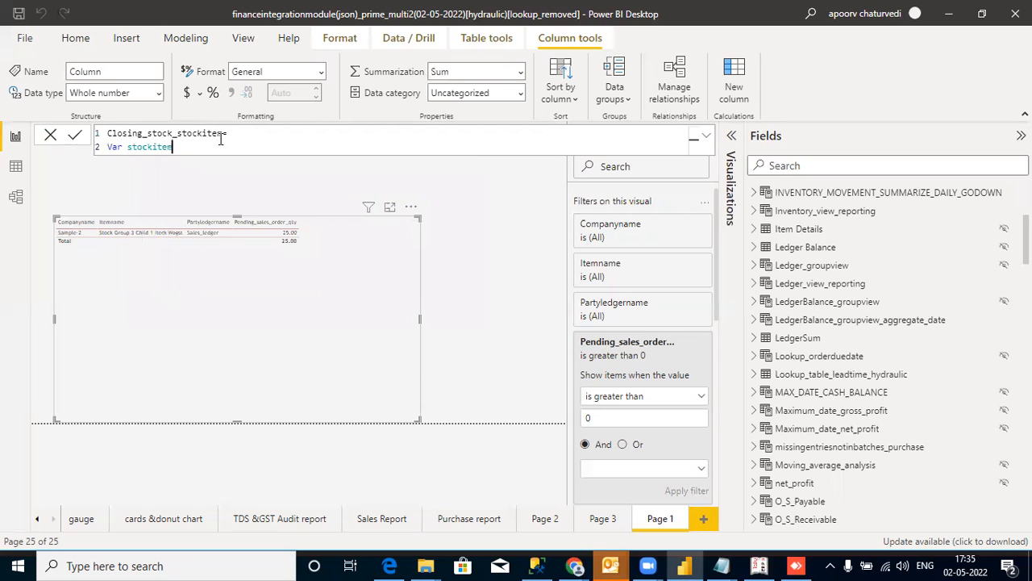
text(=item)
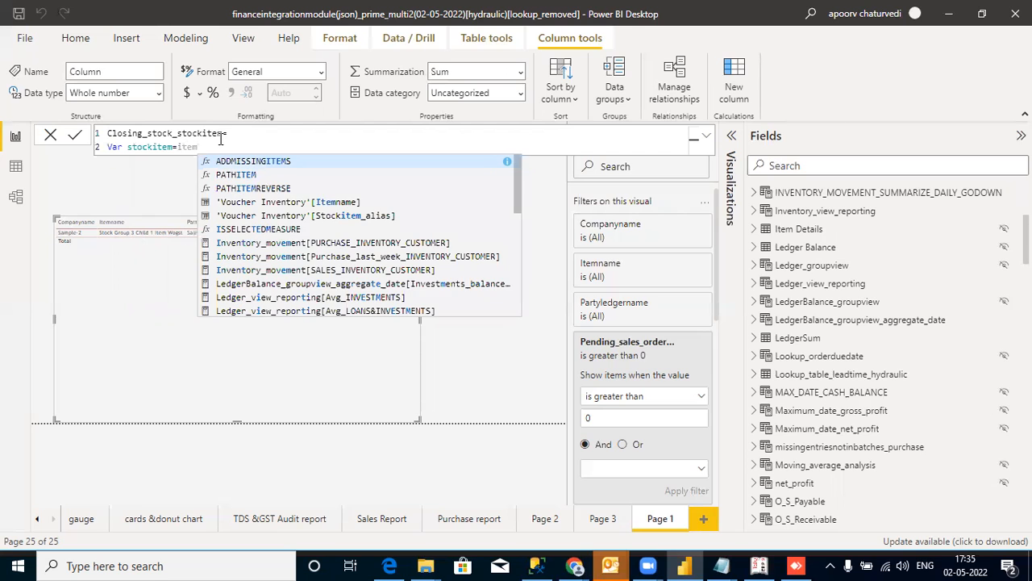
click(340, 202)
double_click(348, 177)
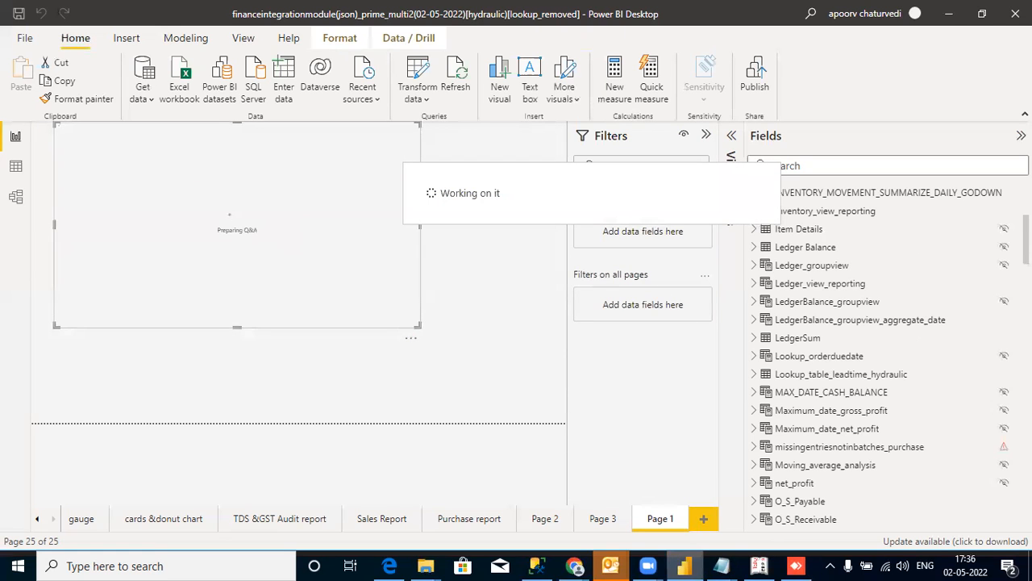
Reopen the formula of the Closing_stock_stockitem column in the Voucher Inventory table
scroll(879, 355, up, 5)
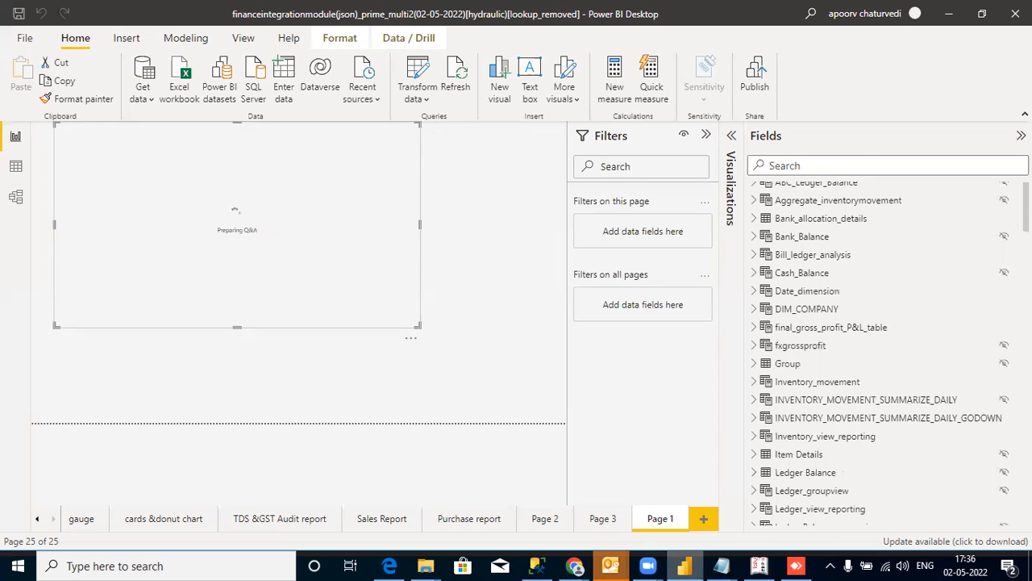
scroll(879, 354, down, 7)
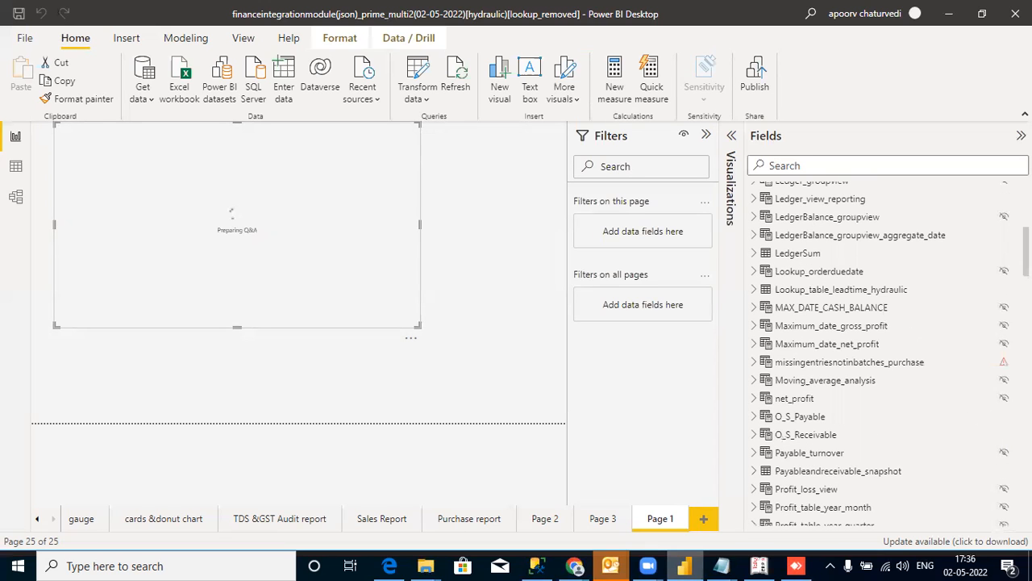
scroll(879, 355, down, 15)
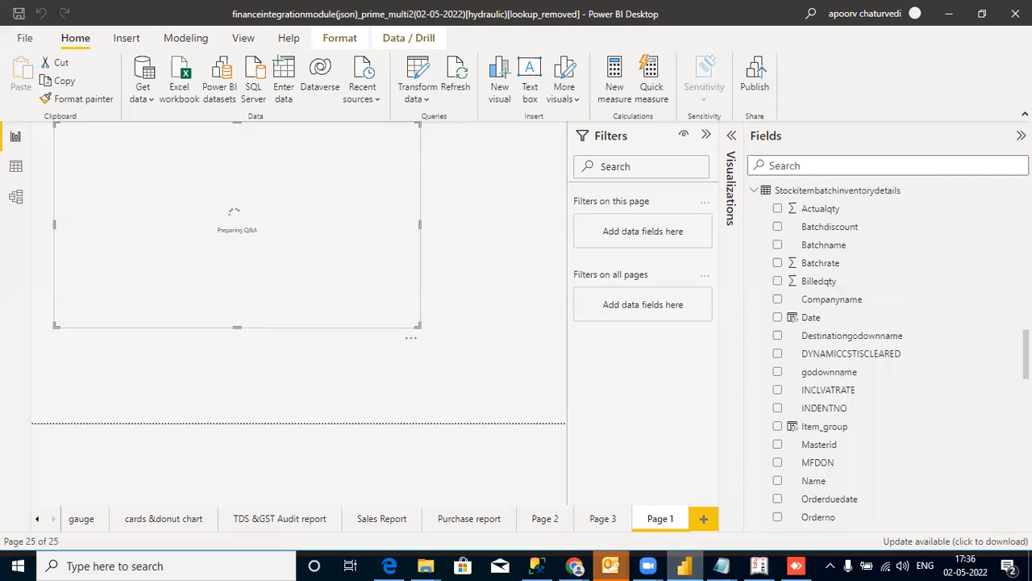
scroll(887, 354, down, 6)
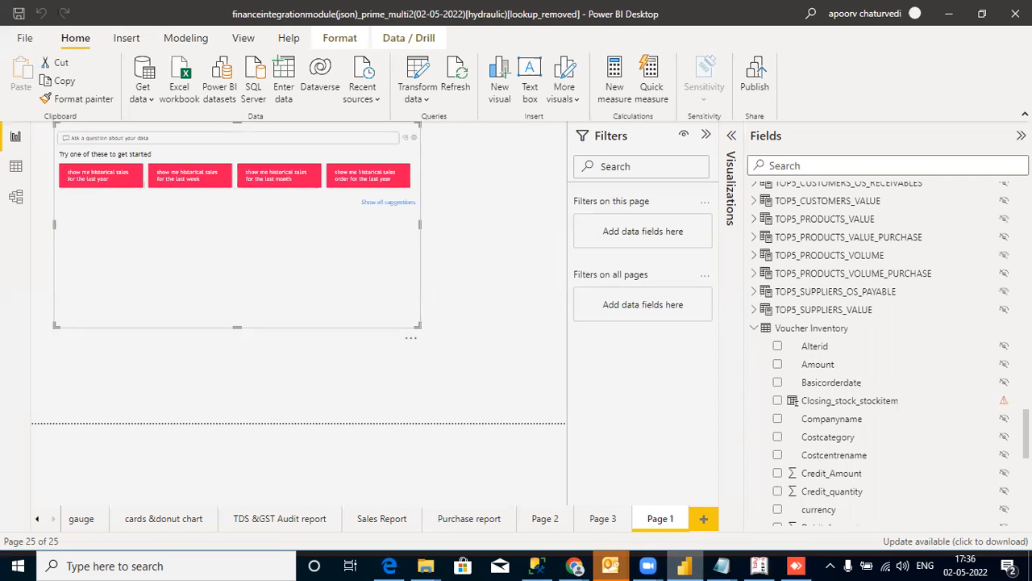
scroll(887, 355, down, 2)
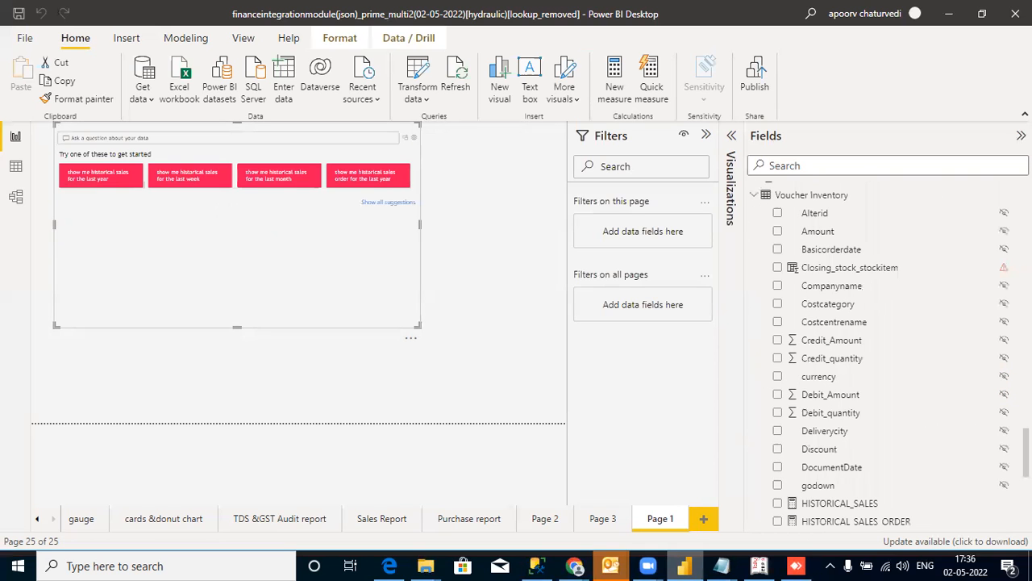
scroll(887, 354, down, 4)
scroll(887, 347, down, 3)
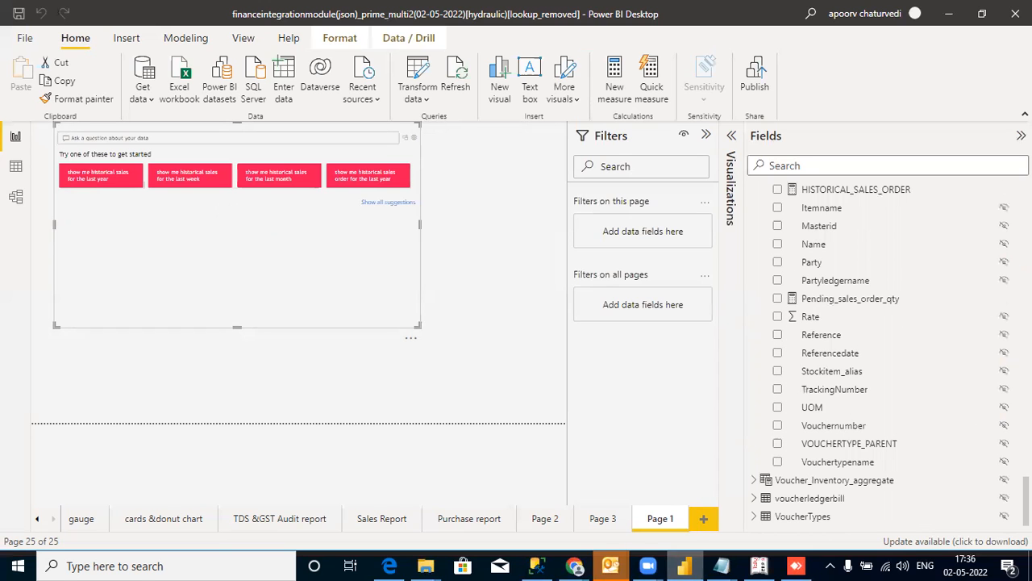
scroll(887, 351, up, 4)
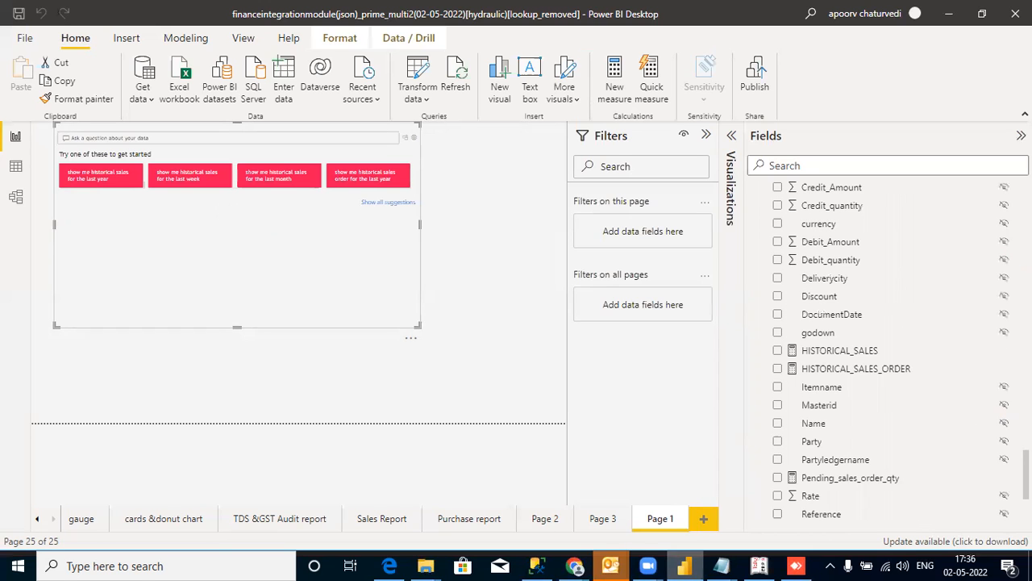
scroll(903, 306, up, 3)
scroll(908, 301, up, 1)
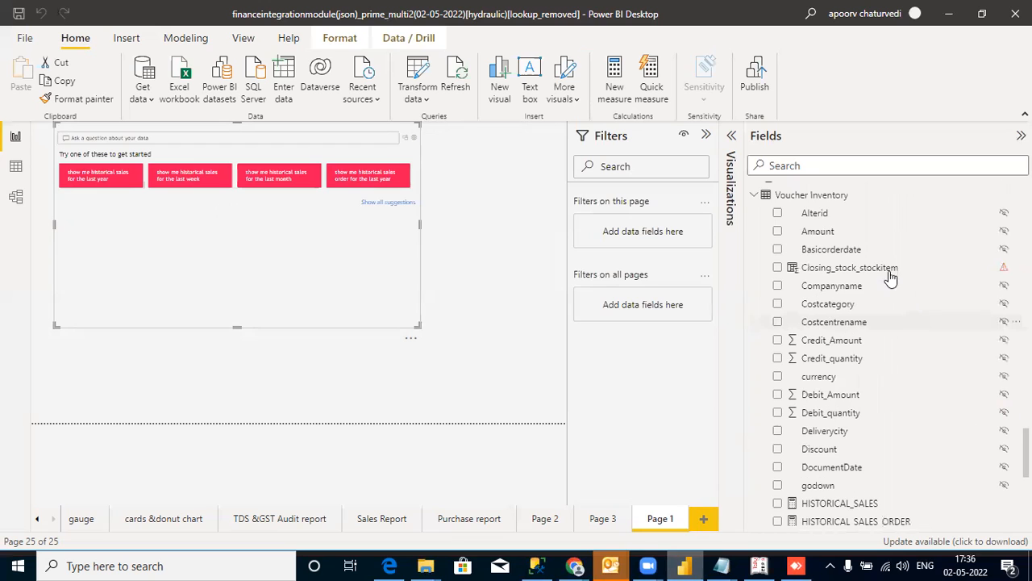
click(891, 275)
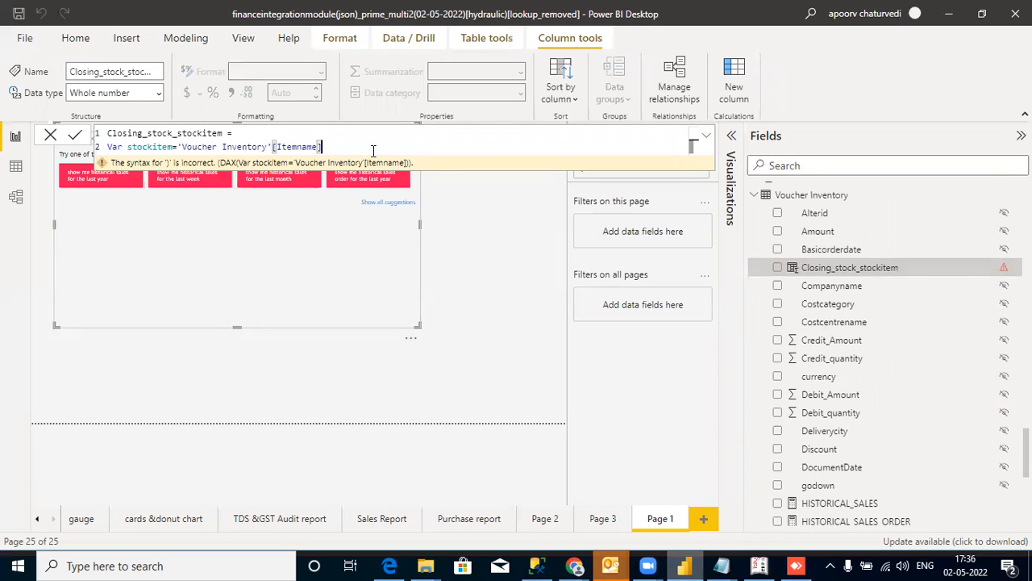
Add a second variable companyname equal to 'Voucher Inventory'[Companyname] to the formula
key(shift+Return)
text(Var )
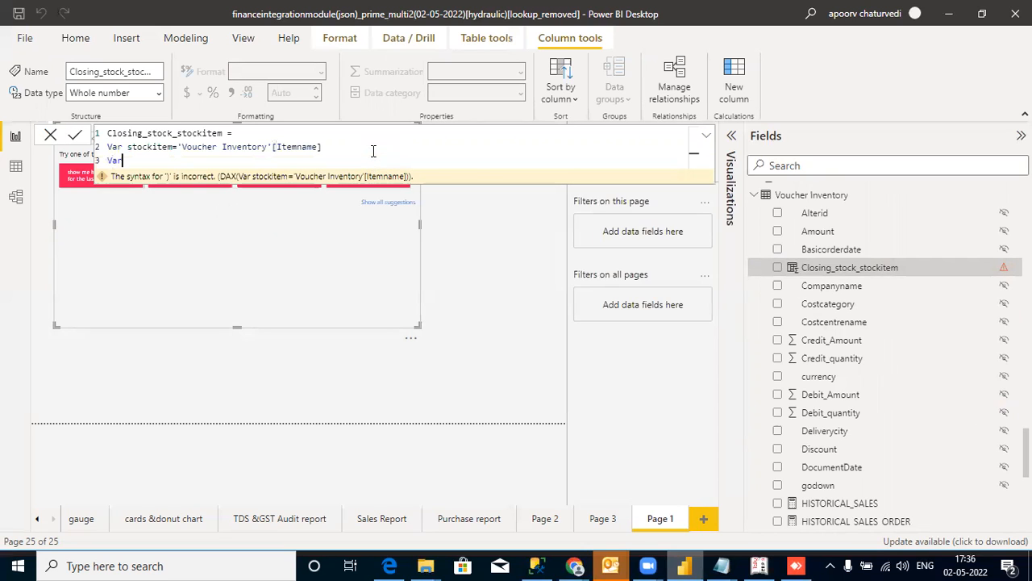
text(companyname=comp)
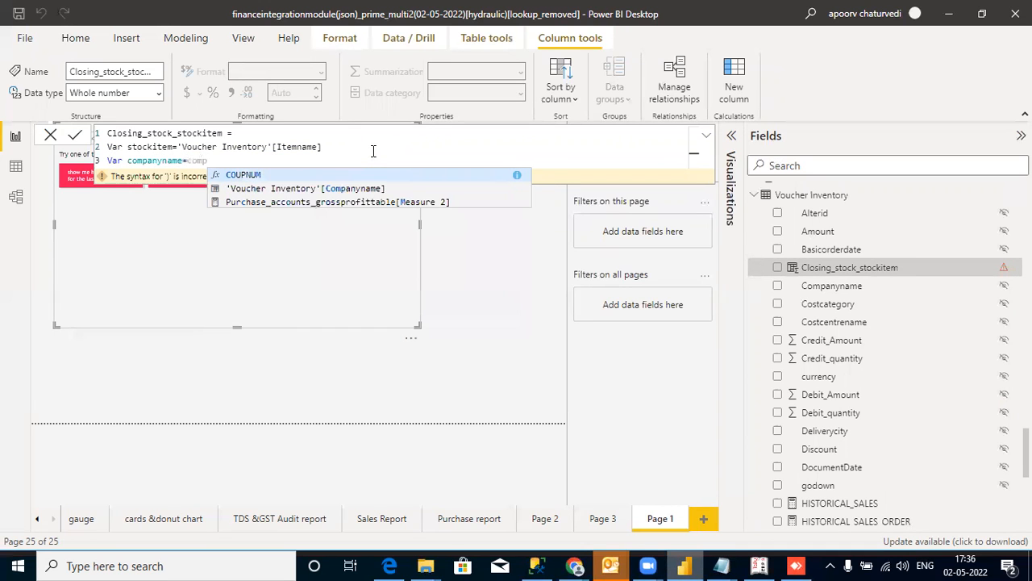
click(337, 188)
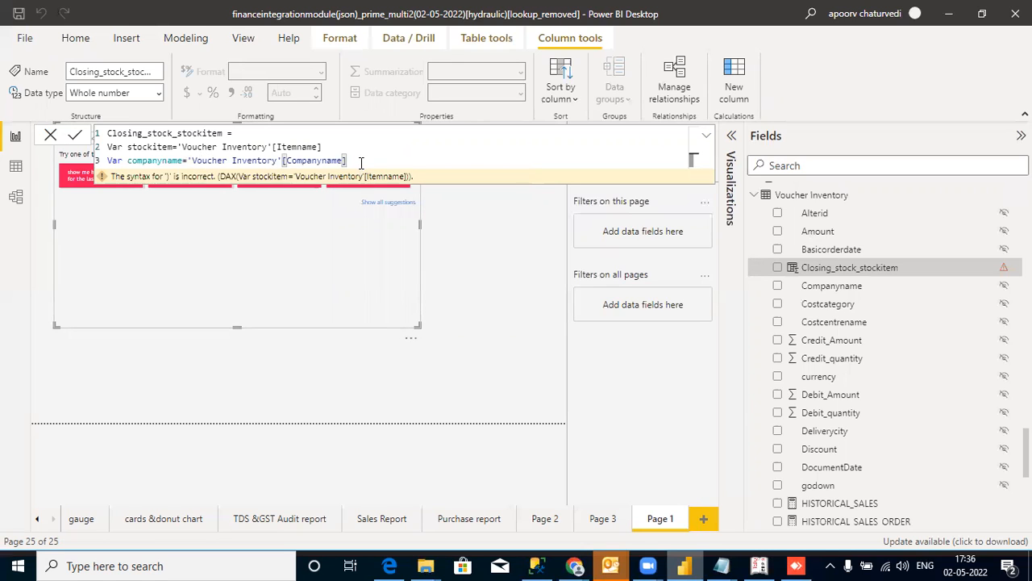
Start a third formula variable closingstock that uses CALCULATE with the MIN of 'Item Details'[ClosingBalance]
key(shift+Return)
text(Var)
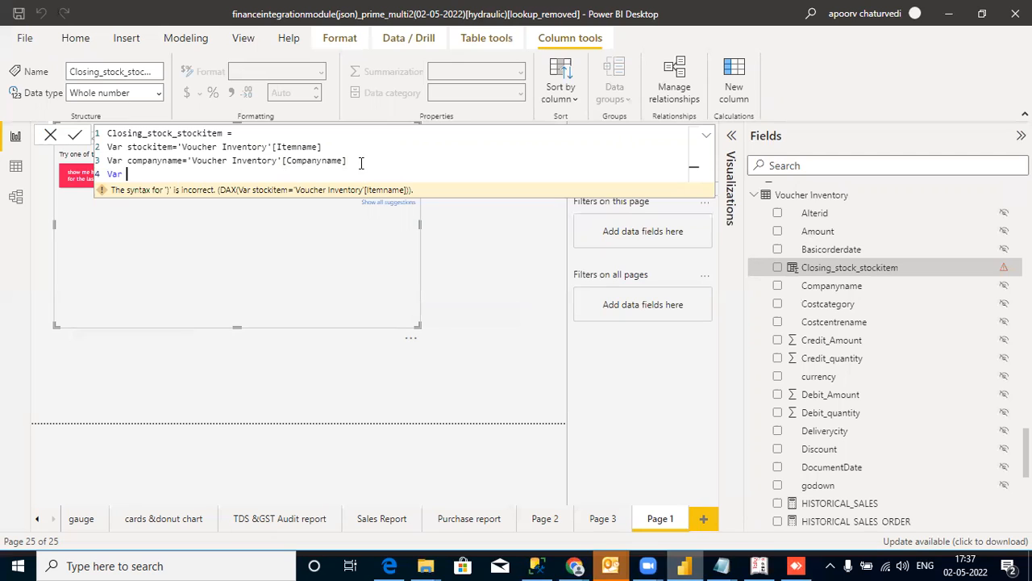
text(closingstock=calculate)
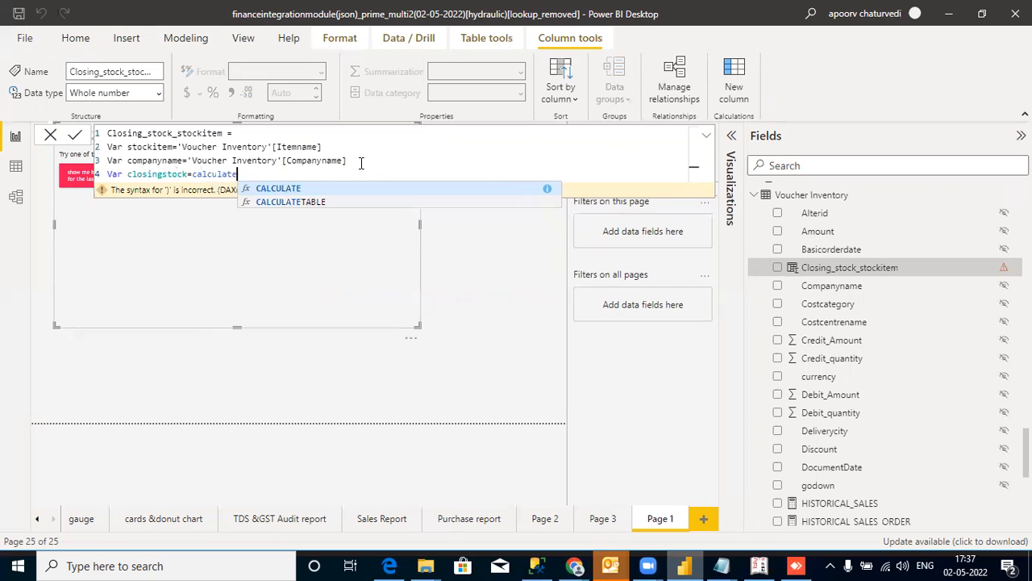
text((min)
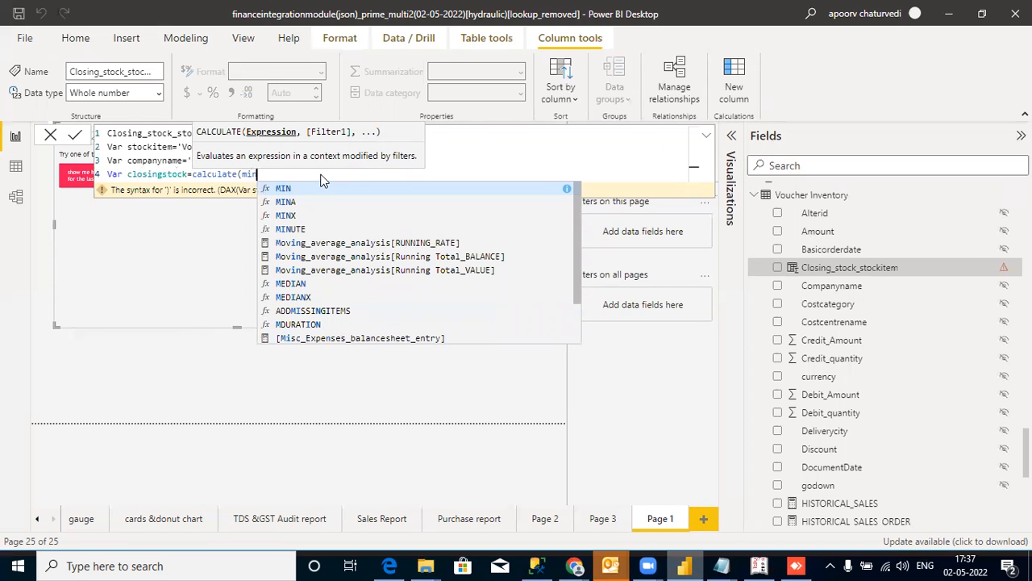
text(()
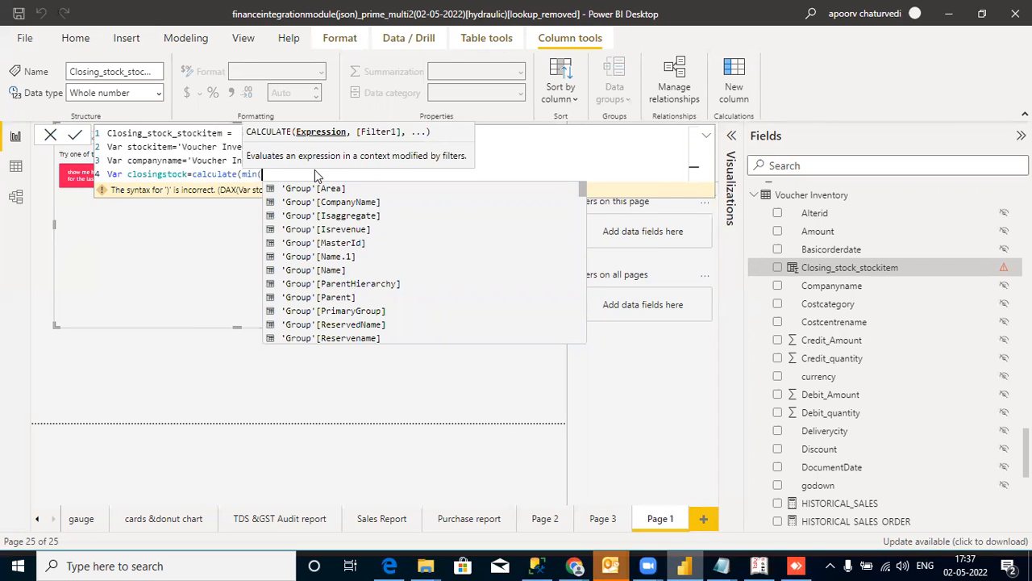
text(closi)
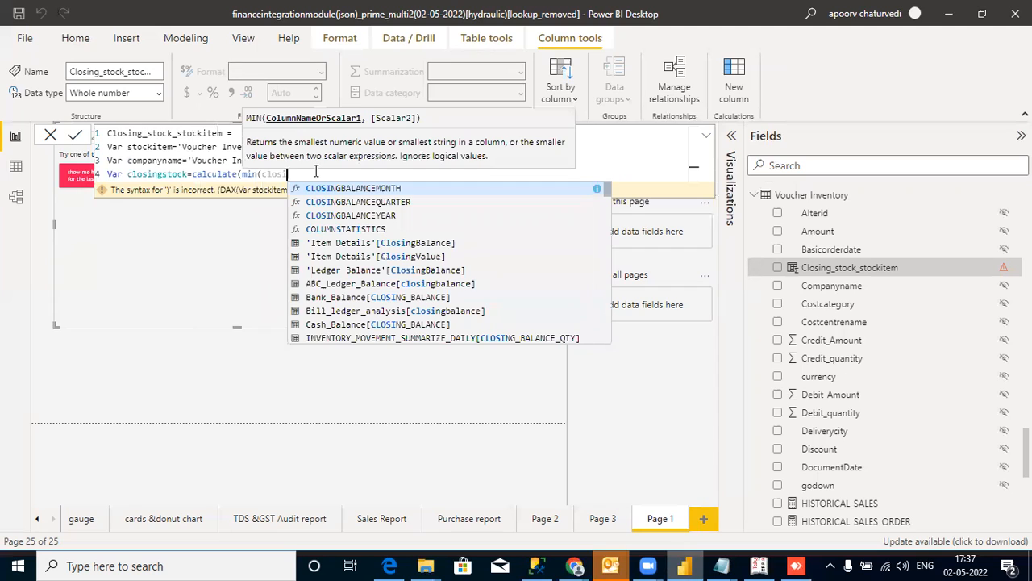
click(376, 247)
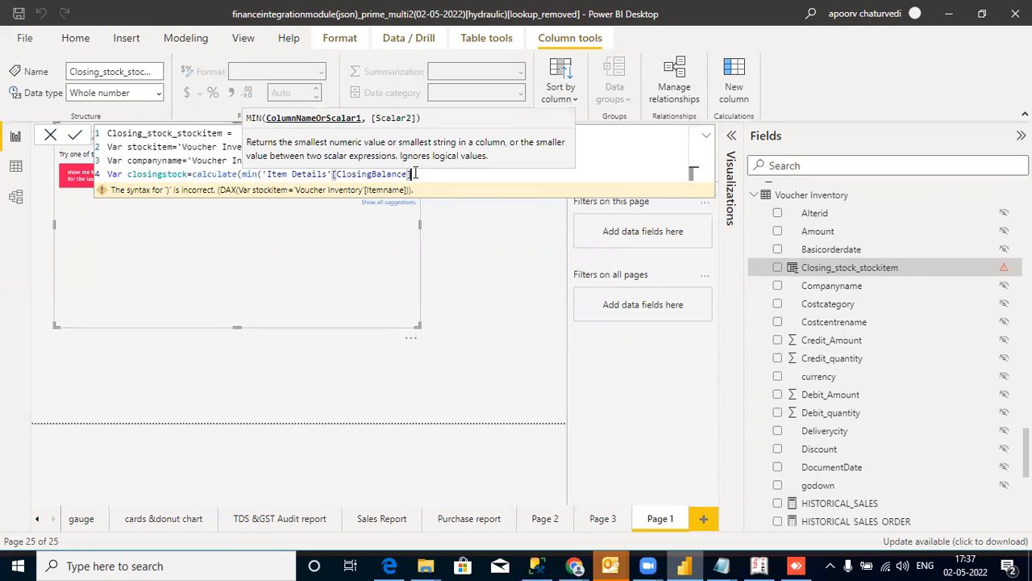
text())
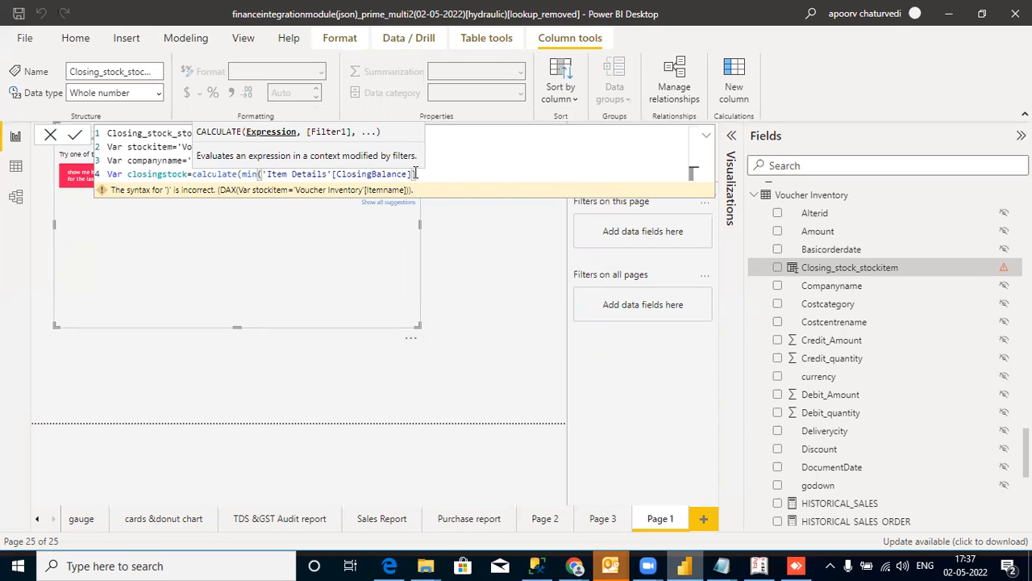
Add a FILTER on 'Item Details' to the closingstock expression, with 'Item Details'[CompanyName] equal to companyname
text(,filter()
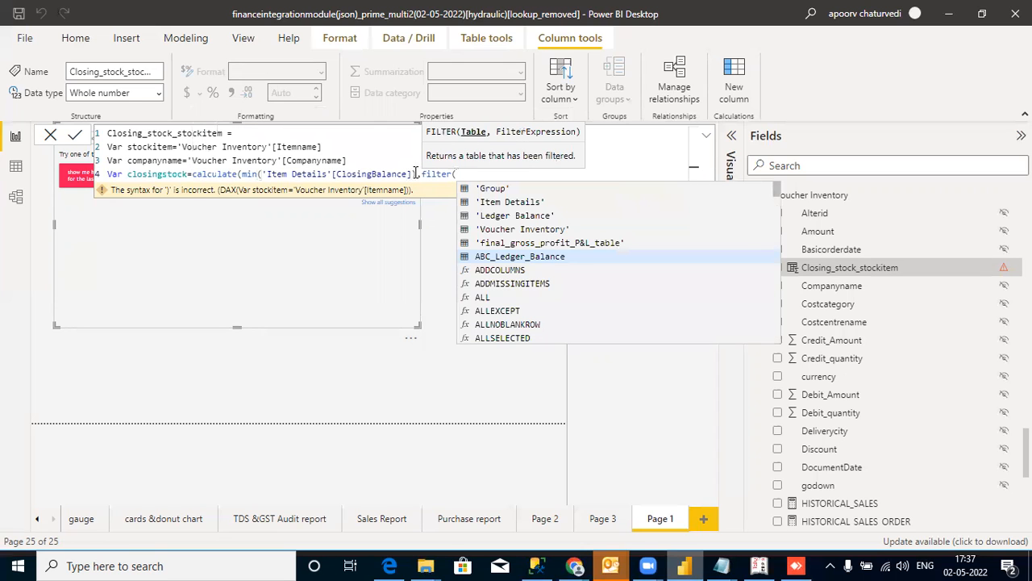
click(505, 202)
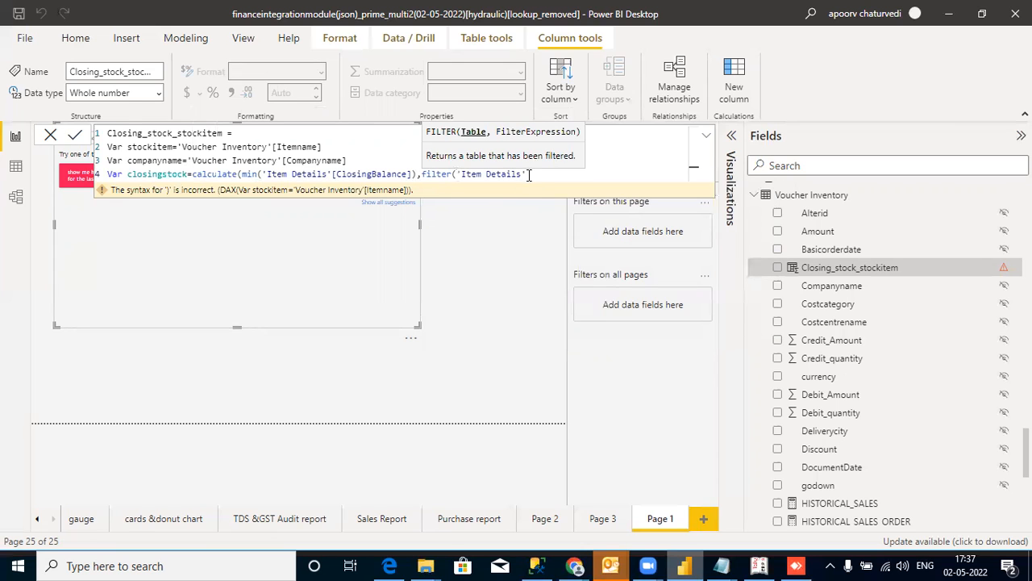
text(,company)
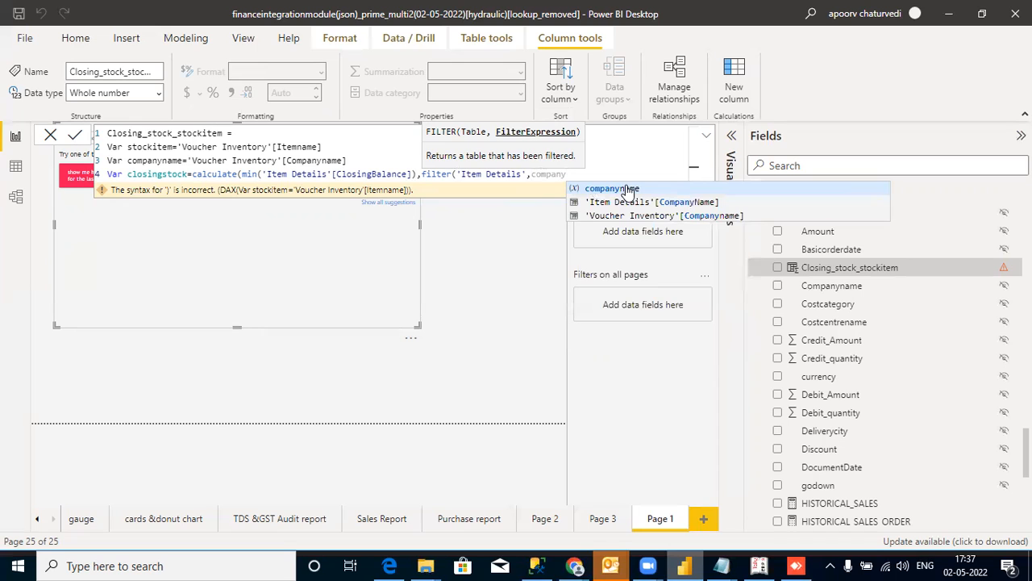
click(619, 202)
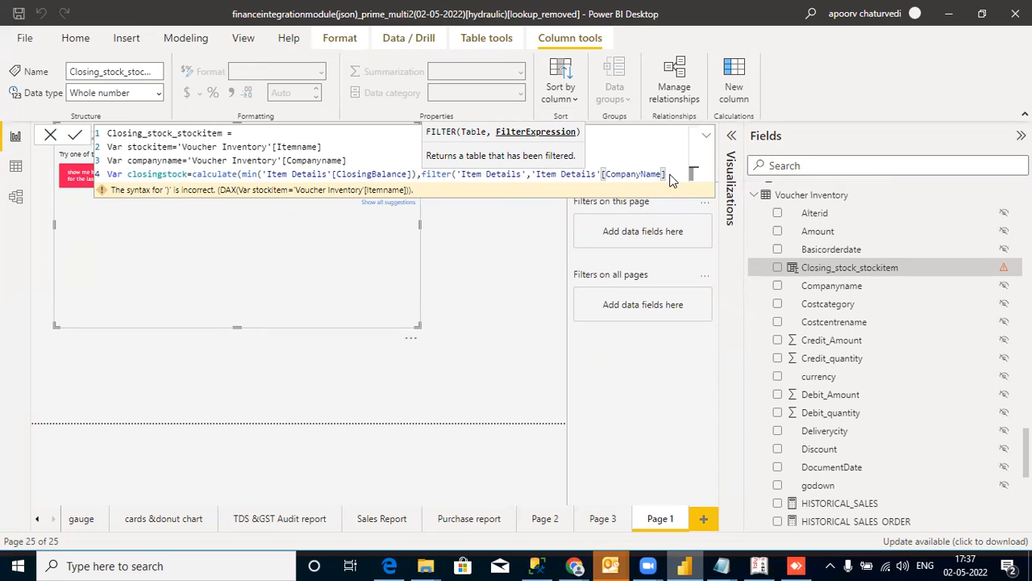
text(=compa)
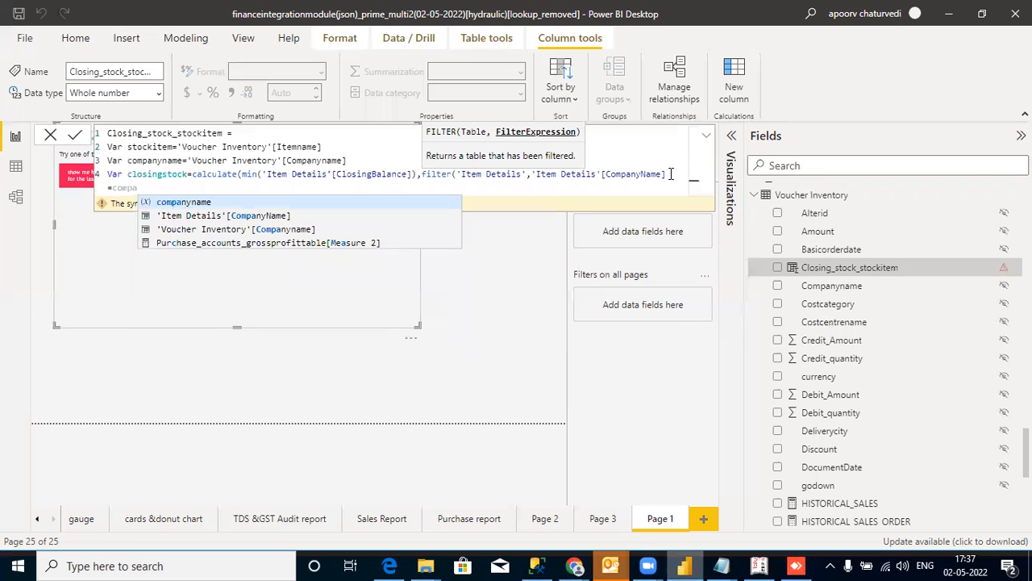
text(nyname)
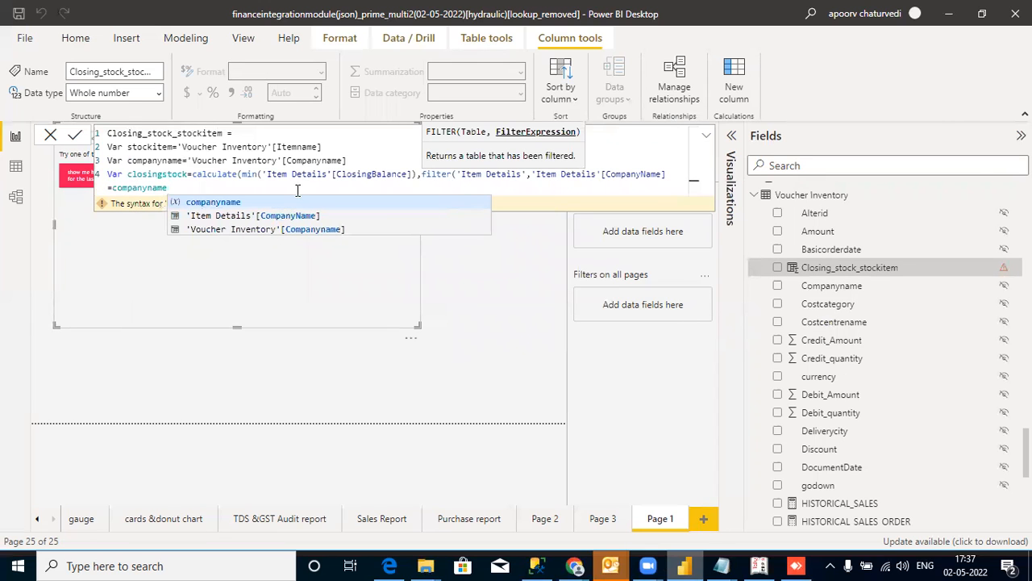
Extend the filter with && 'Item Details'[Name.1]=stockitem, close both functions and start a fifth formula line
text( && )
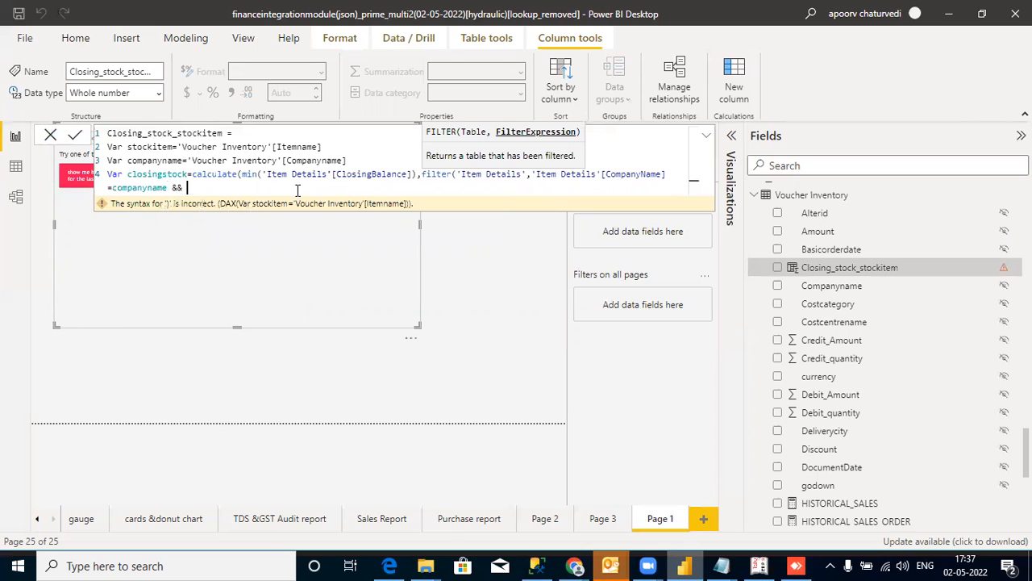
text(ite)
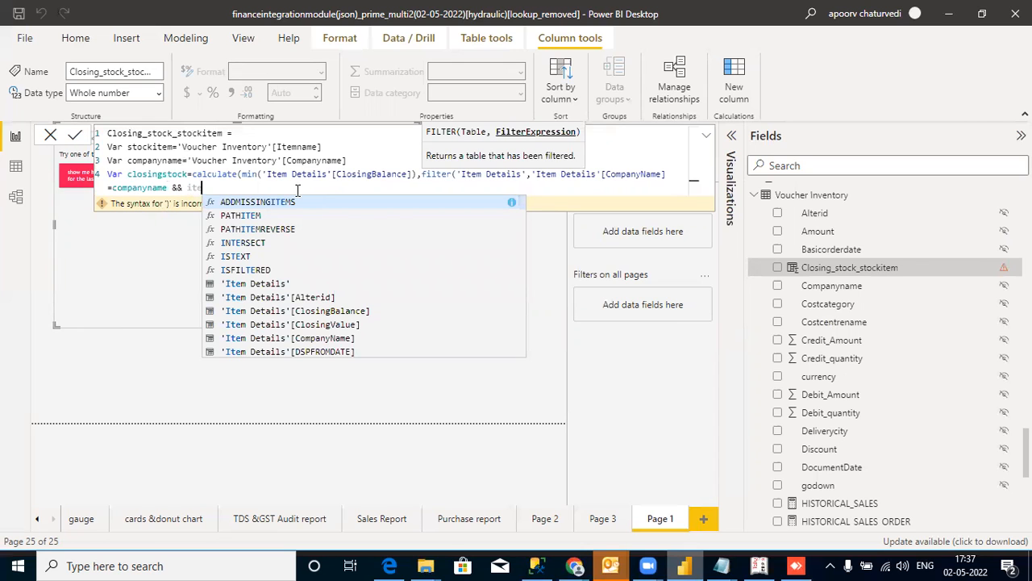
key(BackSpace)
key(BackSpace)
key(BackSpace)
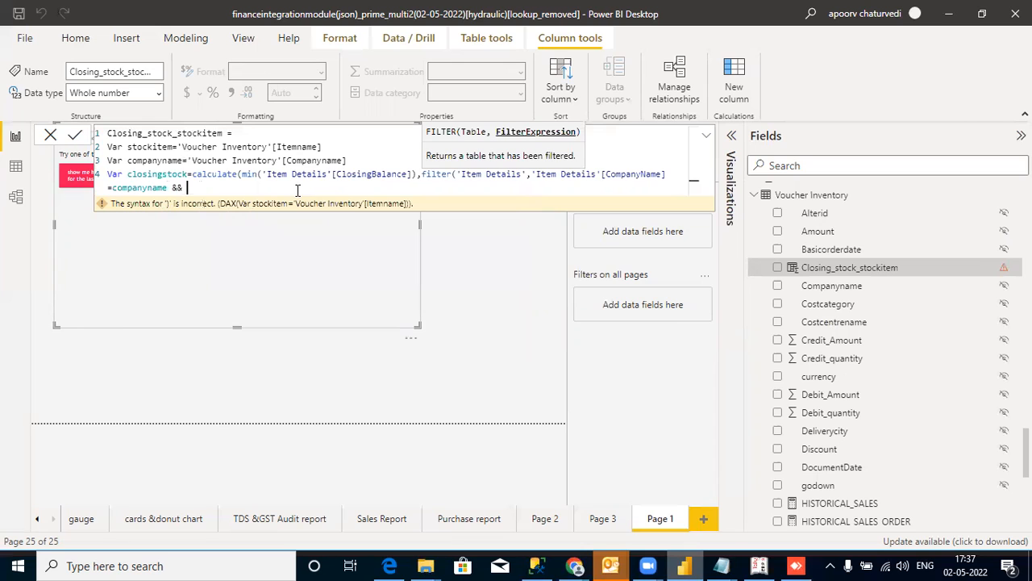
text(name)
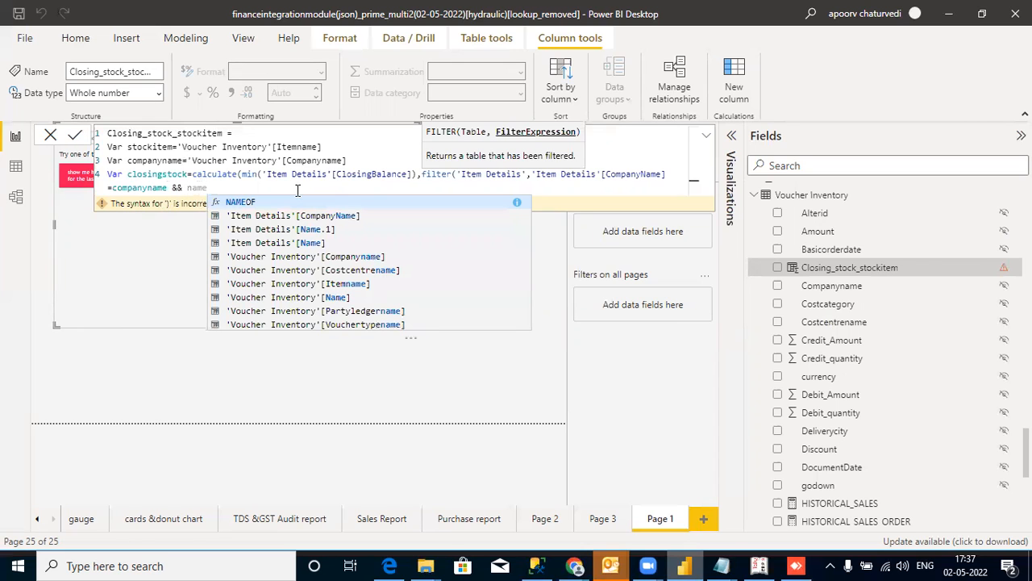
click(295, 231)
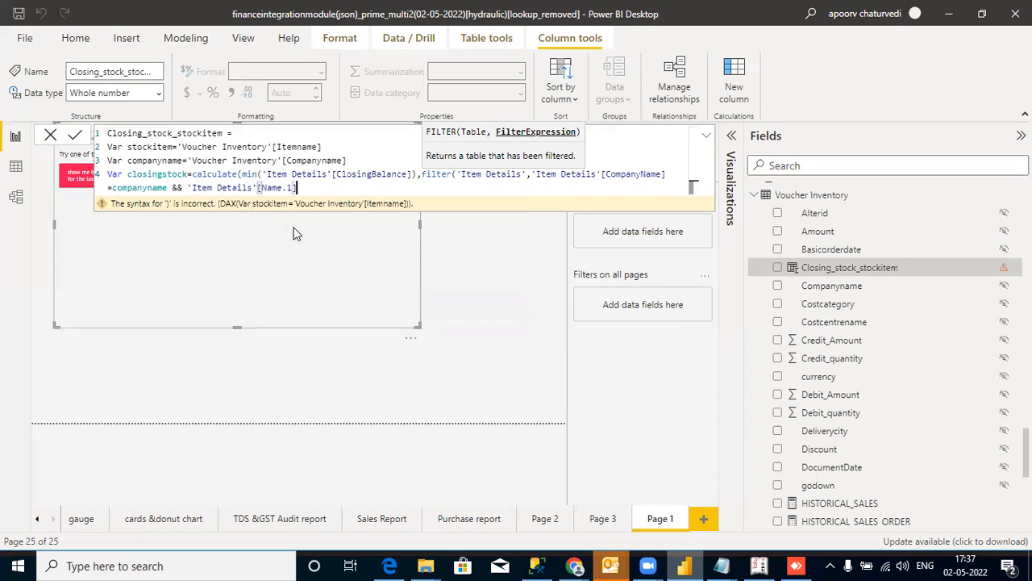
text(=)
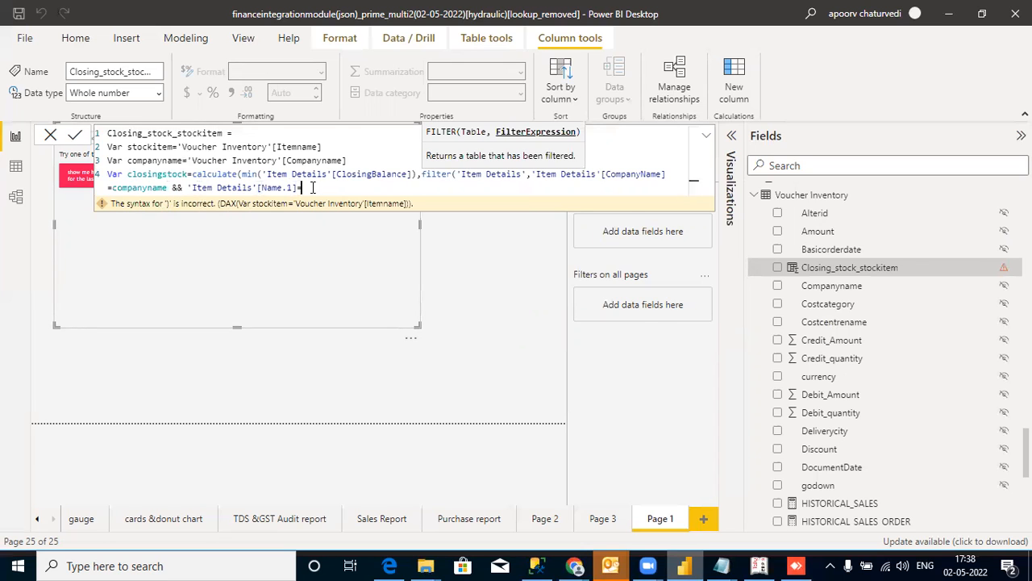
text(stock)
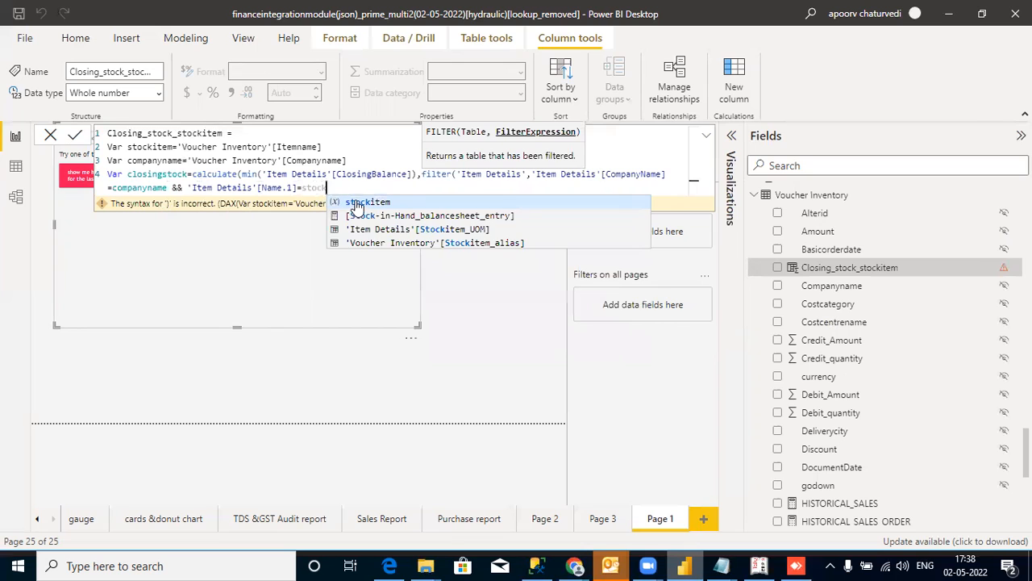
text(item))
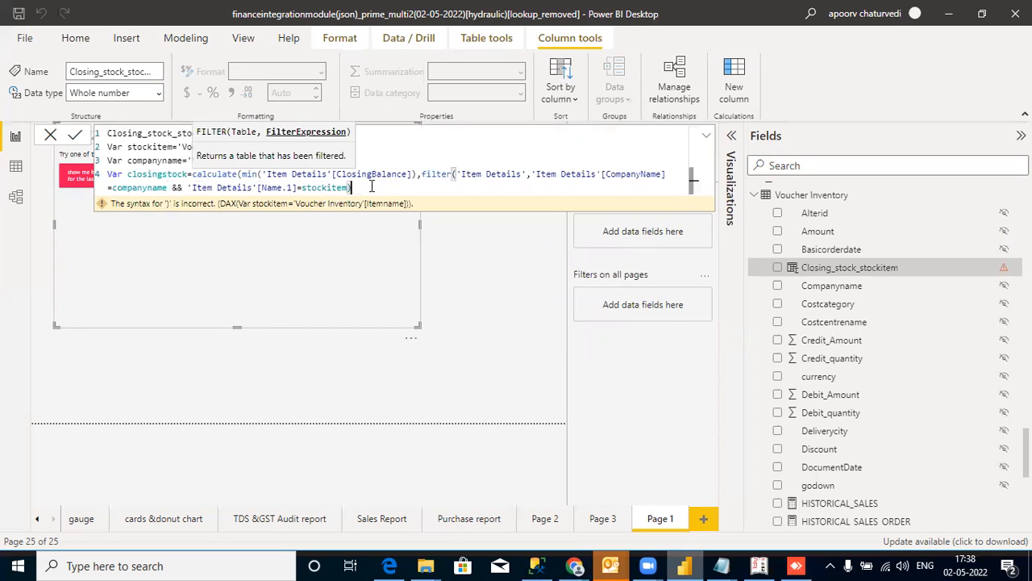
text())
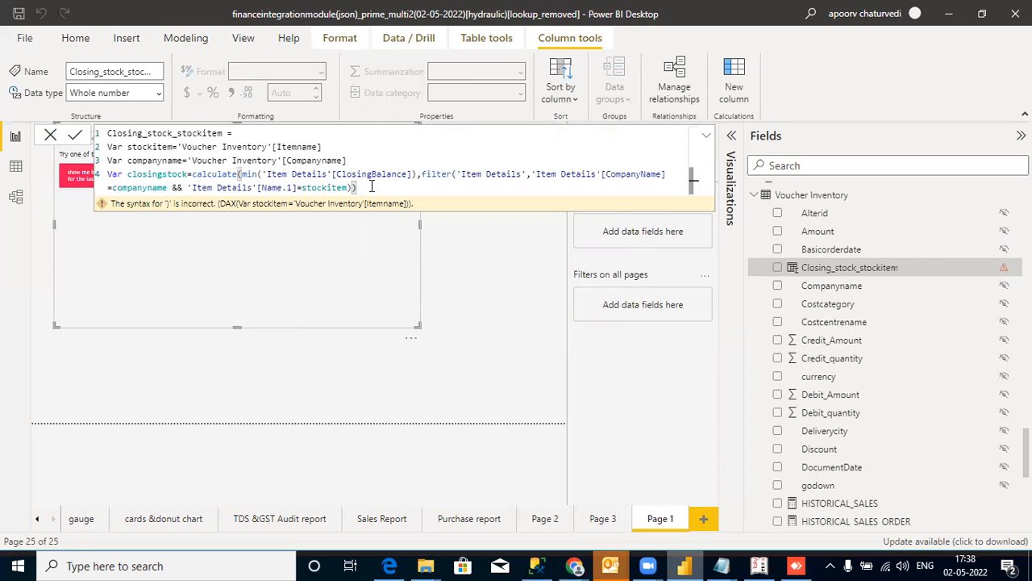
key(shift+Return)
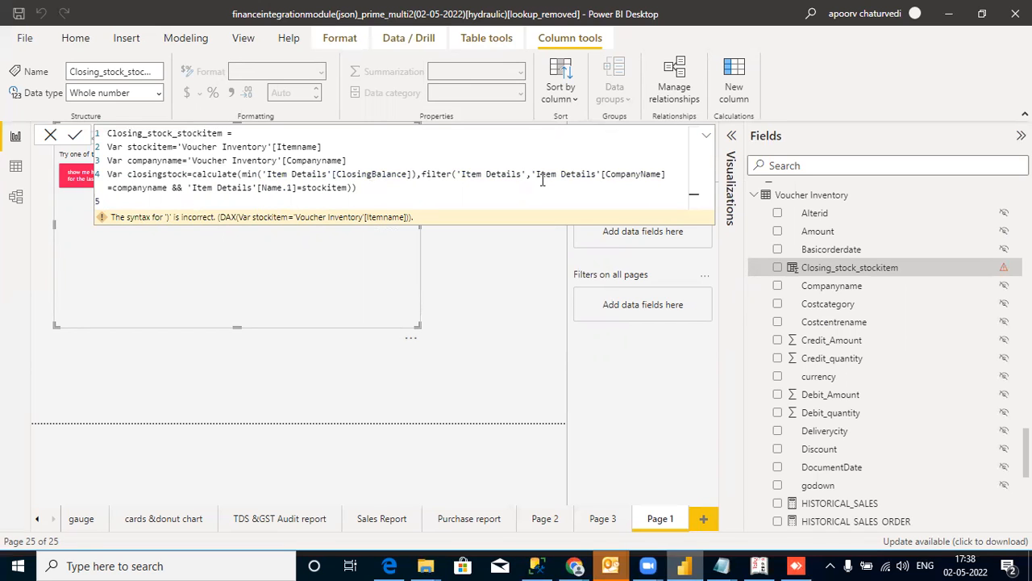
Change the FILTER table to Stockitemdetails and its company condition column to 'Stockitemdetails'[Value.CompanyName]
drag(528, 173, 457, 175)
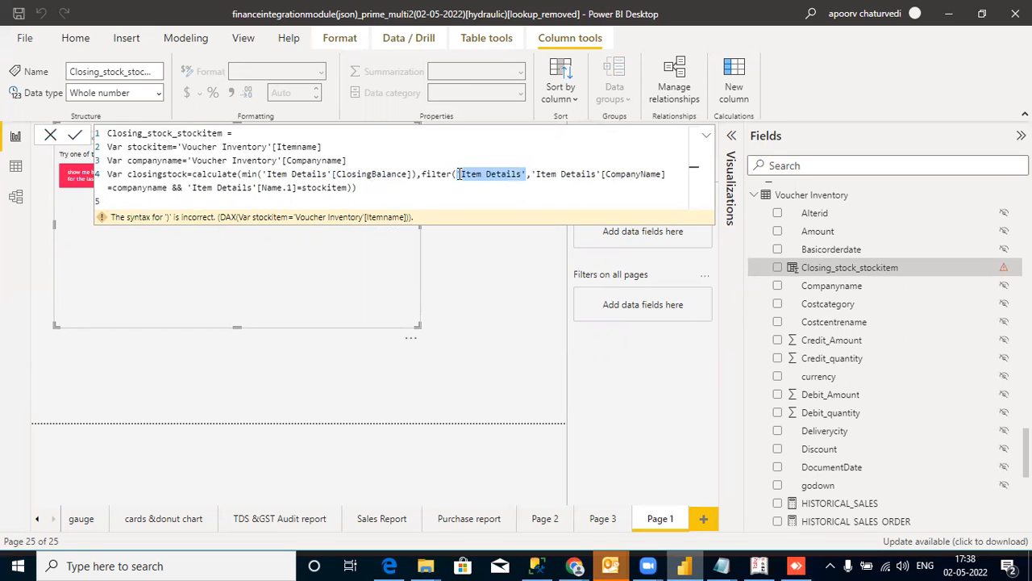
text(Stock)
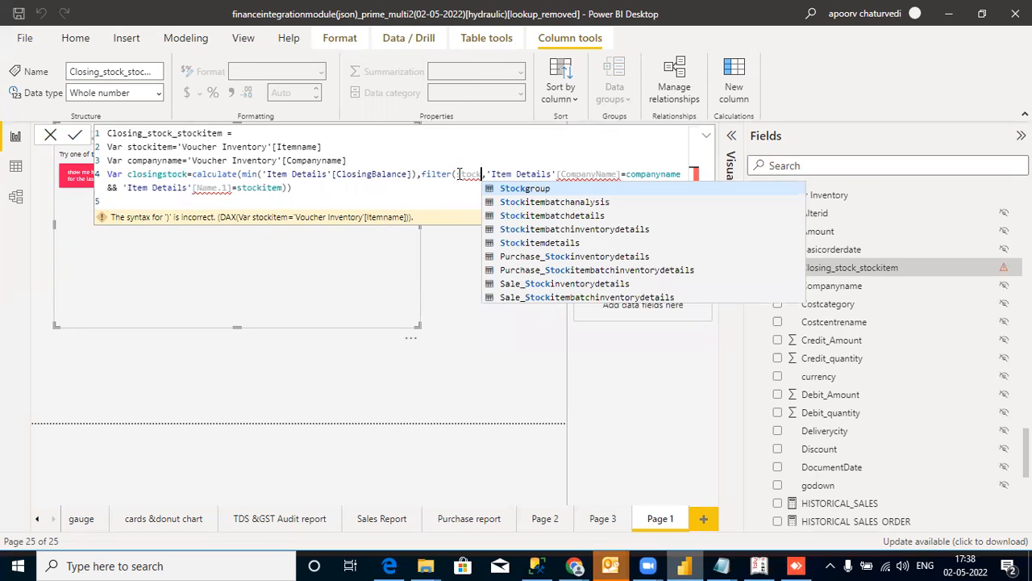
click(508, 242)
drag(676, 174, 547, 174)
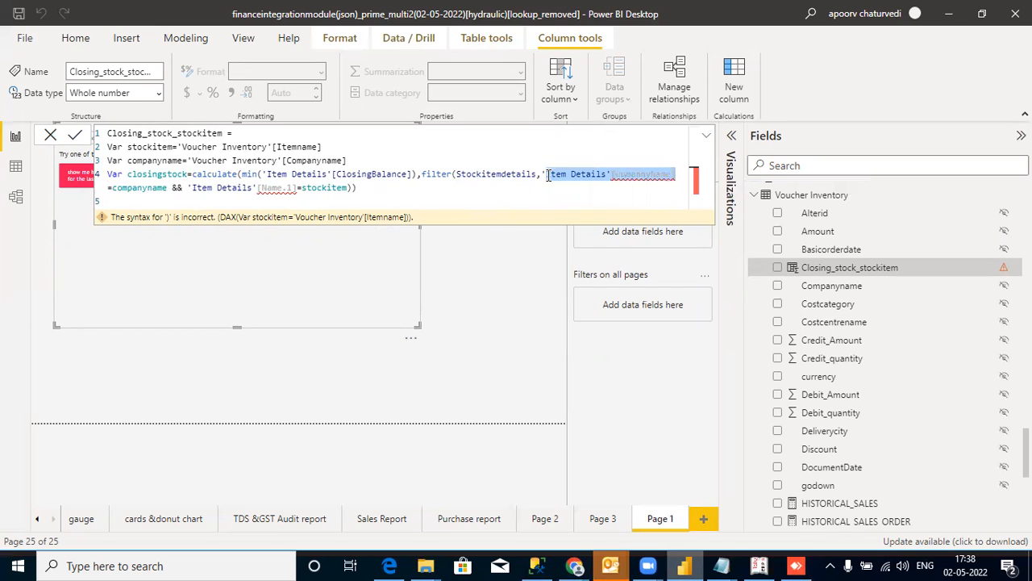
text(com)
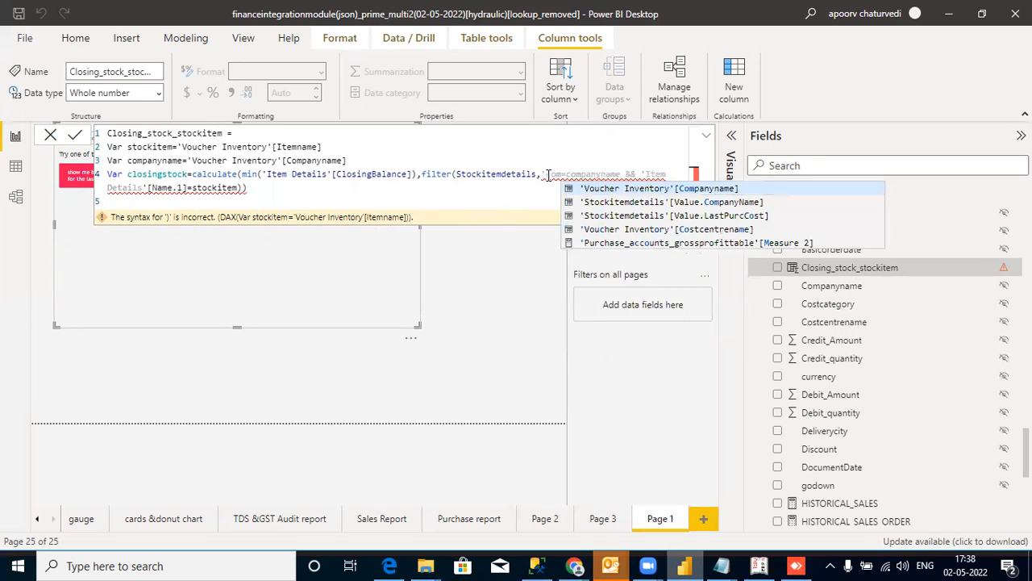
click(595, 202)
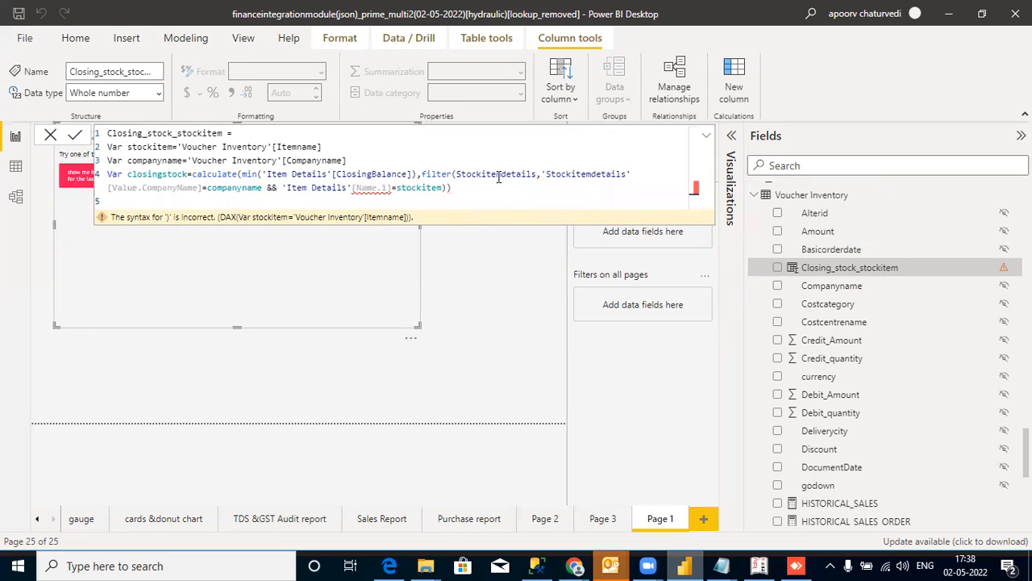
Replace 'Item Details'[Name.1] in the item condition with Stockitemdetails[Name] and commit the formula
drag(394, 188, 282, 185)
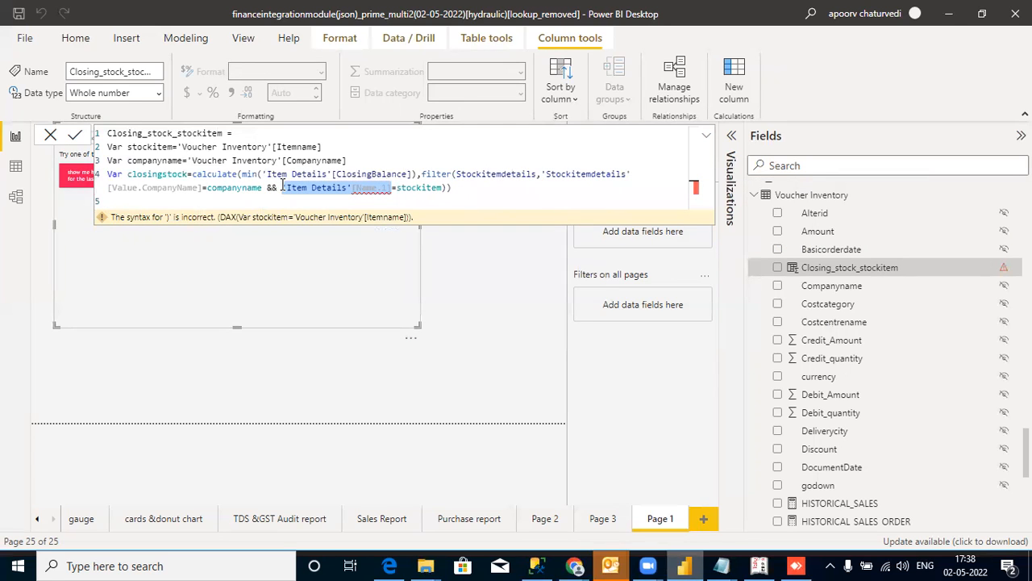
text(name)
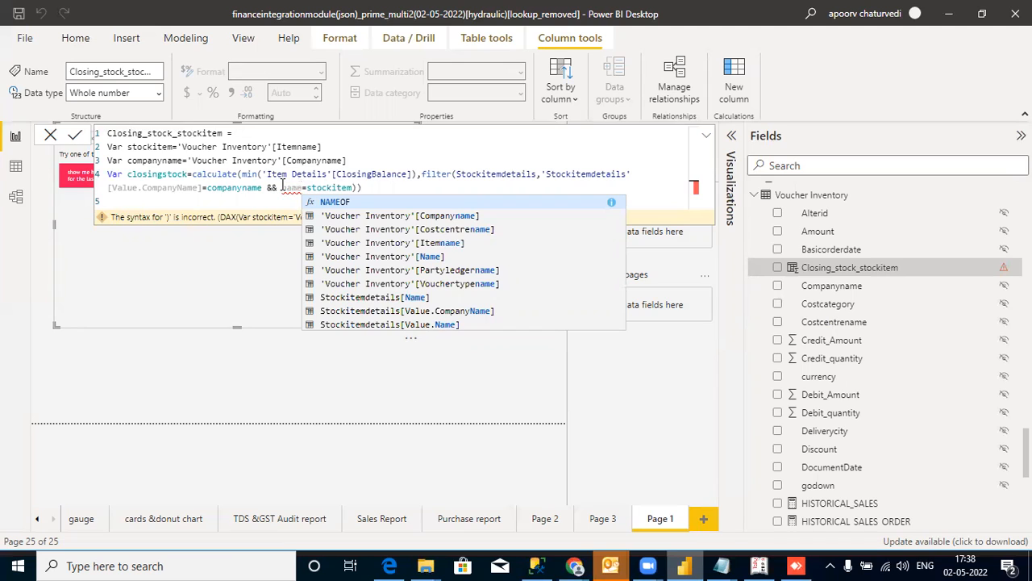
click(363, 298)
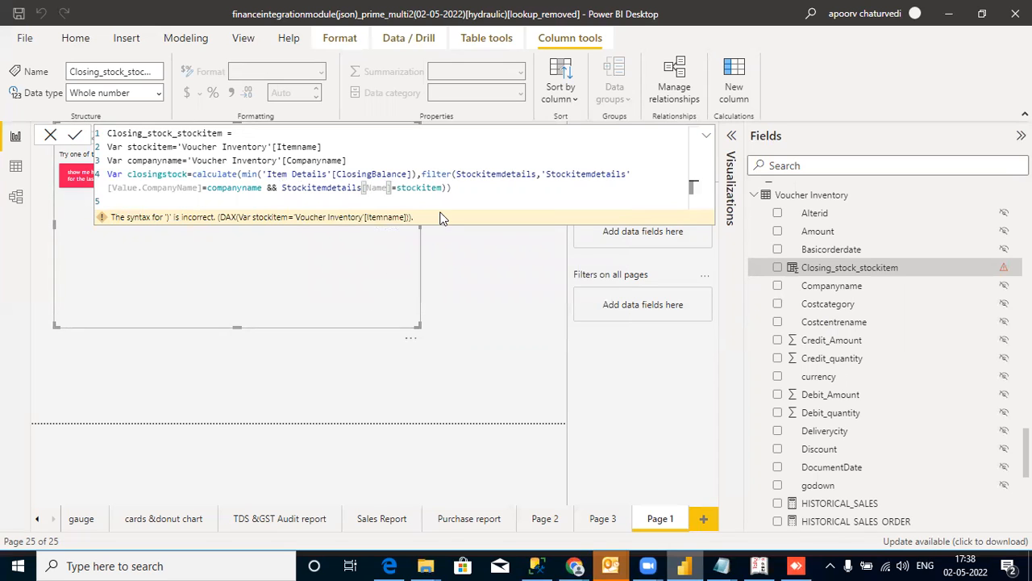
key(Return)
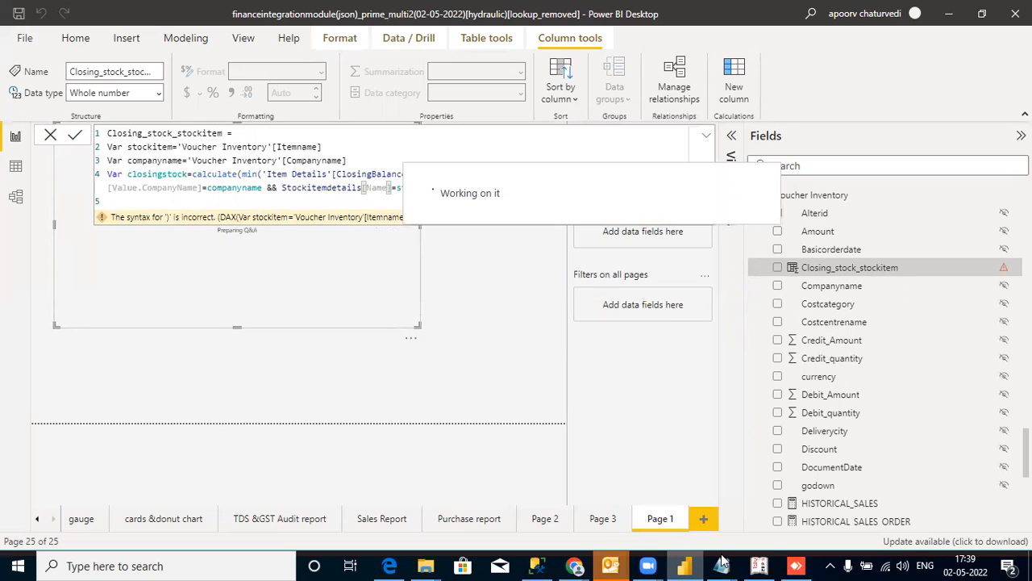
Switch to the WhatsApp window in Chrome and enlarge the sample planning table image at its Closing Stock column
mouse_move(579, 566)
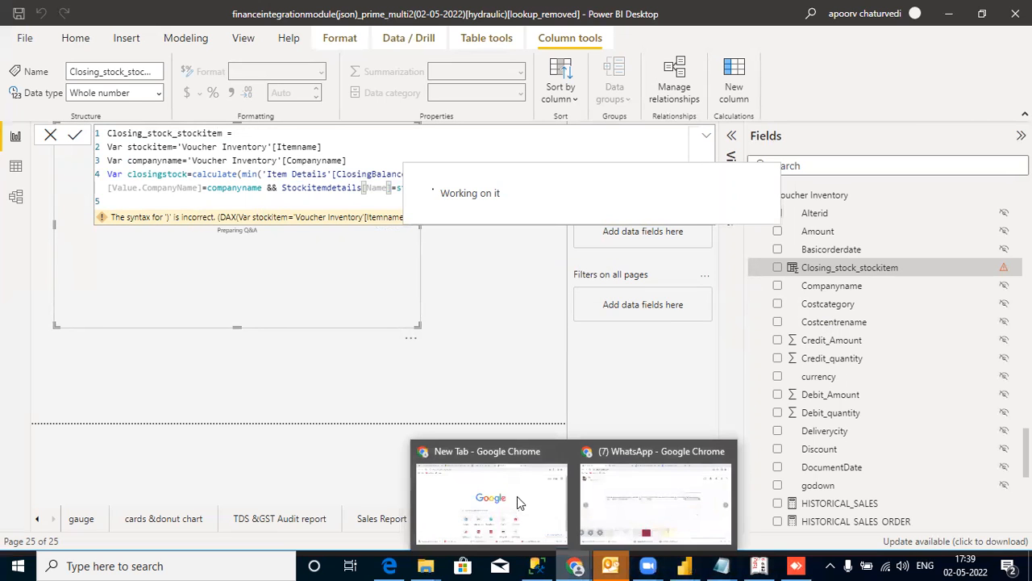
click(606, 507)
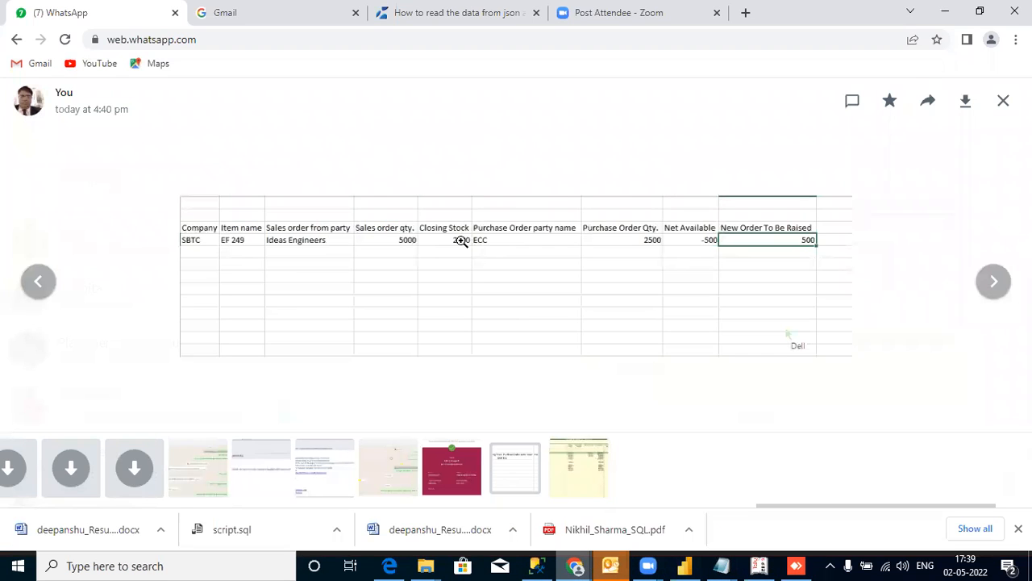
click(462, 245)
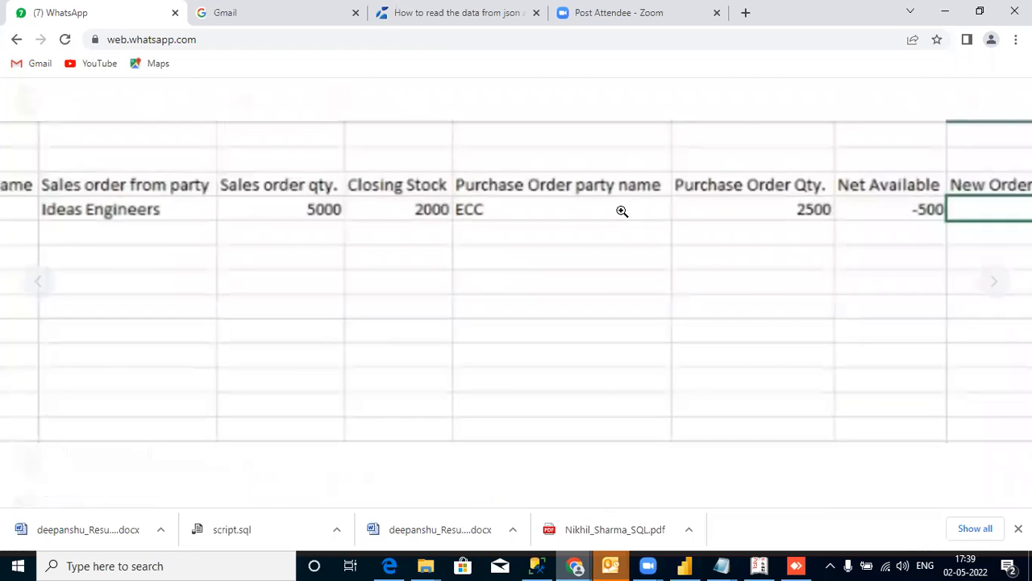
Examine the purchase order columns in the sample planning table image and return it to full view
right_click(621, 214)
click(622, 216)
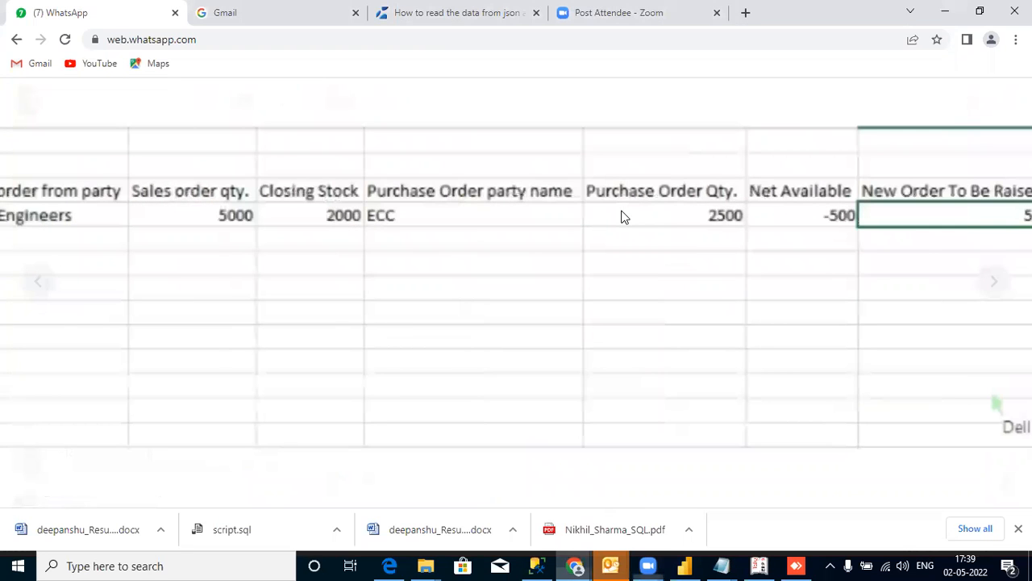
click(444, 214)
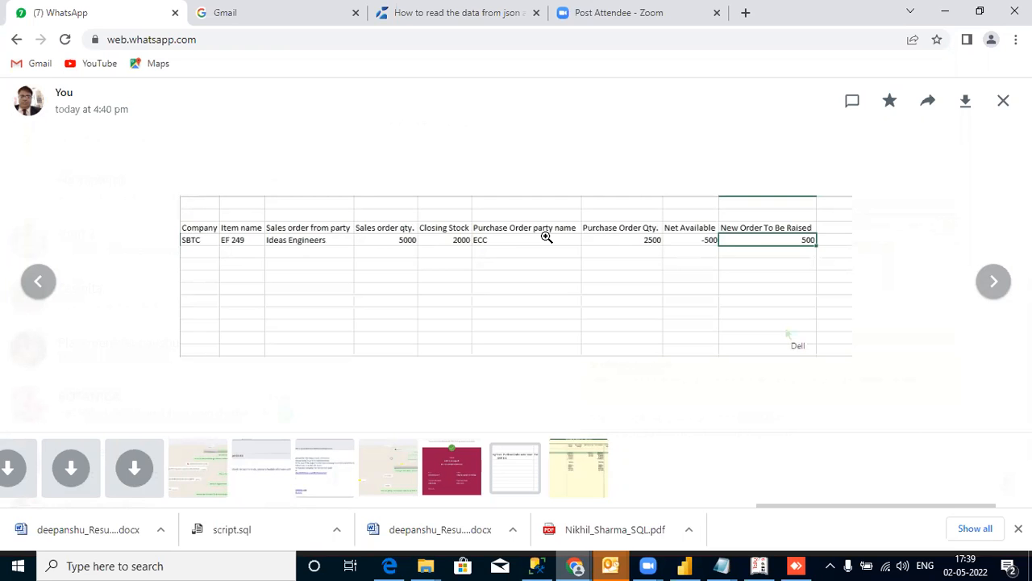
Switch to Power BI, finish the Closing_stock_stockitem formula with return closingstock on its fifth line and commit it
click(687, 564)
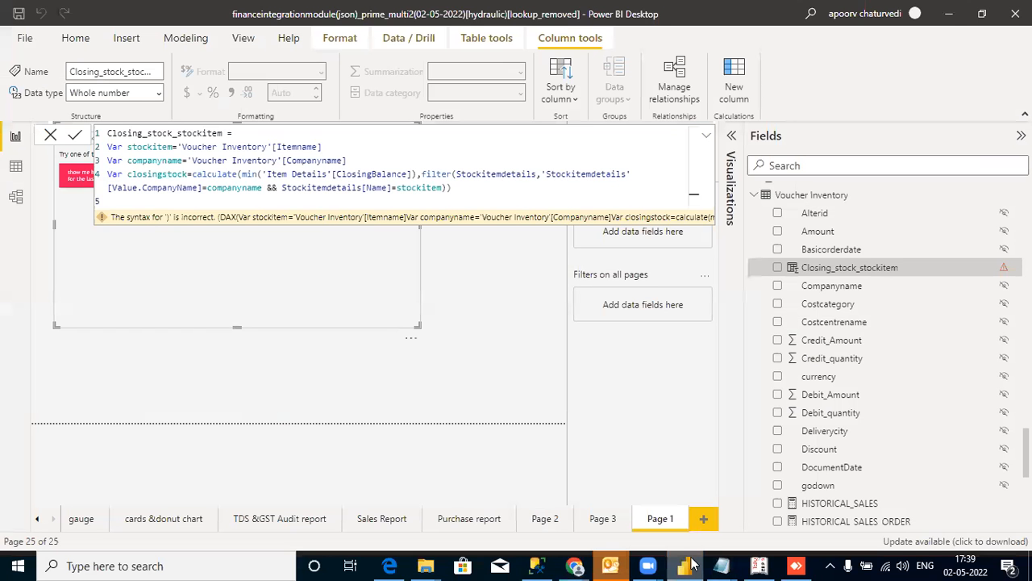
click(457, 191)
key(shift+Return)
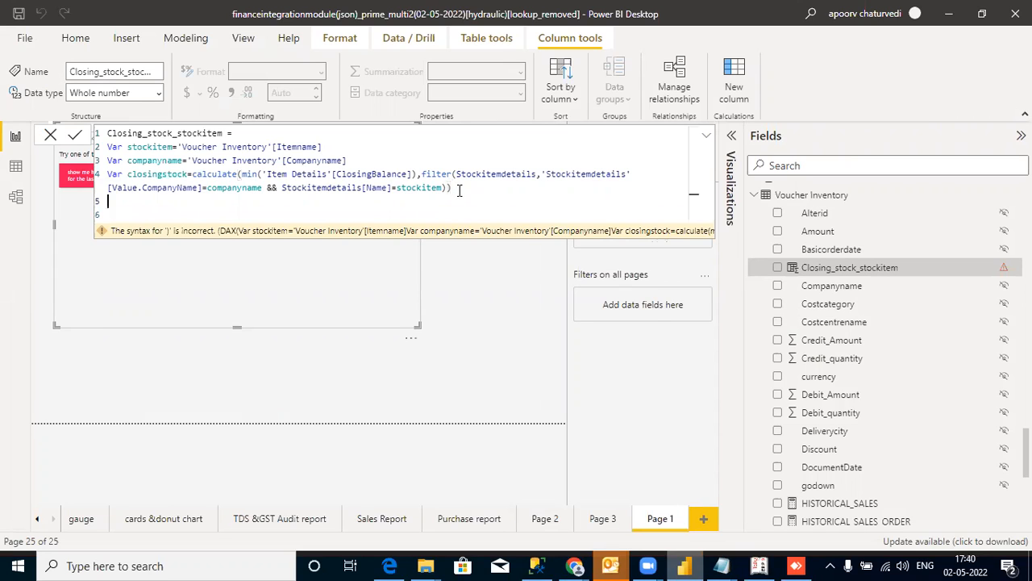
text(return)
drag(188, 174, 128, 174)
key(ctrl+c)
click(161, 203)
key(ctrl+v)
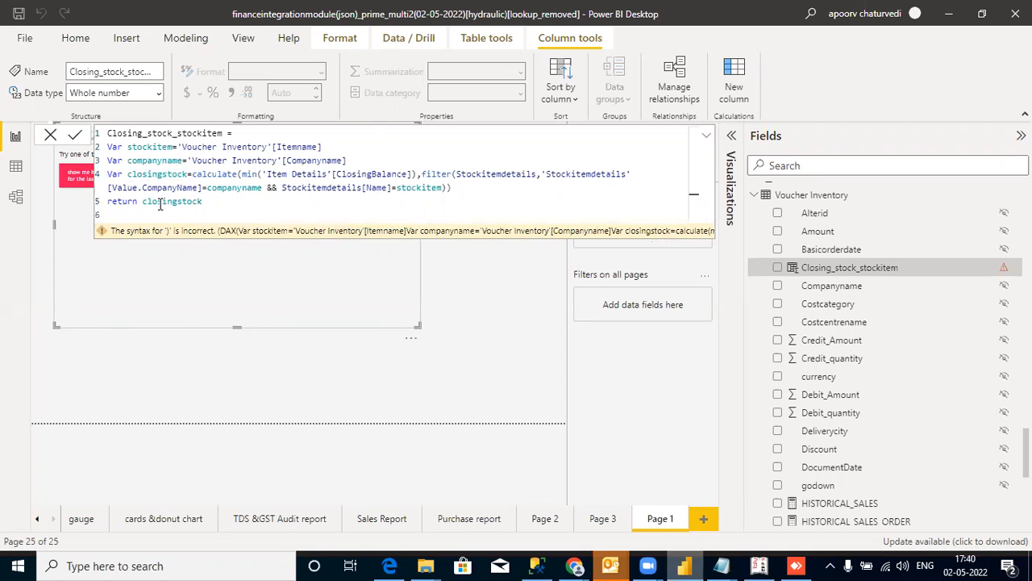
key(Return)
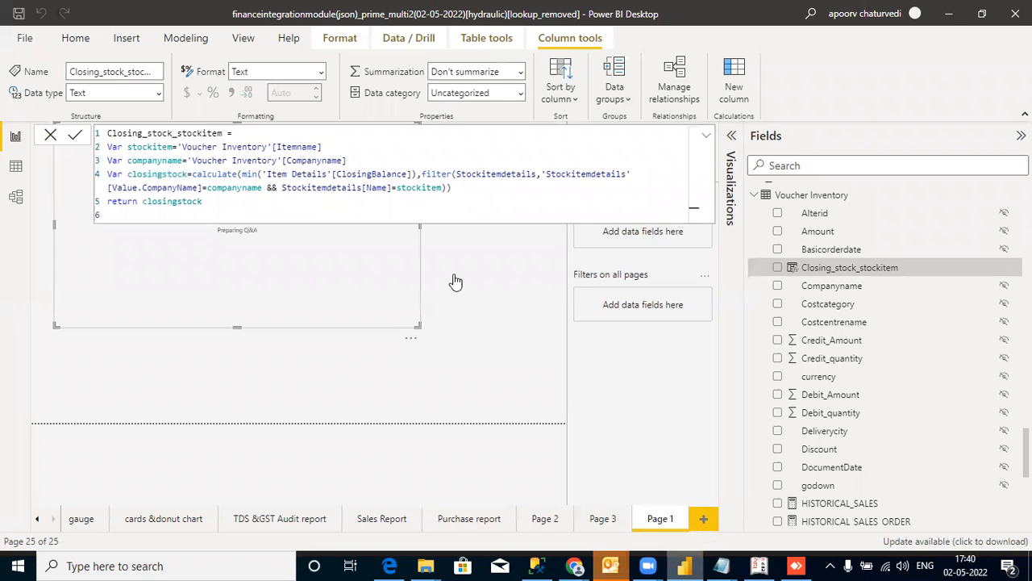
Add the Closing_stock_stockitem column to the pending sales order table visual
click(405, 368)
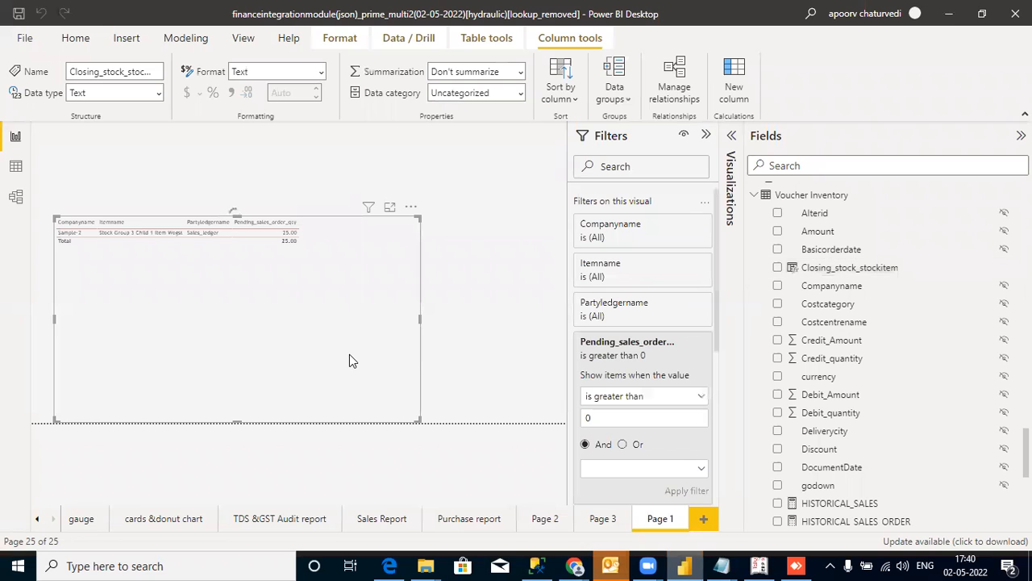
click(776, 269)
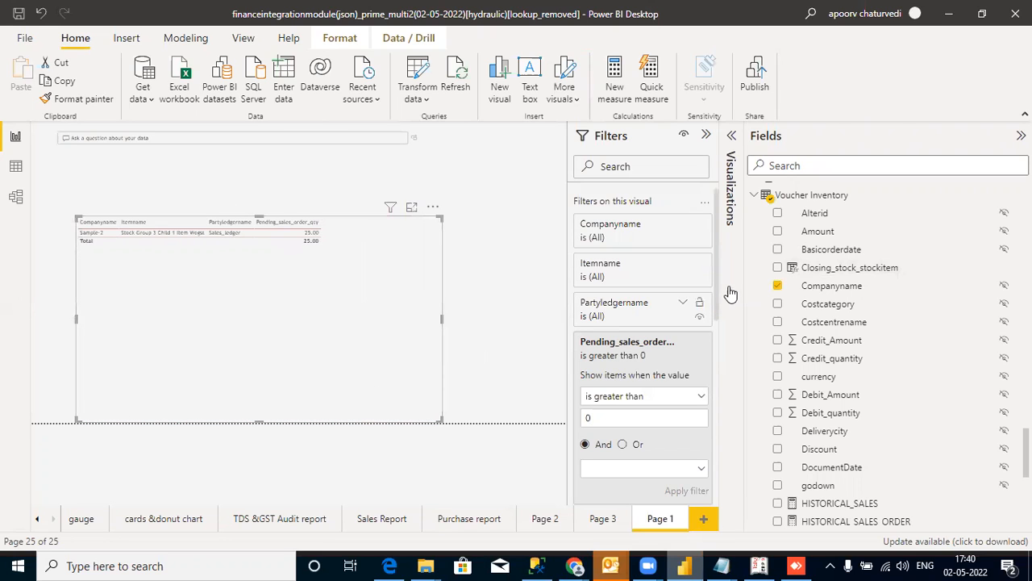
click(776, 269)
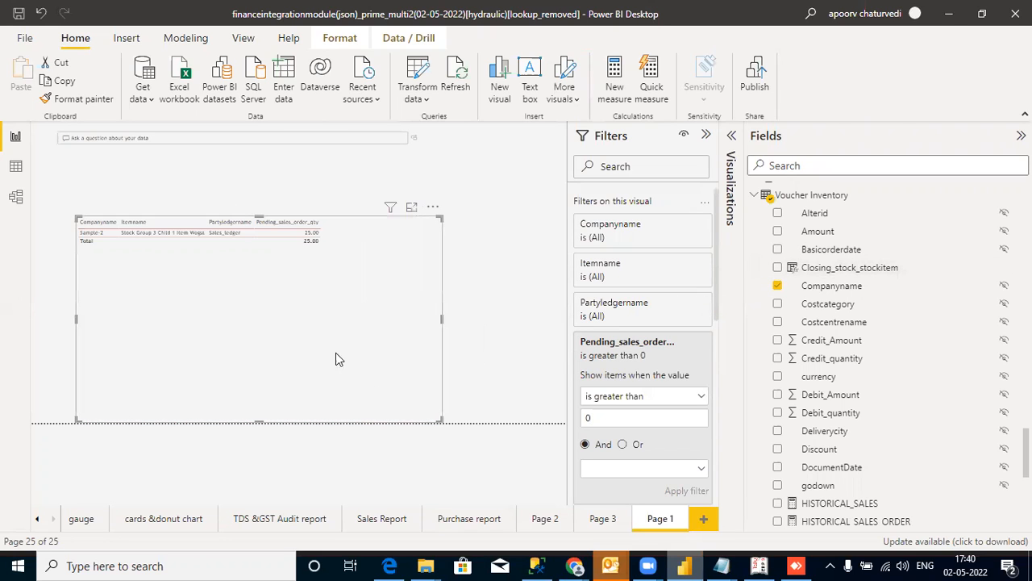
click(778, 270)
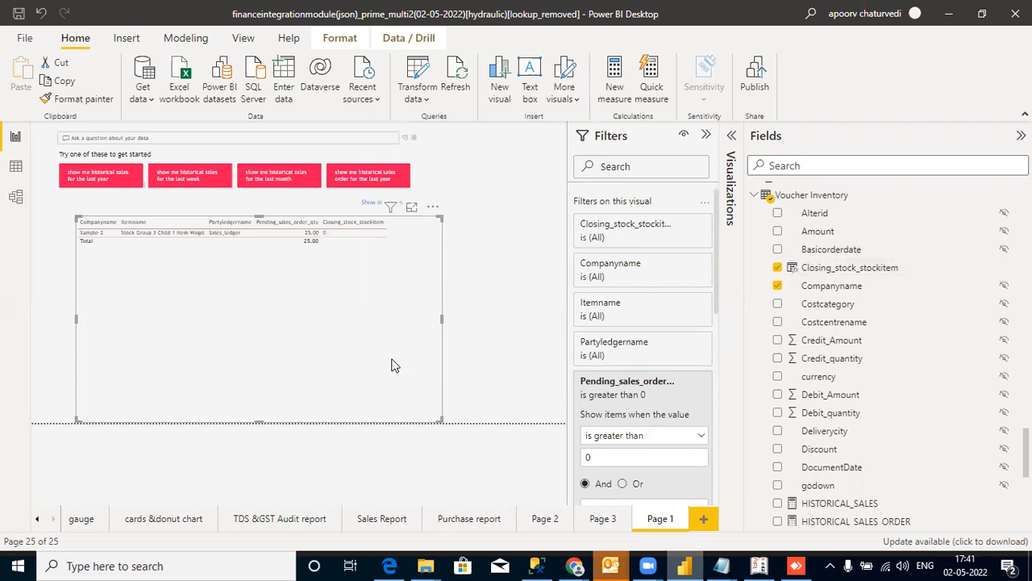
Remove the Q&A visual above the pending sales order table and select the table visual
drag(409, 136, 423, 135)
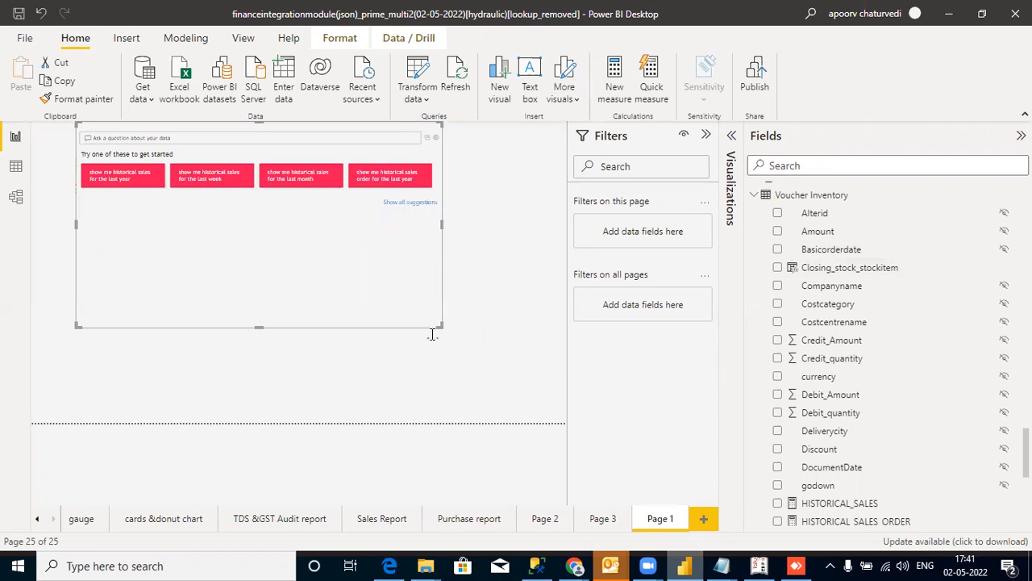
right_click(432, 343)
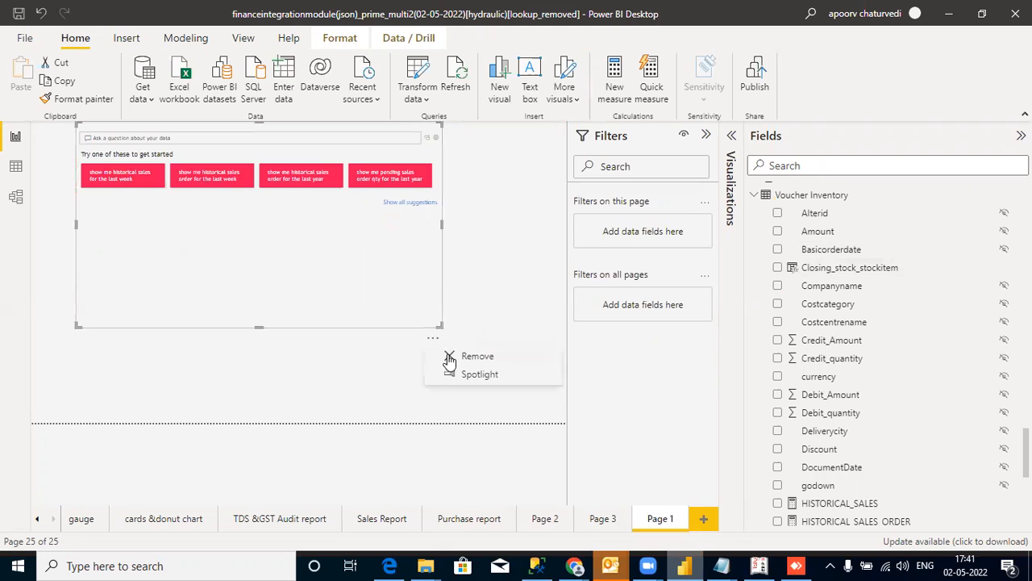
click(449, 356)
click(412, 356)
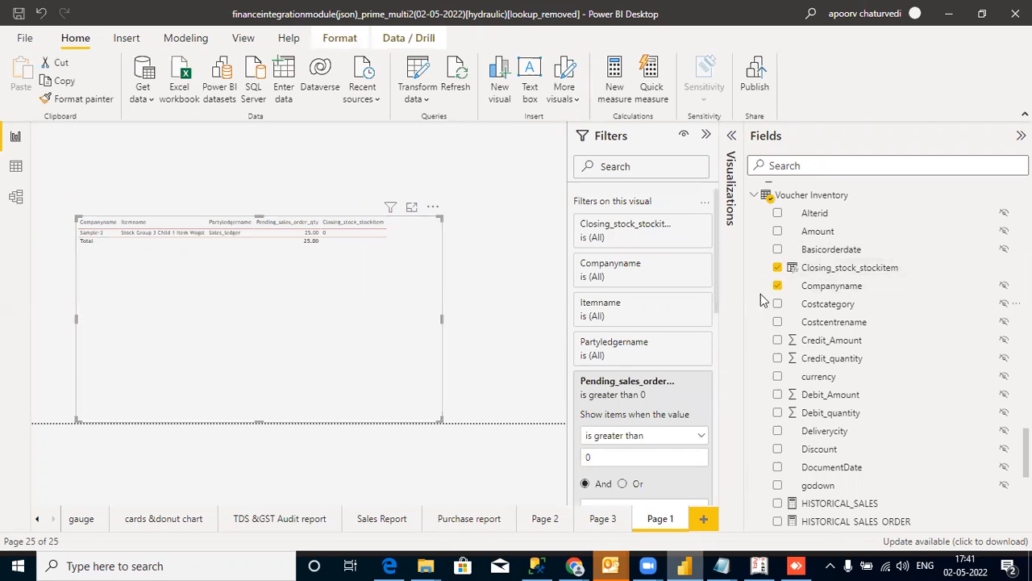
Select Closing_stock_stockitem, check the column after Closing Stock in the WhatsApp sample image and return to Power BI
click(804, 270)
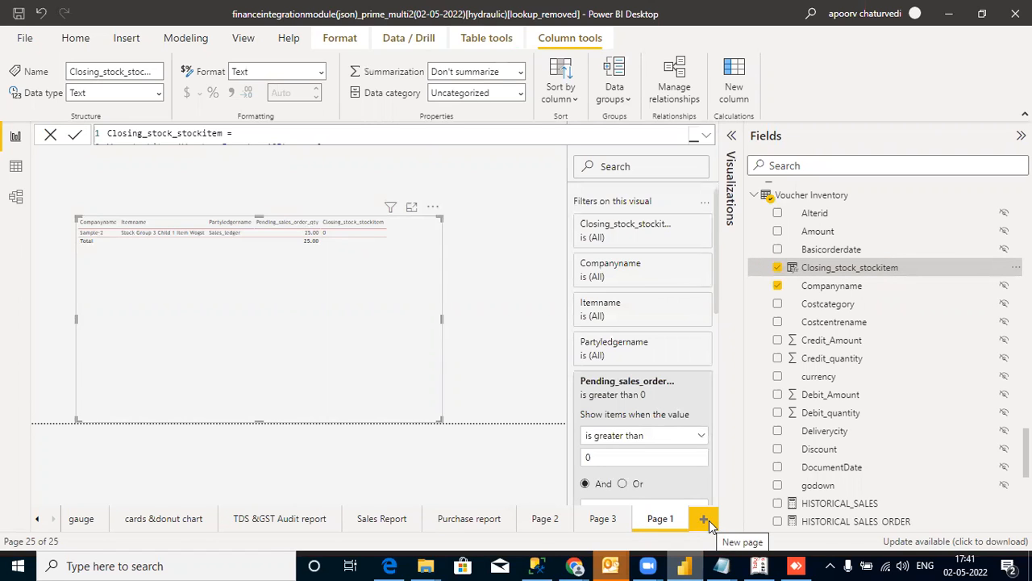
mouse_move(574, 565)
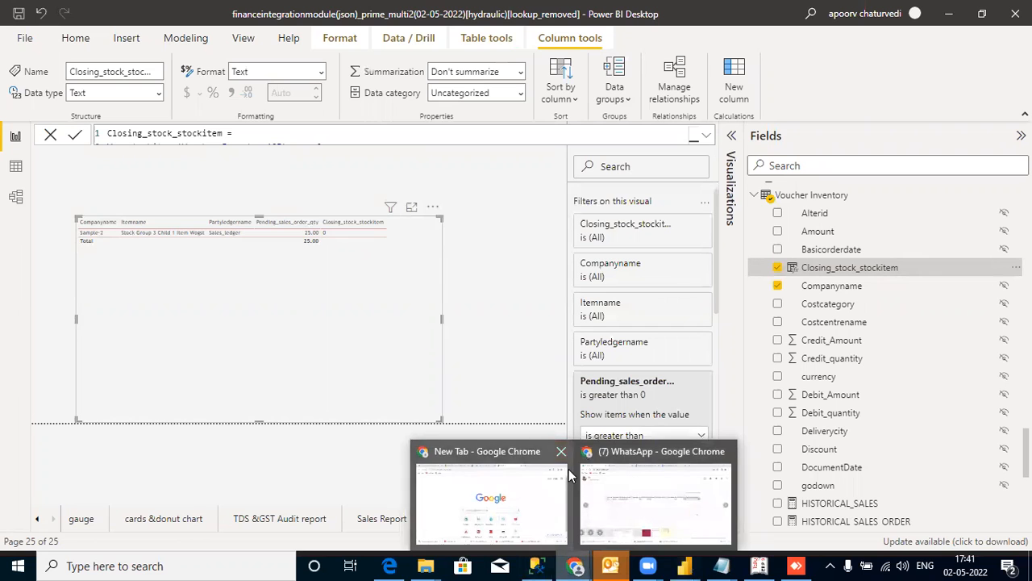
click(621, 490)
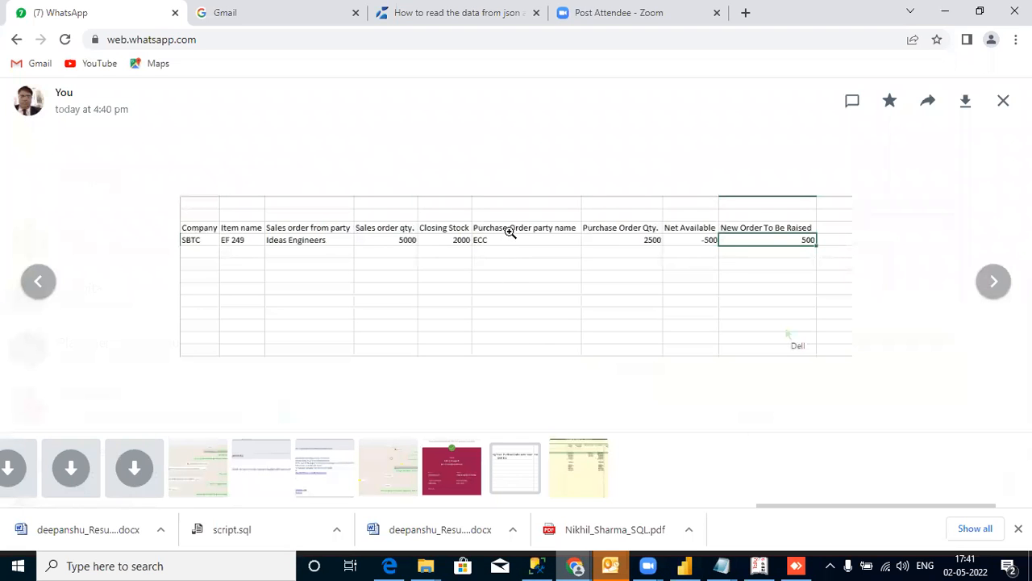
click(681, 566)
click(681, 565)
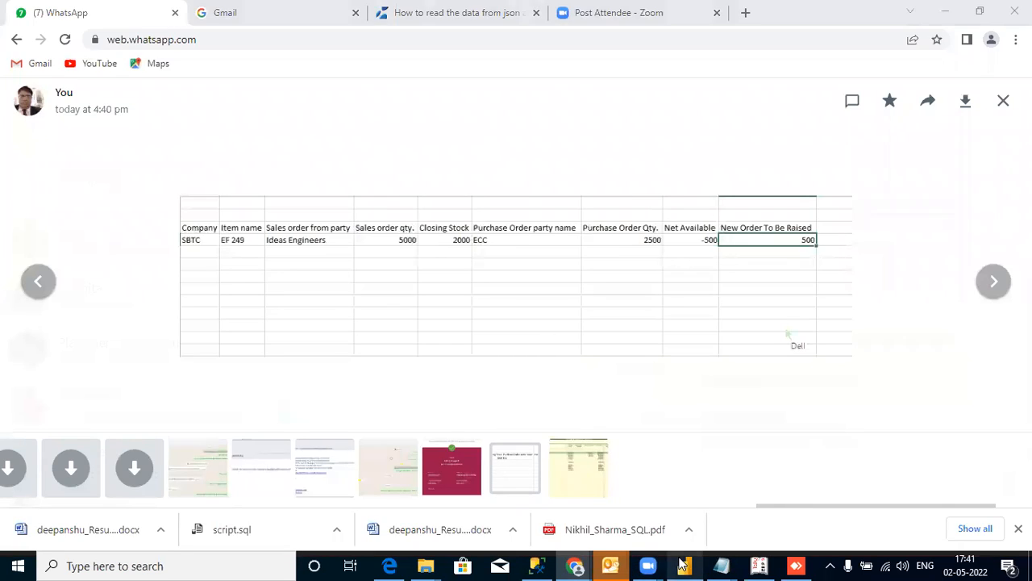
click(681, 565)
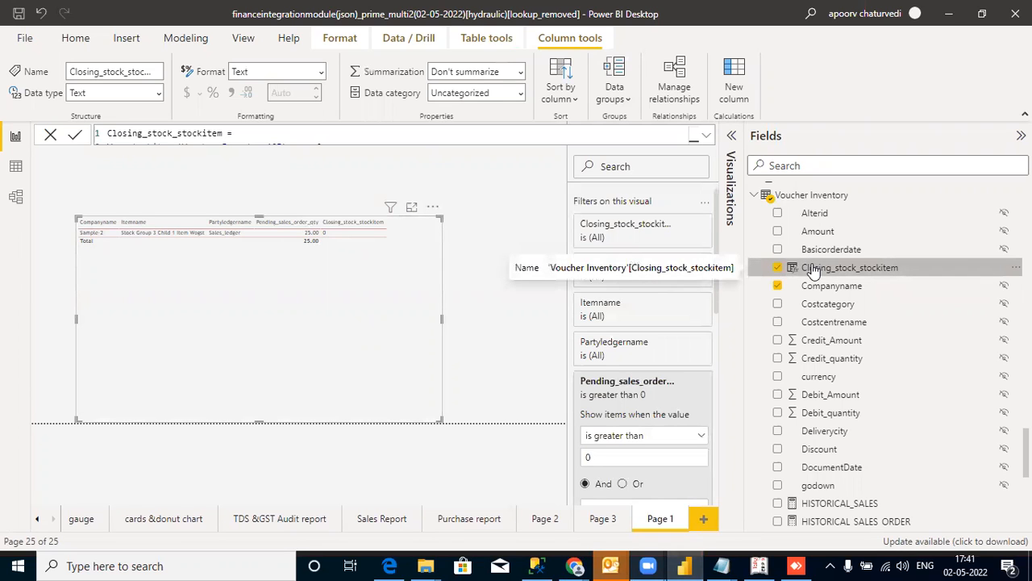
Copy the Closing_stock_stockitem formula from the stockitem variable through return closingstock and leave the formula unchanged
scroll(884, 356, up, 2)
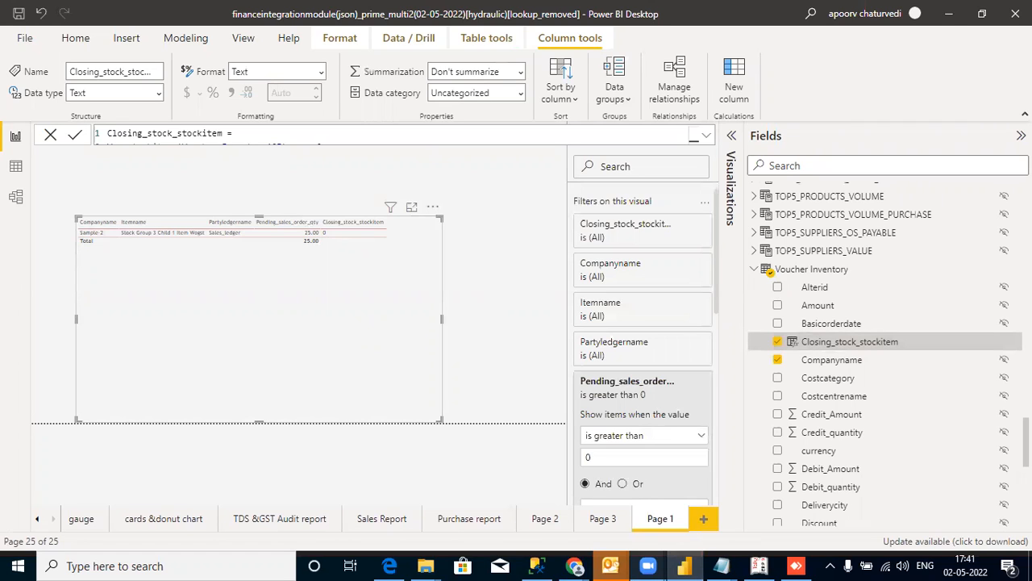
click(707, 137)
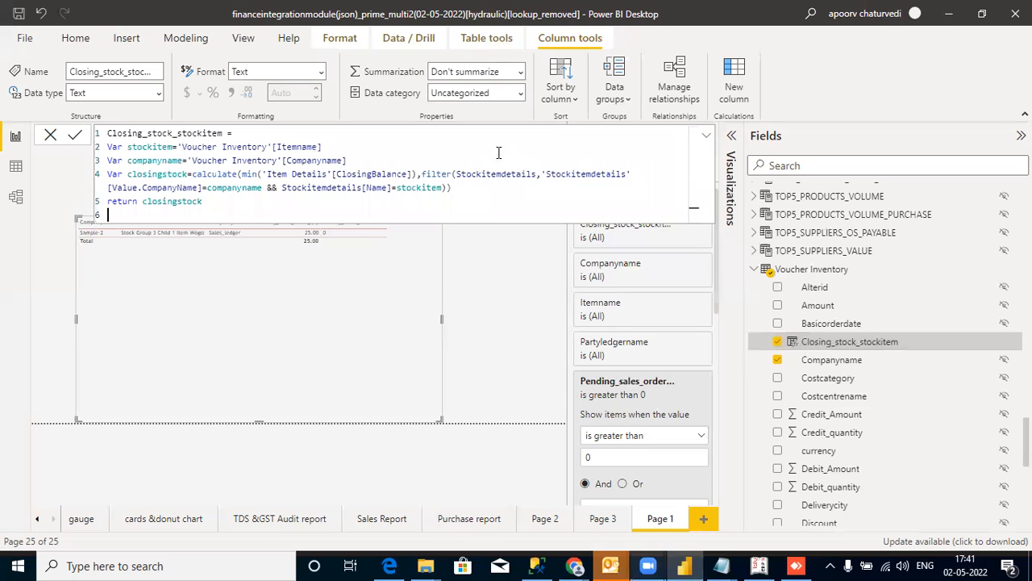
drag(309, 213, 143, 152)
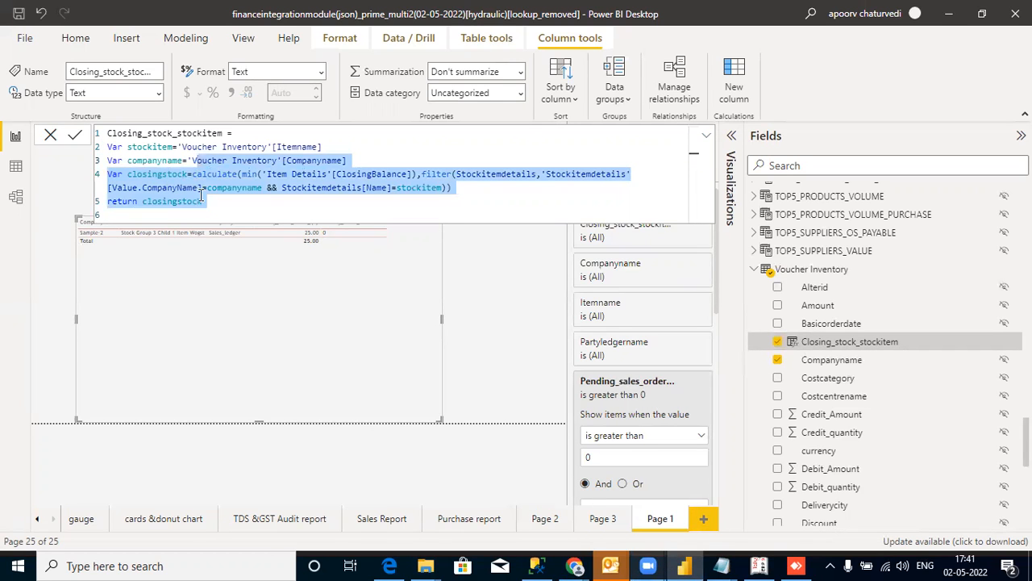
drag(203, 201, 108, 147)
key(ctrl+c)
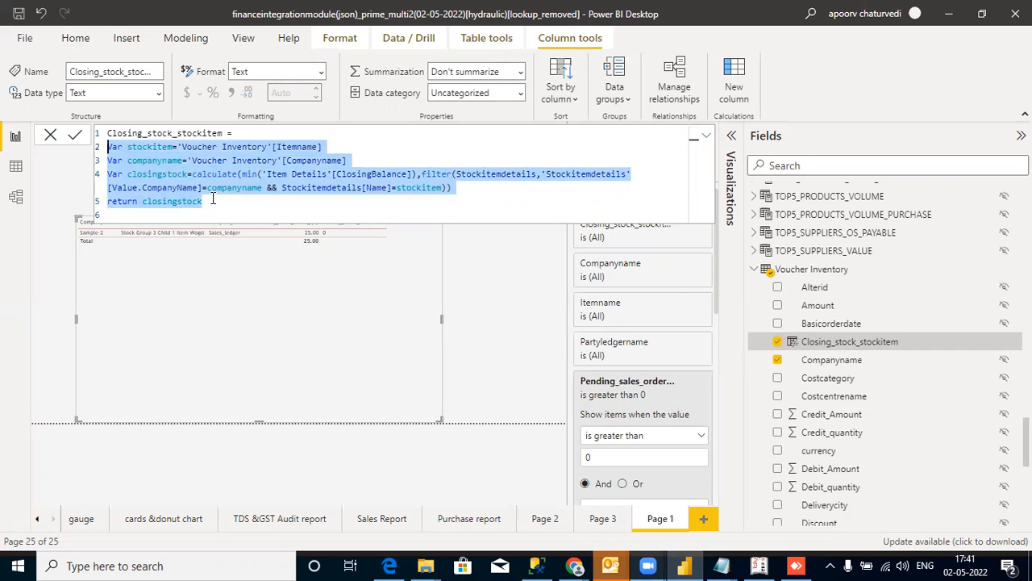
click(50, 133)
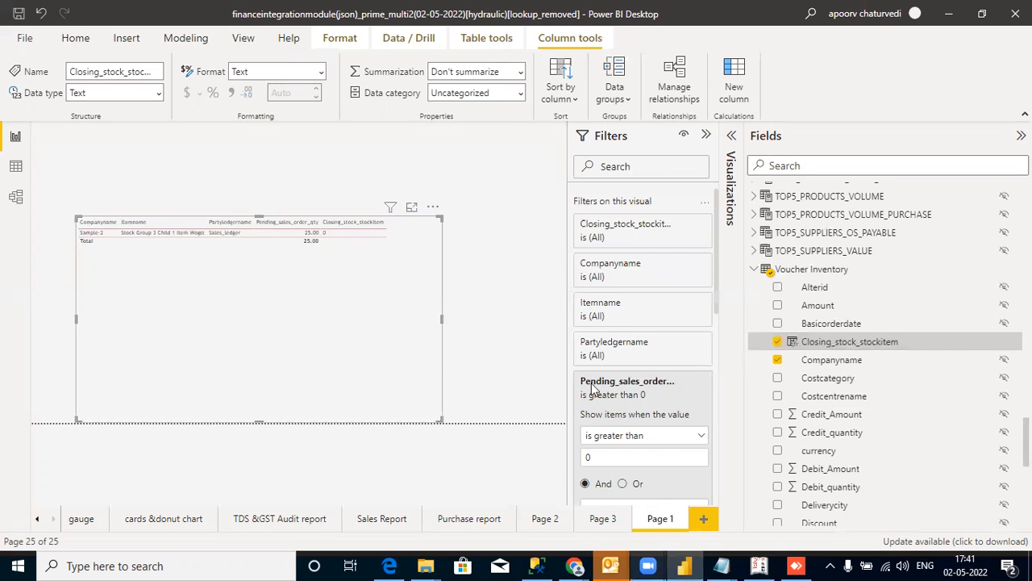
Create a calculated column in Voucher Inventory from the copied formula, with Purchase_party_name= as its first line
click(741, 102)
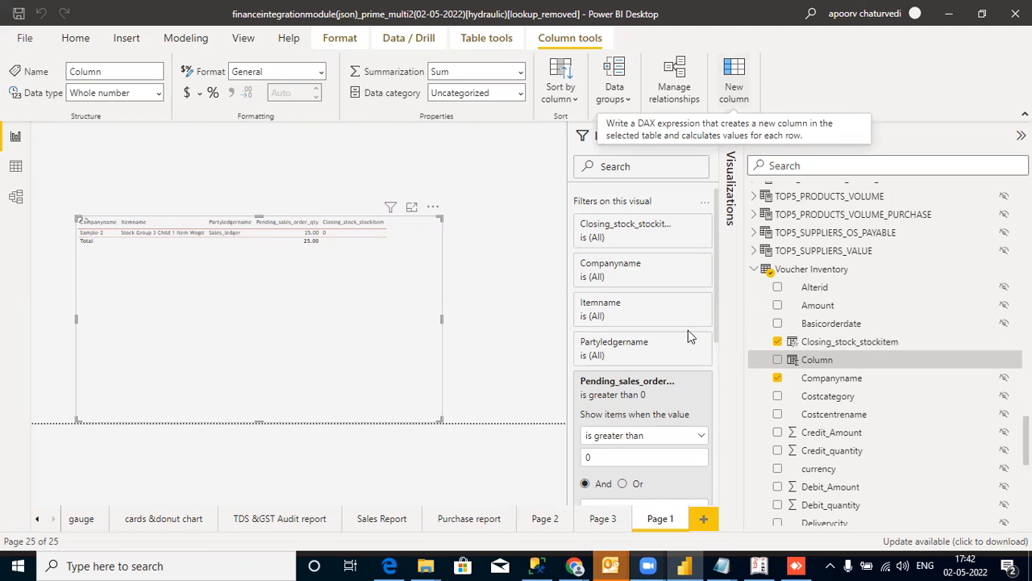
click(798, 365)
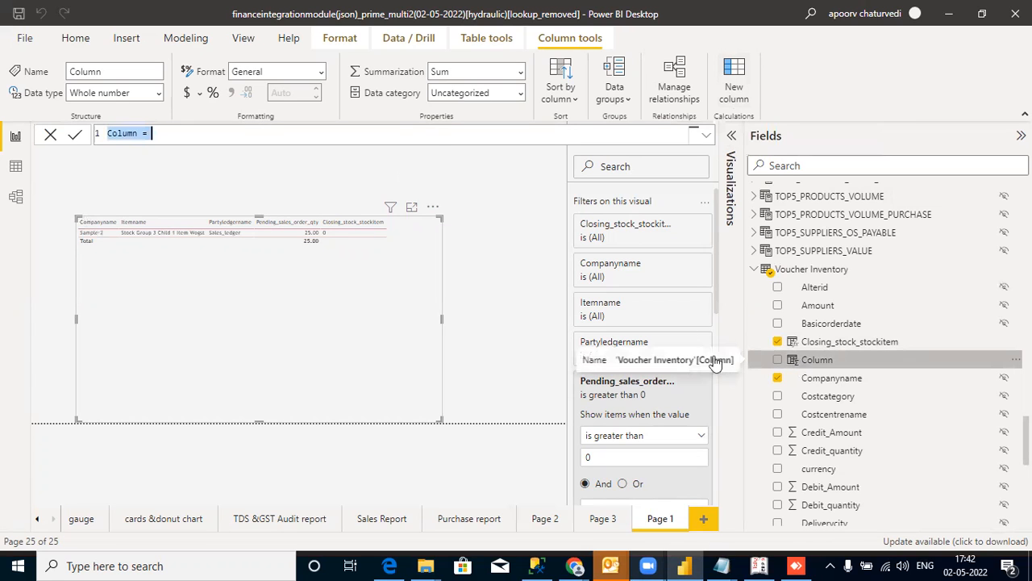
drag(431, 127, 105, 139)
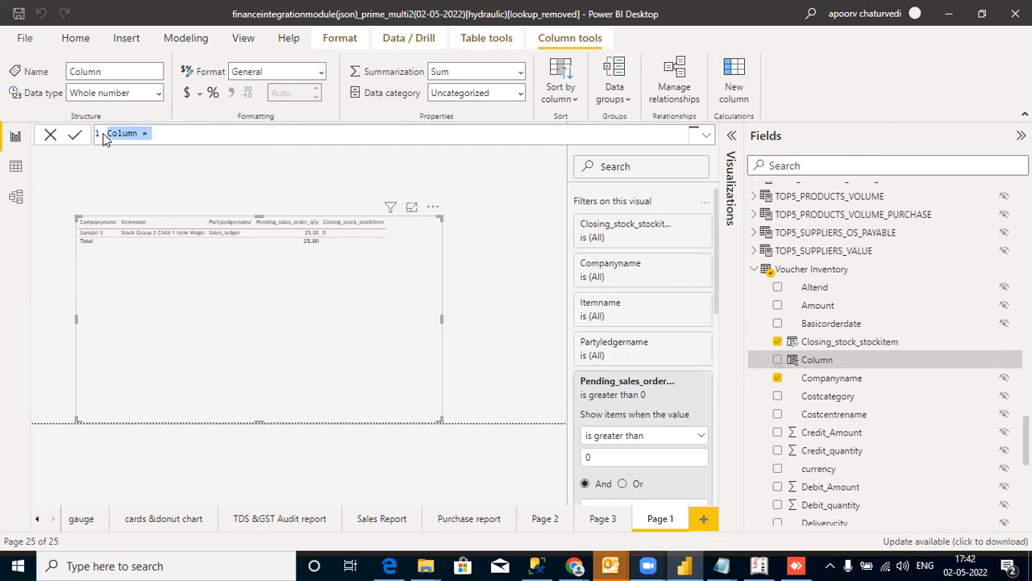
key(ctrl+v)
click(108, 133)
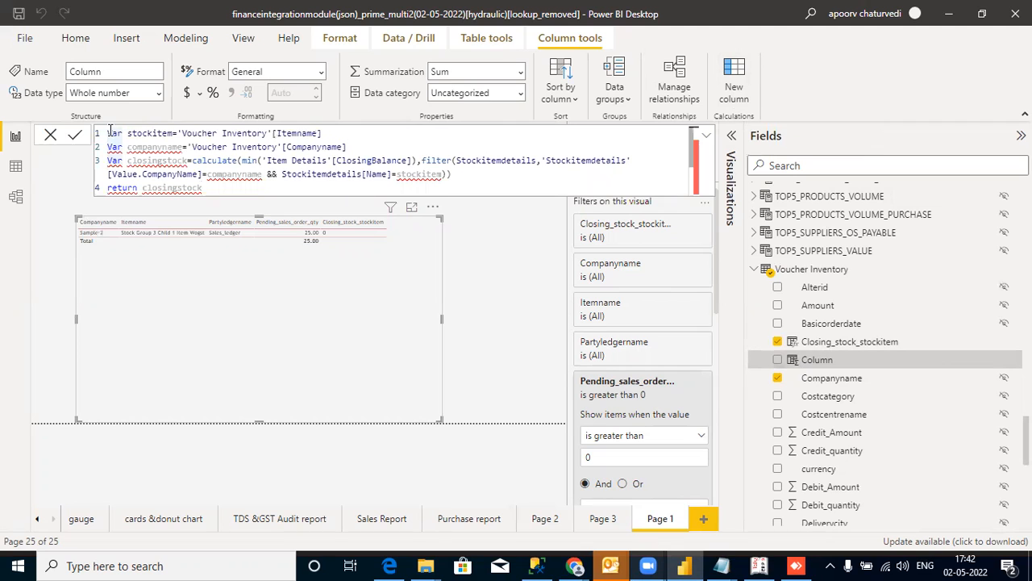
key(shift+Return)
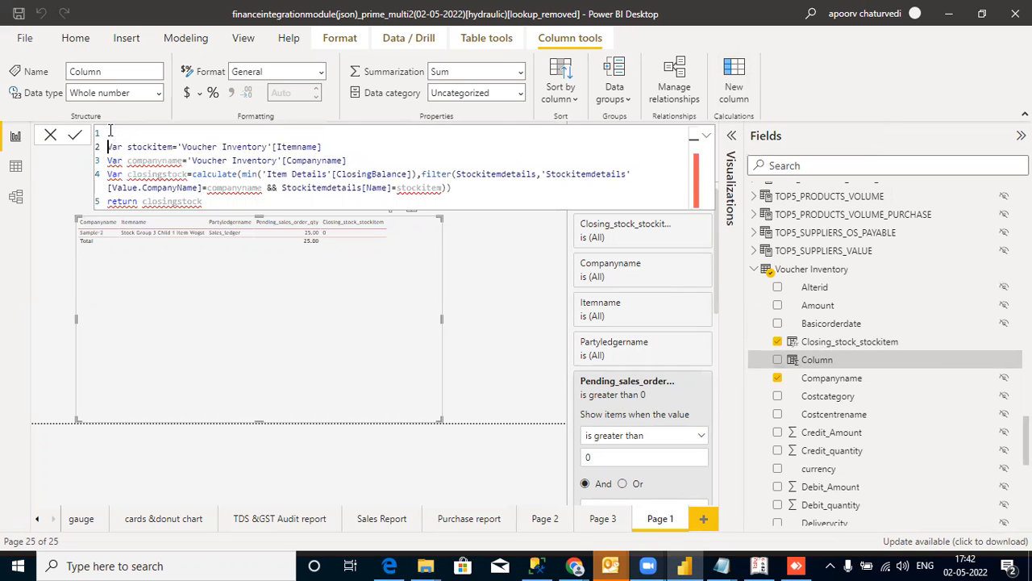
text(Purchase_p)
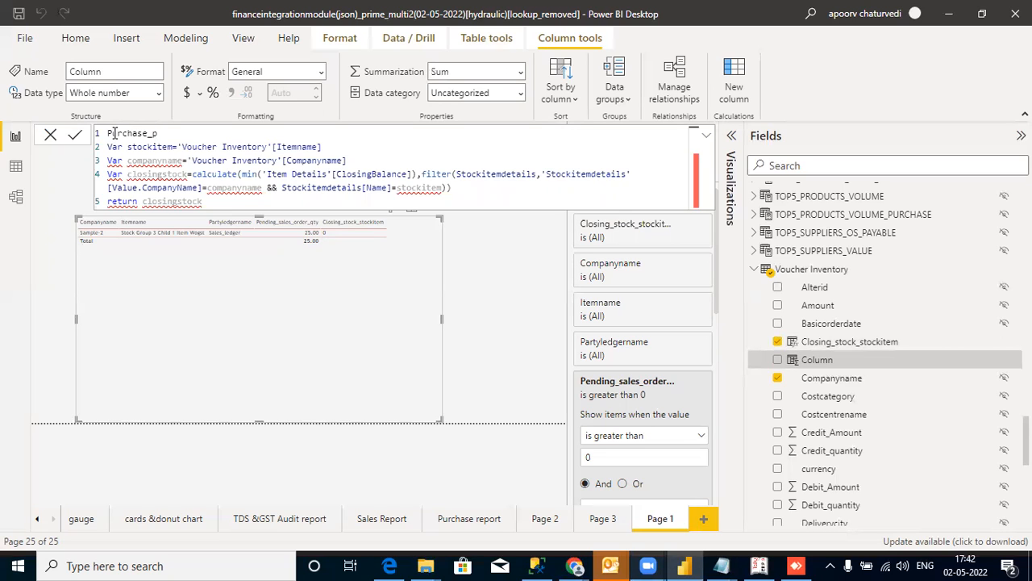
text(arty_name=)
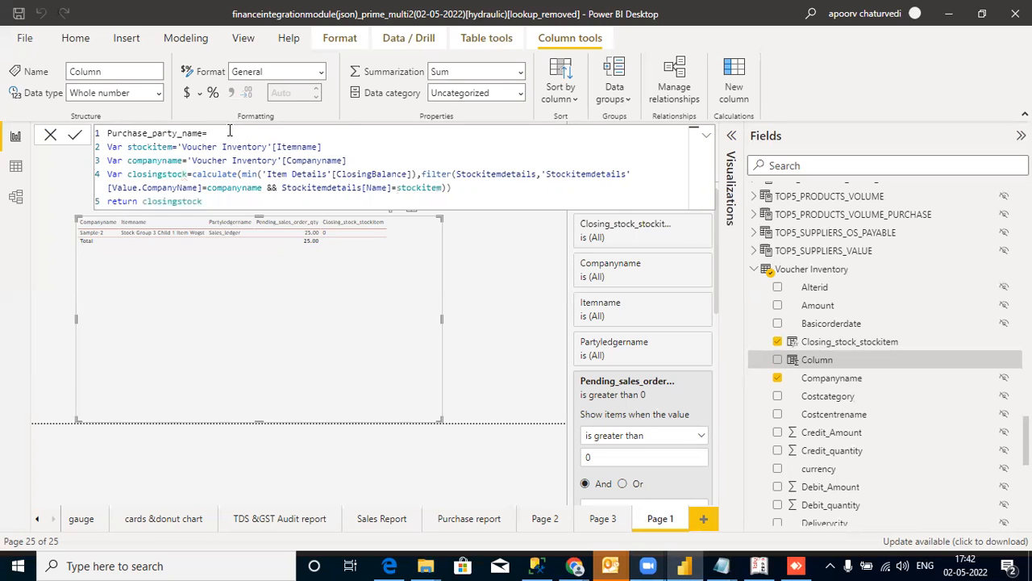
Replace the MIN argument in the closingstock variable with 'Voucher Inventory'[Partyledgername]
click(360, 161)
drag(413, 174, 263, 174)
key(BackSpace)
text(party)
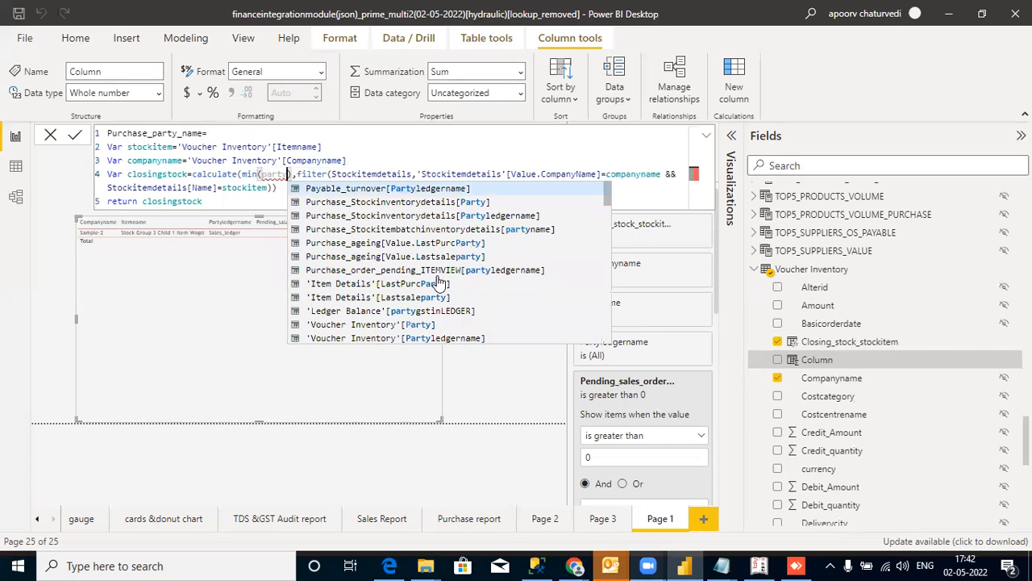
click(465, 338)
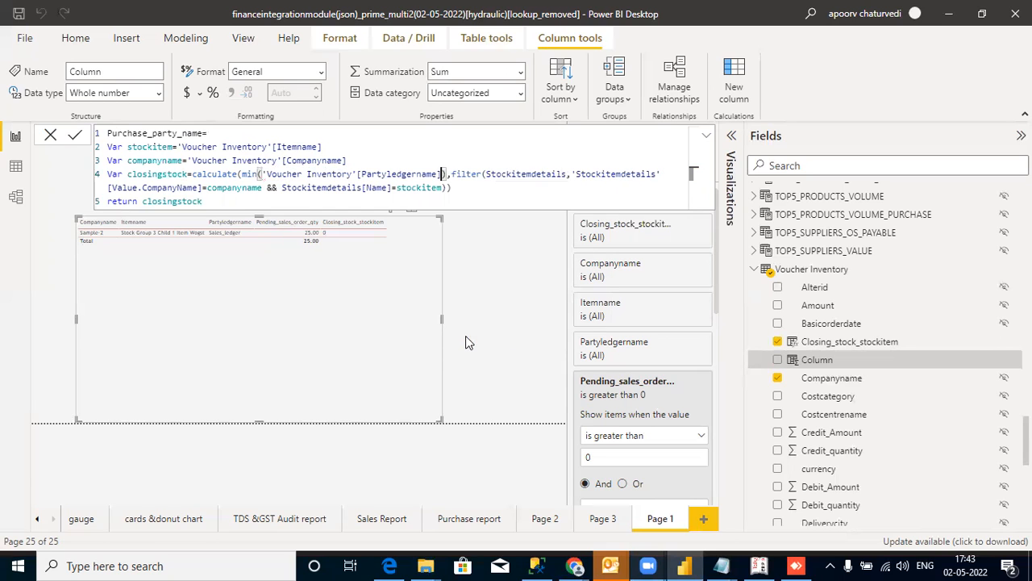
Change the FILTER table in the Purchase_party_name formula to 'Voucher Inventory'
click(477, 174)
drag(565, 174, 487, 173)
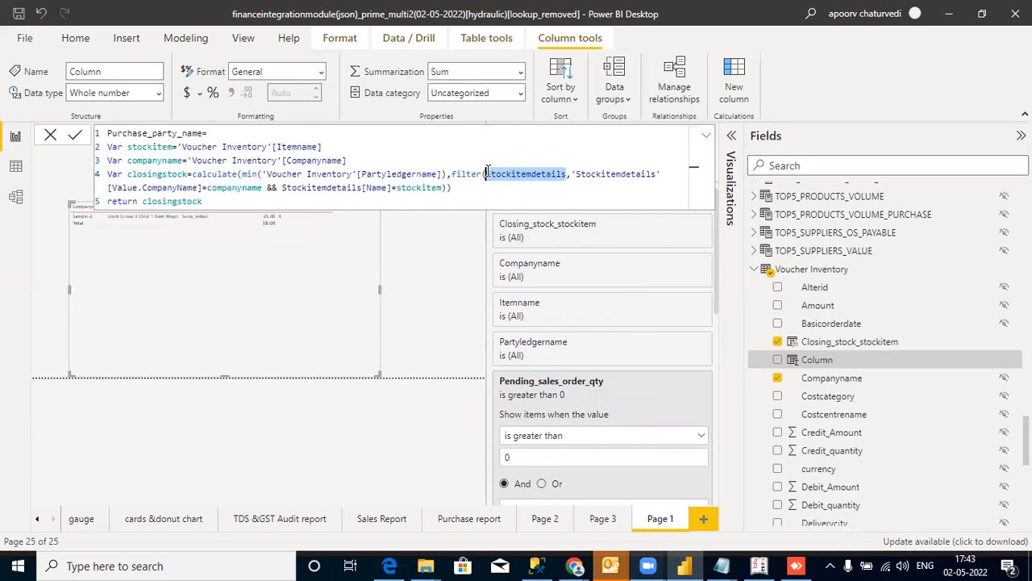
key(BackSpace)
text(voucher)
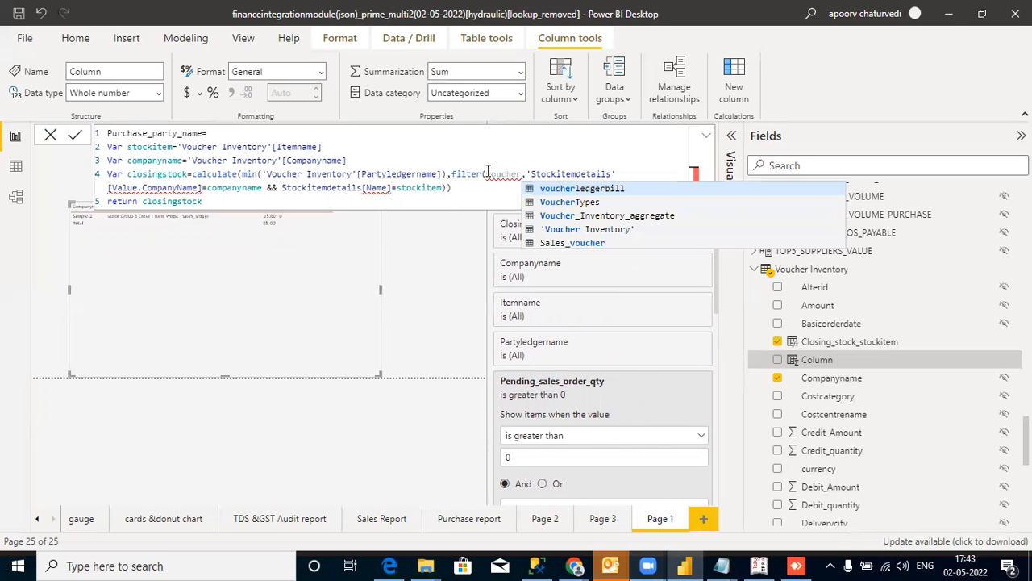
click(550, 230)
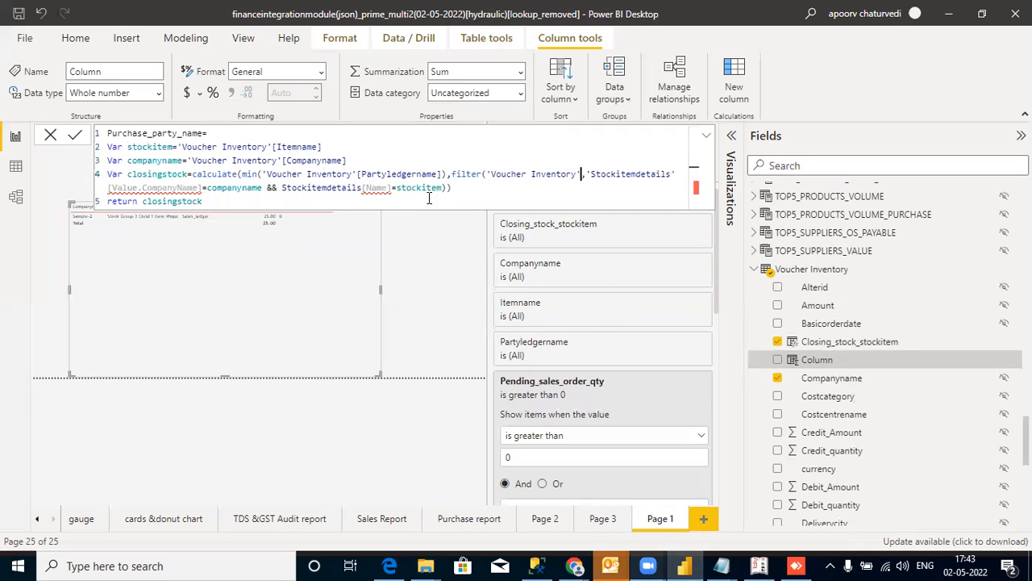
Replace the old Stockitemdetails filter conditions in the closingstock variable with 'Voucher Inventory'[VOUCHERTYPE_PARENT]="Purchase Order"
drag(442, 187, 586, 172)
click(588, 171)
text(,)
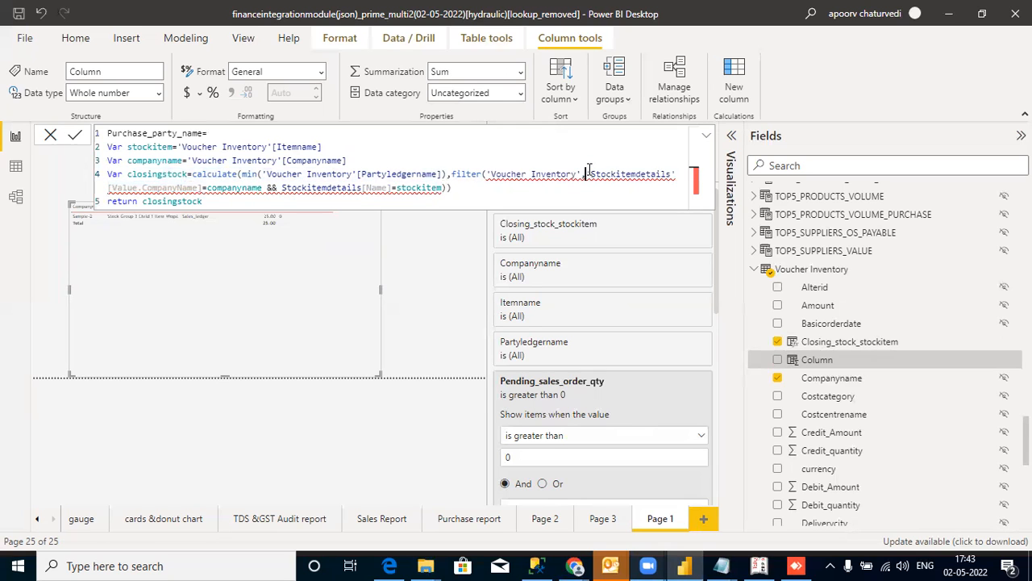
drag(589, 174, 442, 188)
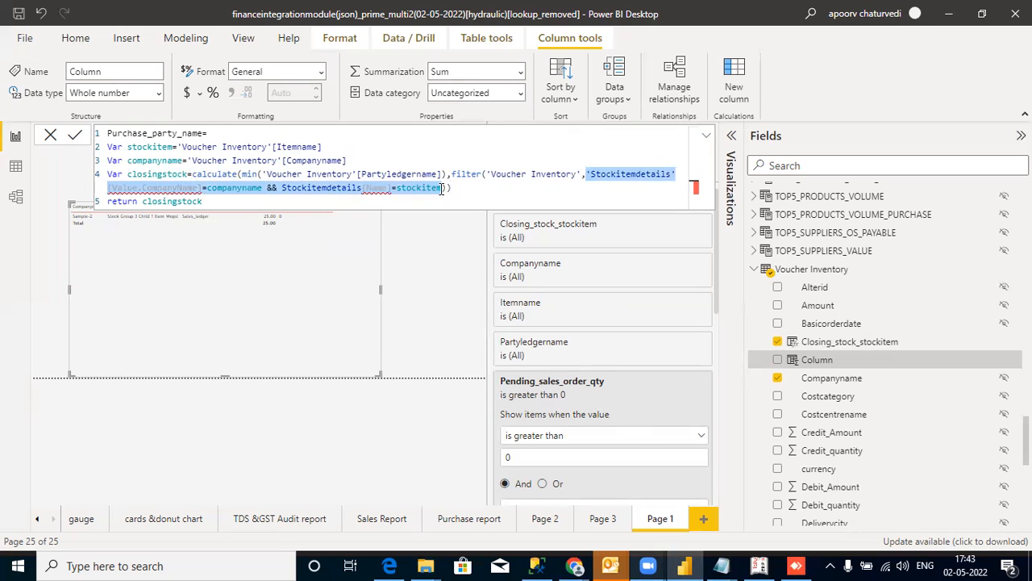
key(BackSpace)
text(voucher)
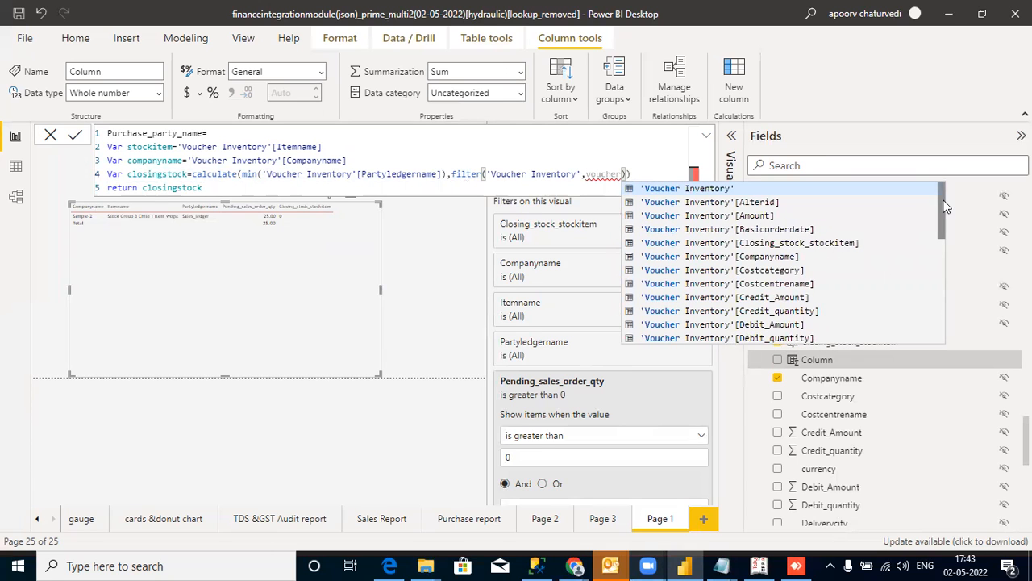
click(944, 257)
drag(944, 256, 945, 310)
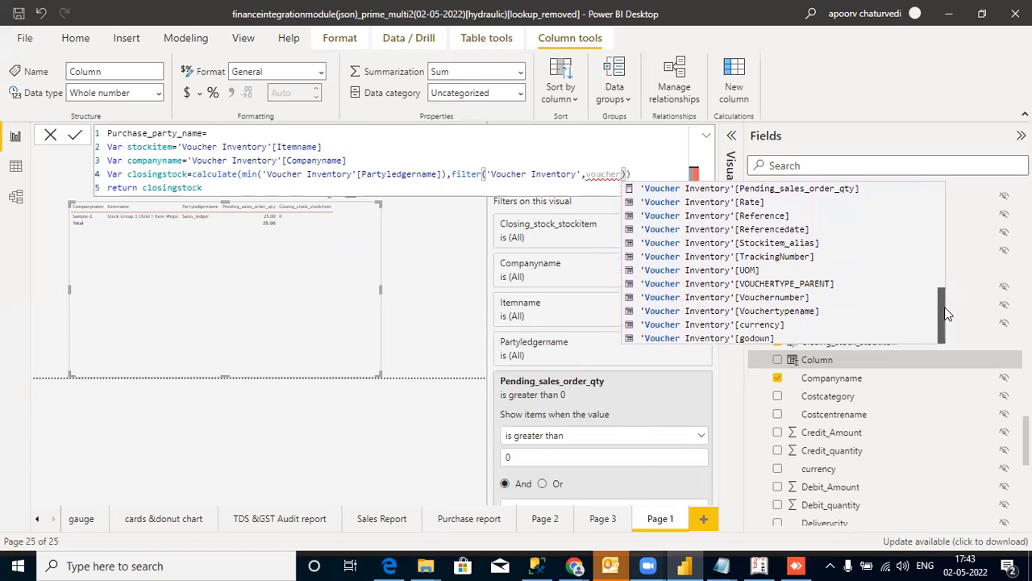
click(763, 294)
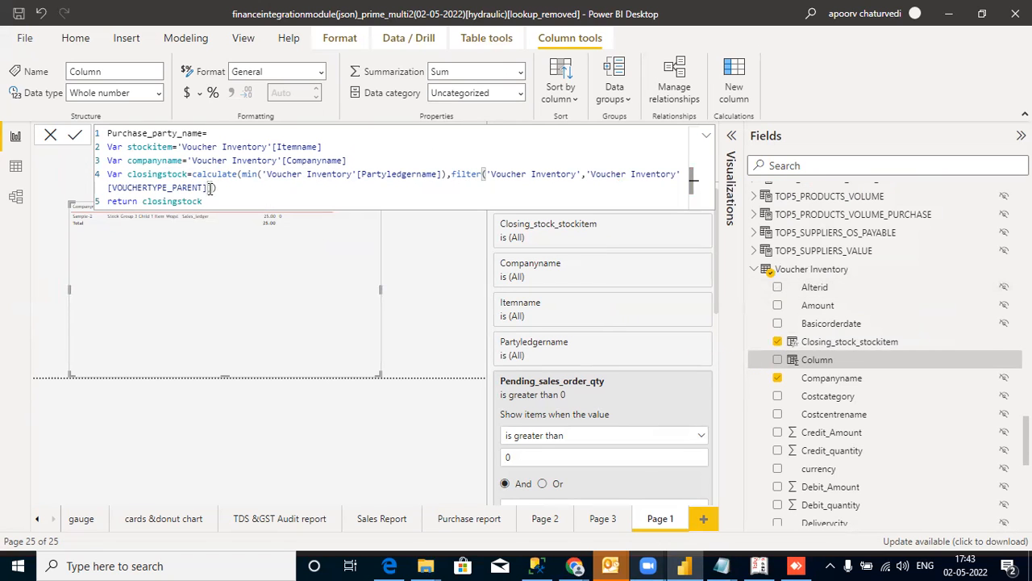
text(="Purchase Order")
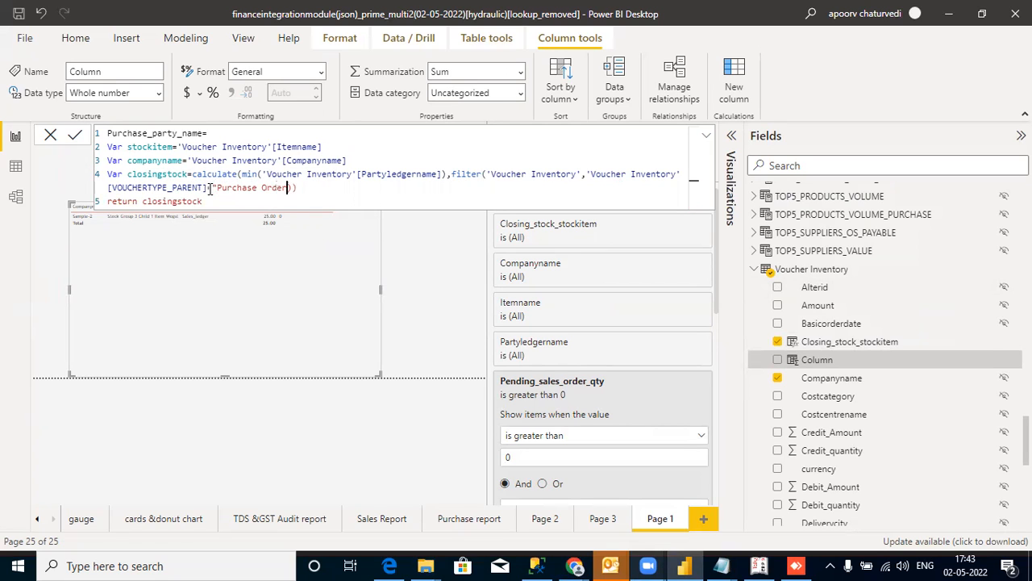
Append && 'Voucher Inventory'[Companyname] to the filter condition and commit the Purchase_party_name formula
text( && )
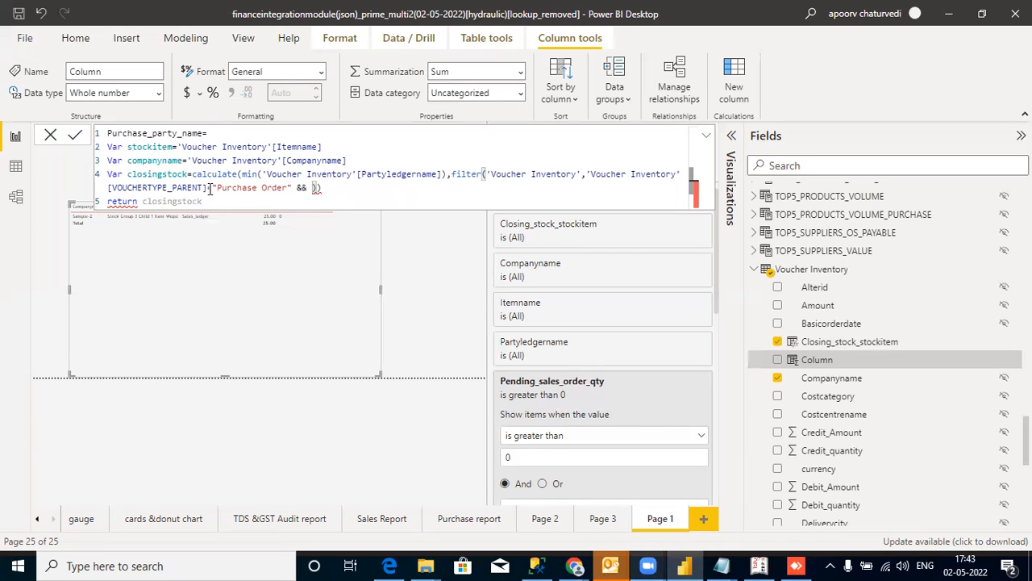
text(company)
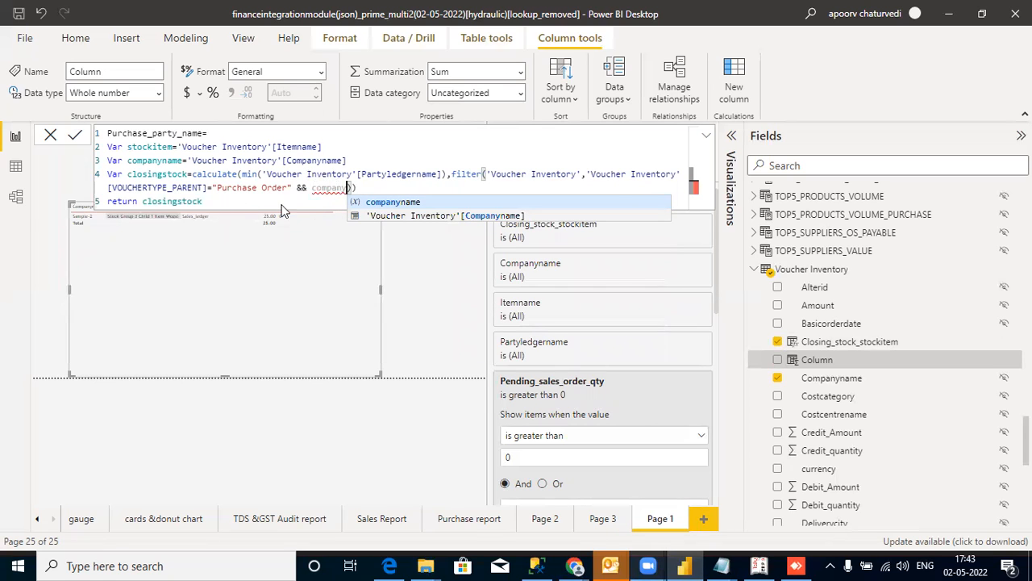
click(375, 215)
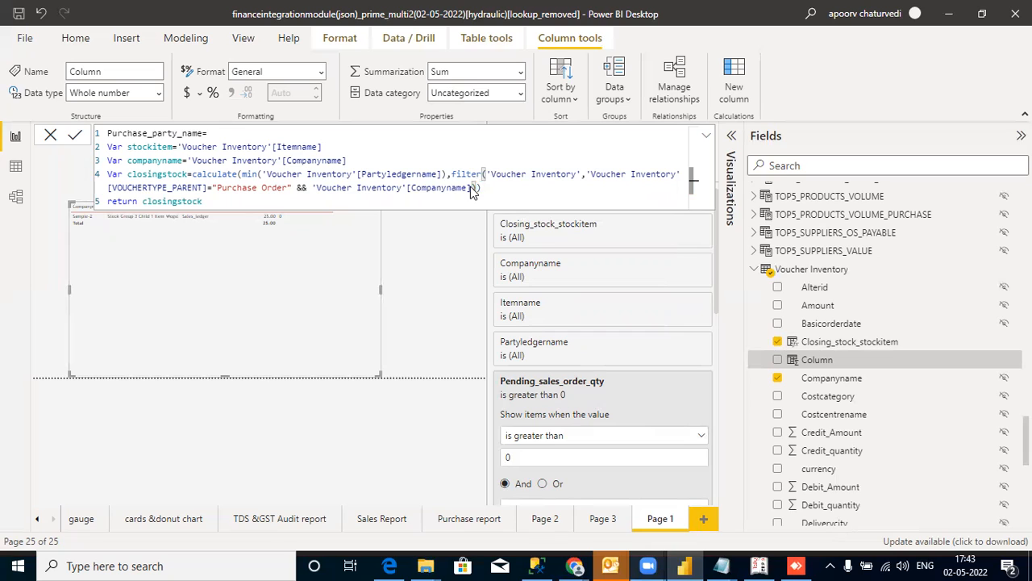
key(Return)
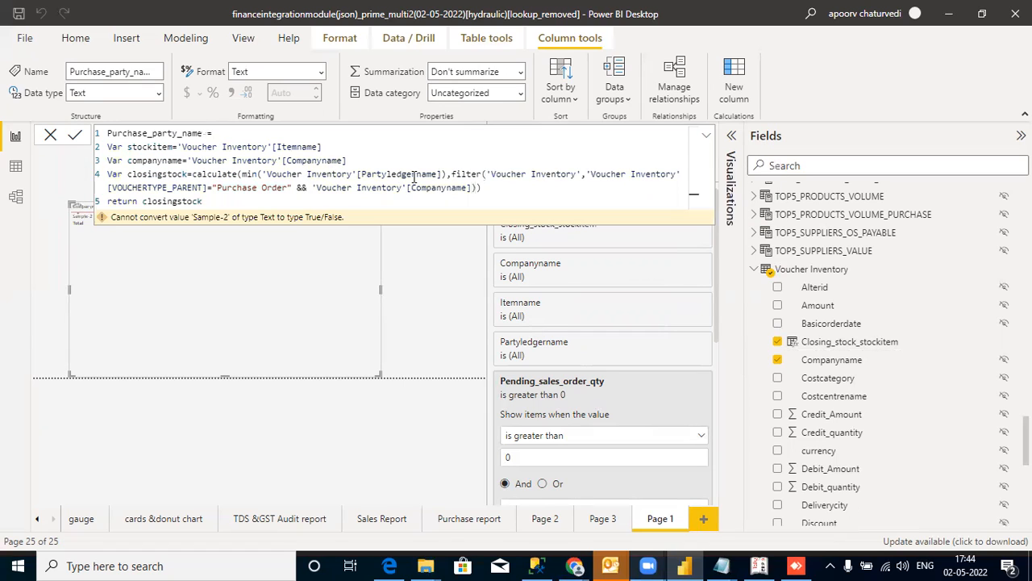
Complete the company condition in the Purchase_party_name filter as 'Voucher Inventory'[Companyname]=companyname
click(472, 187)
text(=company)
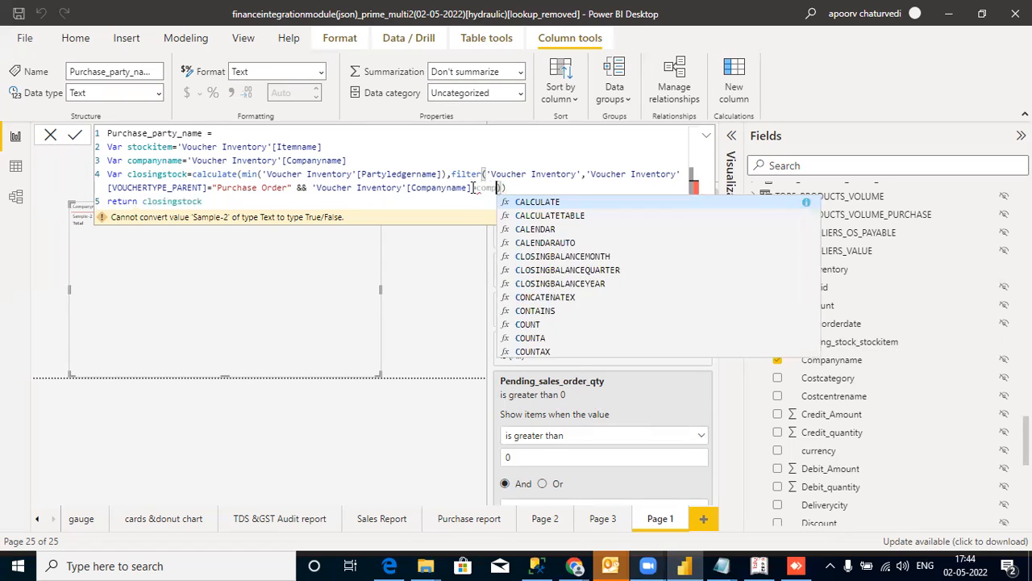
text(name)
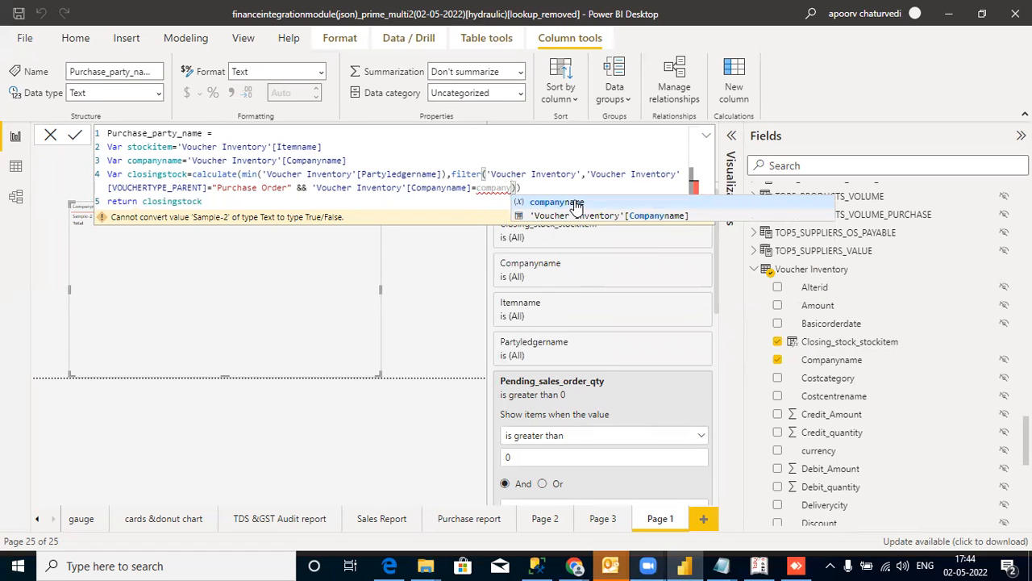
text(])
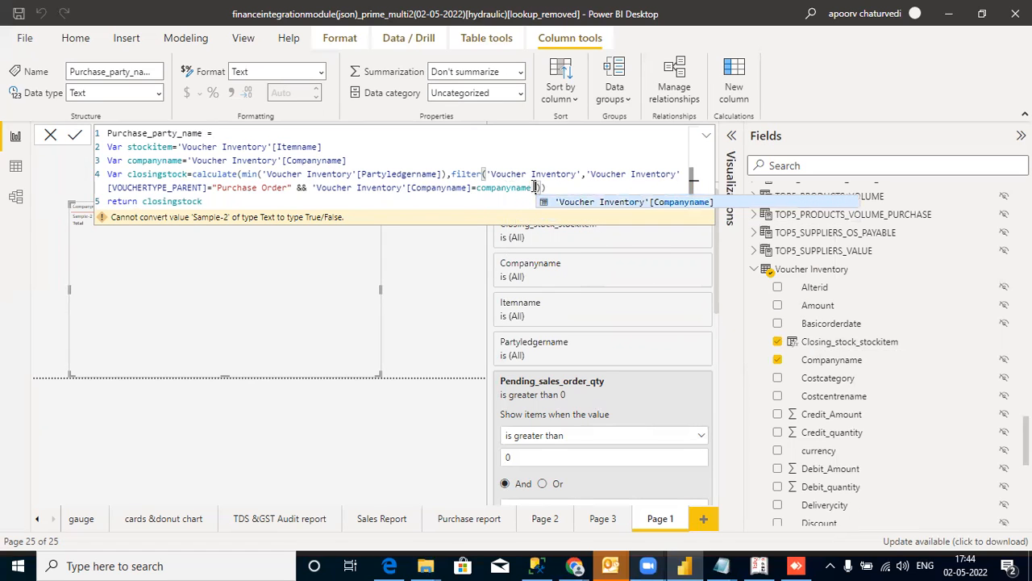
Add the item condition && stockitem='Voucher Inventory'[Itemname] to the end of the filter, keeping the closing parentheses balanced
text(&& )
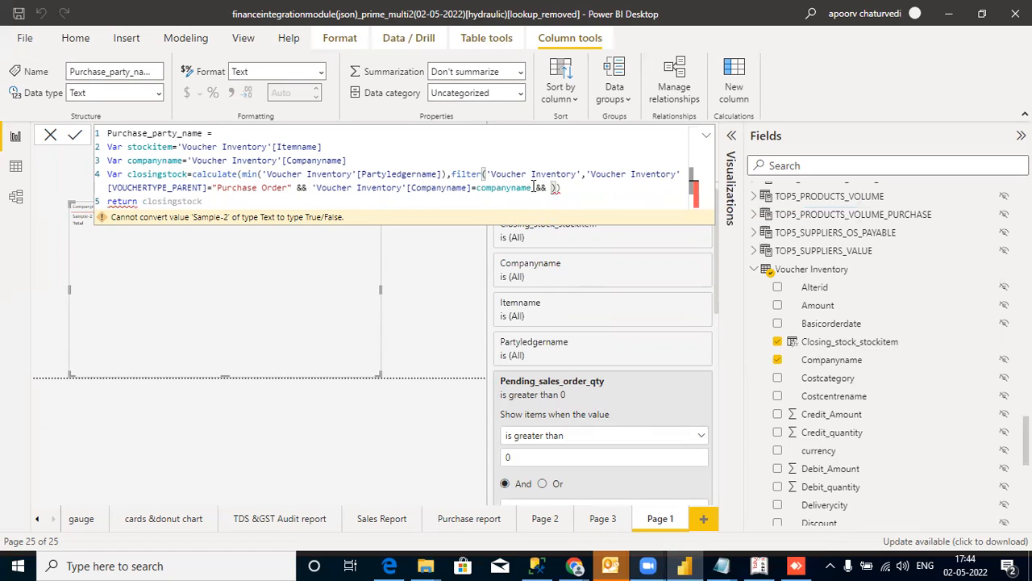
text(stock)
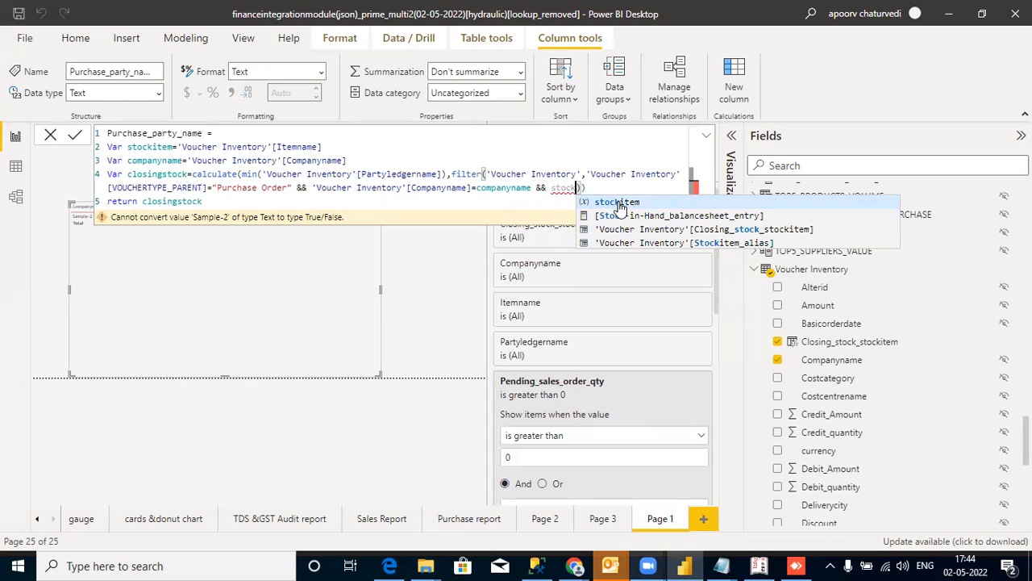
click(617, 203)
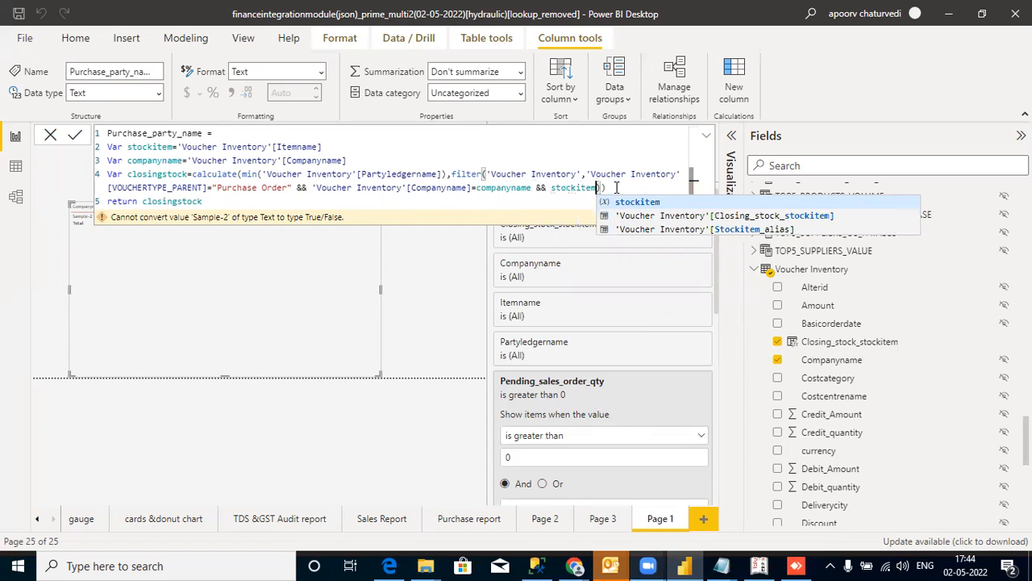
text(=item)
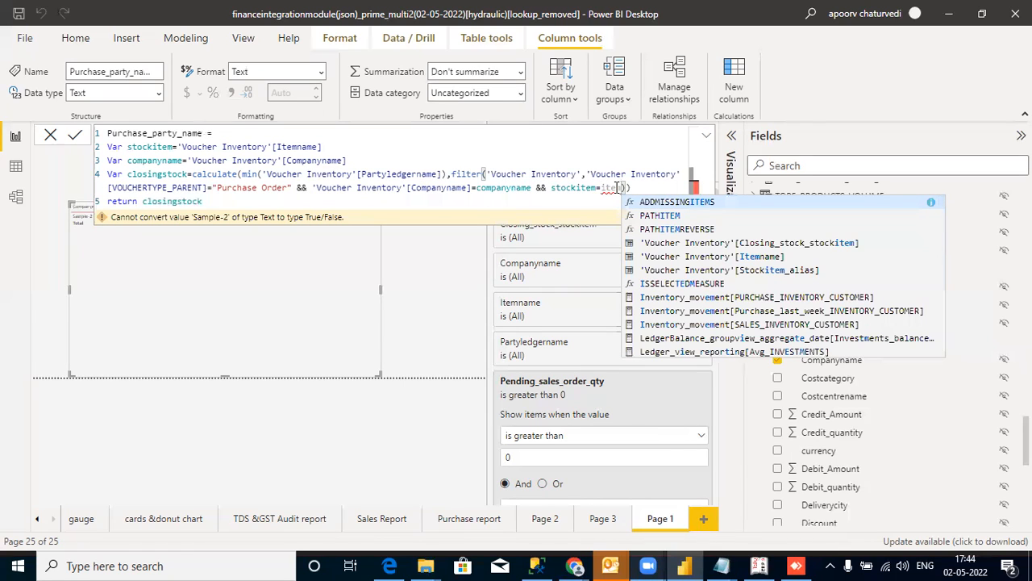
click(690, 257)
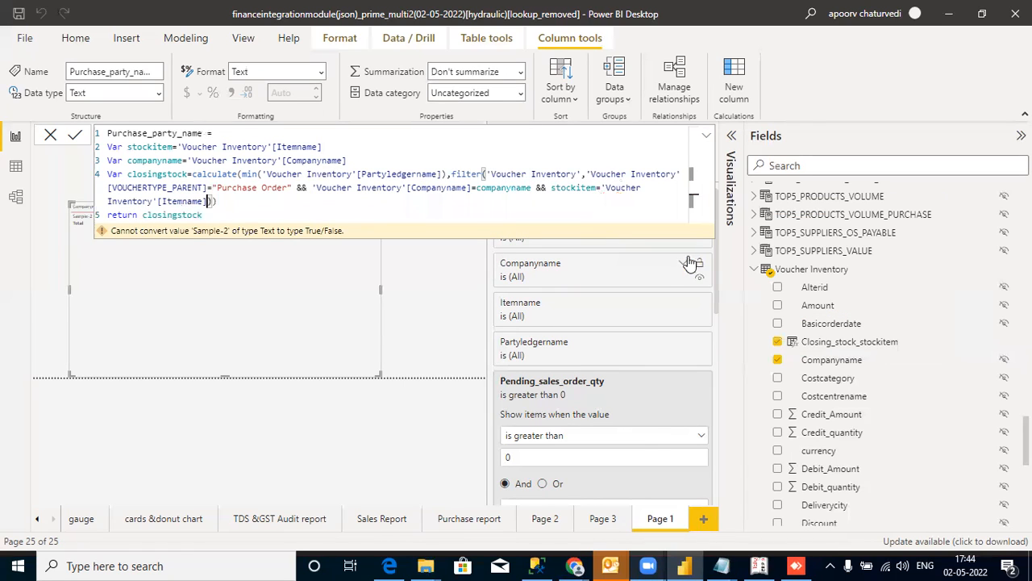
text())
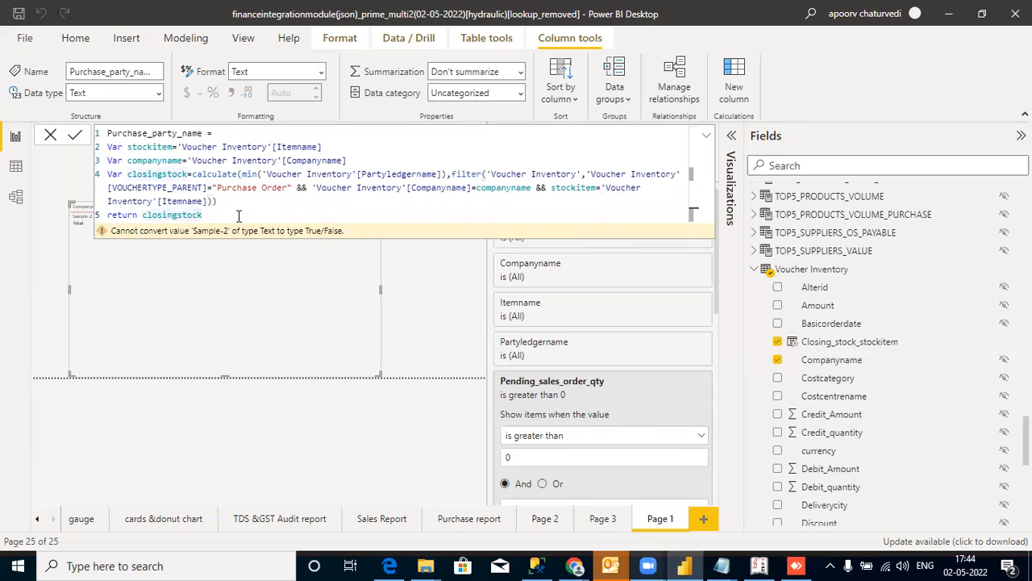
Rename the closingstock variable to purchaseorderparty, return it in the last line, and commit the Purchase_party_name formula
drag(189, 174, 126, 174)
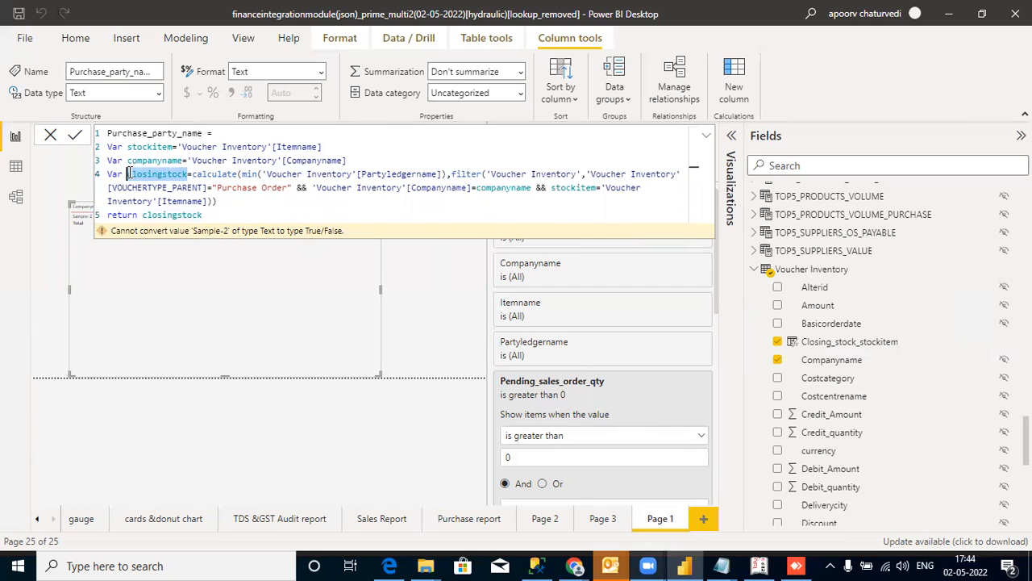
text(purchaseorde)
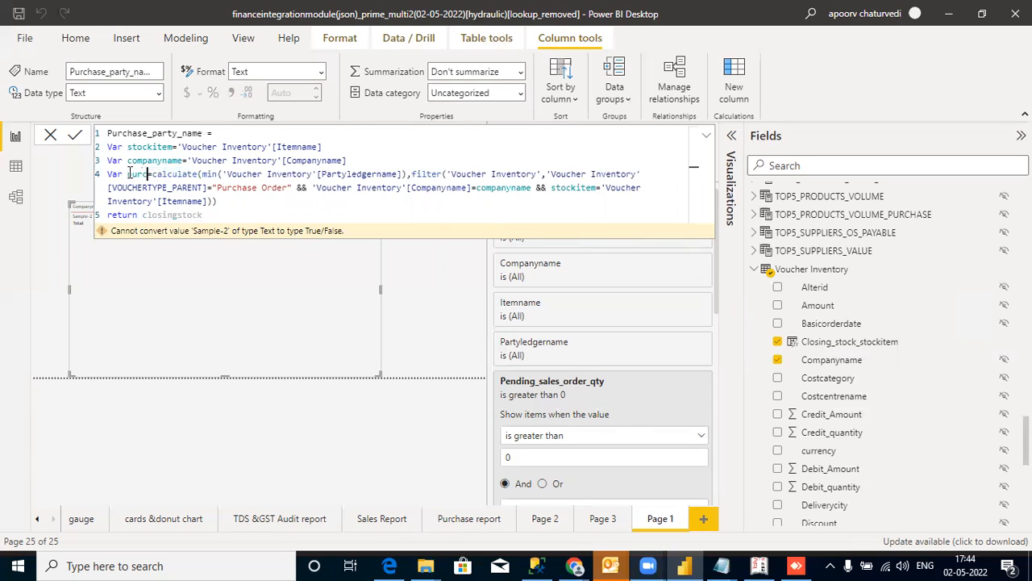
text(rparty)
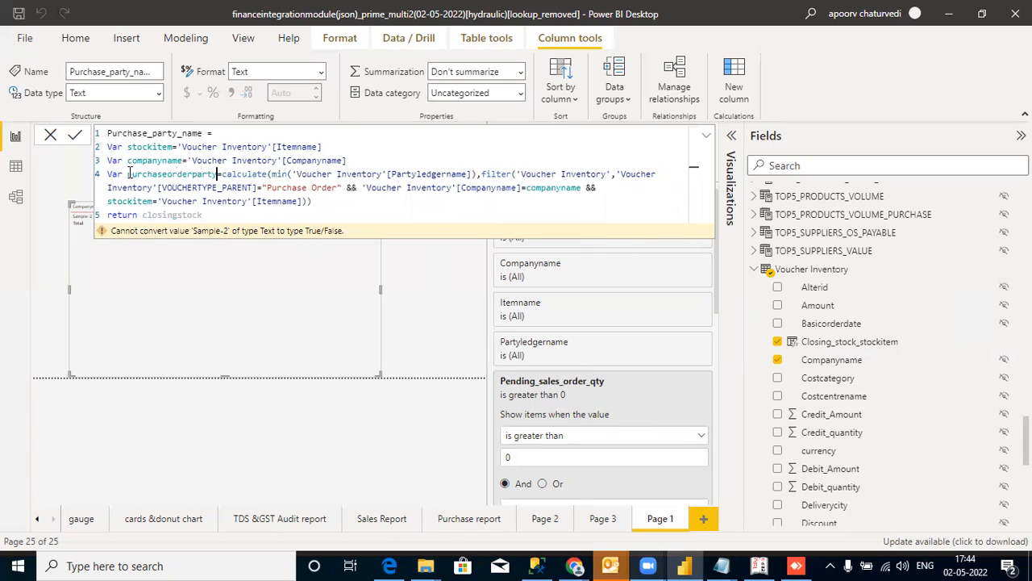
drag(217, 174, 126, 174)
key(ctrl+c)
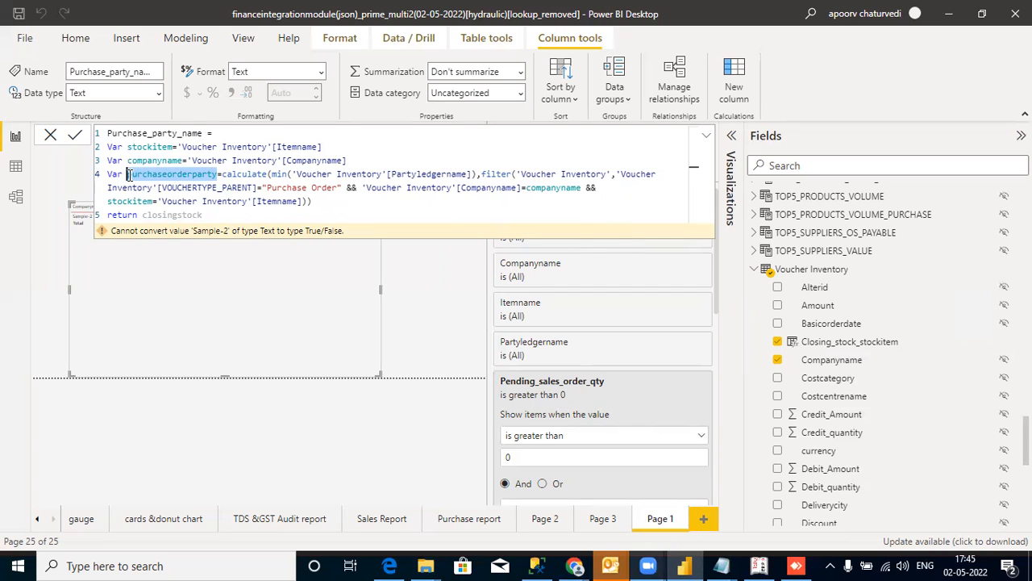
drag(209, 215, 147, 214)
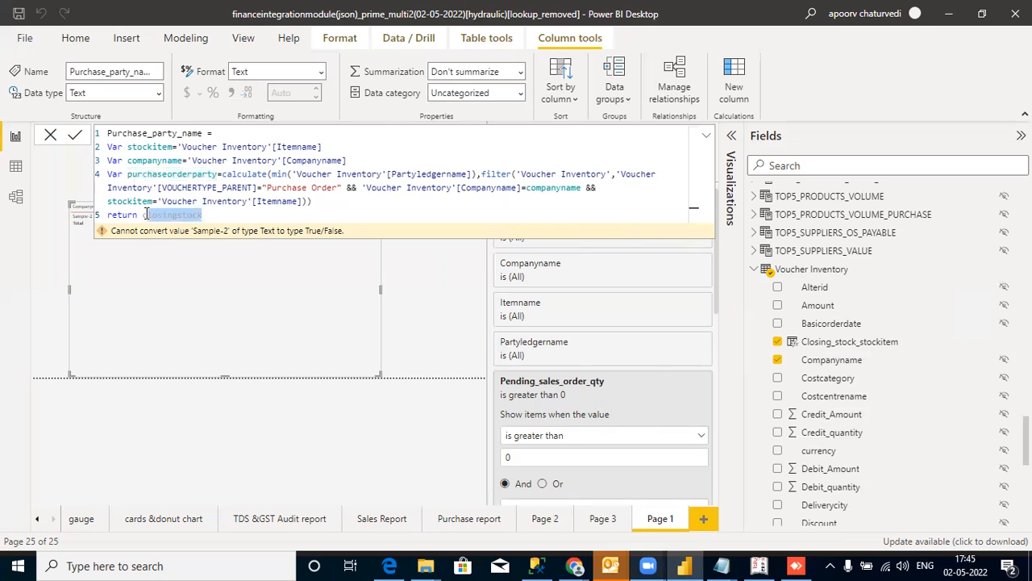
key(ctrl+v)
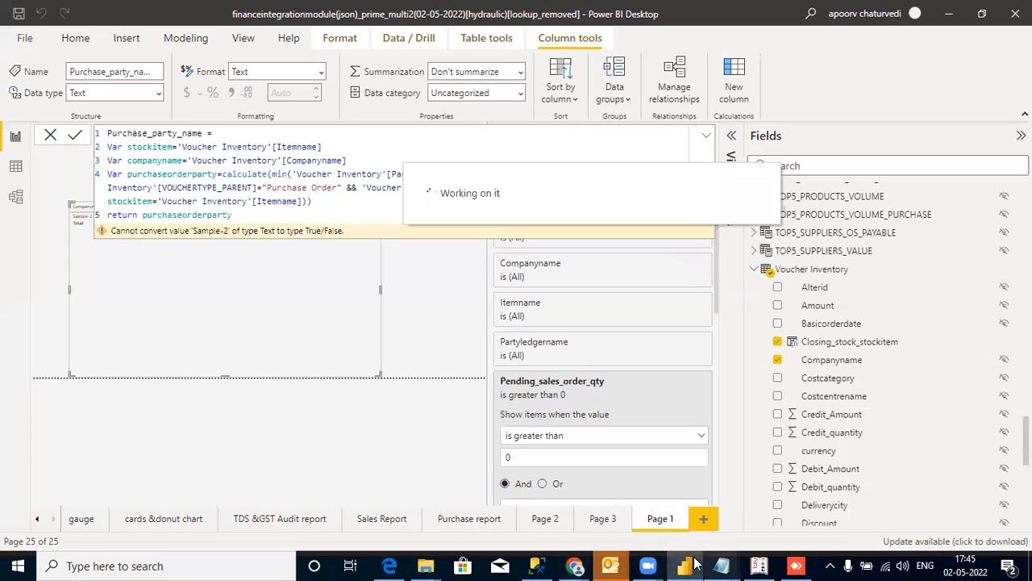
Switch to Chrome to review the purchase order columns in the WhatsApp planning table image, and return to Power BI
mouse_move(586, 563)
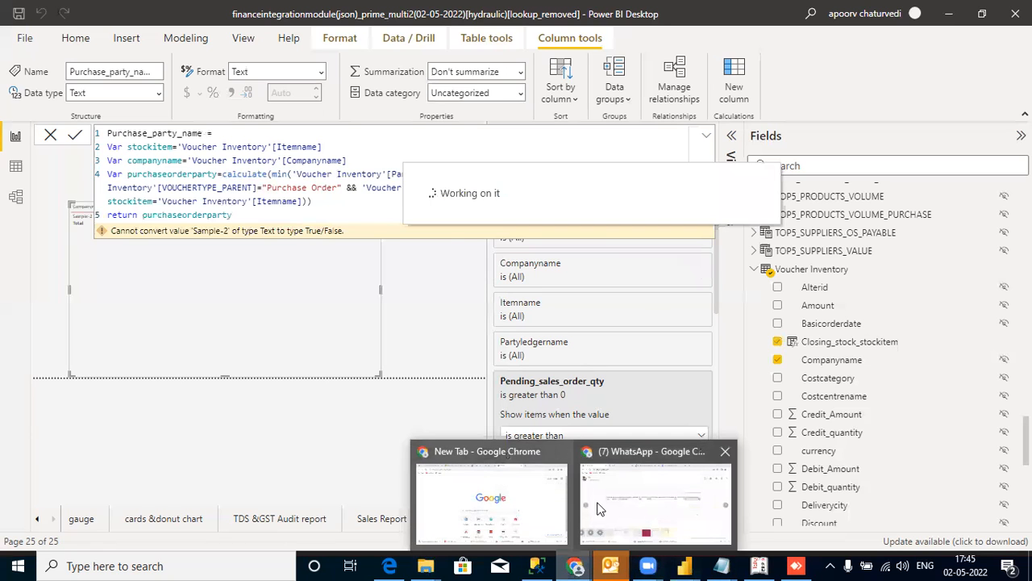
click(637, 505)
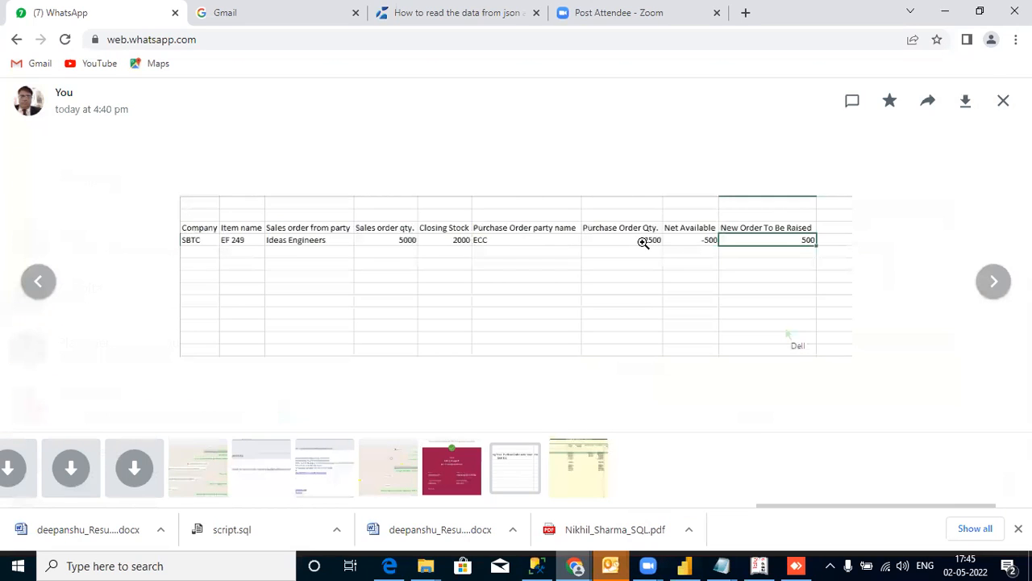
click(685, 565)
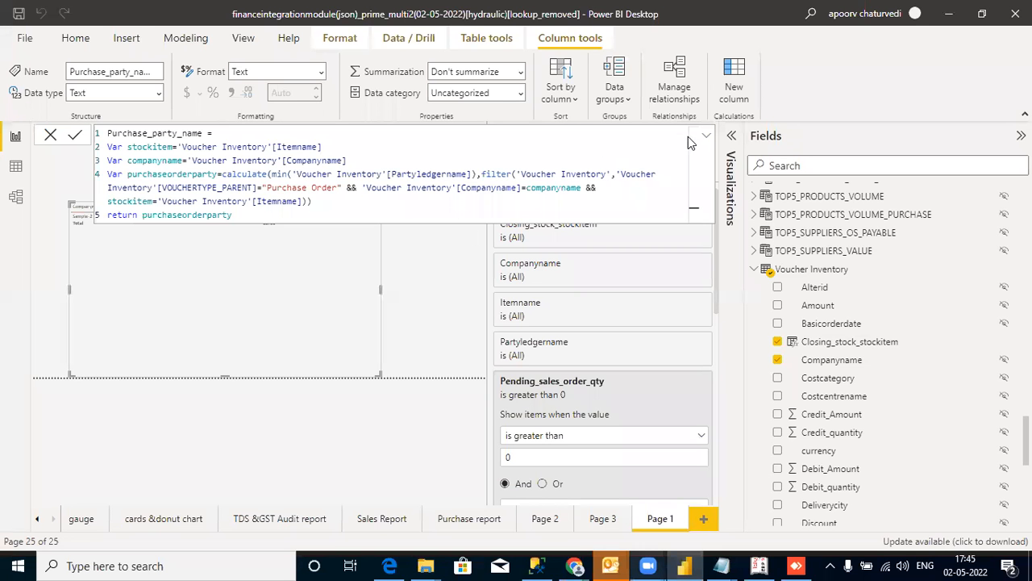
Add Purchase_party_name from Voucher Inventory to the pending sales order table and inspect the new column in focus mode
click(355, 343)
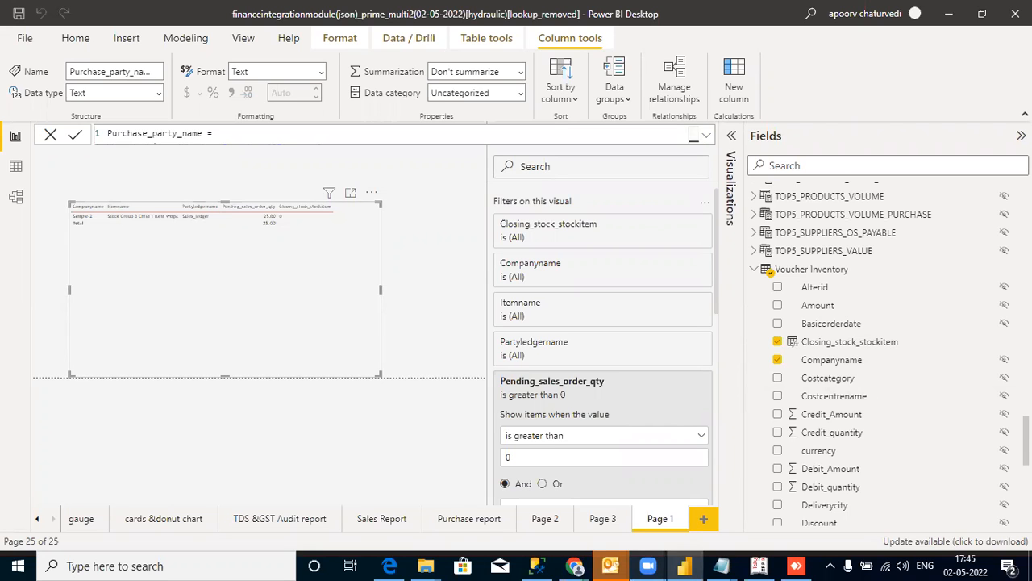
scroll(887, 354, down, 3)
scroll(781, 471, down, 2)
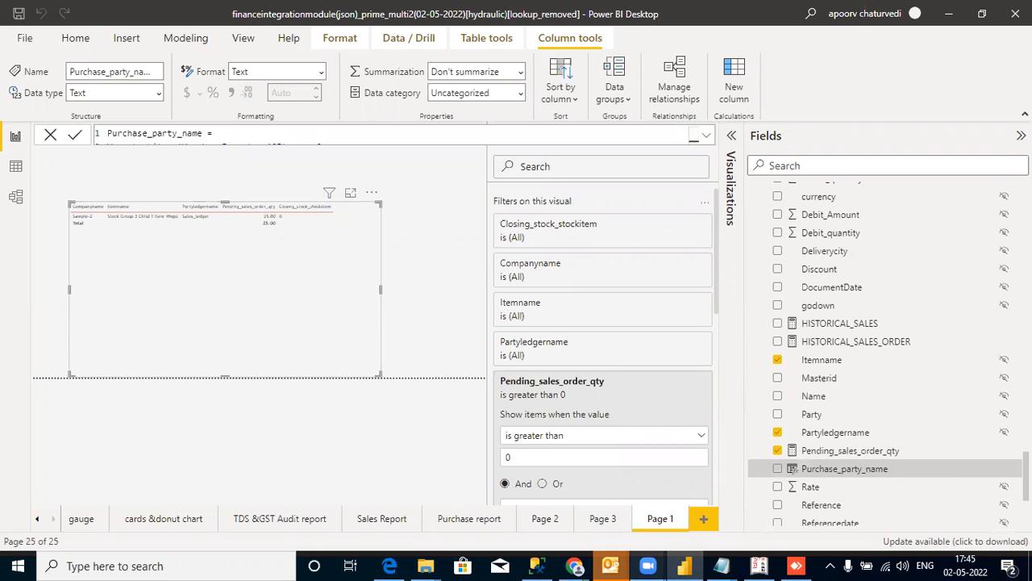
click(778, 470)
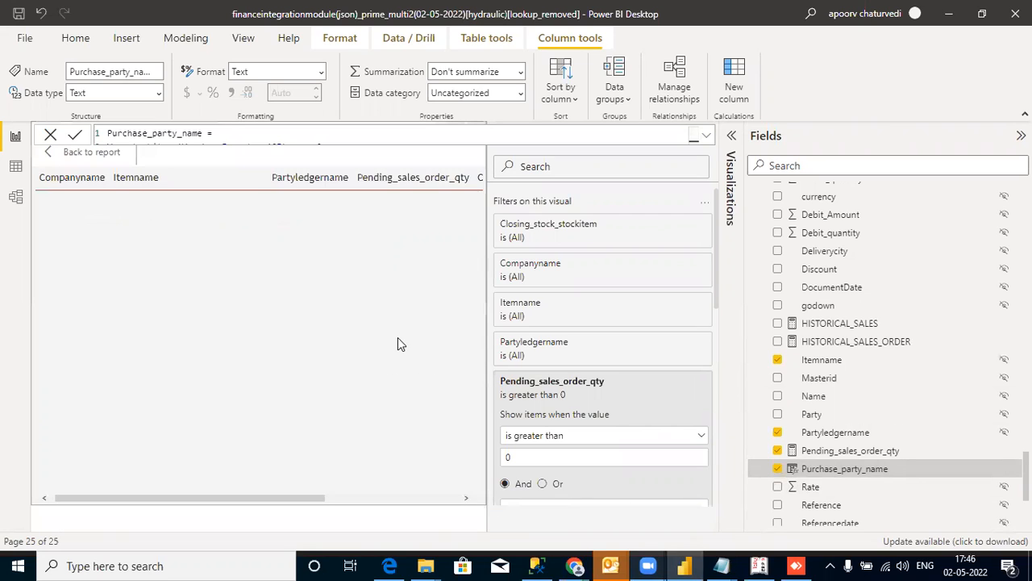
click(366, 525)
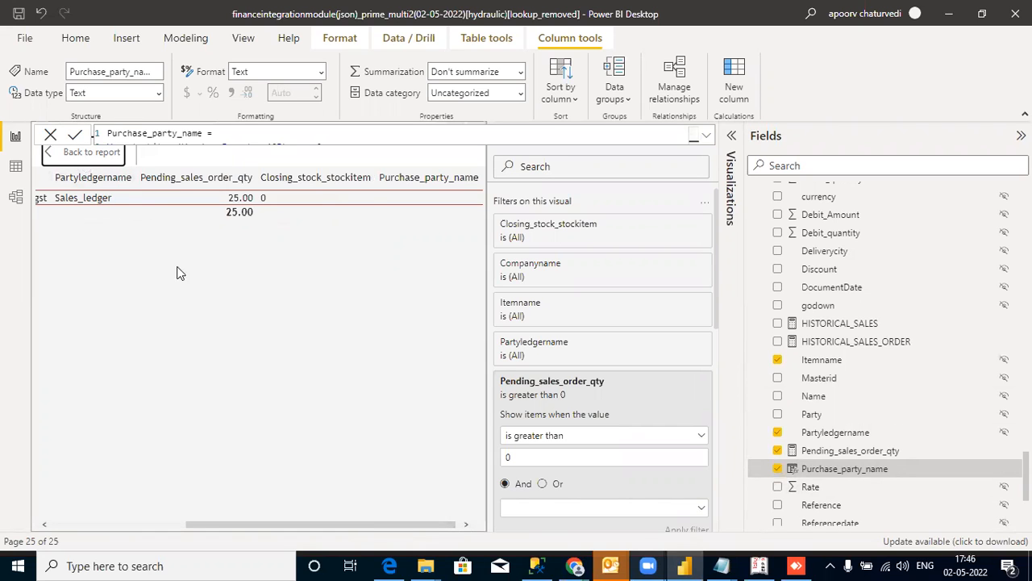
key(Escape)
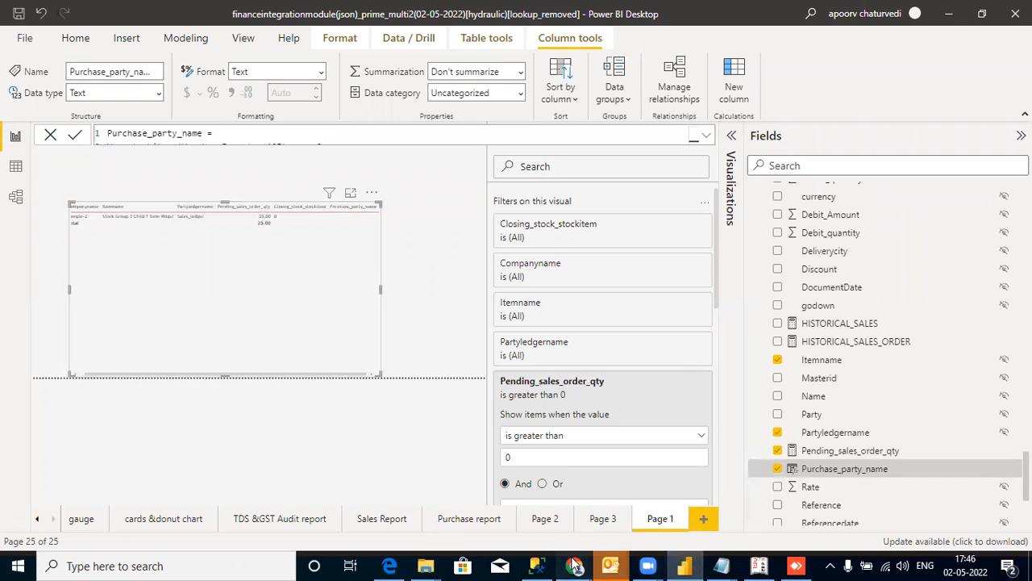
Switch to Chrome to check the Purchase Order Qty. and Net Available columns in the planning table image, and return to Power BI
mouse_move(575, 565)
click(629, 508)
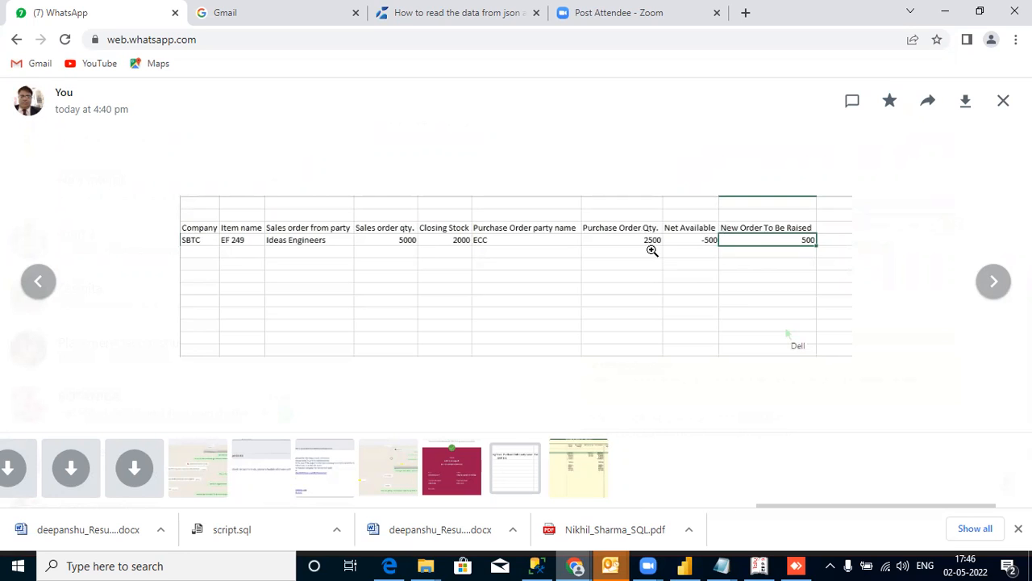
mouse_move(682, 564)
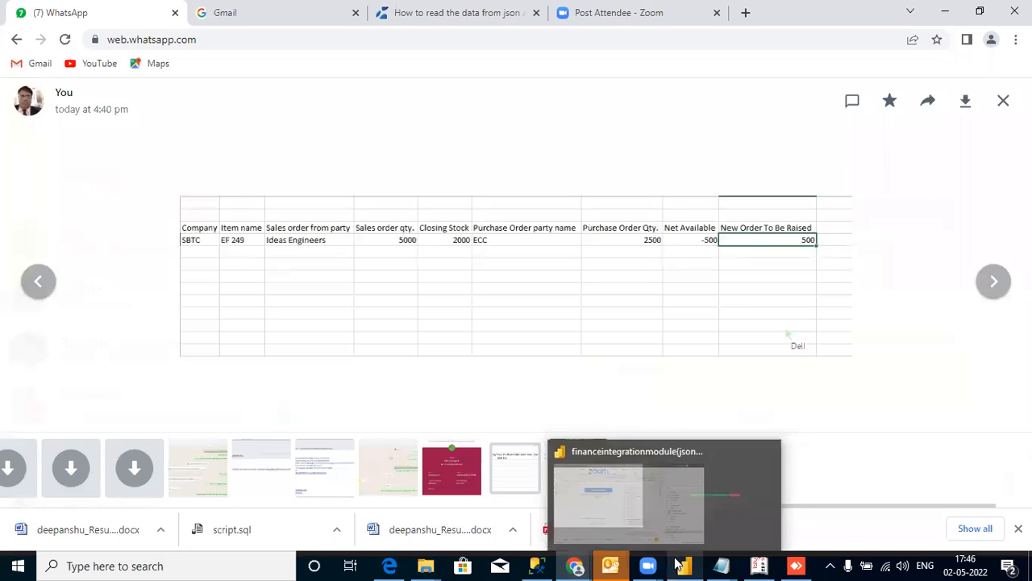
click(645, 511)
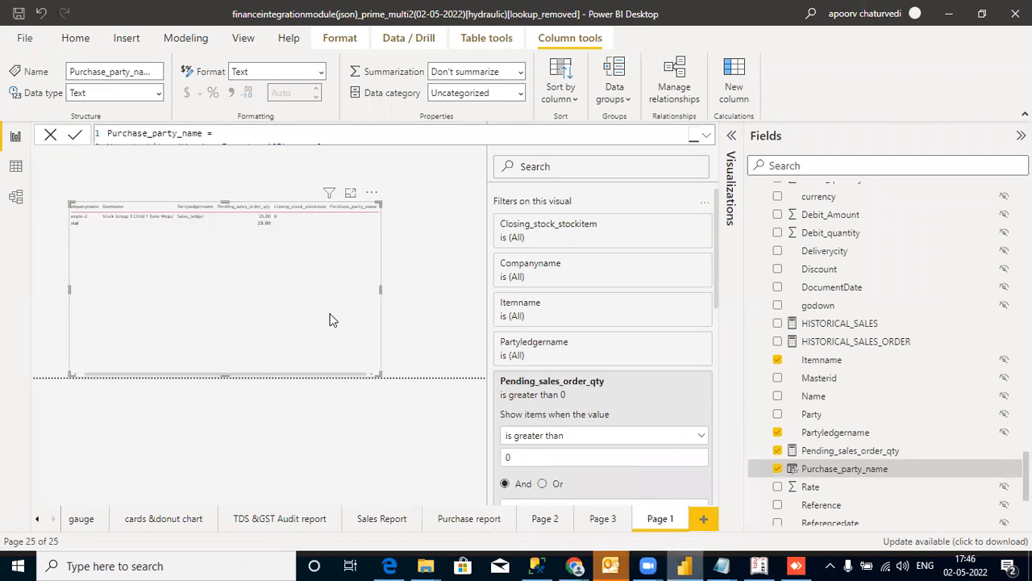
Widen the pending sales order table visual on the report page so all its columns fit
drag(379, 288, 452, 287)
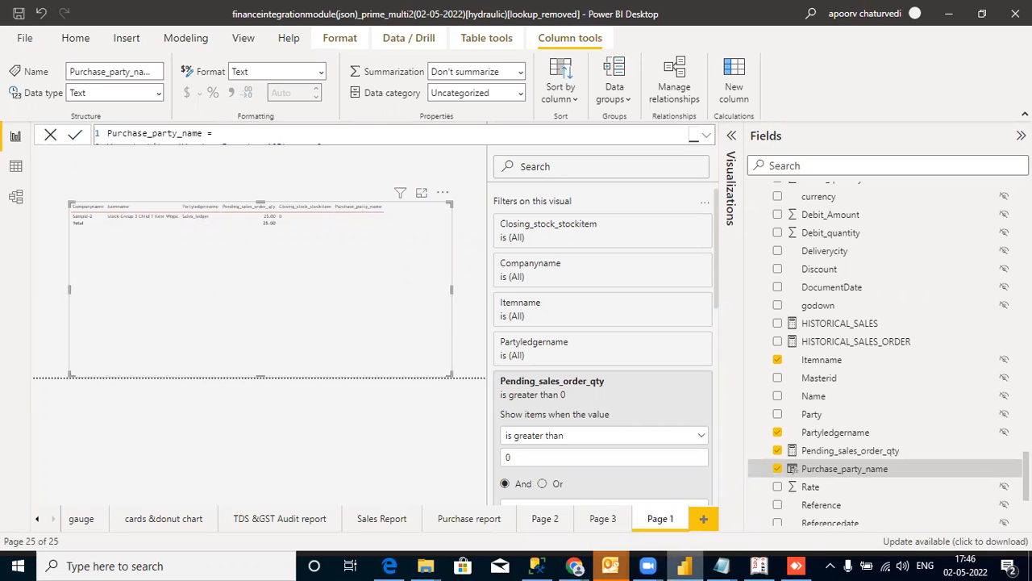
scroll(887, 355, down, 1)
scroll(887, 355, up, 3)
scroll(887, 355, up, 2)
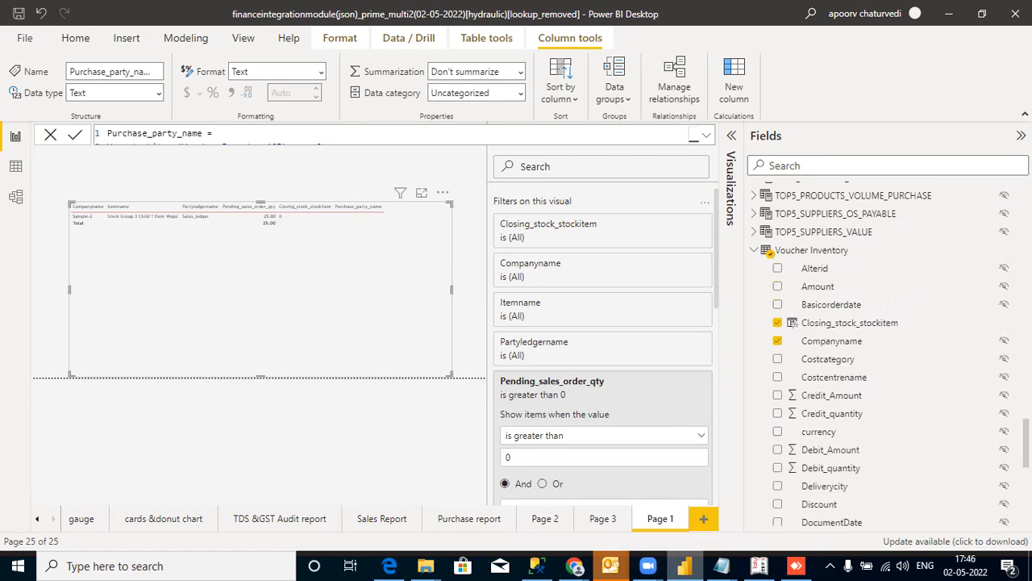
scroll(887, 368, down, 4)
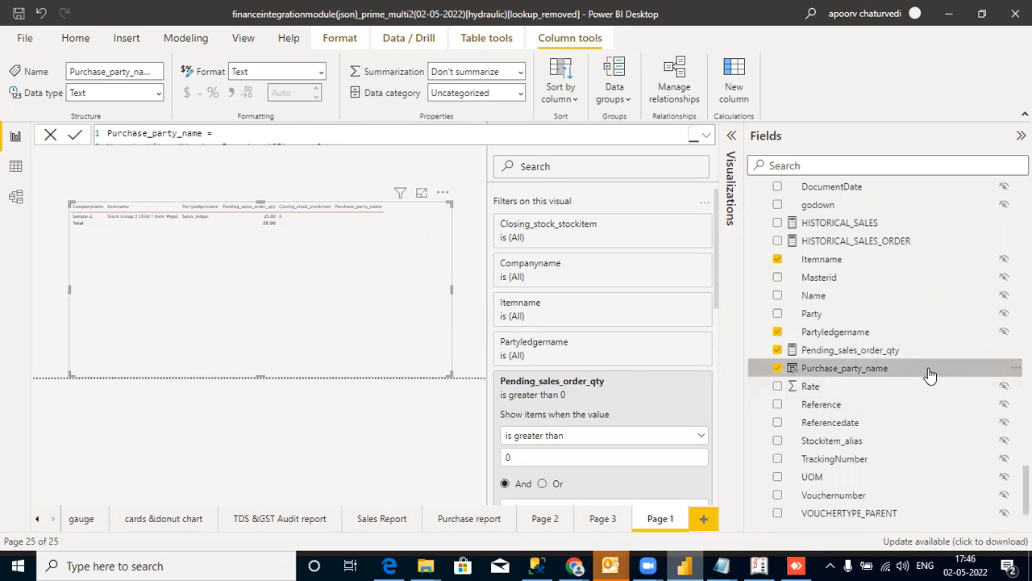
Copy the full Purchase_party_name formula into the untitled Notepad file, a few blank lines below the existing CALCULATE notes
click(708, 136)
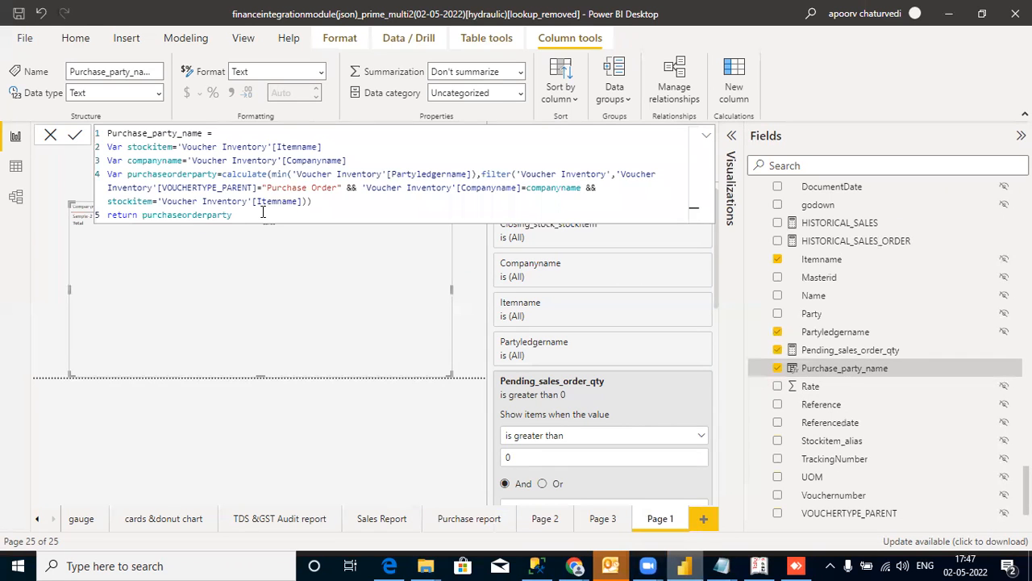
drag(262, 212, 108, 132)
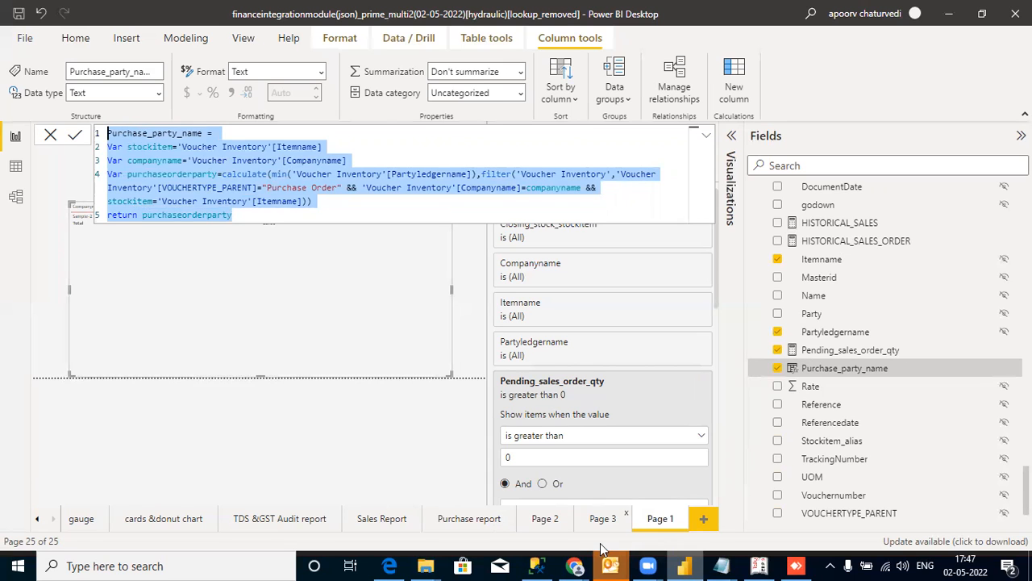
mouse_move(723, 564)
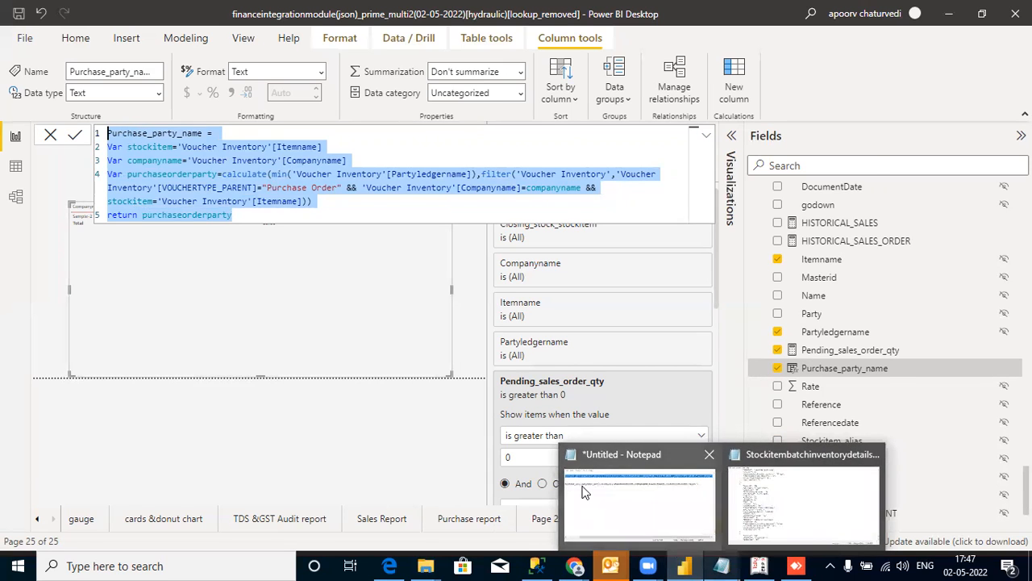
click(585, 492)
click(783, 201)
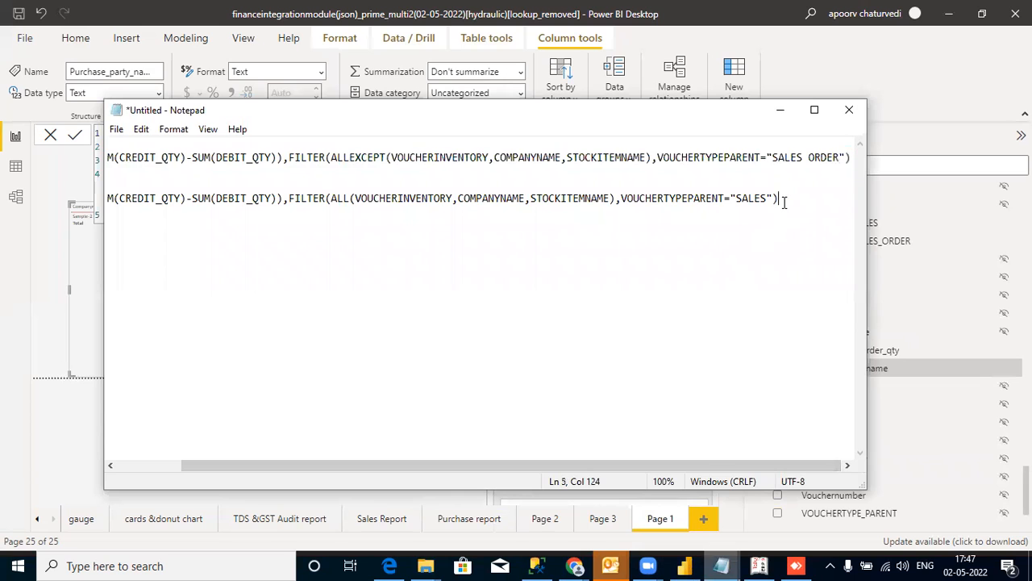
key(Return)
key(Return)
key(Return)
key(Return)
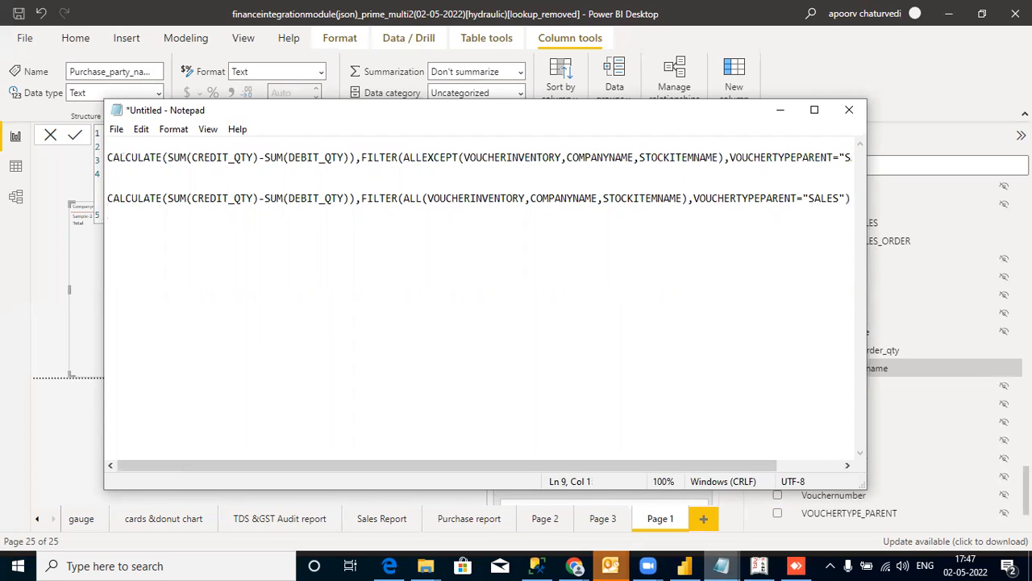
key(ctrl+v)
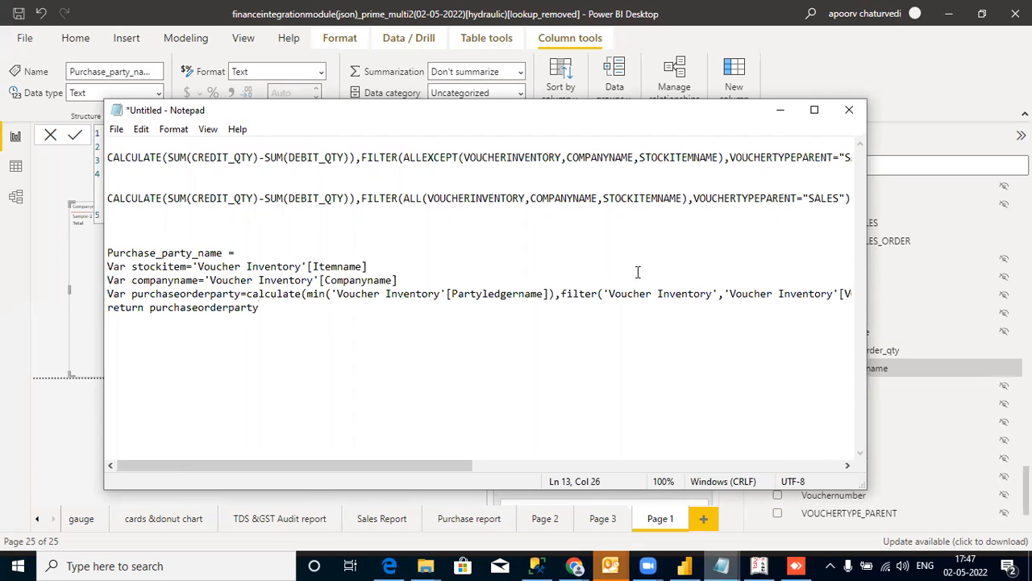
In the Notepad copy, replace the min of Partyledgername inside calculate with sum(debit_quantity)-sum(credit_quantity)
drag(551, 294, 307, 294)
text(sum)
drag(550, 294, 331, 296)
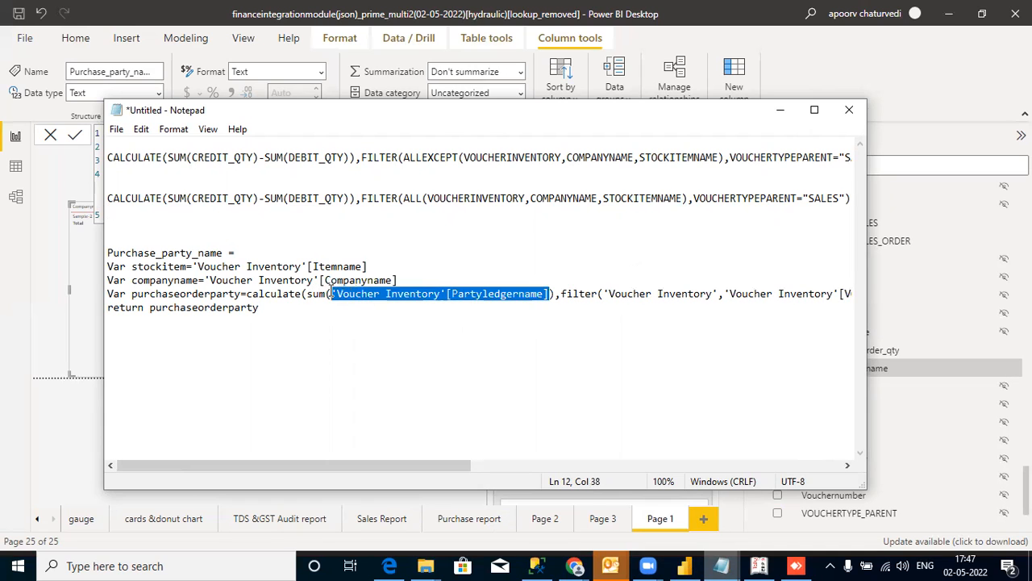
text(debit)
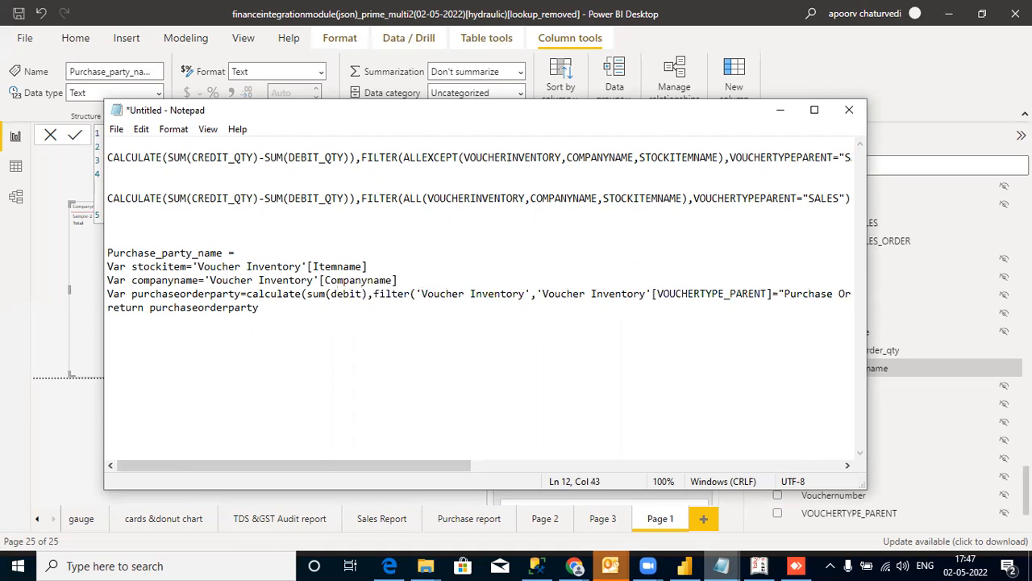
text(_quan)
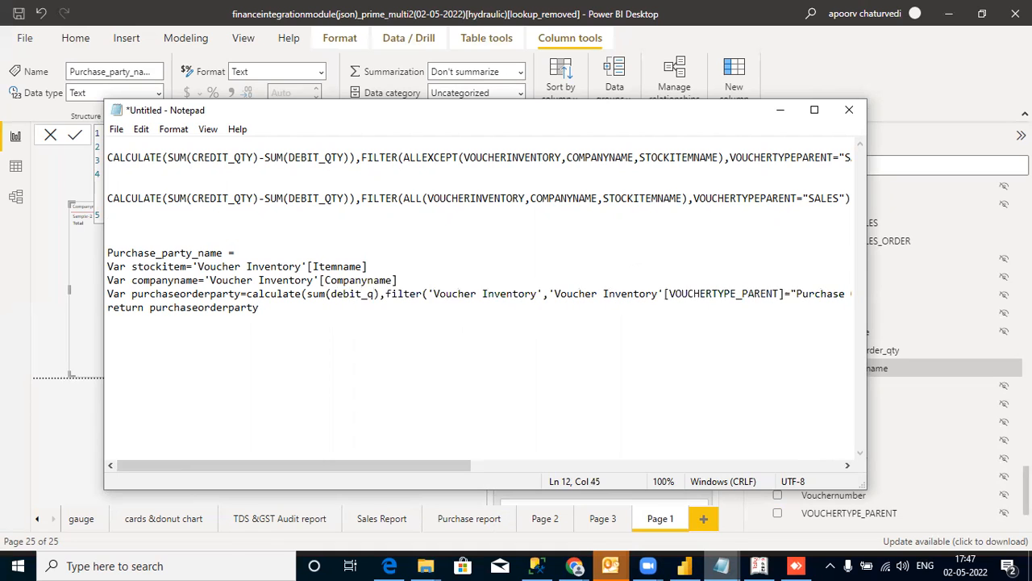
text(tity))
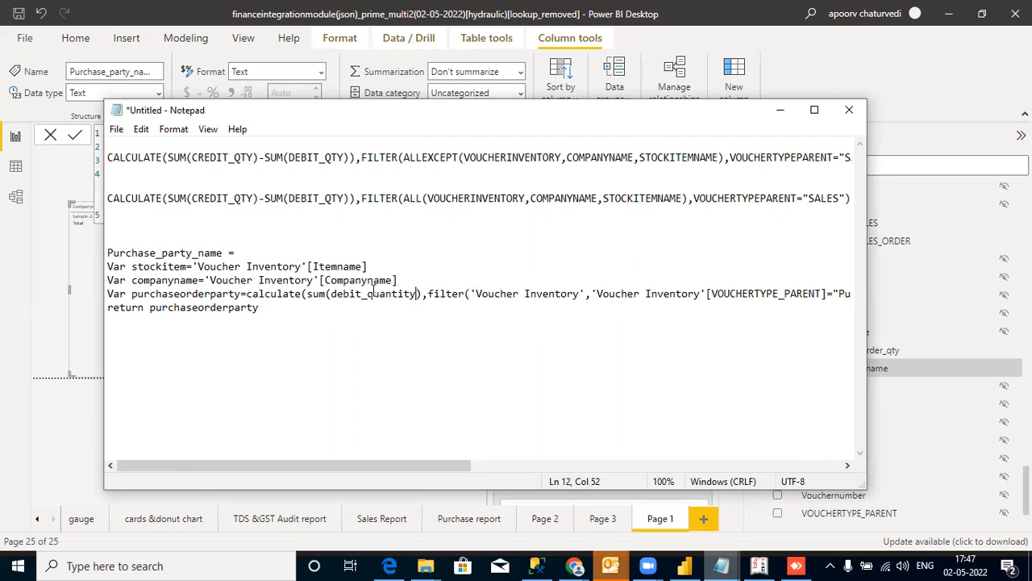
text(-sum(credit_quantity)
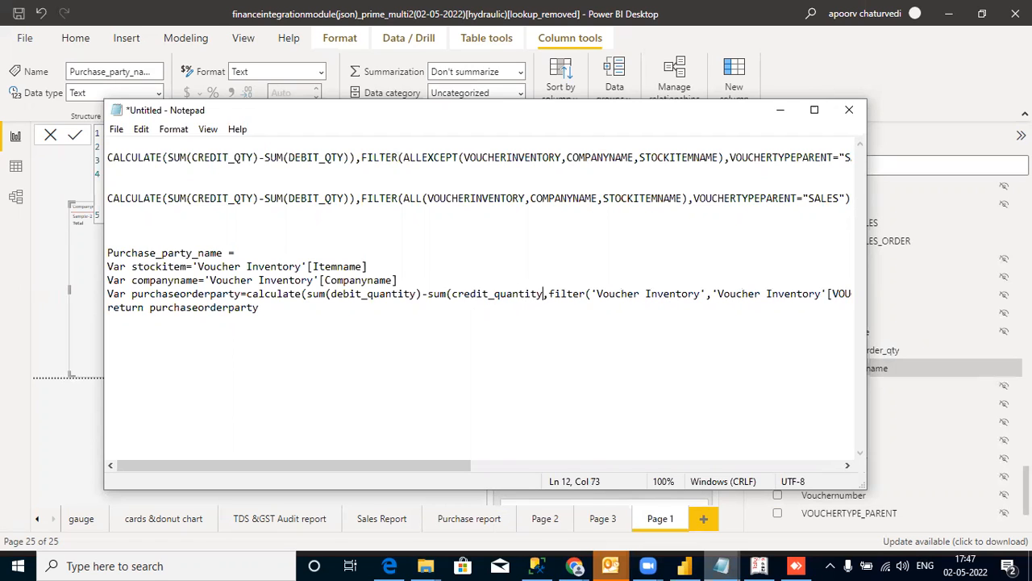
text())
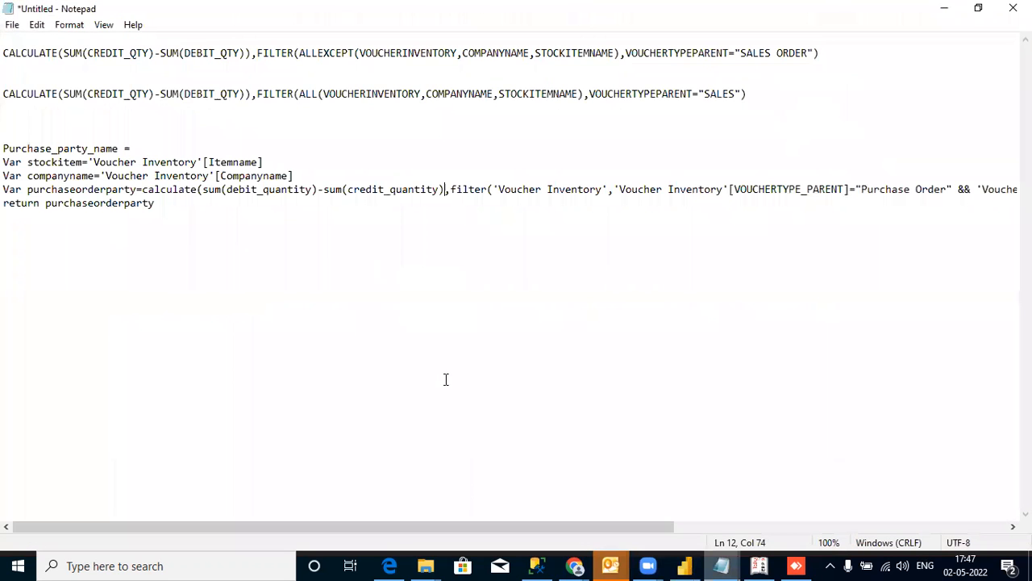
Maximize Notepad and rename the purchaseorderparty variable in its declaration as Historicalpurchaseorder
click(813, 111)
drag(398, 527, 235, 517)
drag(138, 189, 32, 189)
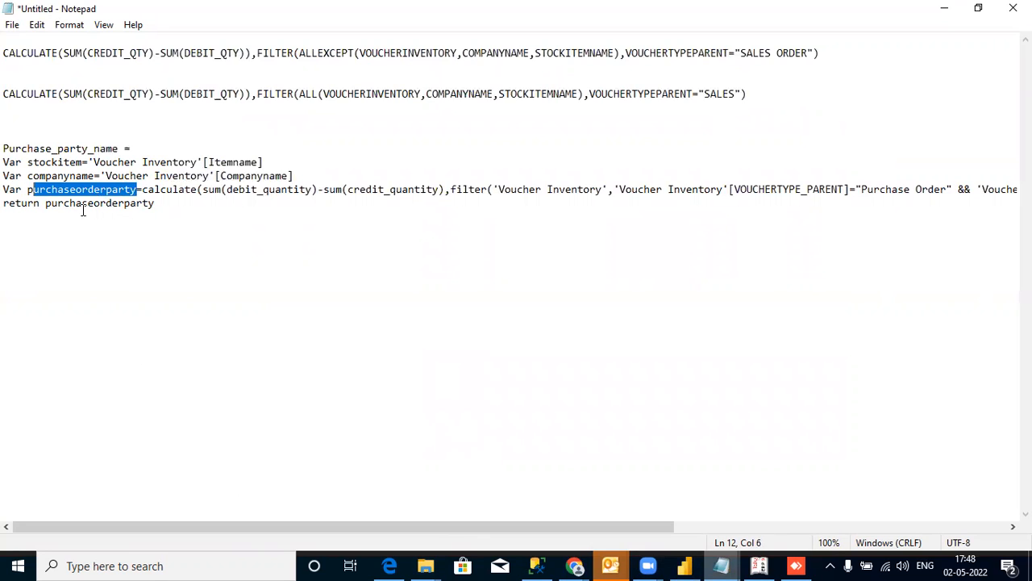
drag(139, 189, 27, 189)
text(Historical)
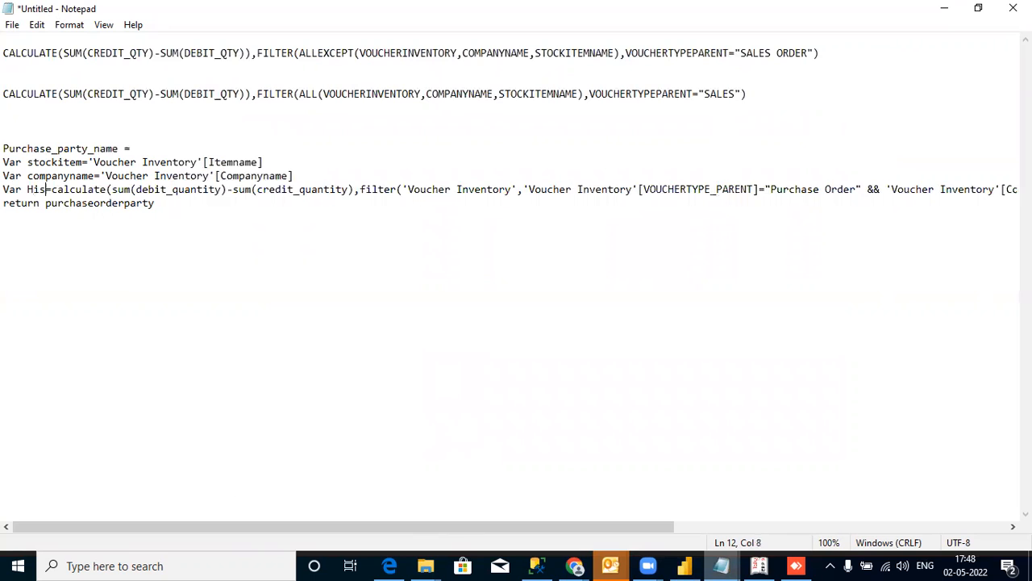
text(purchaseorder)
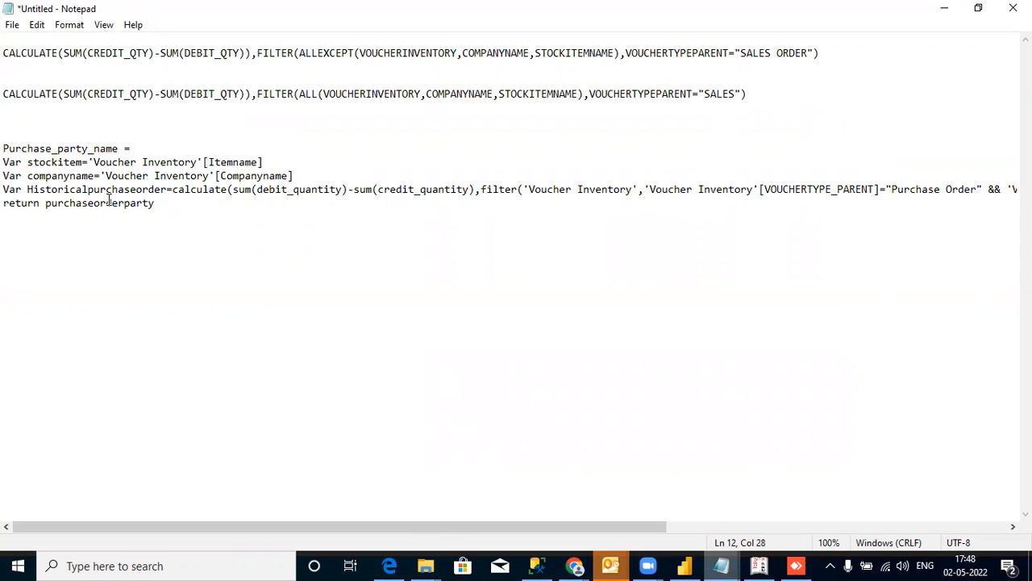
Duplicate the whole Historicalpurchaseorder variable line onto a new line directly above the return line
click(4, 203)
key(Return)
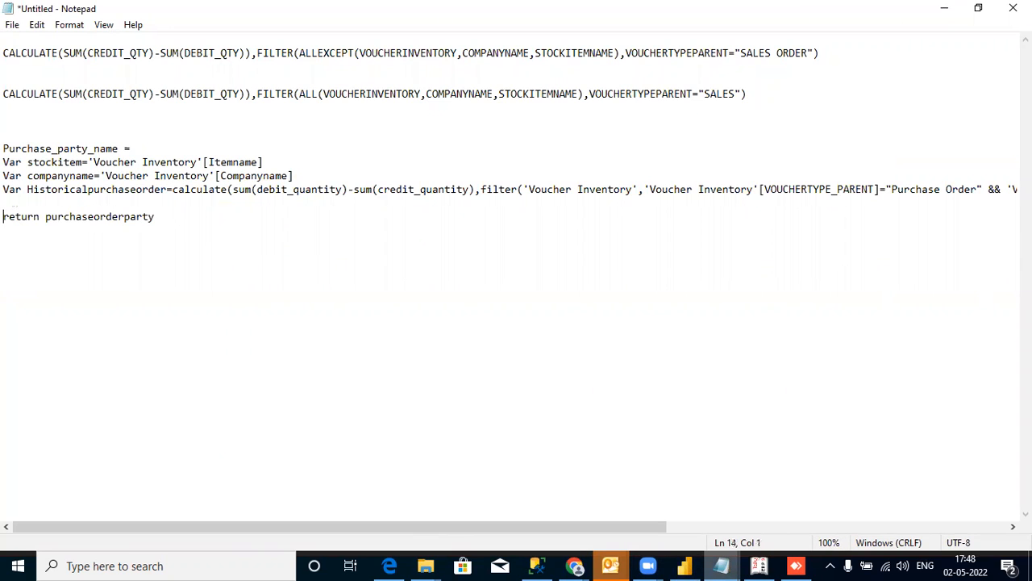
drag(3, 188, 1028, 190)
key(ctrl+c)
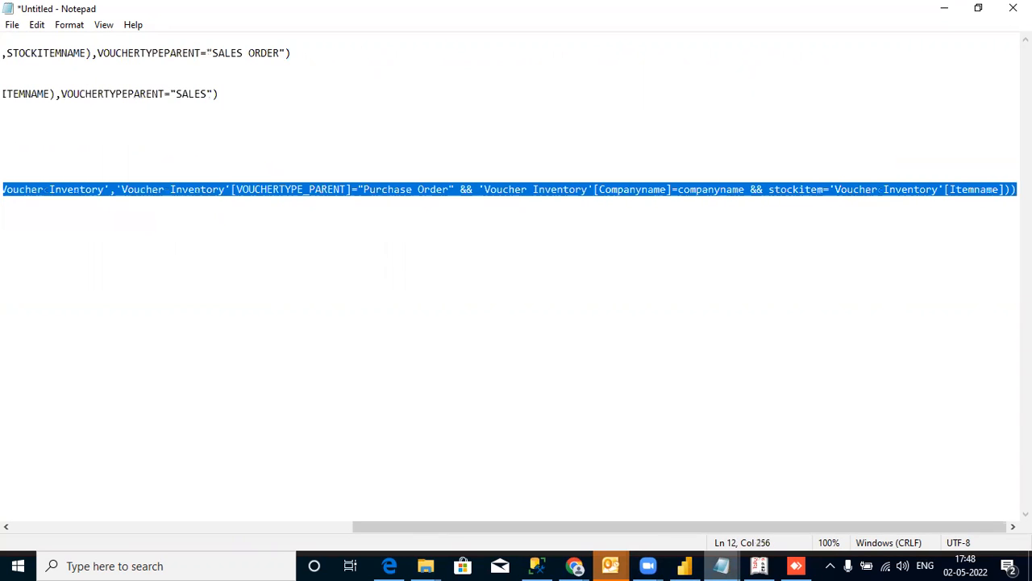
click(271, 527)
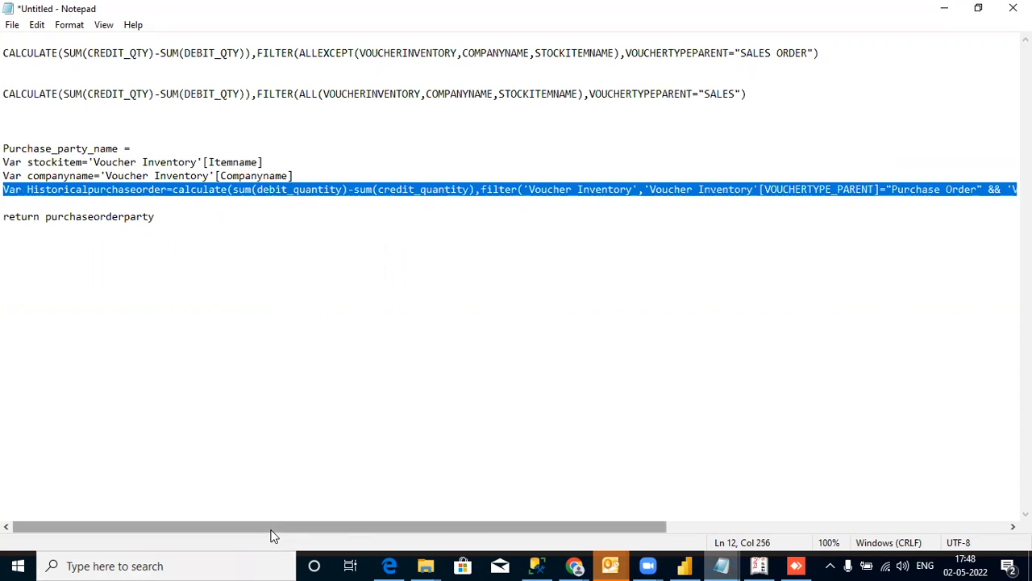
click(35, 203)
key(ctrl+v)
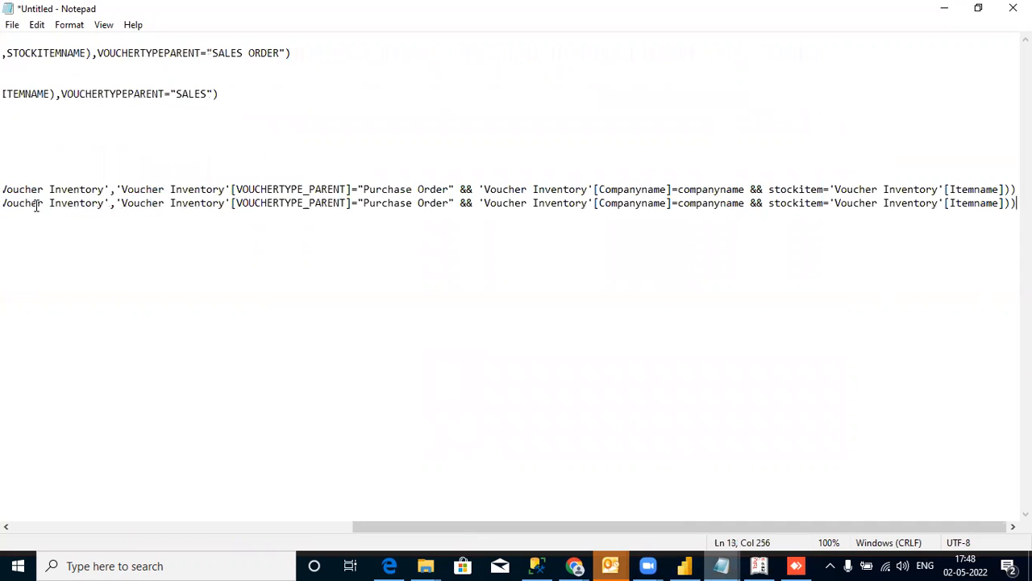
Change the VOUCHERTYPE_PARENT condition in the duplicated line to "Purchase"
click(448, 202)
key(BackSpace)
key(BackSpace)
key(BackSpace)
key(BackSpace)
key(BackSpace)
key(BackSpace)
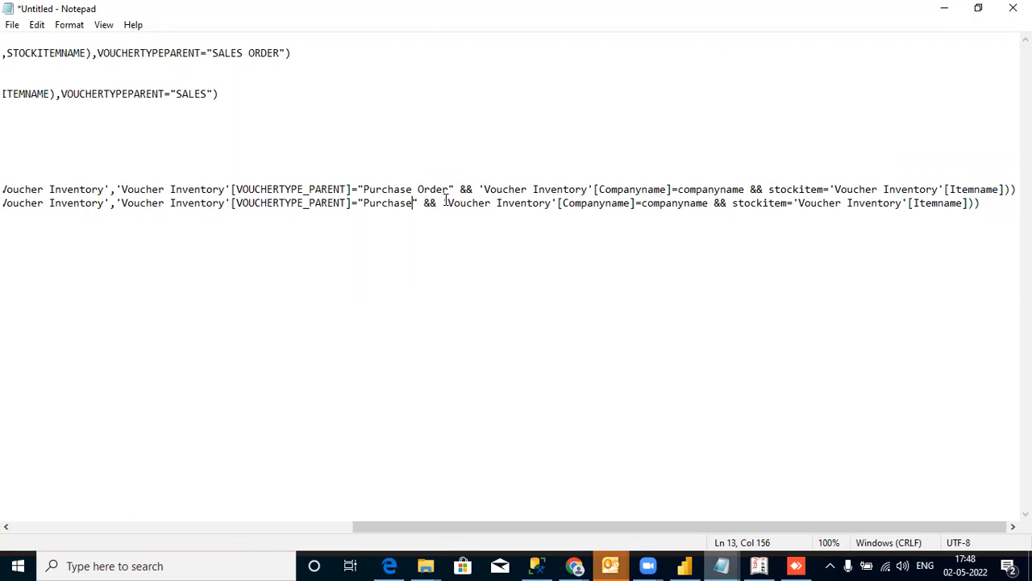
Rename the variable in the duplicated line as Historicalpurchase
drag(399, 529, 7, 532)
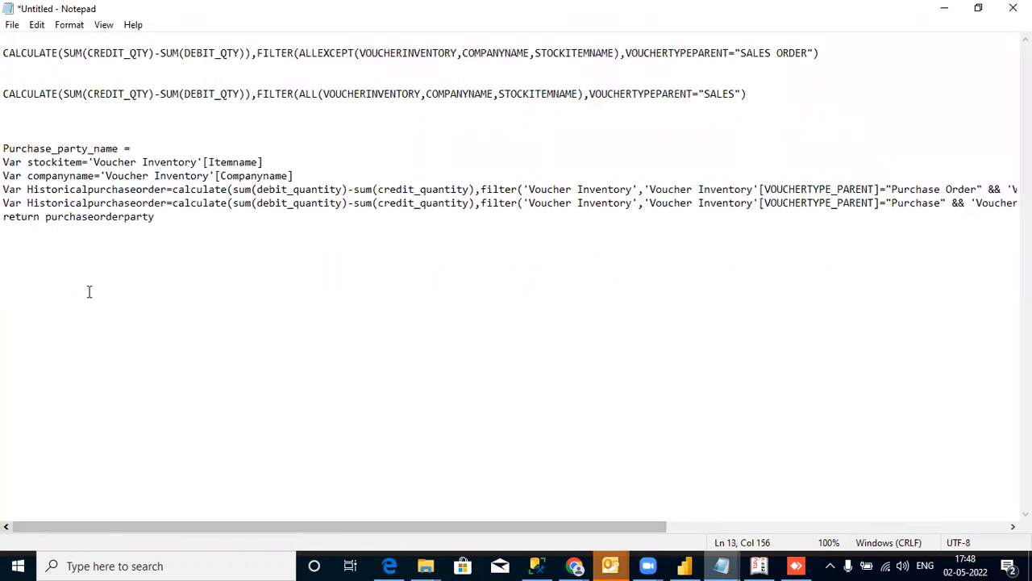
click(166, 203)
key(BackSpace)
key(BackSpace)
key(BackSpace)
key(BackSpace)
key(BackSpace)
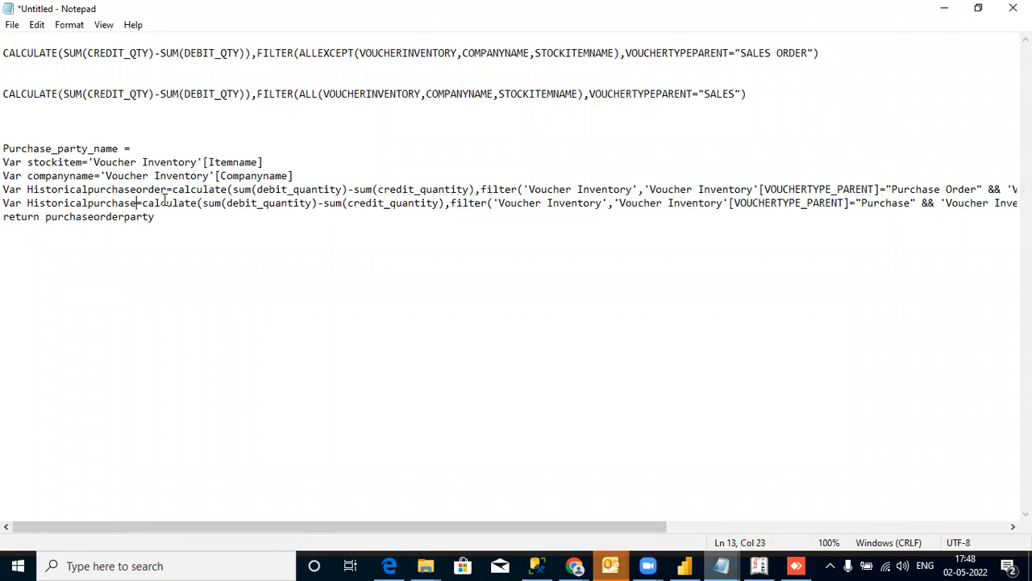
Add the line Var netpurchase=Historicalpurchaseorder-Historicalpurchase above the return line
click(6, 216)
key(Return)
click(10, 214)
text(Var net)
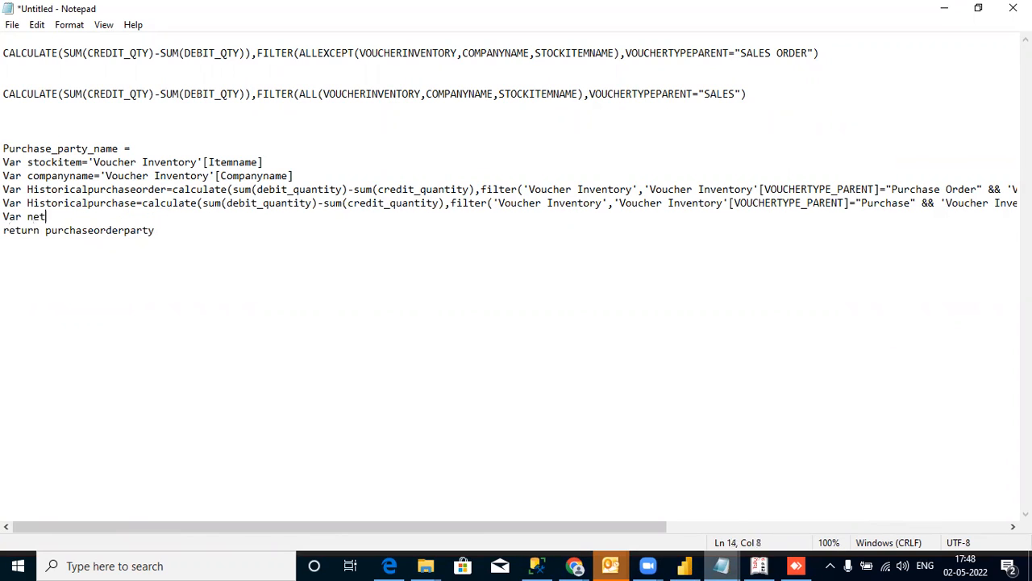
text(purchase=)
drag(169, 190, 29, 189)
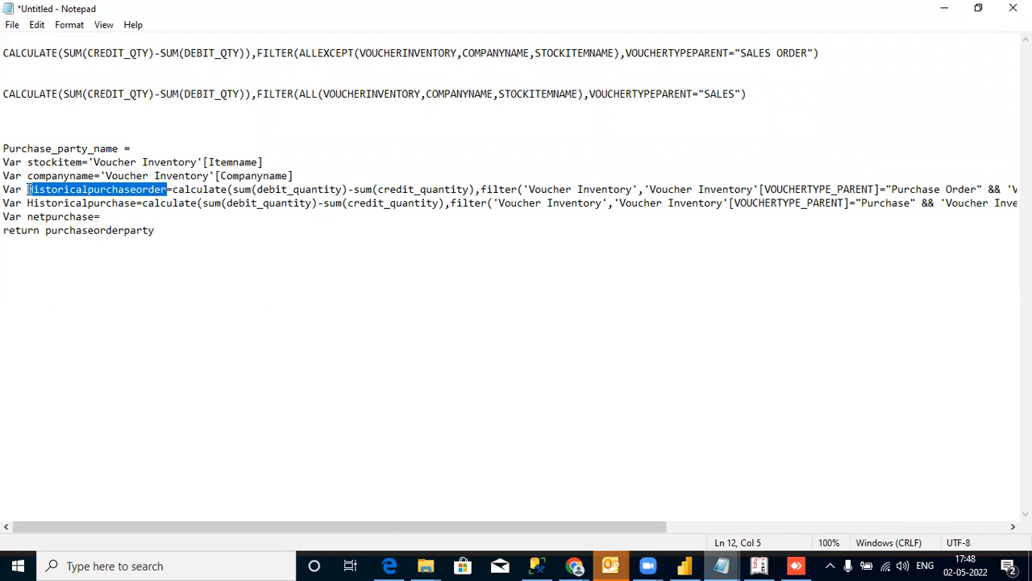
click(107, 219)
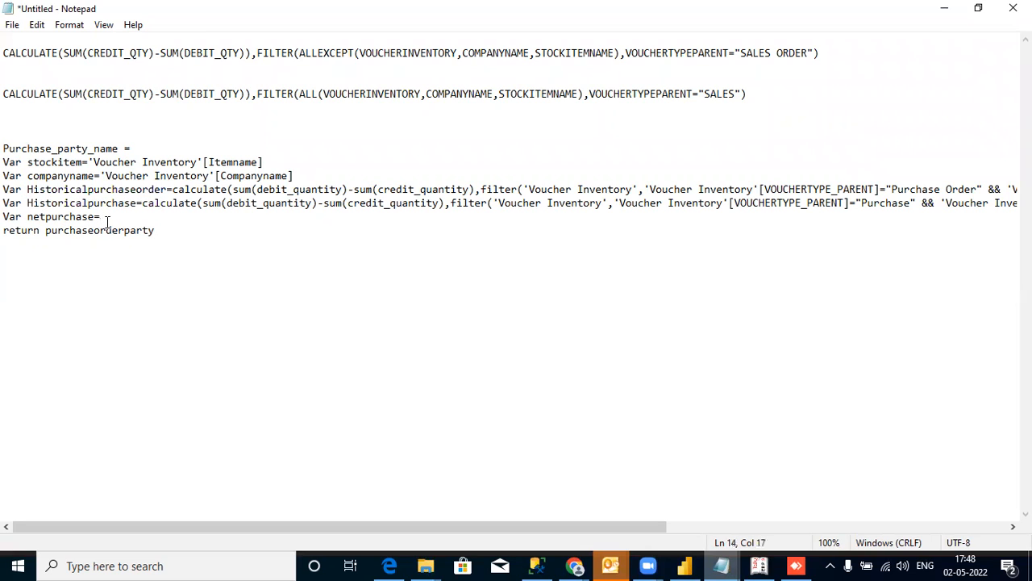
text(Historicalpurchaseorder)
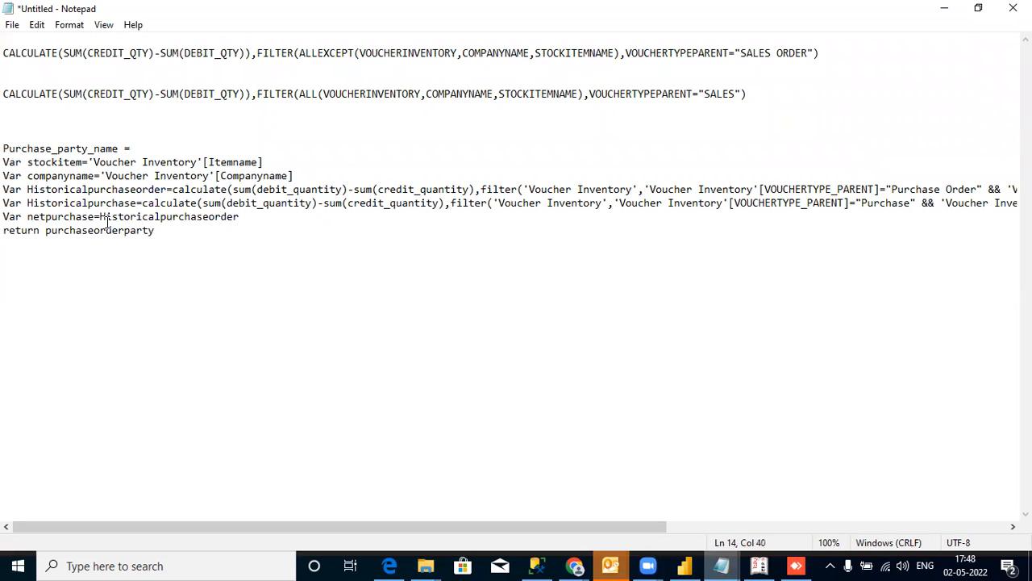
text(-)
drag(137, 202, 29, 202)
key(ctrl+c)
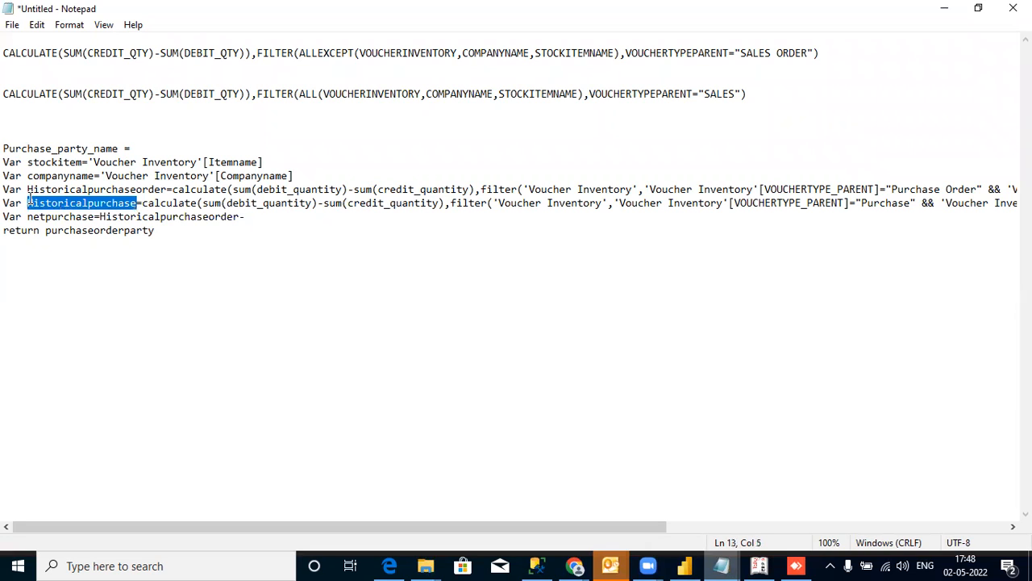
click(257, 216)
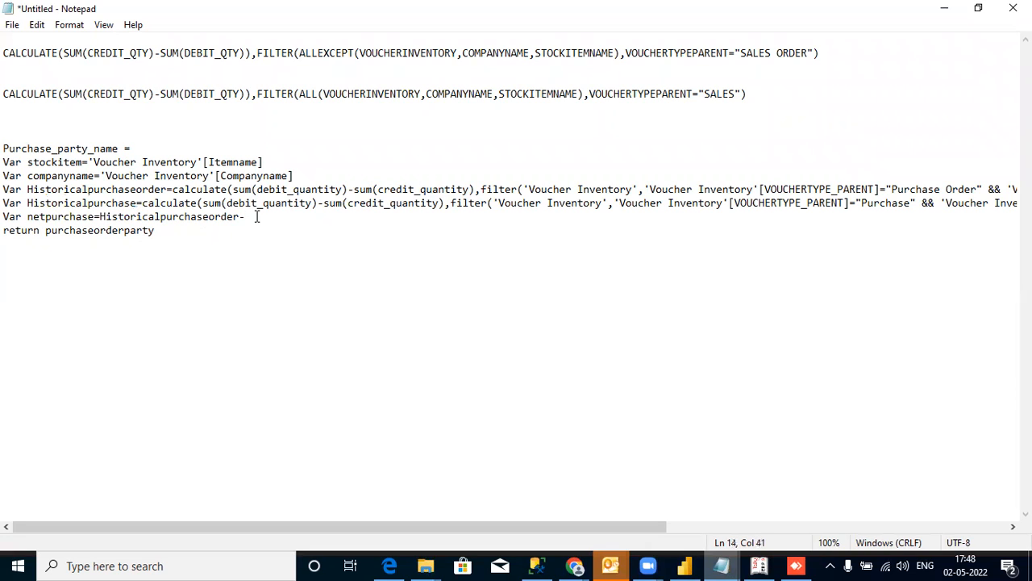
key(ctrl+v)
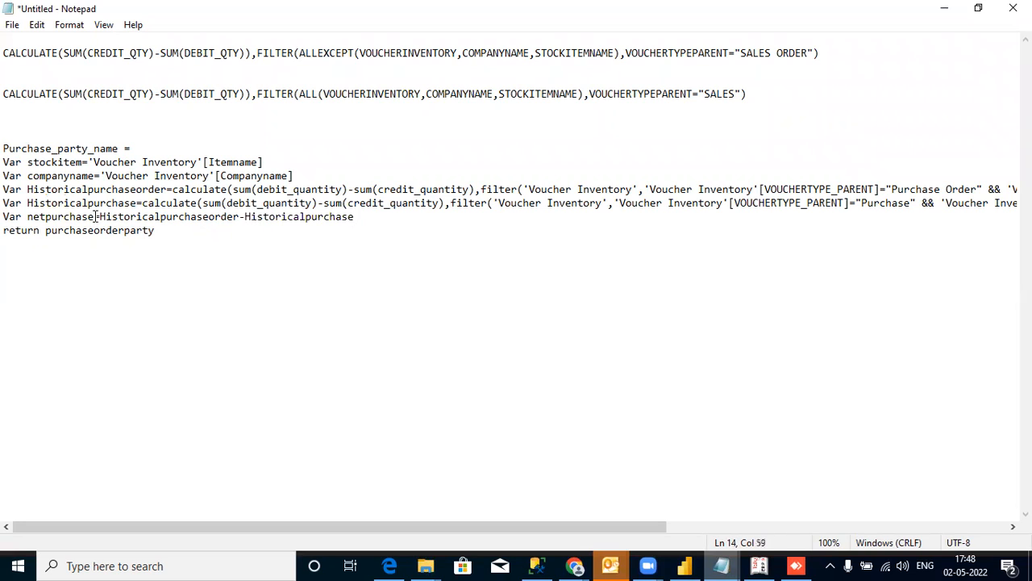
Replace purchaseorderparty in the return line with the netpurchase variable copied from the line above
drag(95, 216, 29, 216)
key(ctrl+c)
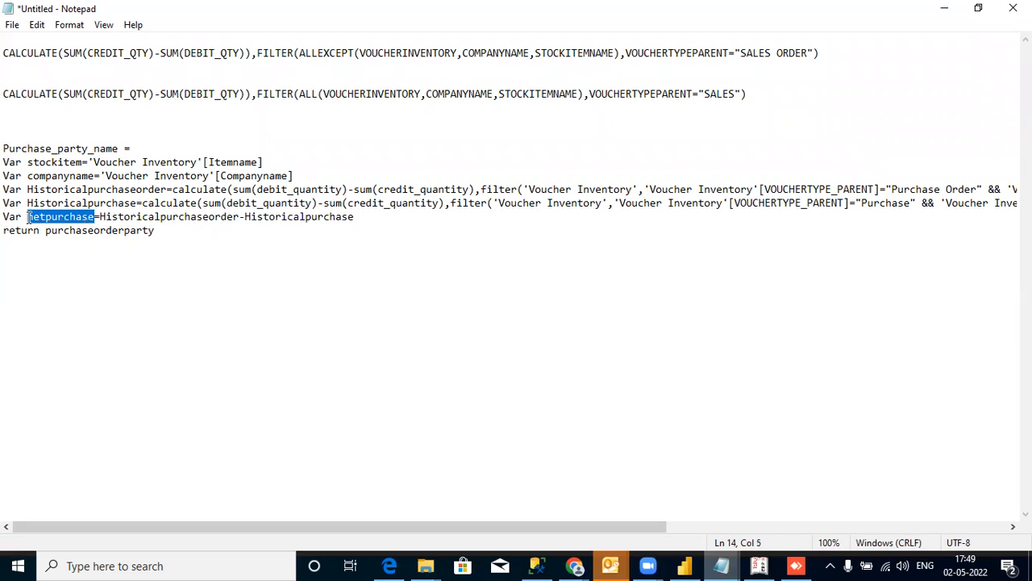
drag(154, 230, 43, 231)
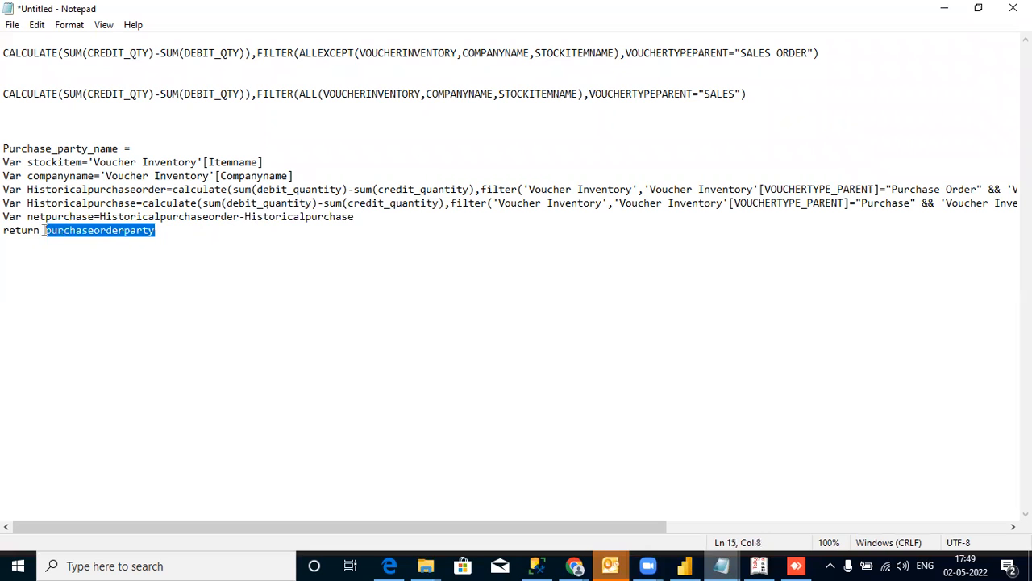
key(ctrl+v)
Rename the formula's column name from Purchase_party_name to Netpurchaseqty and remove the blank line above it
drag(114, 232, 5, 139)
drag(119, 148, 5, 139)
text(N)
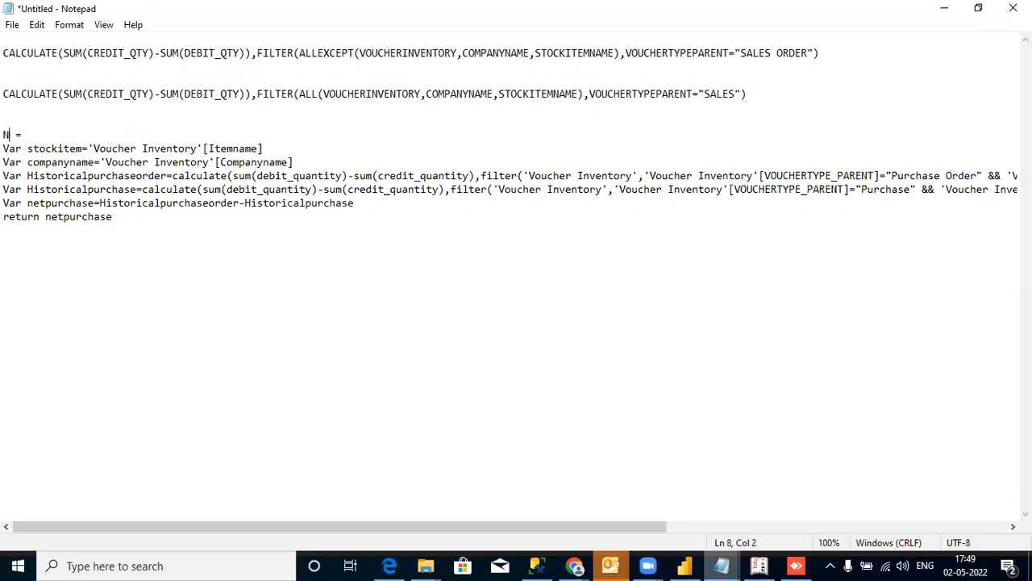
text(etpurchaseqty)
Select the whole Netpurchaseqty formula, then switch to Power BI Desktop and collapse the expanded Purchase_party_name formula editor
drag(122, 222, 5, 135)
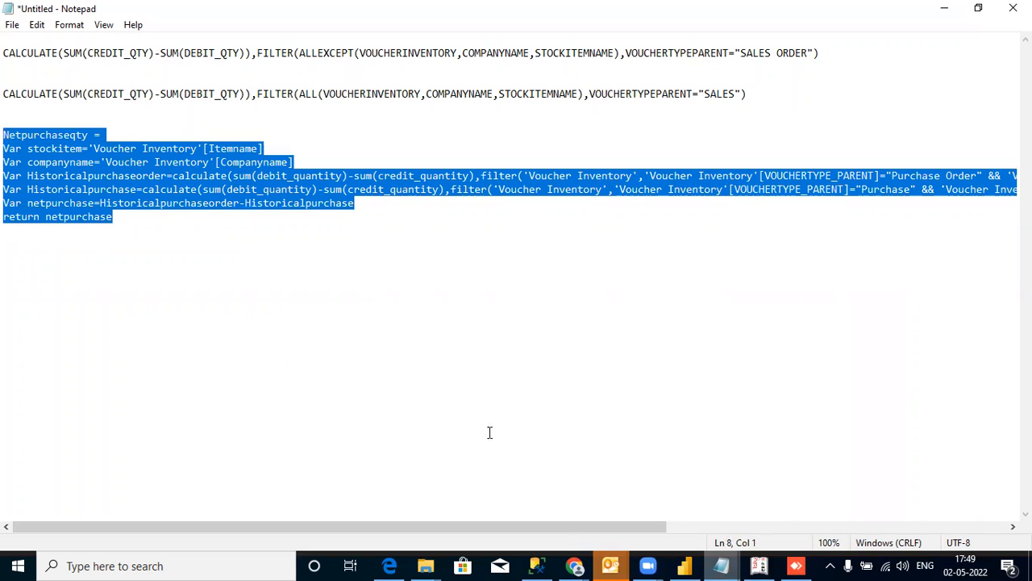
click(682, 565)
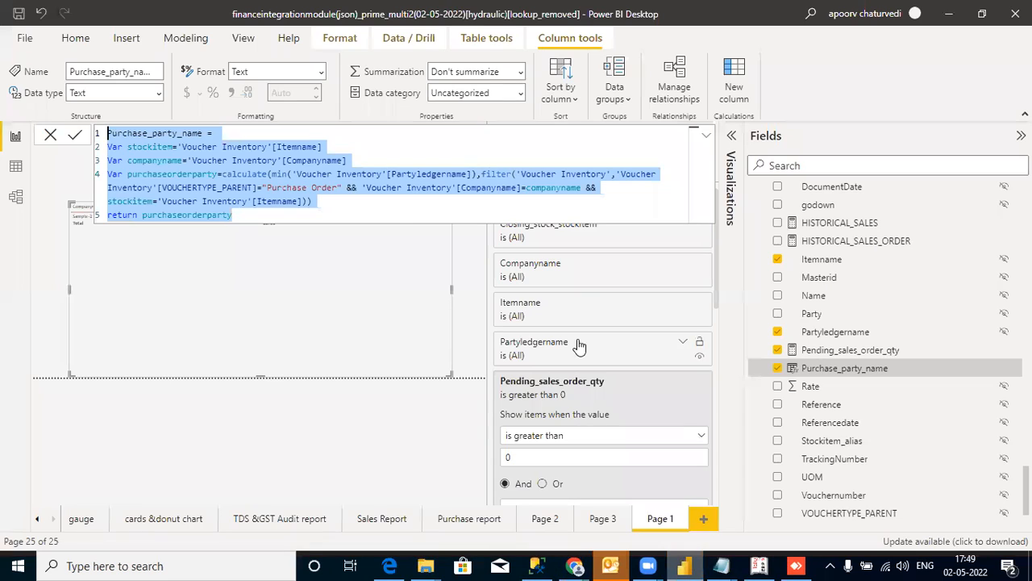
click(707, 135)
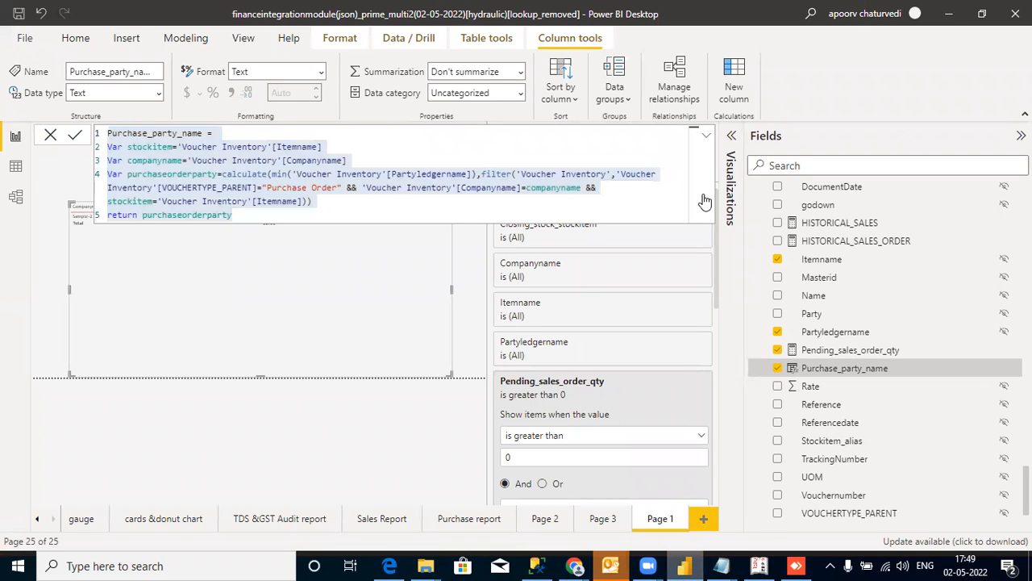
click(706, 134)
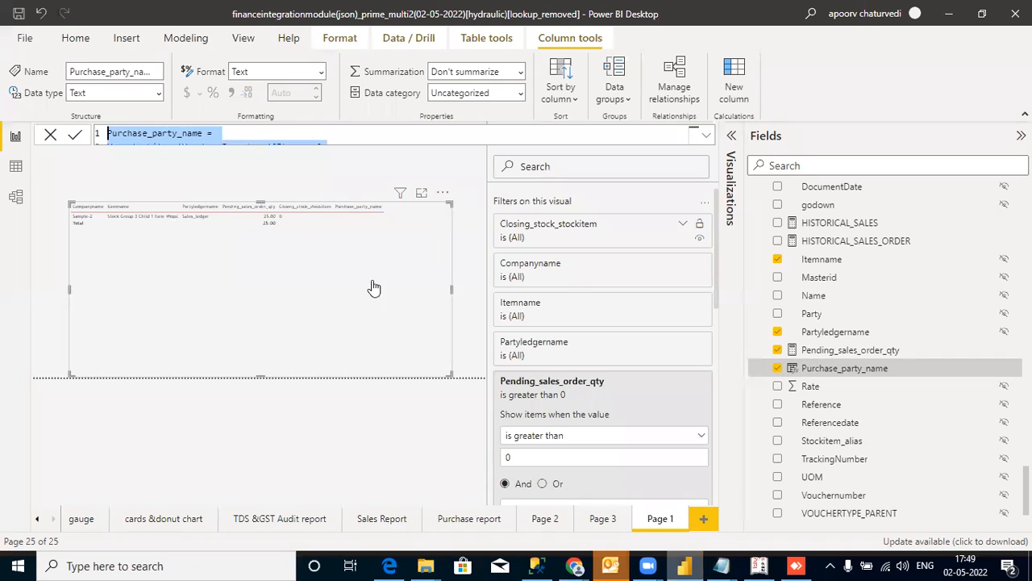
click(361, 315)
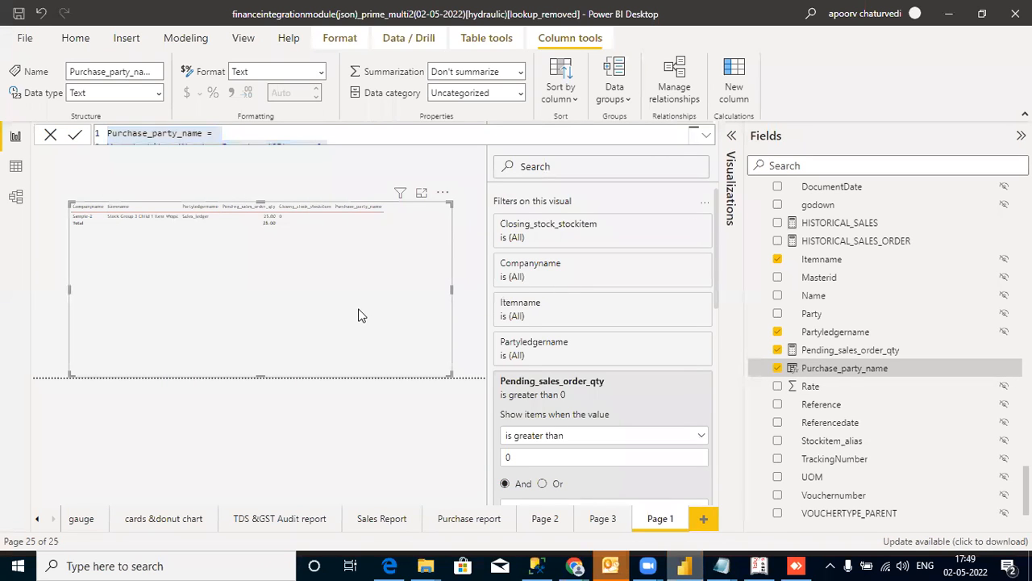